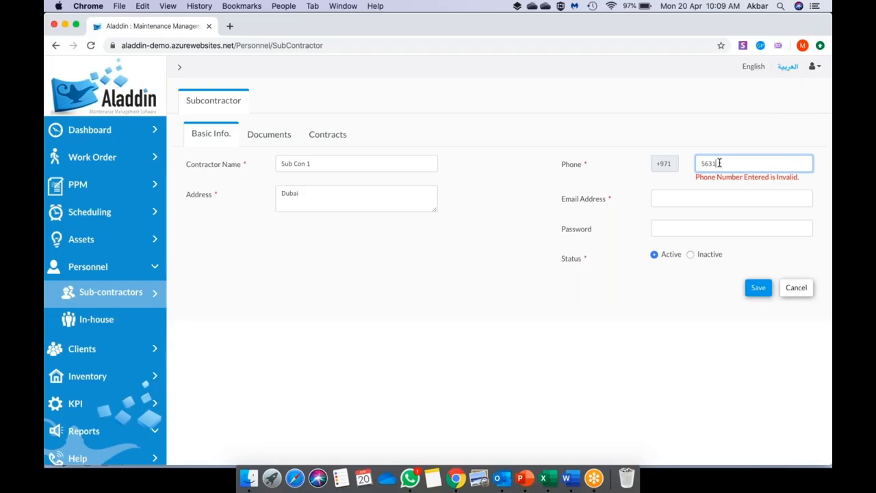
# - Enter Sub Con 1's e-mail address and password, then save the subcontractor and confirm
pyautogui.click(698, 193)
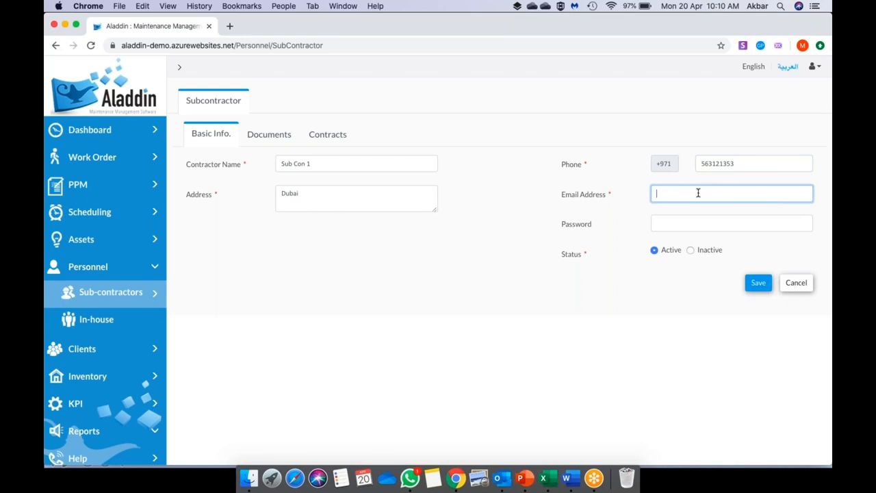
pyautogui.press('Tab')
pyautogui.write('1234')
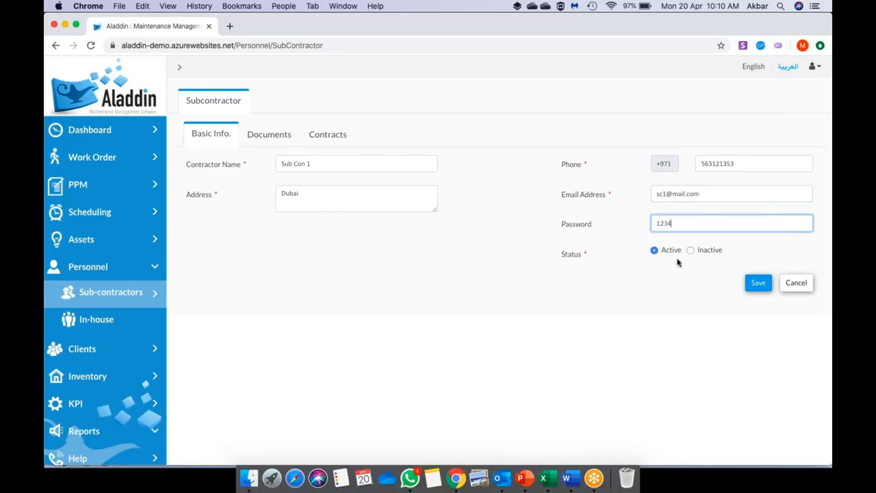
pyautogui.click(758, 283)
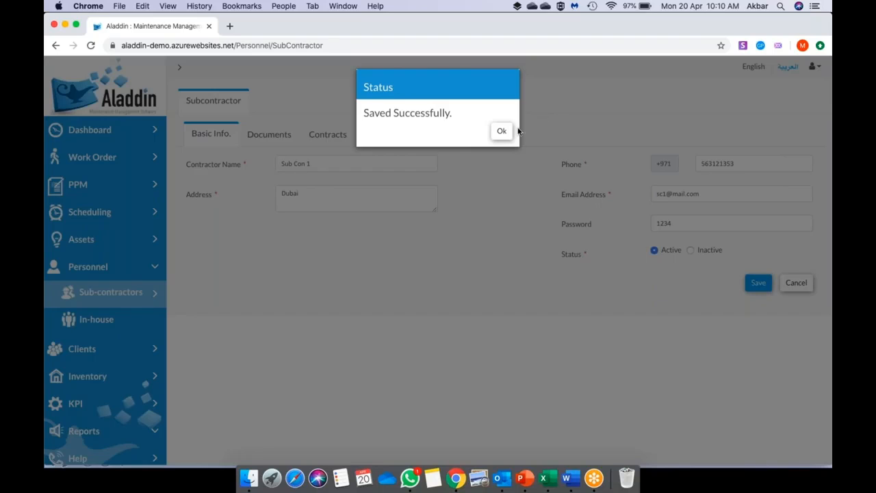
pyautogui.click(502, 132)
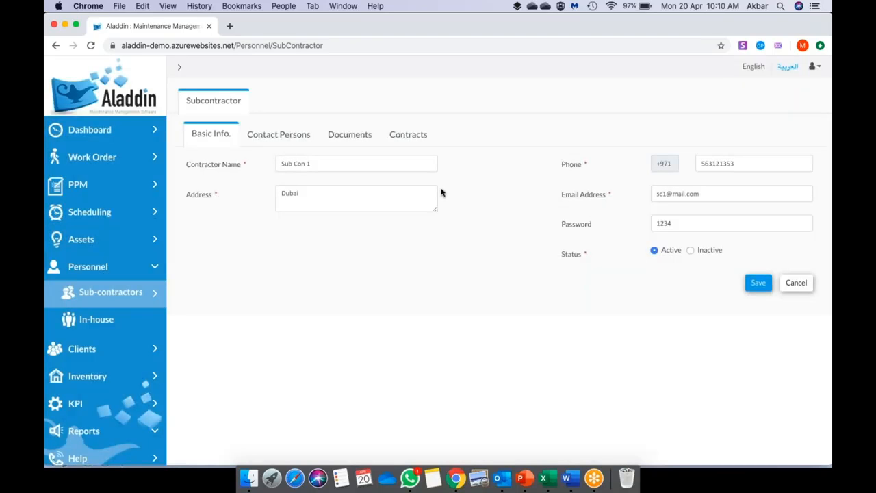
# - Add and save a contact person with the contact's first and last name, then open Documents
pyautogui.click(284, 140)
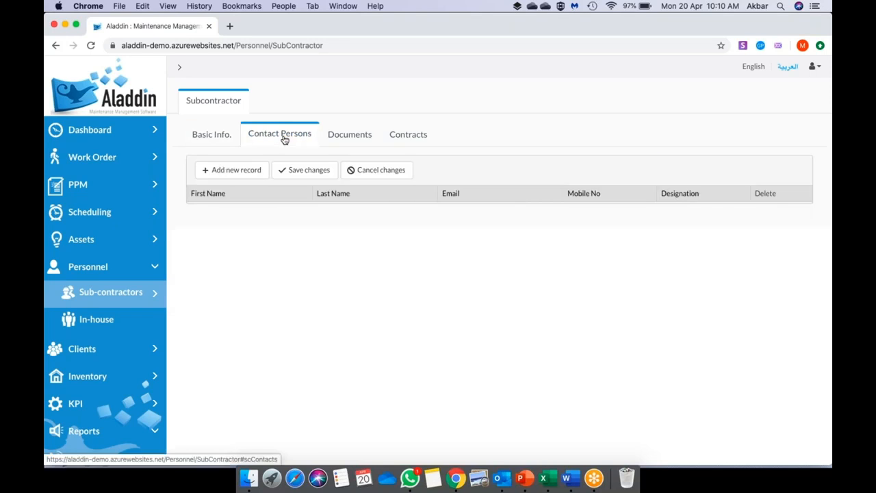
pyautogui.click(250, 171)
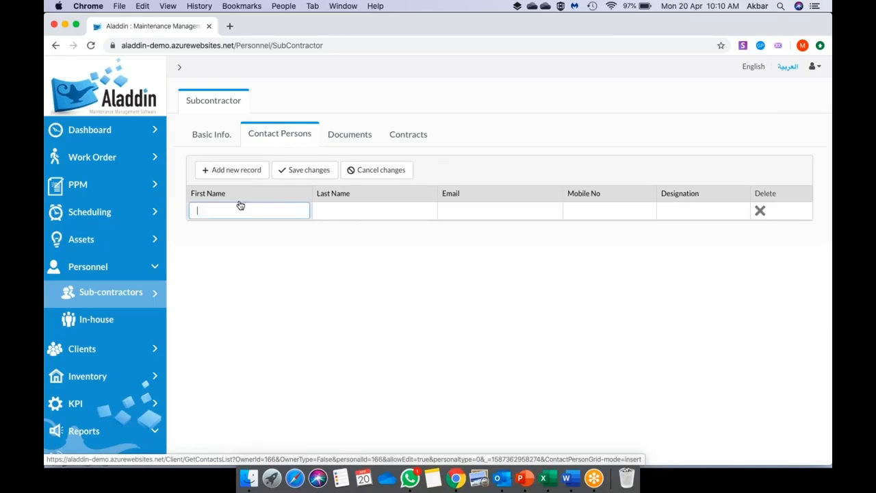
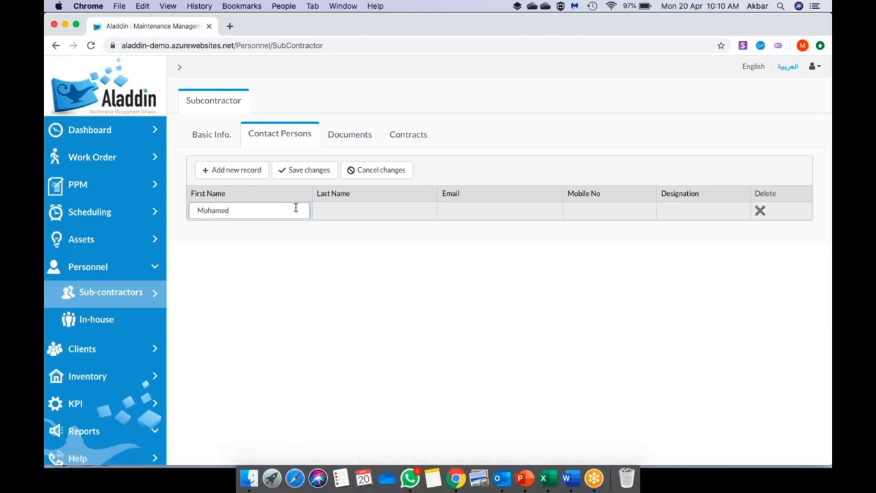
pyautogui.press('Tab')
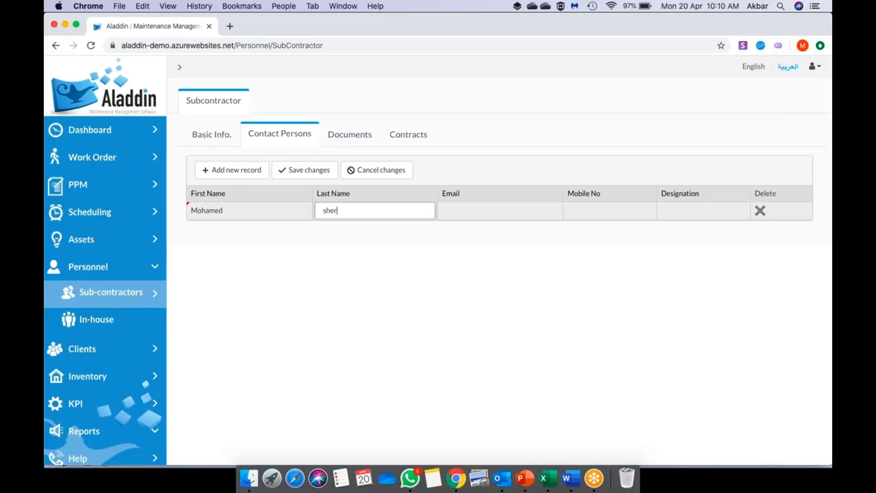
pyautogui.press('Tab')
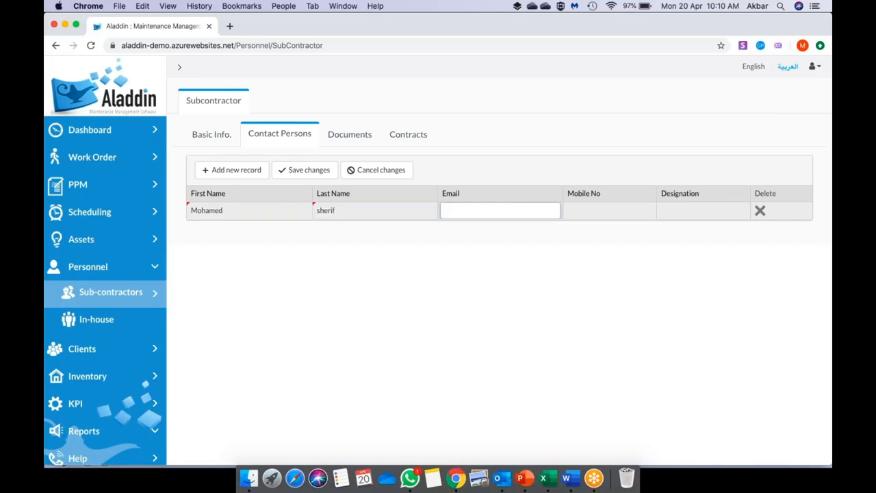
pyautogui.click(300, 176)
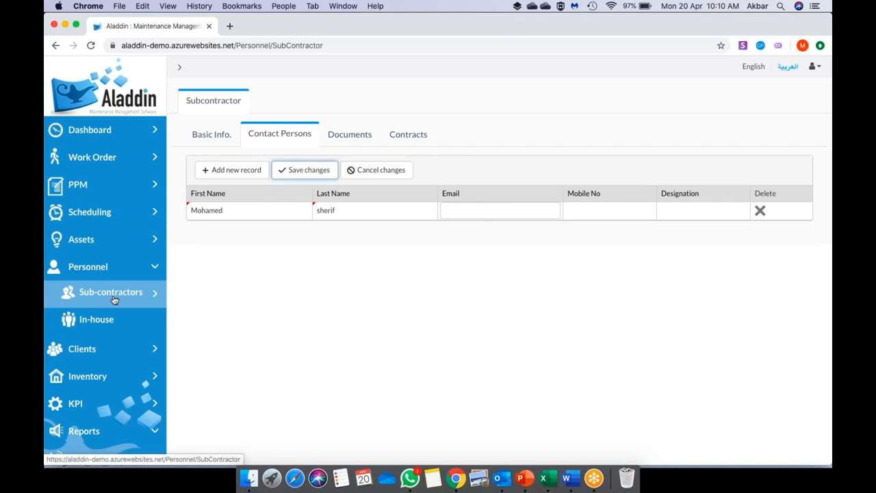
pyautogui.click(341, 130)
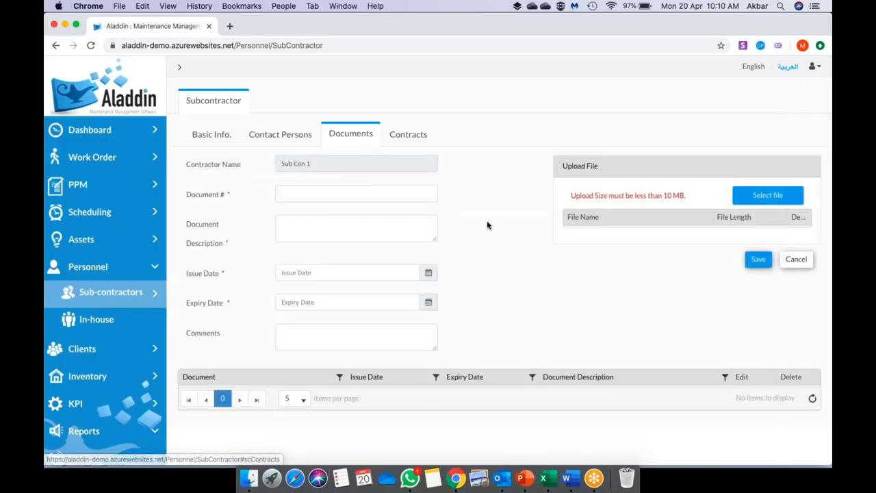
# - Scroll down the Documents form and switch to Sub Con 1's Contracts list
pyautogui.scroll(-1, 487, 224)
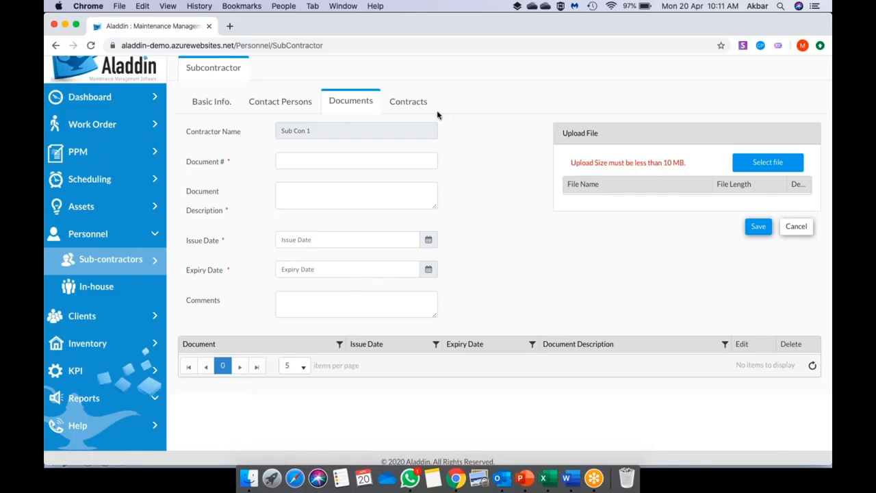
pyautogui.click(418, 104)
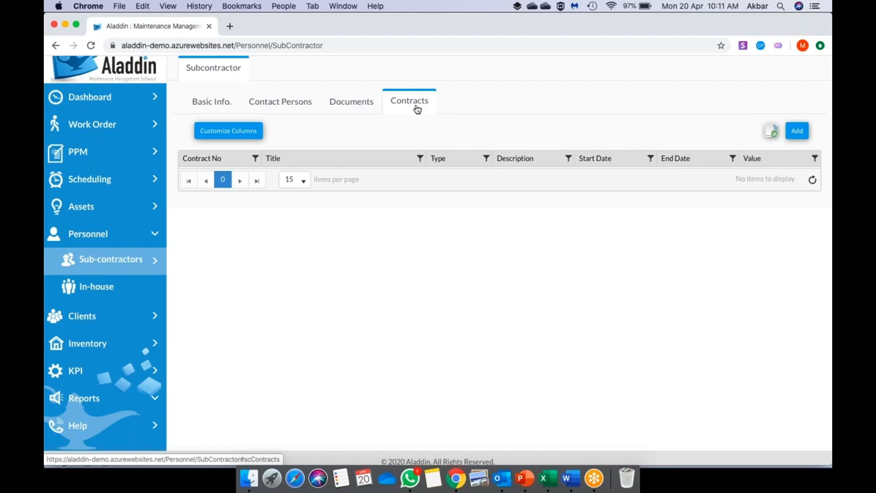
# - Add a new contract titled 'Maintenance of Building A', correcting the misspelled 'Mainteance'
pyautogui.click(796, 131)
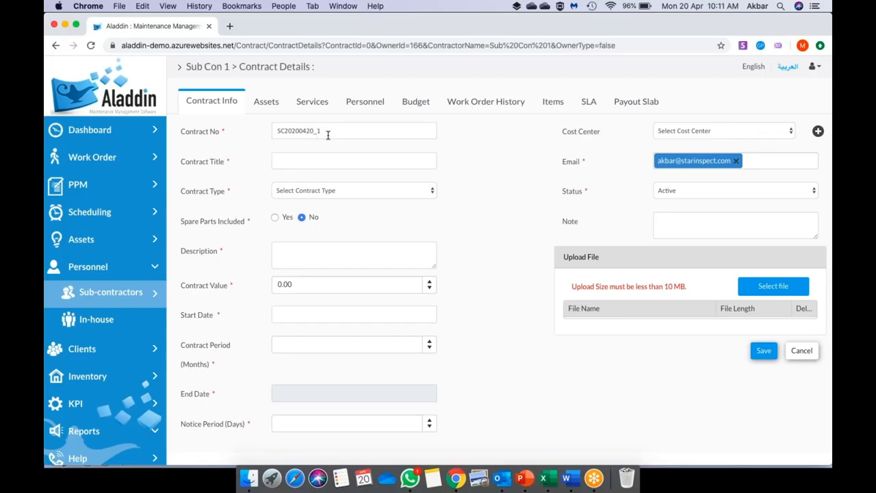
pyautogui.click(317, 159)
pyautogui.write('Mainteance')
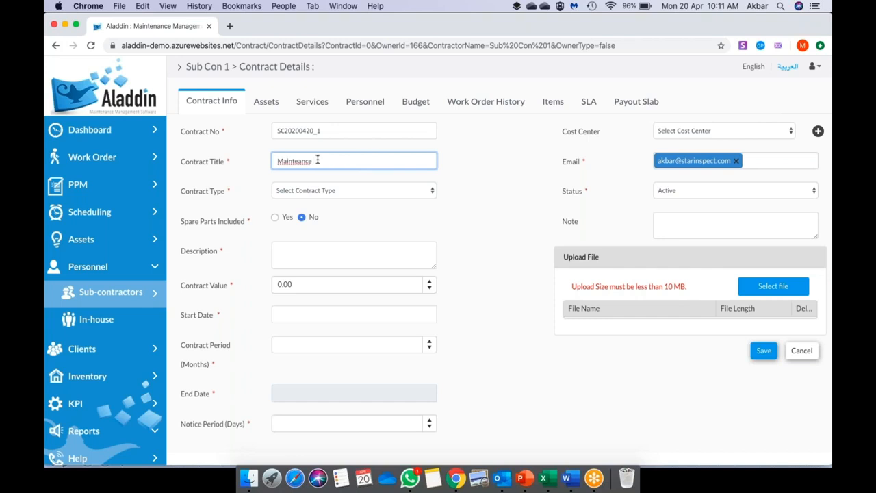
pyautogui.write(' of Building A')
pyautogui.rightClick(283, 162)
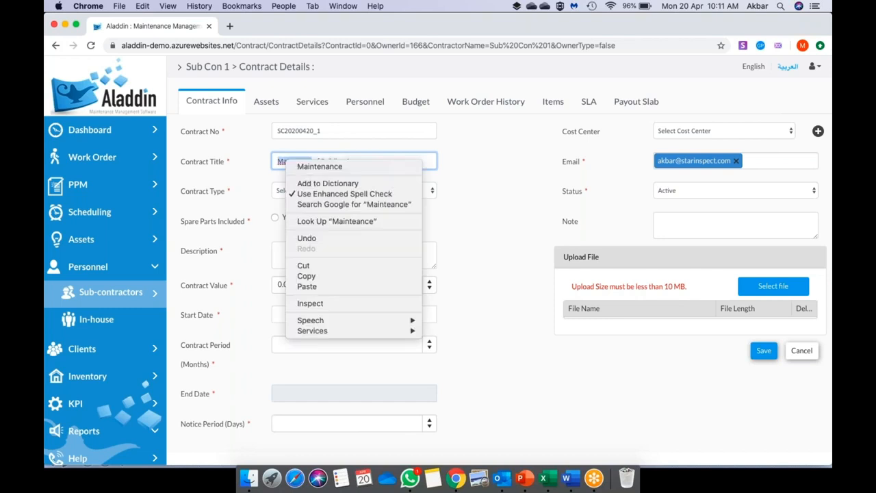
pyautogui.click(363, 171)
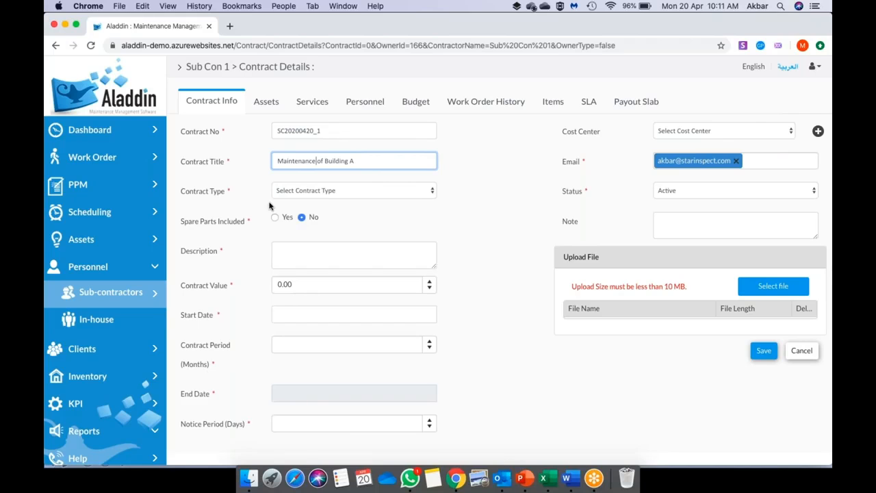
pyautogui.click(308, 196)
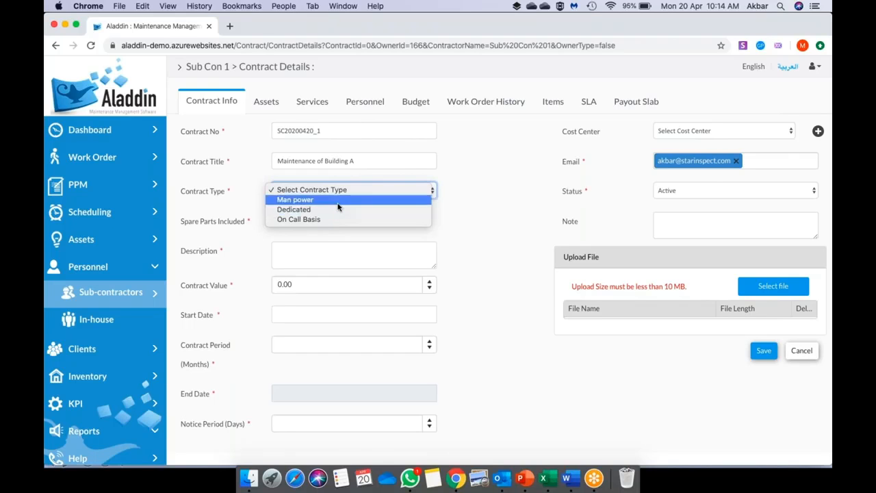
# - Set contract type Man power, spare parts included Yes, description 'MEP Maintenance of Building A'
pyautogui.click(337, 201)
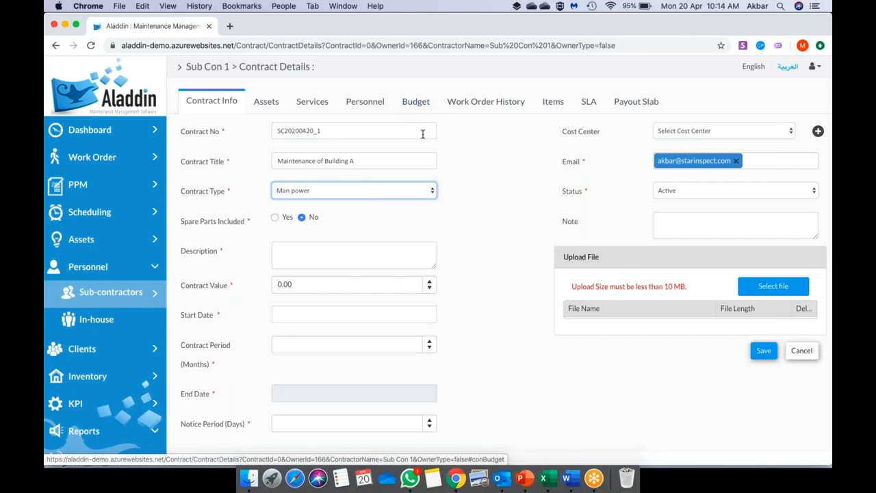
pyautogui.click(275, 219)
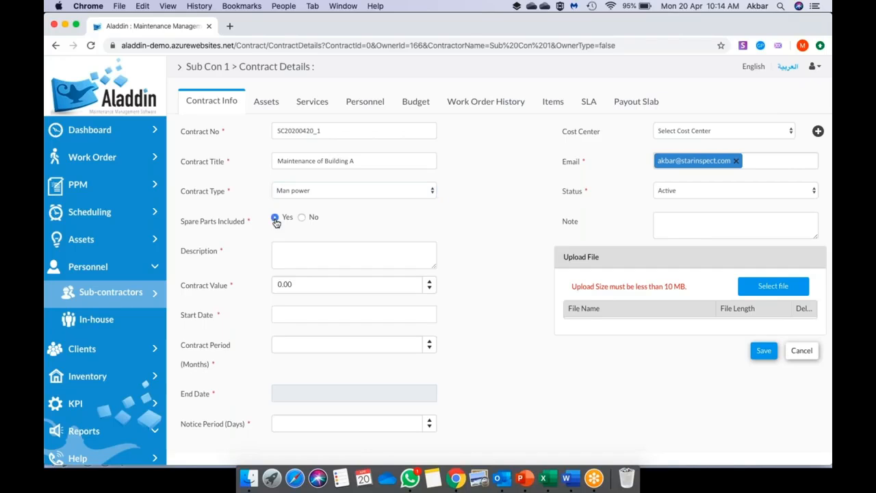
pyautogui.click(324, 249)
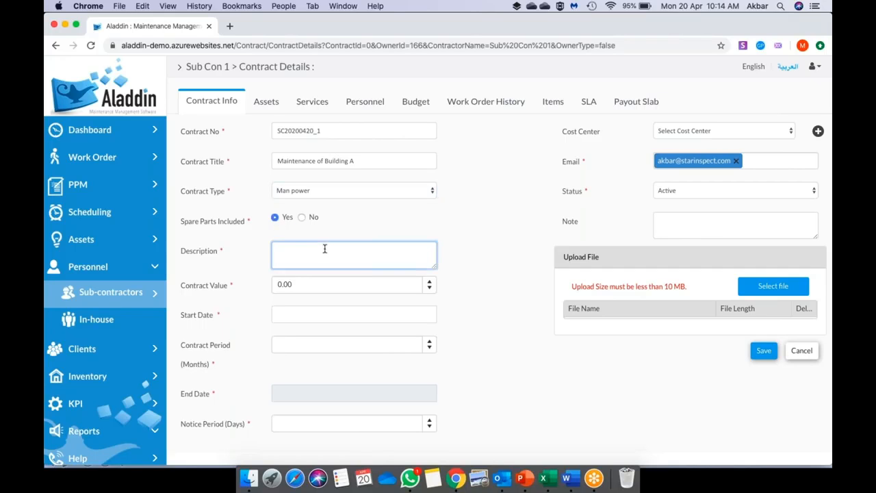
pyautogui.write('MEP Maintenance')
pyautogui.press('BackSpace')
pyautogui.press('BackSpace')
pyautogui.press('BackSpace')
pyautogui.press('BackSpace')
pyautogui.write('nce of Building A')
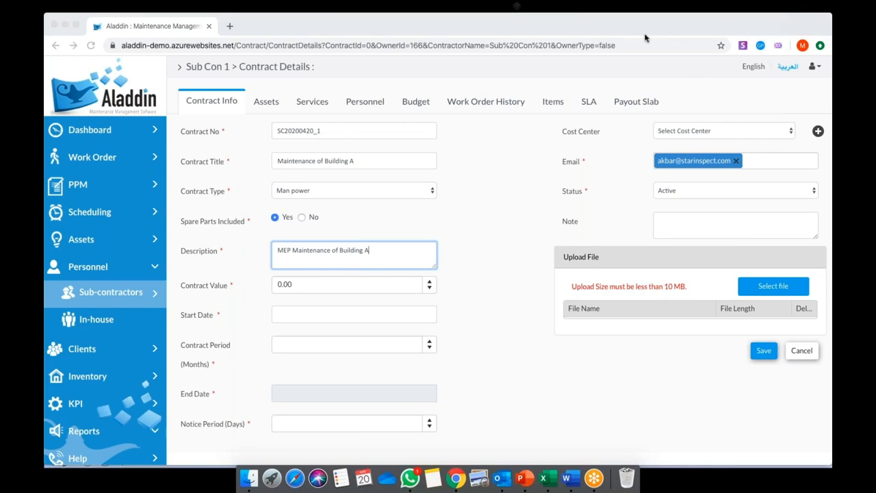
# - Set the contract value to 600,000.00
pyautogui.scroll(-2, 457, 373)
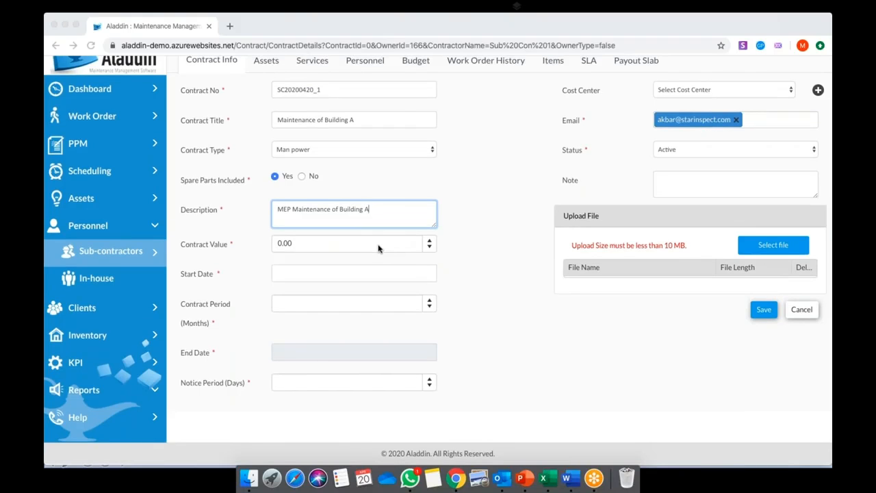
pyautogui.click(378, 246)
pyautogui.press('BackSpace')
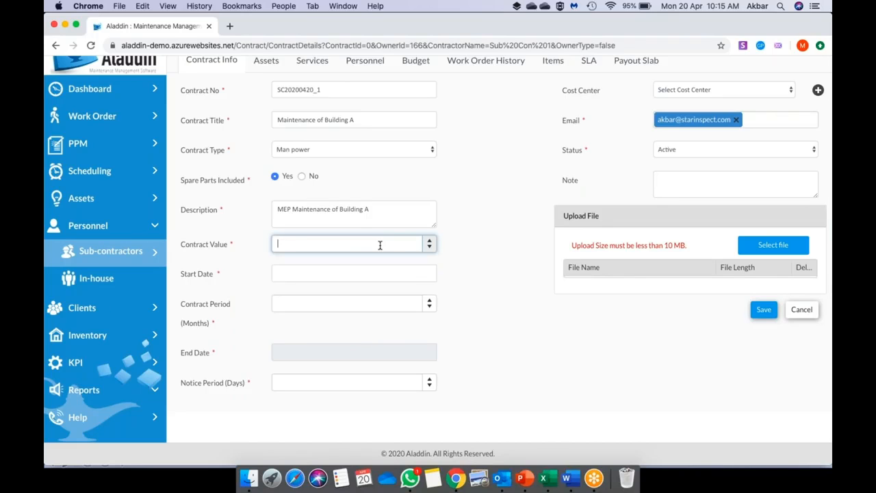
pyautogui.write('600000')
pyautogui.click(509, 276)
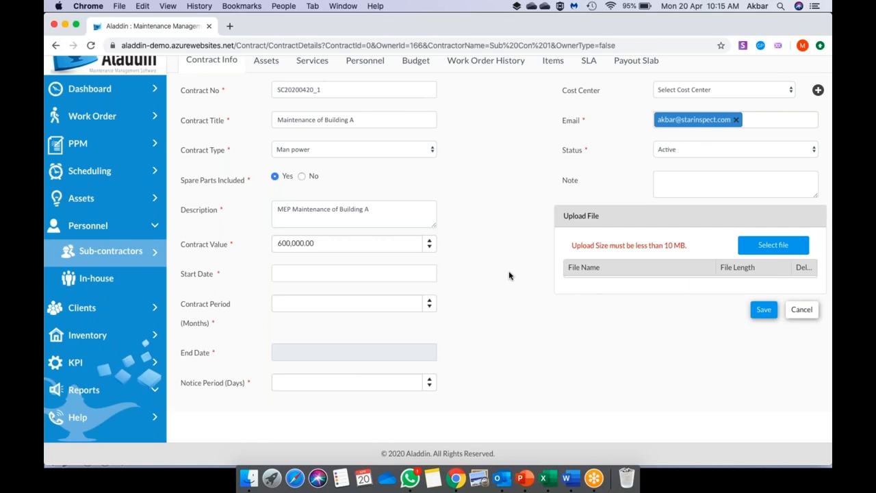
# - Set start date 01/04/2020, contract period 12 months and notice period 30 days
pyautogui.click(385, 276)
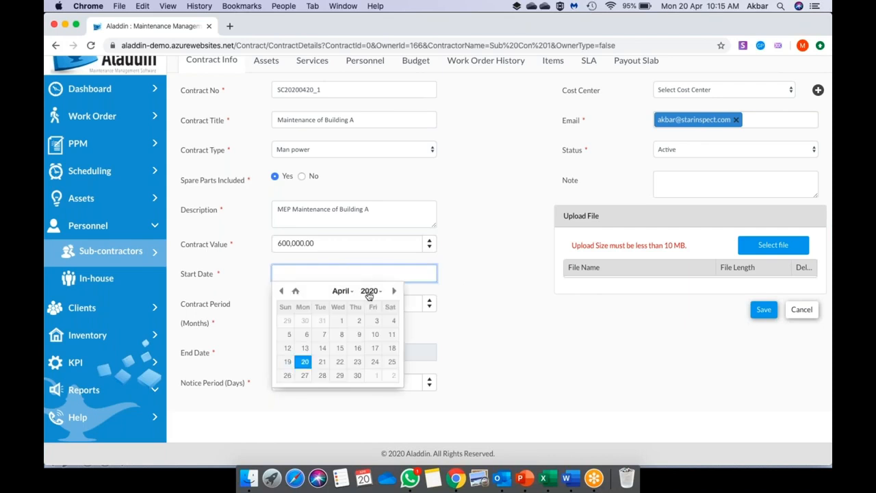
pyautogui.click(341, 320)
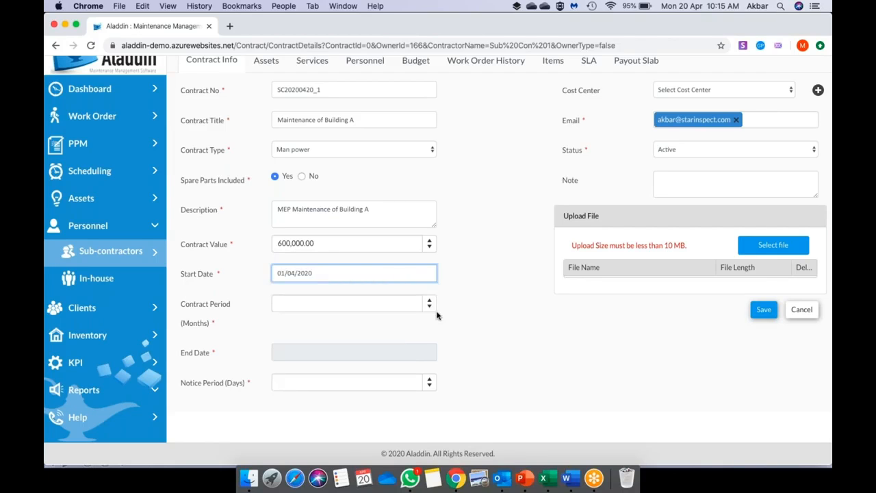
pyautogui.click(399, 306)
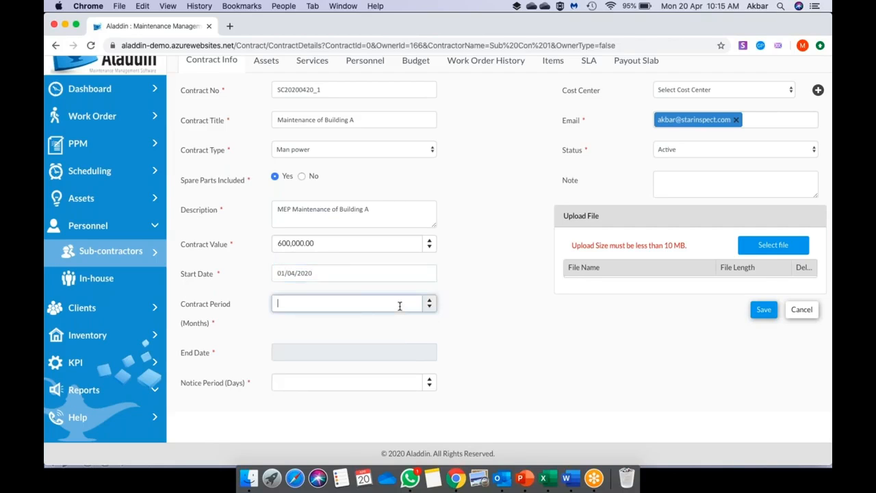
pyautogui.write('12')
pyautogui.click(467, 330)
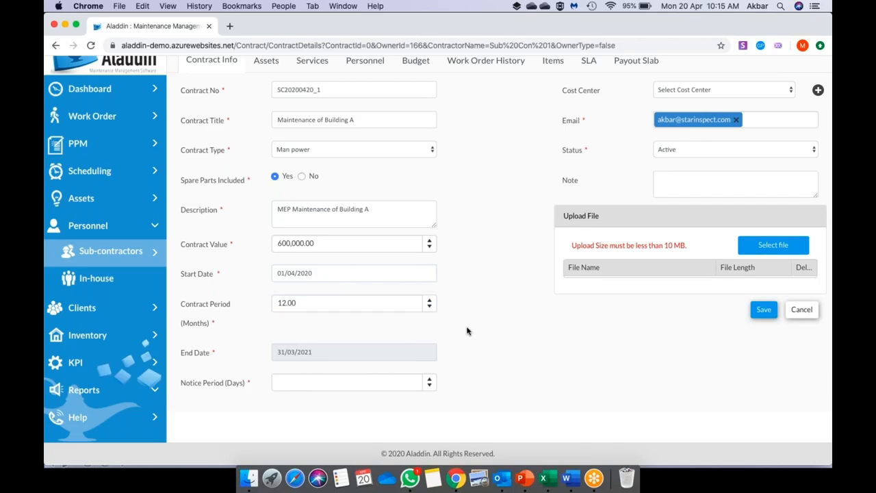
pyautogui.click(334, 388)
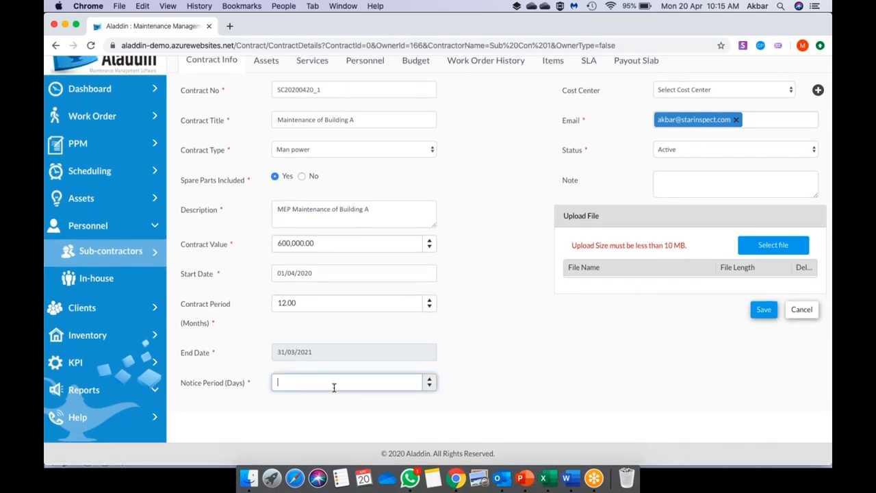
pyautogui.write('30')
pyautogui.click(475, 387)
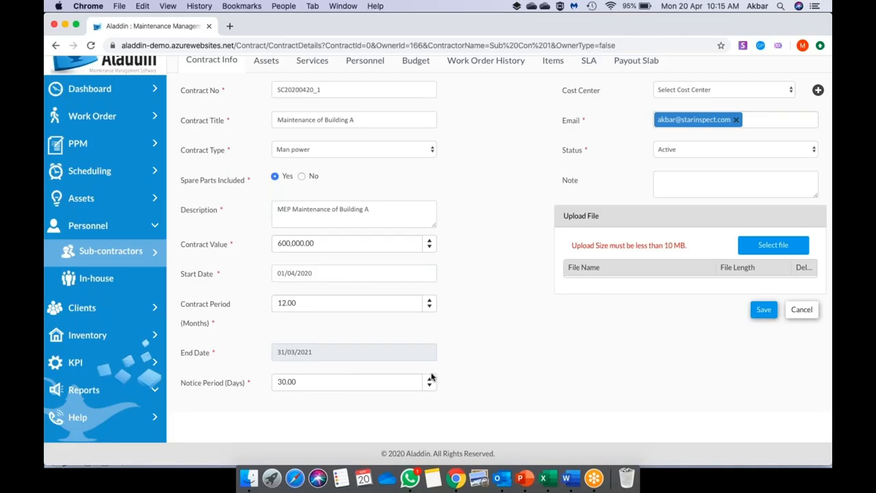
# - Check the Cost Center list, finding no suitable entry, and open the cost center editor
pyautogui.scroll(1, 467, 378)
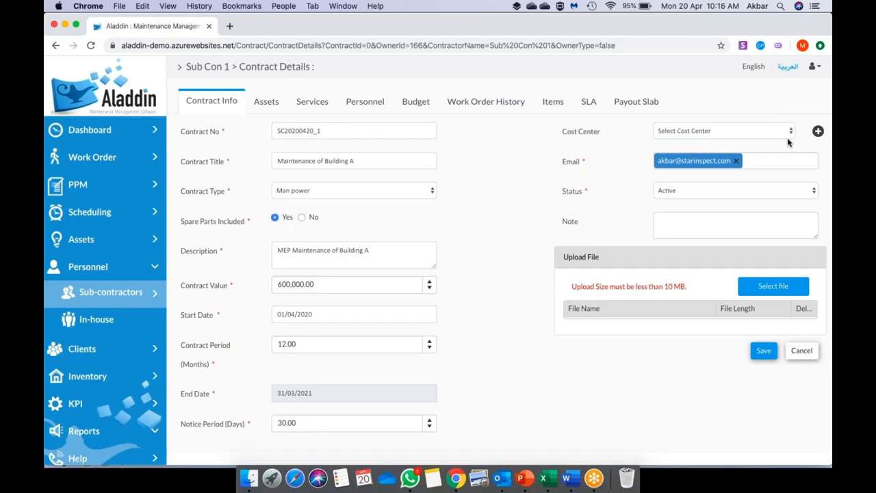
pyautogui.click(694, 132)
pyautogui.click(622, 181)
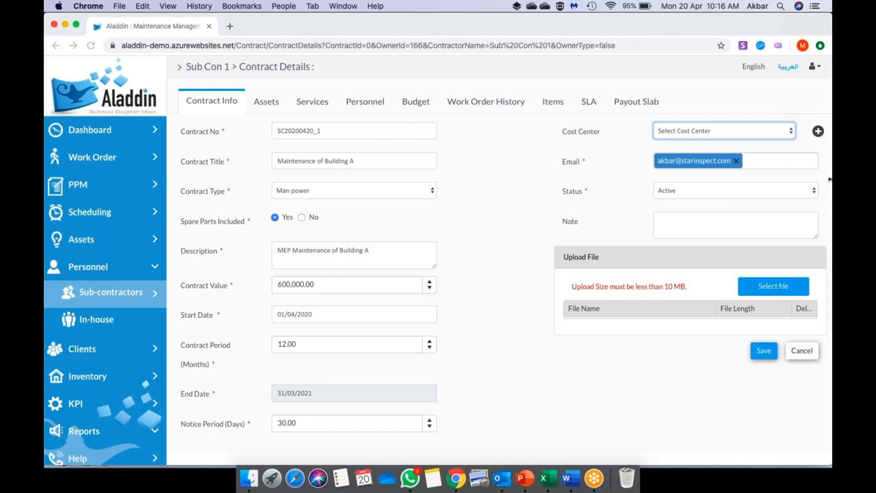
pyautogui.click(817, 131)
# - Create and save a cost center with code BA and name Building A
pyautogui.click(367, 124)
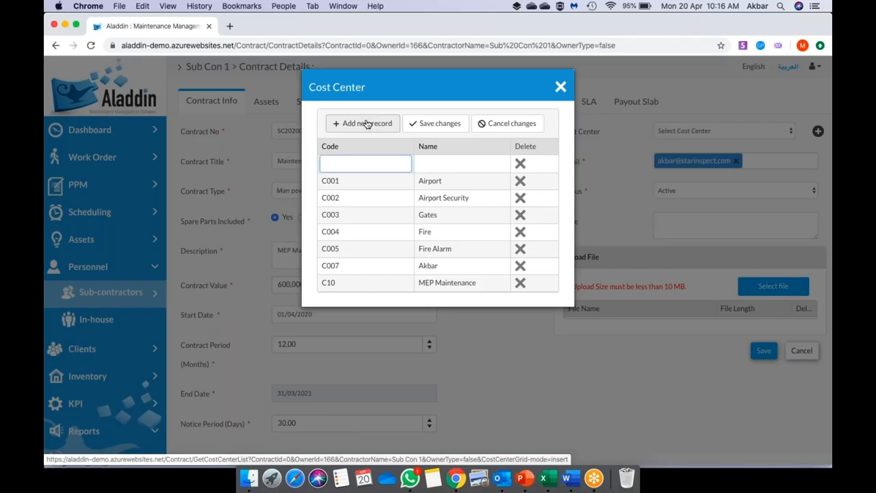
pyautogui.write('BA')
pyautogui.press('Tab')
pyautogui.write('Building A')
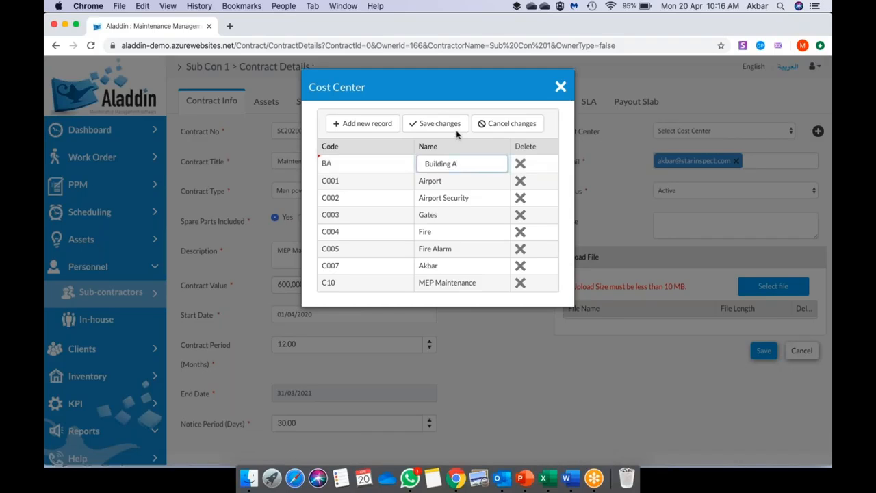
pyautogui.click(448, 124)
pyautogui.click(560, 87)
# - Assign Building A as the contract's cost center and save the contract
pyautogui.click(703, 130)
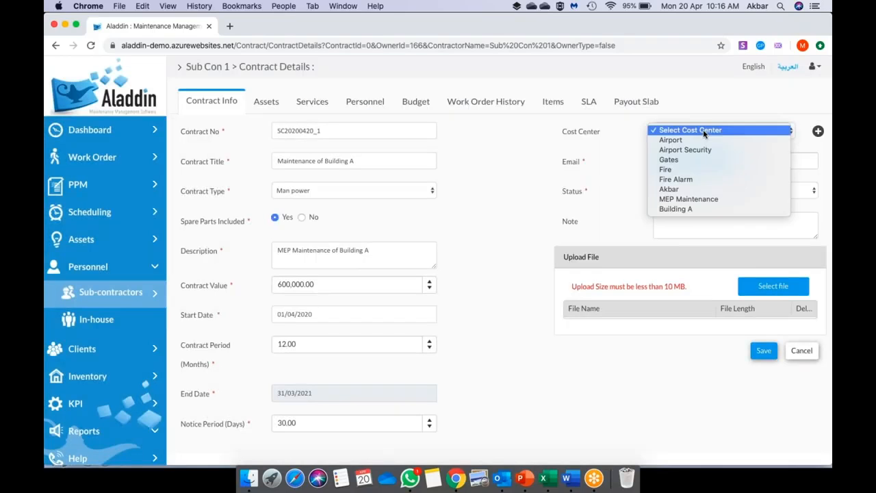
pyautogui.click(703, 210)
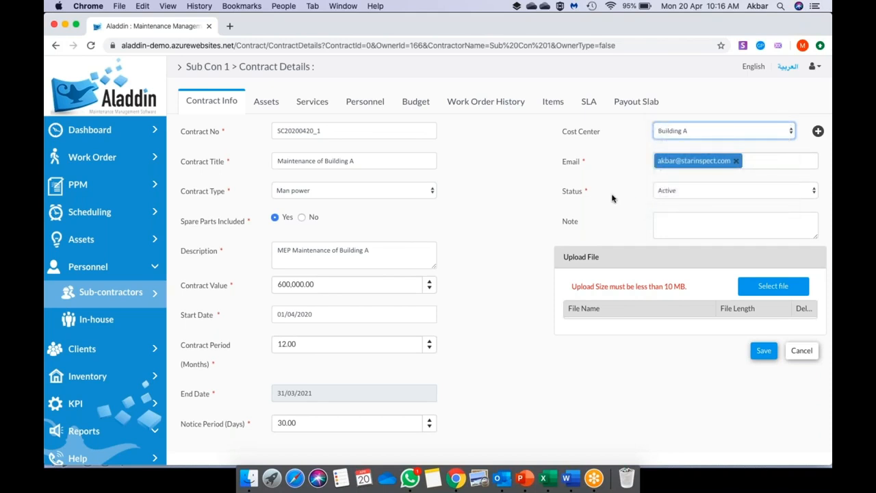
pyautogui.scroll(-2, 668, 230)
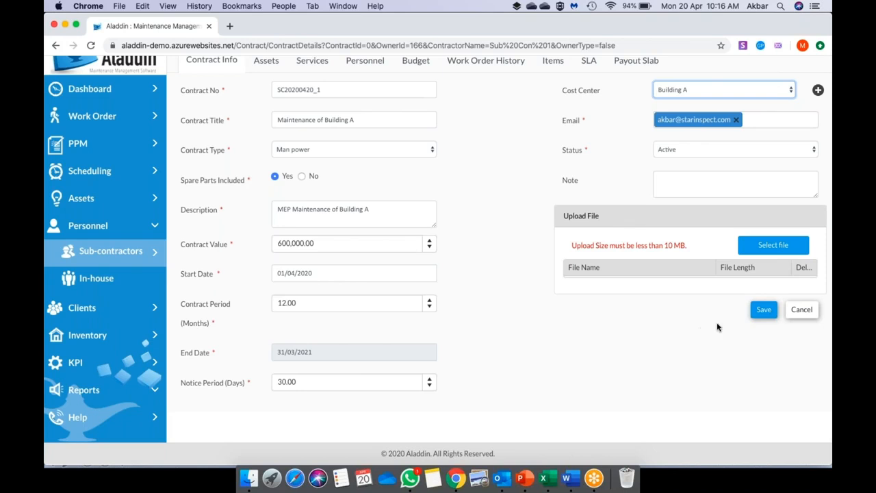
pyautogui.click(761, 312)
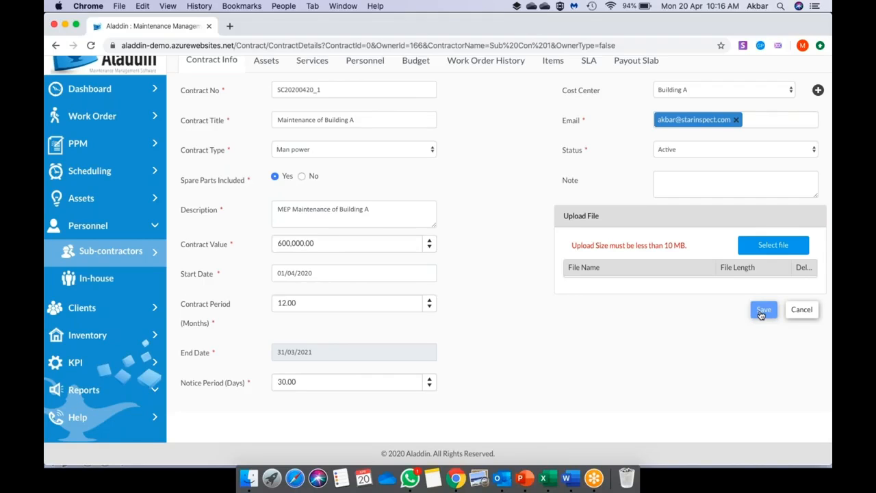
pyautogui.scroll(2, 515, 340)
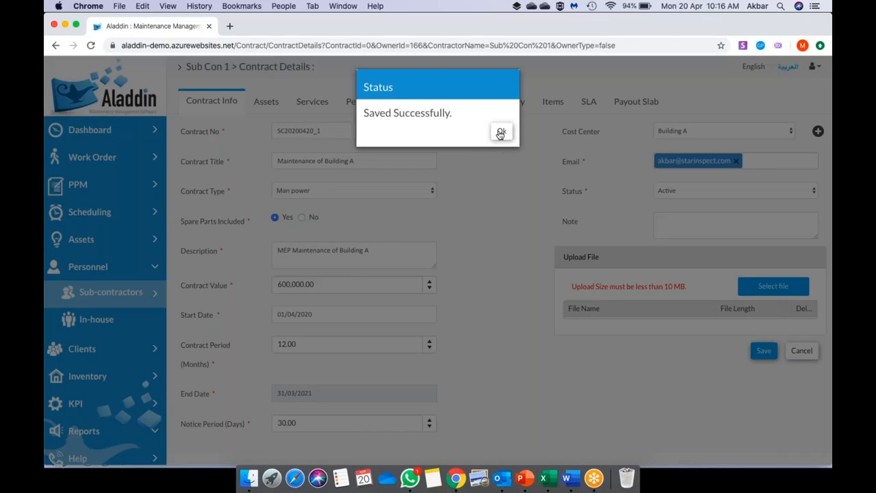
pyautogui.click(501, 133)
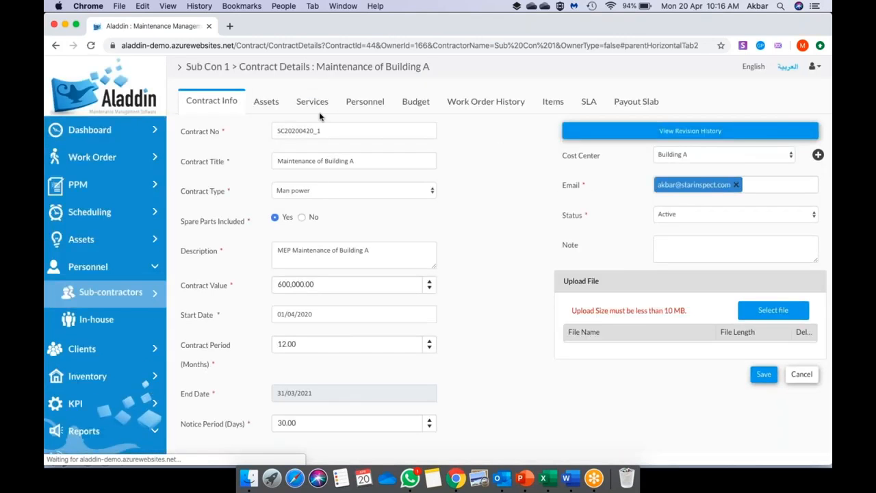
pyautogui.click(120, 293)
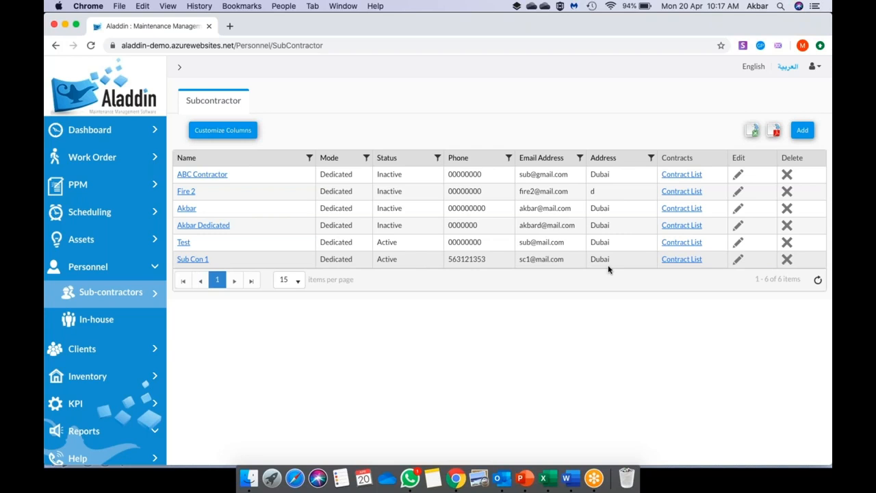
pyautogui.click(684, 260)
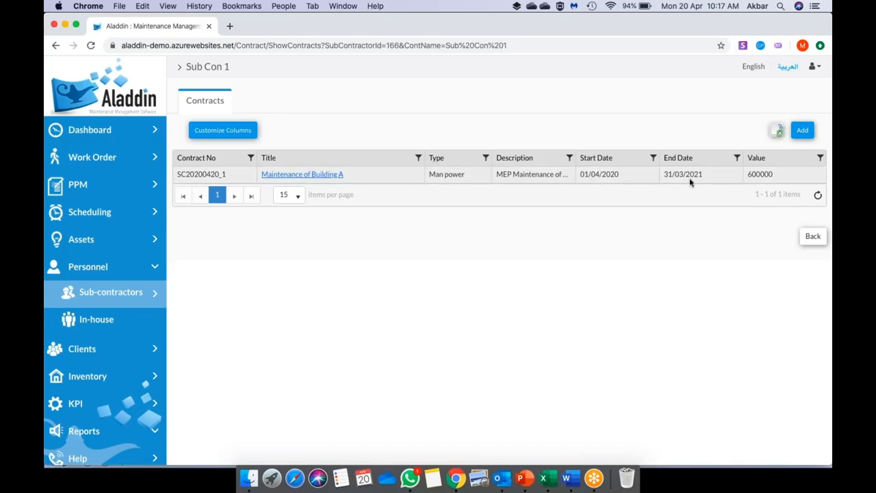
pyautogui.click(319, 174)
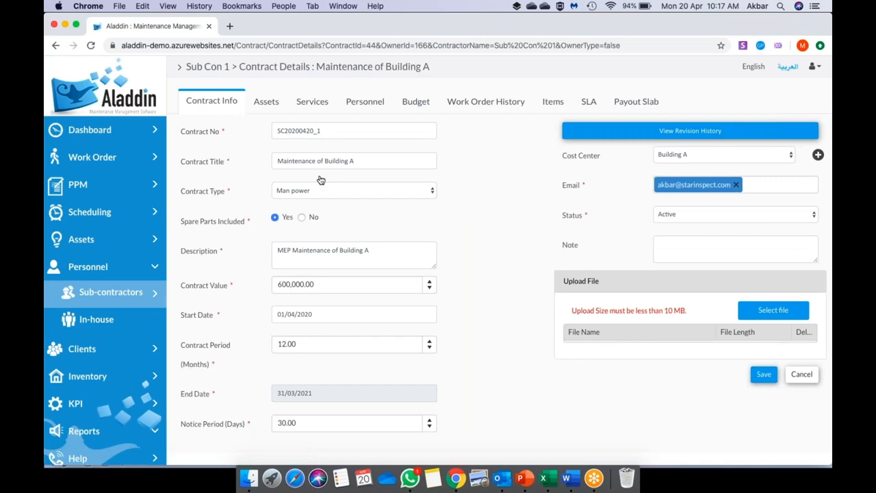
pyautogui.scroll(-2, 511, 285)
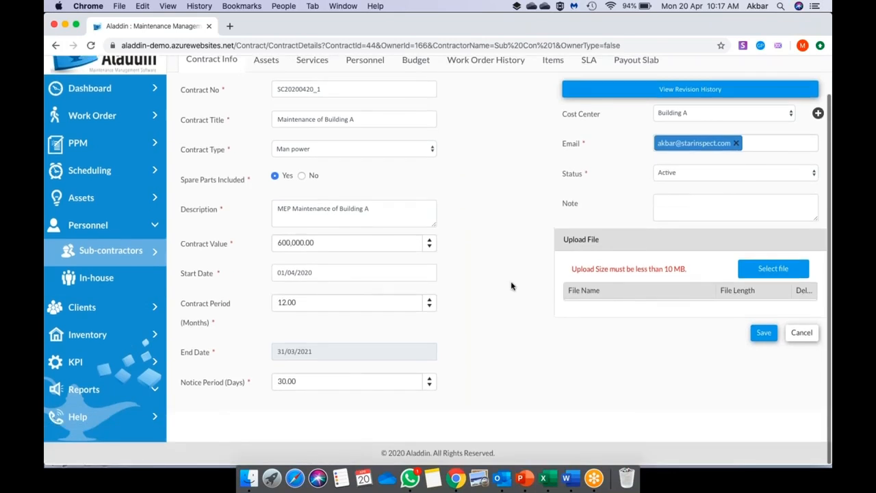
pyautogui.scroll(2, 512, 286)
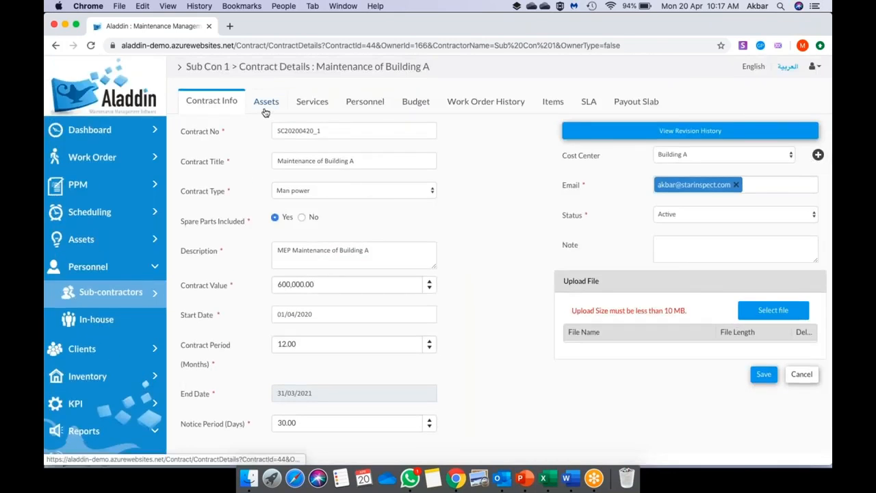
# - On the contract's Assets tab, tick Main Pump and Generator 2 and add them
pyautogui.click(266, 112)
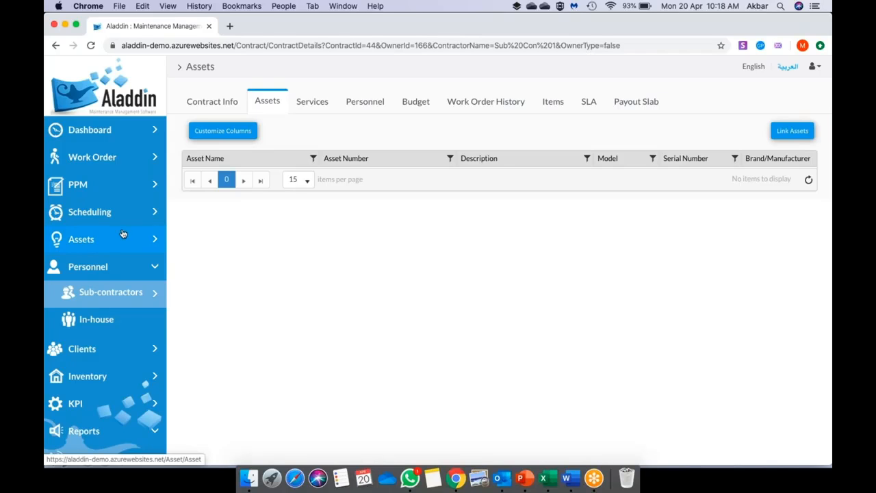
pyautogui.click(792, 131)
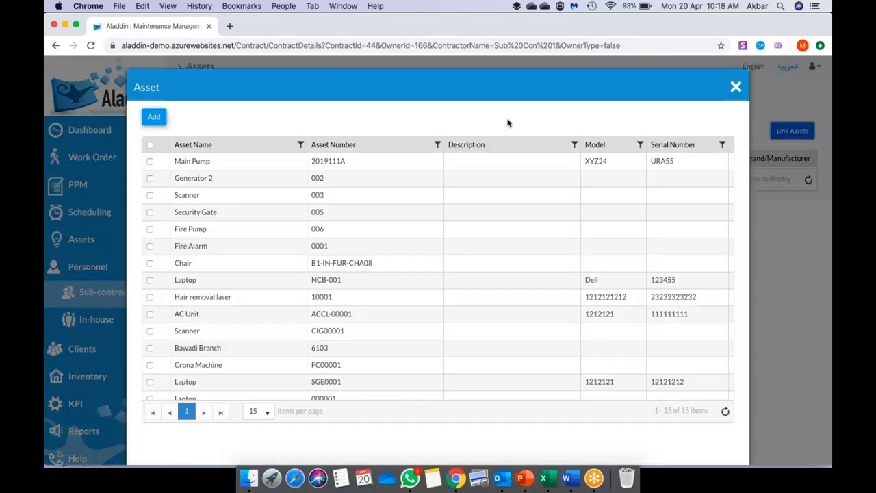
pyautogui.scroll(-1, 455, 306)
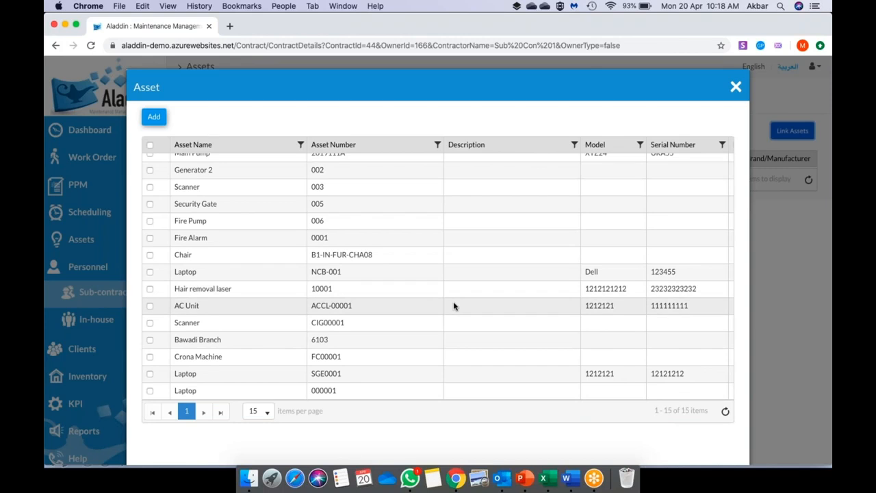
pyautogui.scroll(1, 455, 307)
pyautogui.scroll(-1, 454, 305)
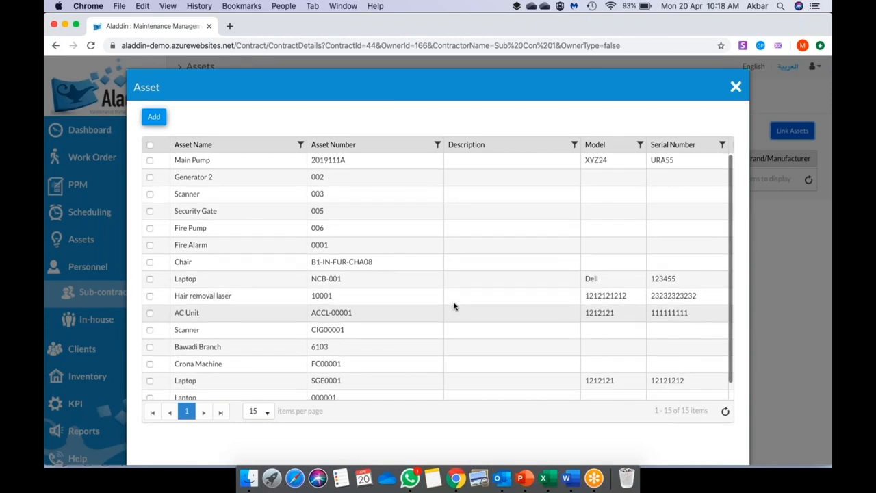
pyautogui.scroll(-1, 454, 306)
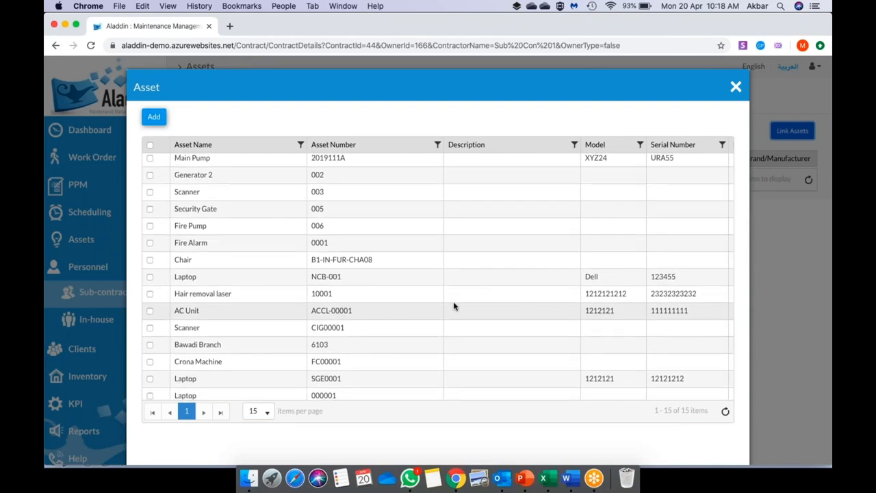
pyautogui.click(150, 158)
pyautogui.click(150, 176)
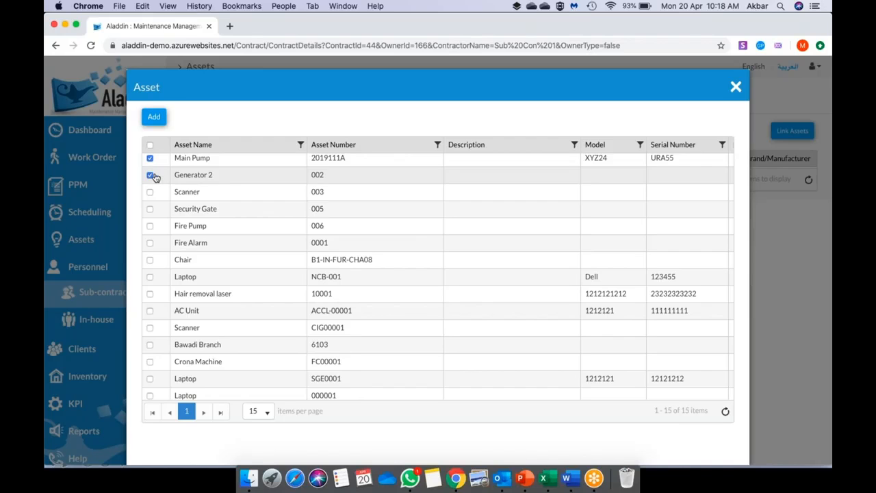
pyautogui.hscroll(10, 151, 177)
pyautogui.hscroll(1, 438, 260)
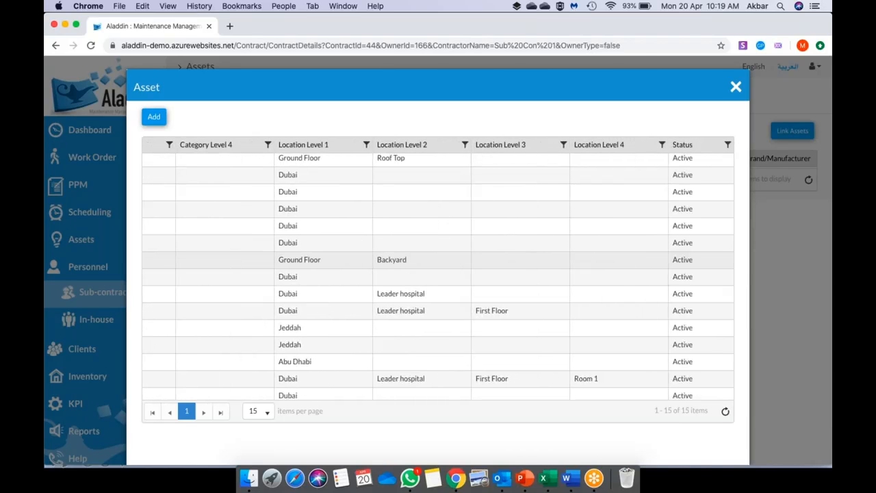
pyautogui.hscroll(-10, 438, 274)
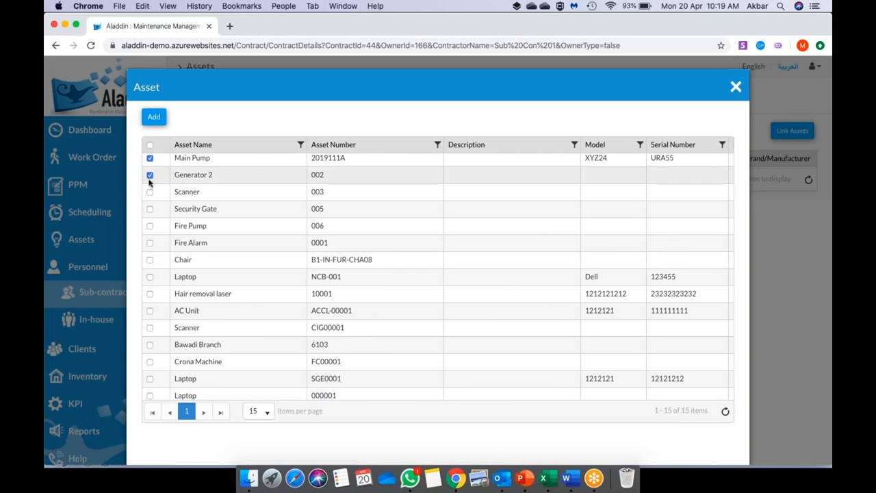
pyautogui.click(154, 119)
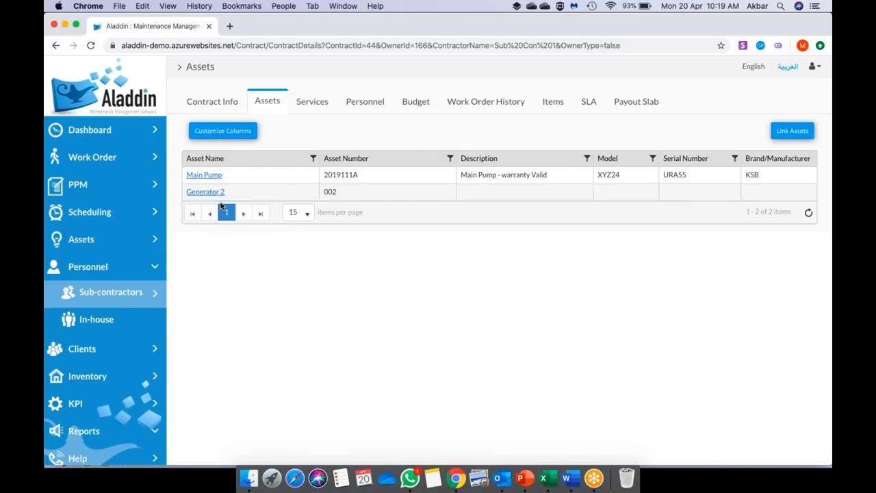
# - Scroll the Assets grid sideways, then switch to the contract's empty Services list
pyautogui.hscroll(10, 488, 194)
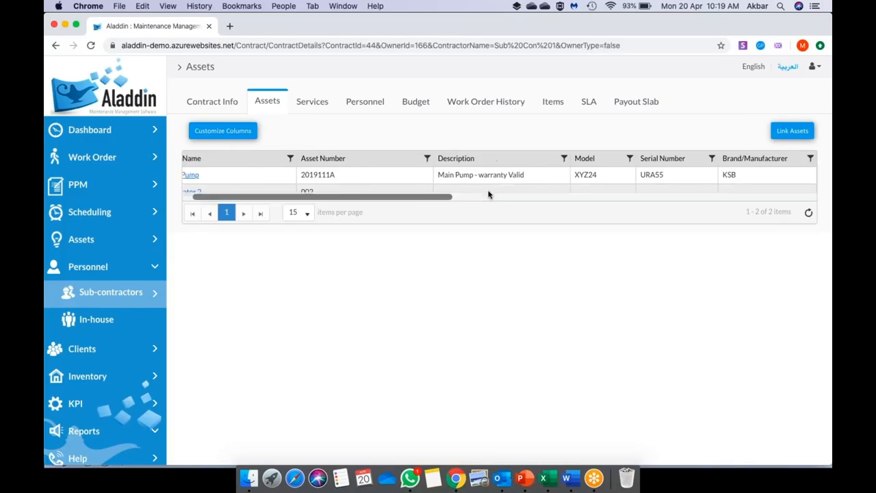
pyautogui.hscroll(-10, 499, 184)
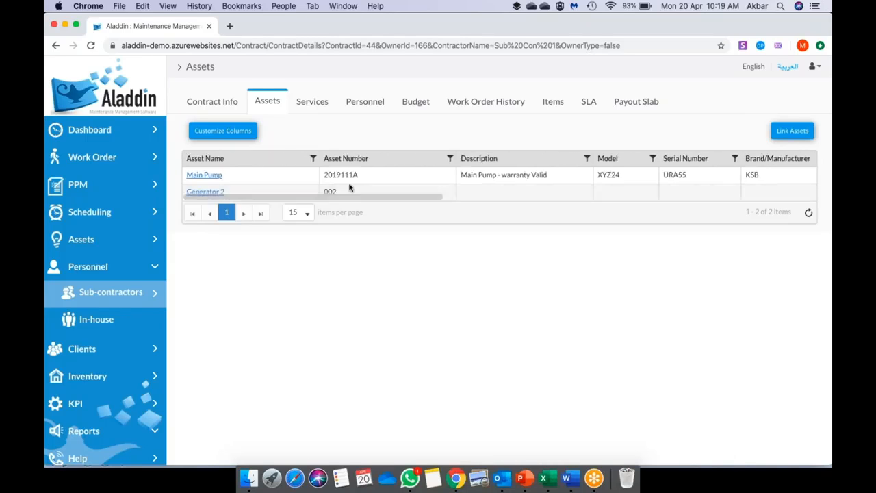
pyautogui.click(318, 110)
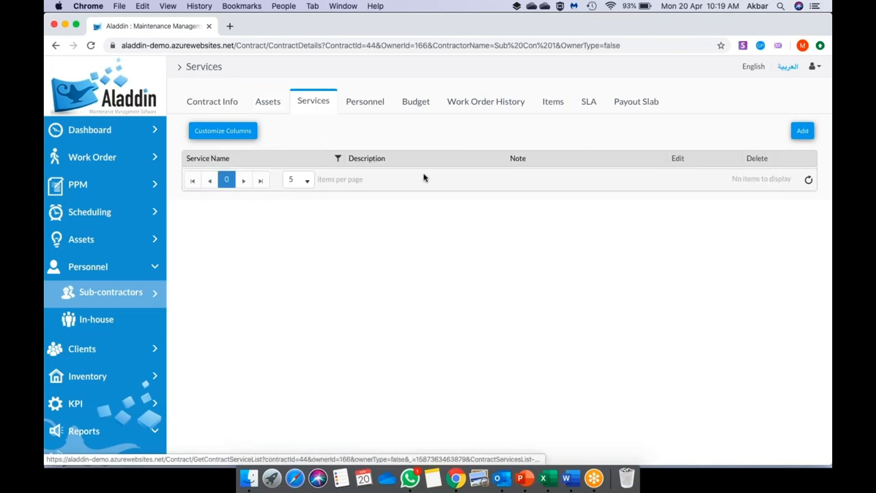
# - Add and save a service named Maintenance with description 'MEP Maintenance'
pyautogui.click(801, 131)
pyautogui.click(348, 133)
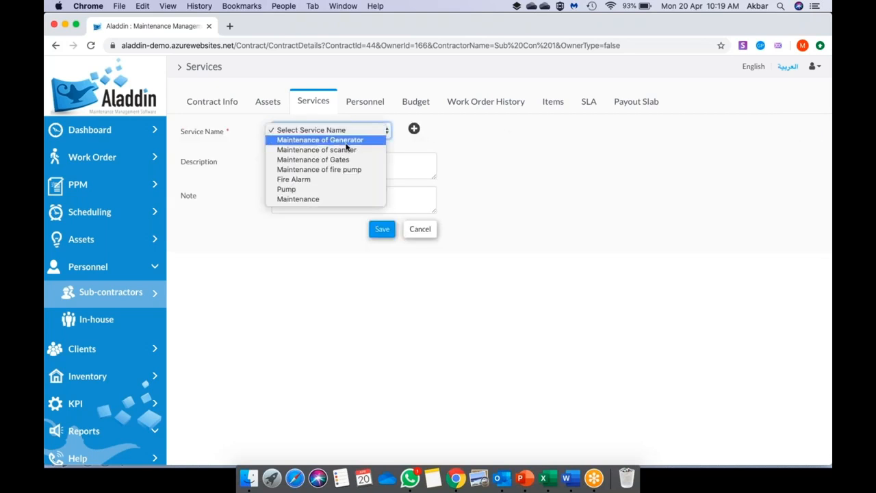
pyautogui.click(471, 165)
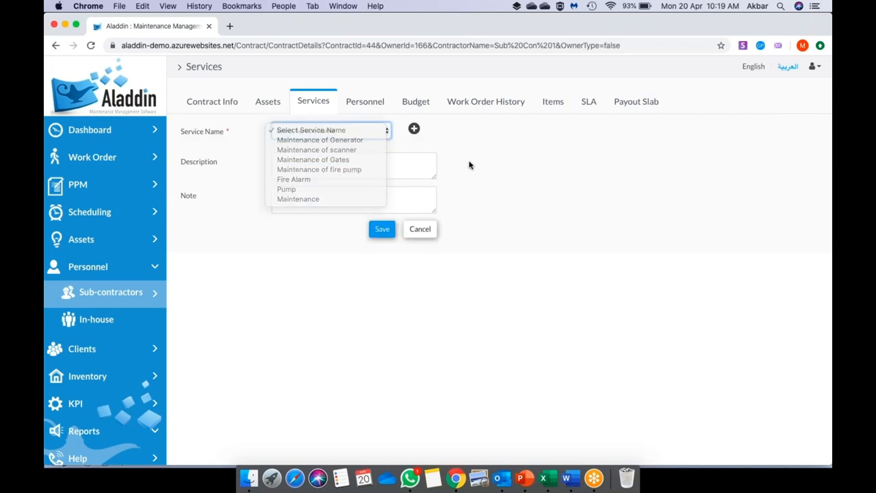
pyautogui.click(369, 132)
pyautogui.click(341, 199)
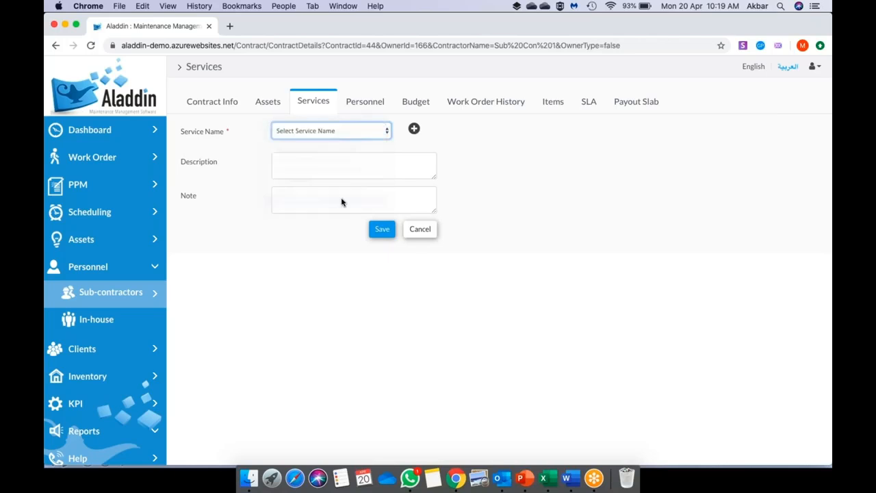
pyautogui.click(325, 166)
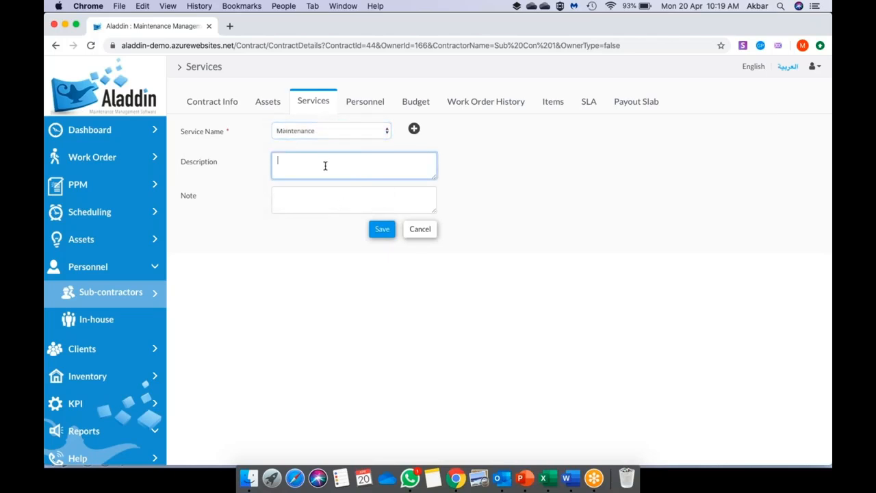
pyautogui.write('MEP Maintenance')
pyautogui.click(382, 230)
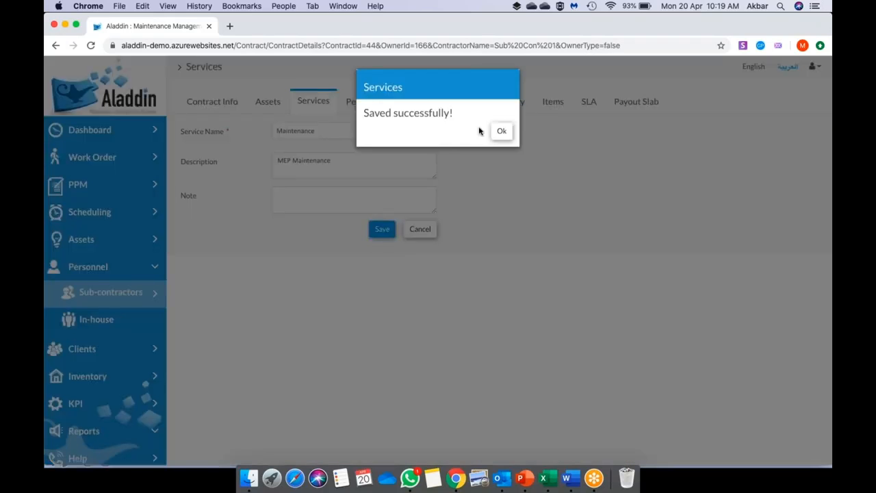
pyautogui.click(502, 134)
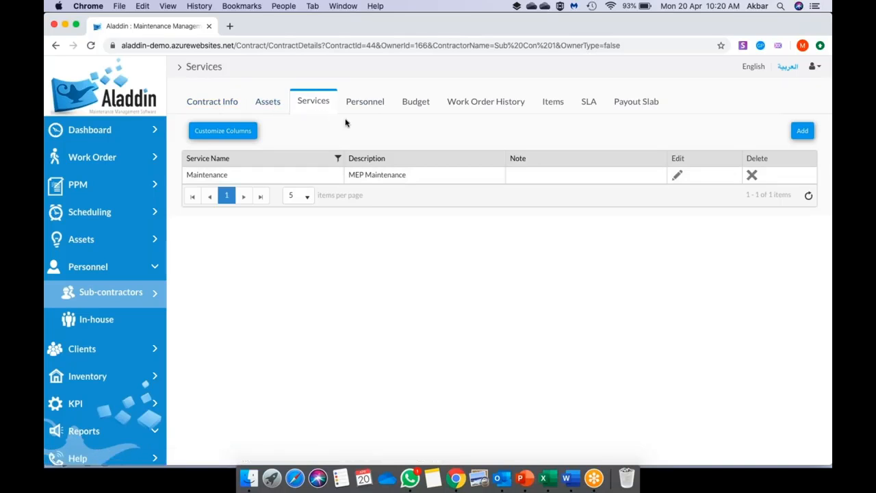
# - Open the contract's Budget Planning page, showing value 600000, cost center Building A and no lines
pyautogui.click(365, 106)
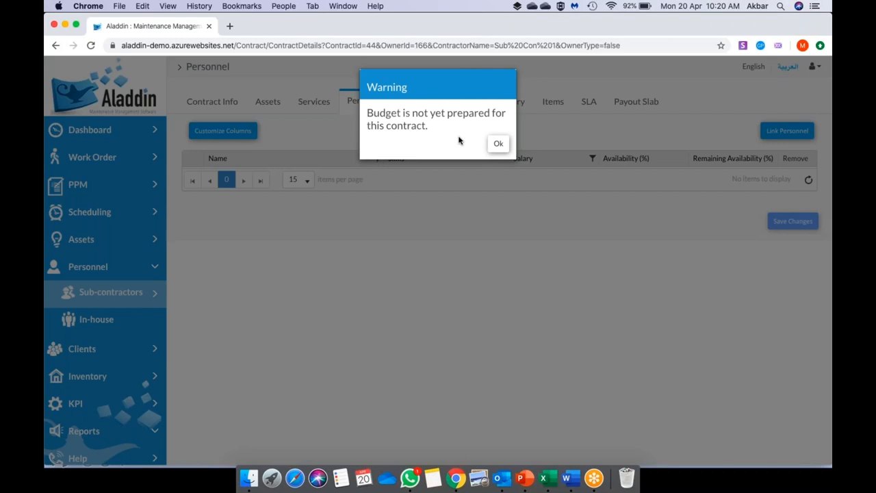
pyautogui.click(501, 145)
pyautogui.click(423, 104)
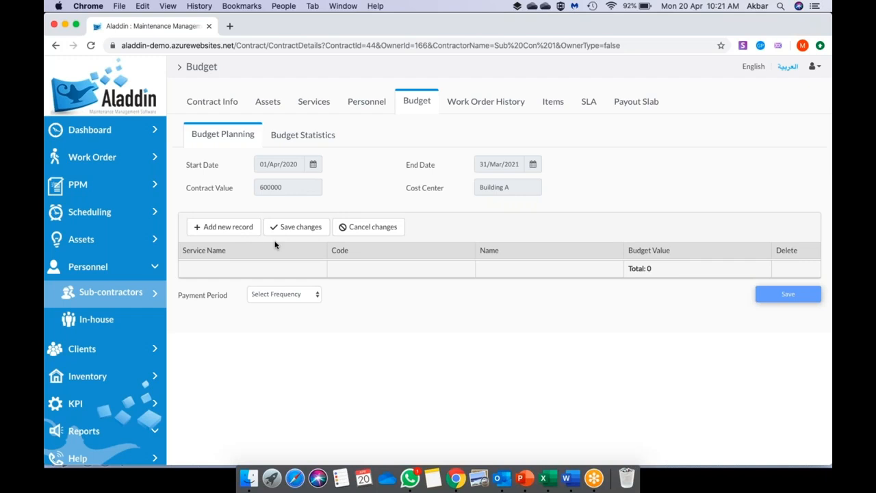
# - Add a budget line: service Maintenance, code Manpower, name Subcontractor-Employee, value 400000
pyautogui.click(234, 231)
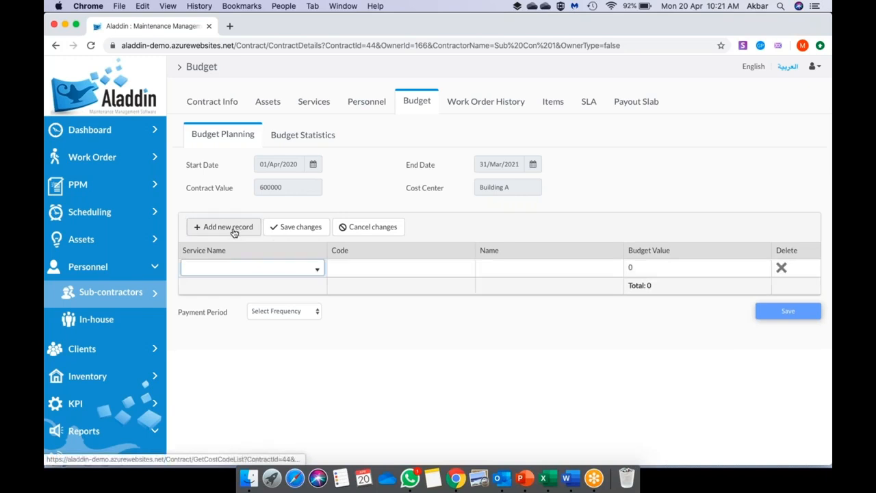
pyautogui.click(248, 268)
pyautogui.click(238, 285)
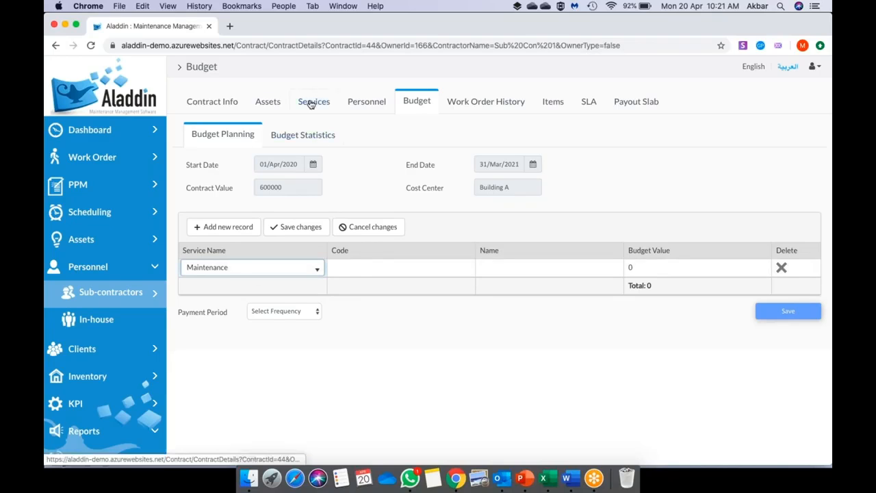
pyautogui.click(363, 275)
pyautogui.click(372, 273)
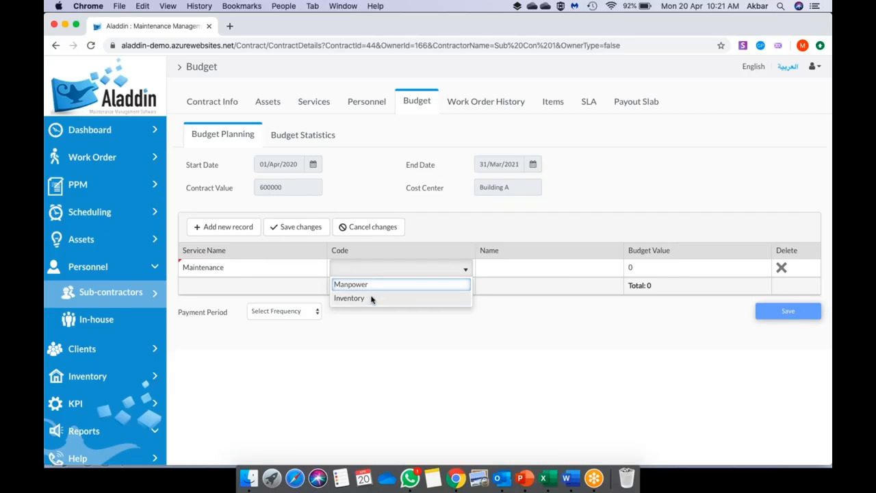
pyautogui.click(367, 285)
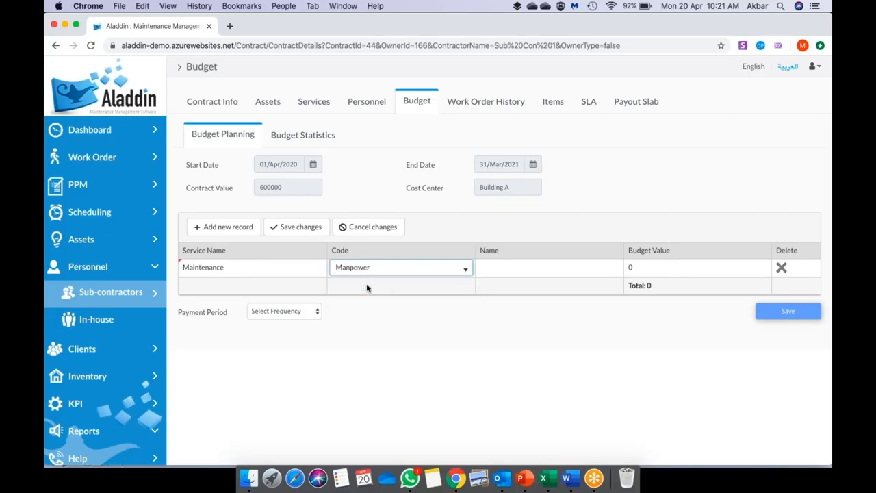
pyautogui.click(500, 268)
pyautogui.click(526, 273)
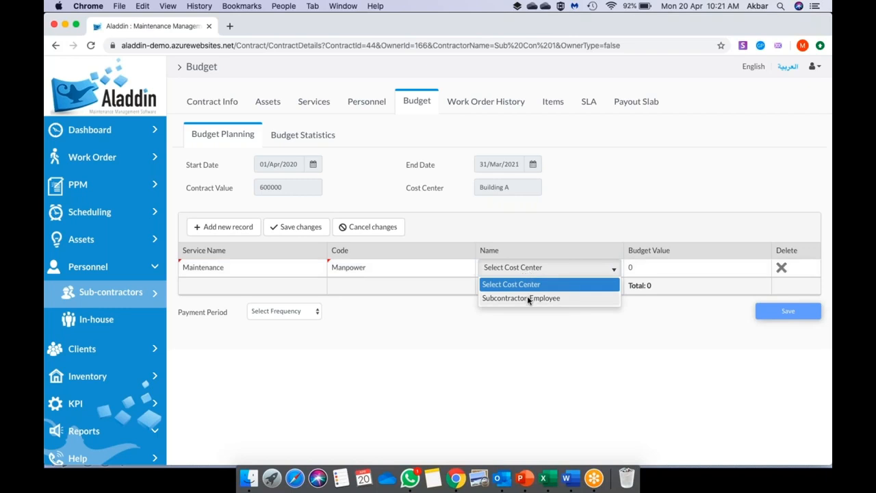
pyautogui.click(527, 299)
pyautogui.click(650, 268)
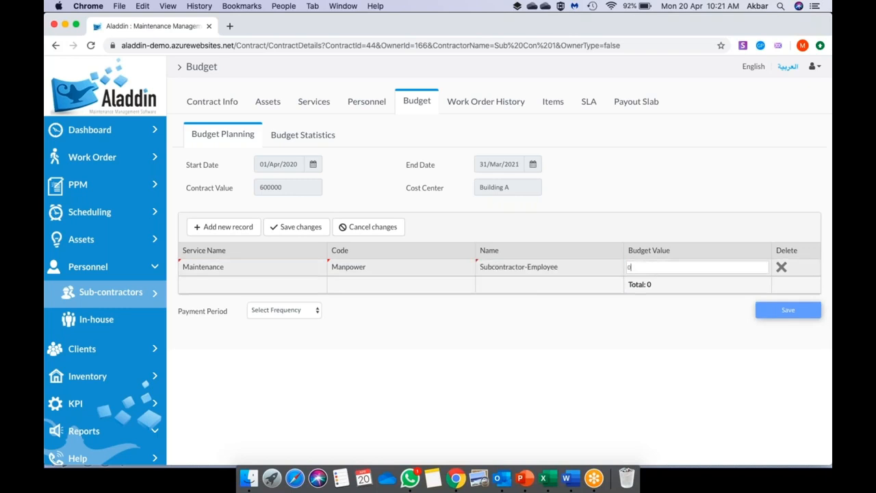
pyautogui.press('BackSpace')
pyautogui.write('400000')
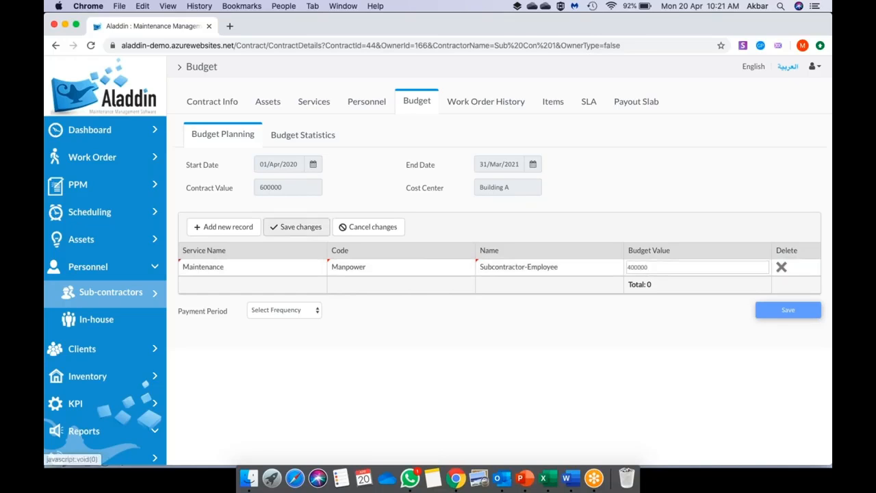
pyautogui.click(537, 344)
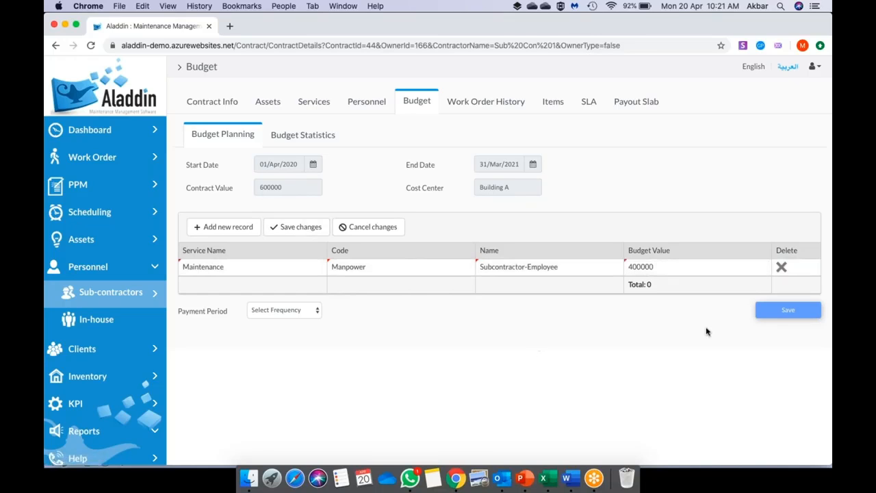
# - Add a second budget line: Maintenance, Inventory, Subcontractor 1 Spares, value 100000
pyautogui.click(221, 230)
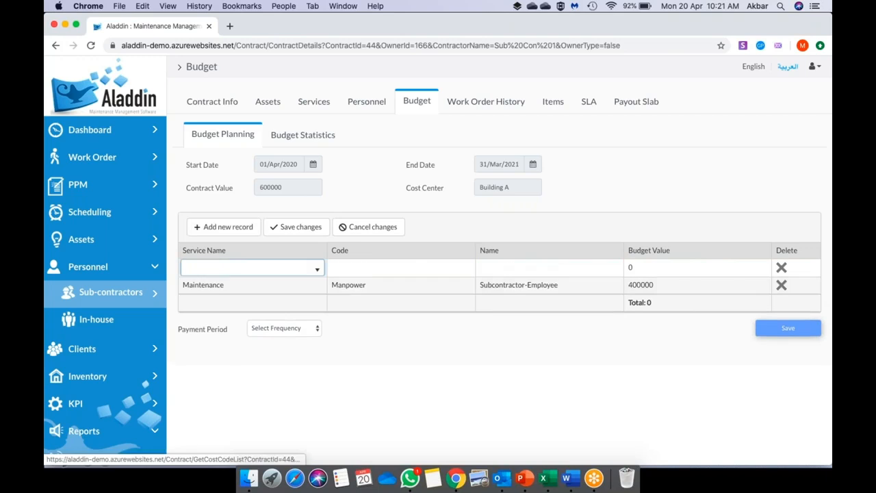
pyautogui.click(266, 272)
pyautogui.click(261, 287)
pyautogui.click(375, 268)
pyautogui.click(375, 268)
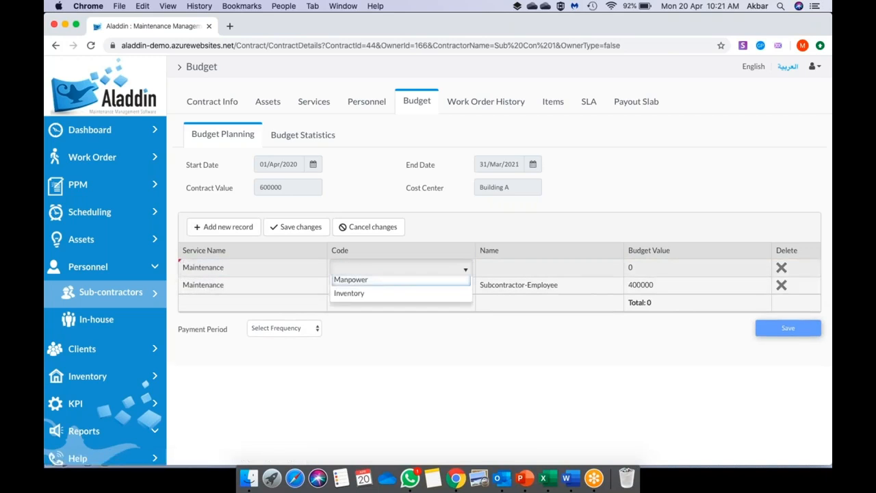
pyautogui.click(372, 298)
pyautogui.click(518, 268)
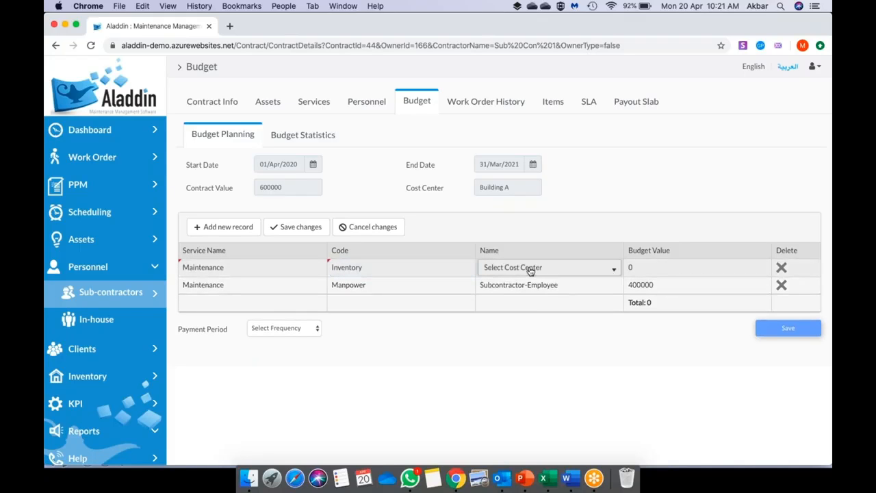
pyautogui.click(531, 270)
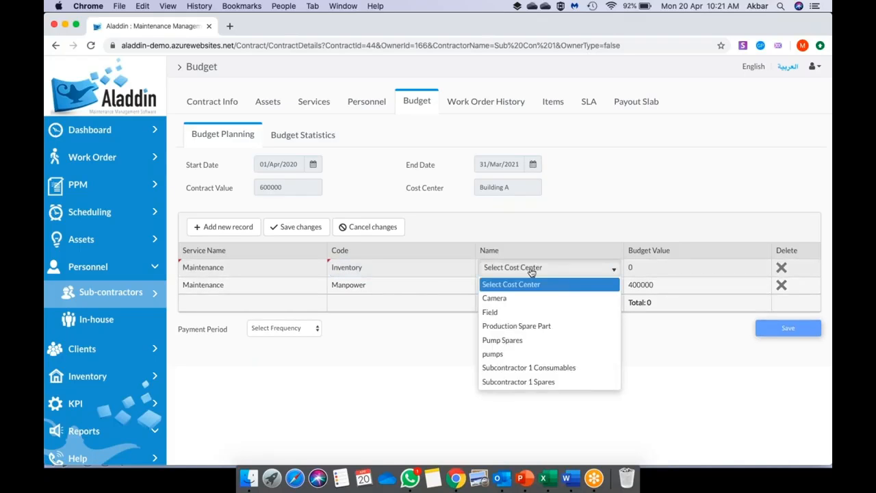
pyautogui.click(548, 382)
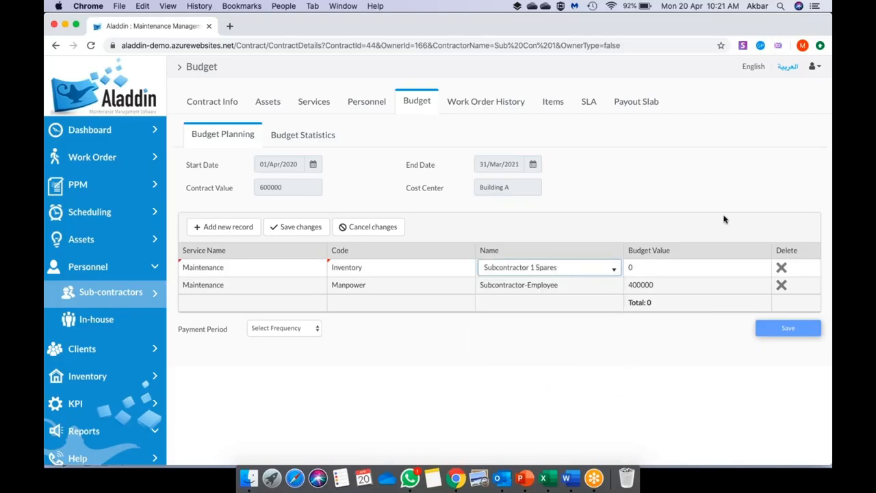
pyautogui.press('Tab')
pyautogui.press('BackSpace')
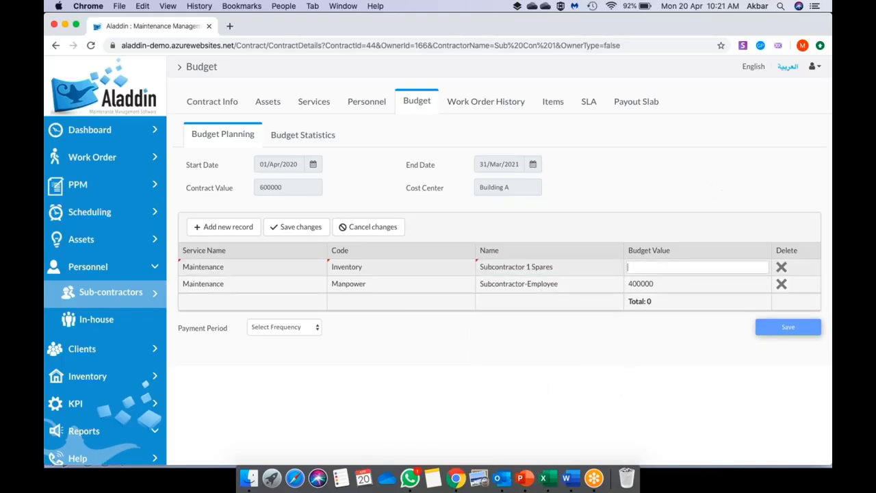
pyautogui.write('100000')
pyautogui.click(654, 333)
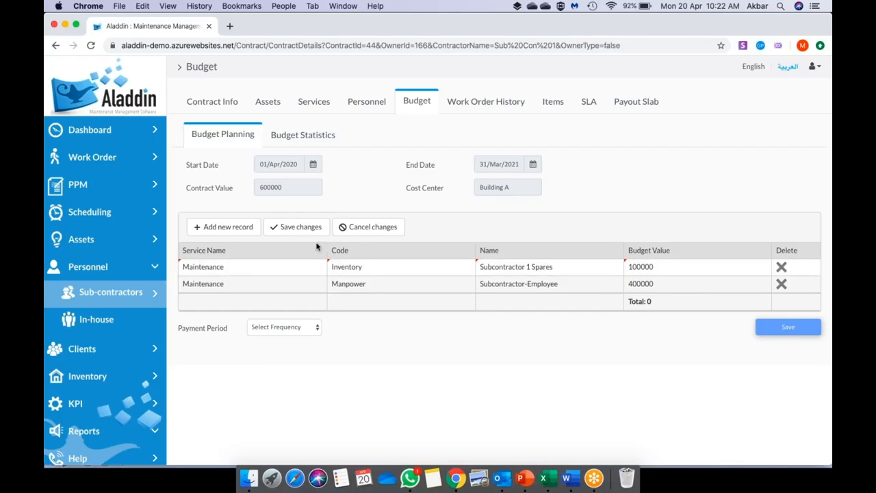
# - Add a third budget line: Maintenance, Inventory, Subcontractor 1 Consumables, value 100000
pyautogui.click(241, 228)
pyautogui.click(265, 270)
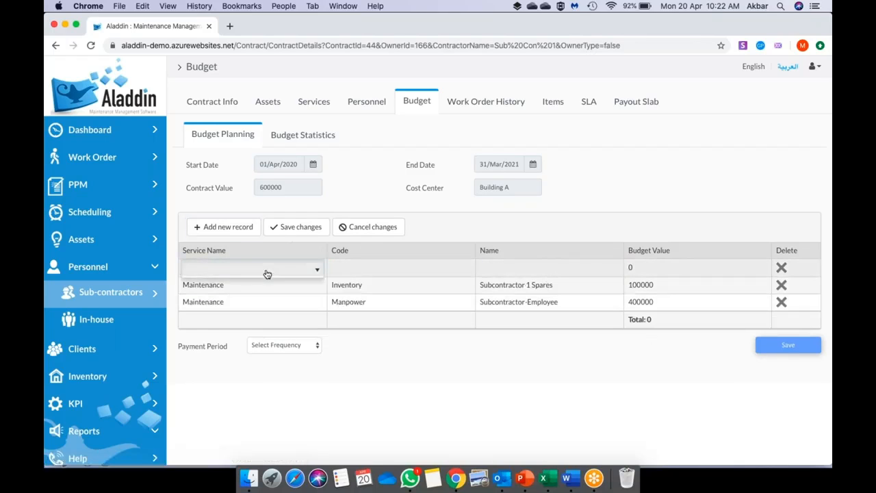
pyautogui.click(260, 285)
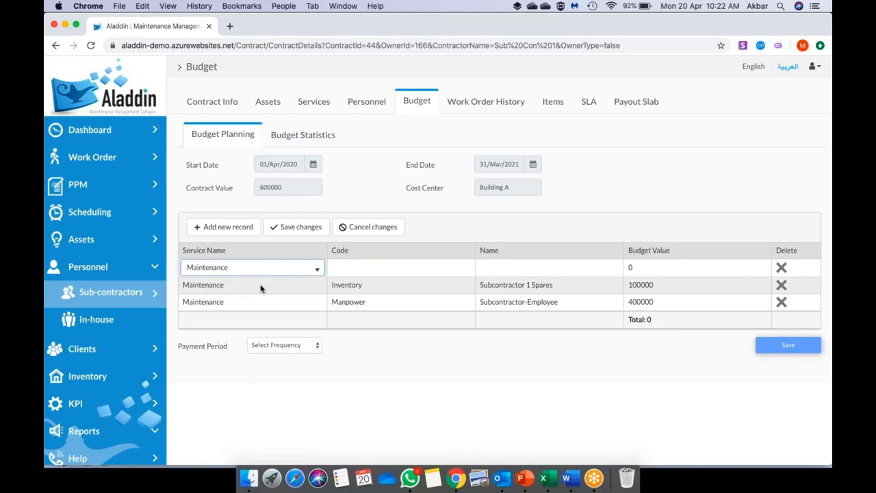
pyautogui.click(377, 268)
pyautogui.click(377, 268)
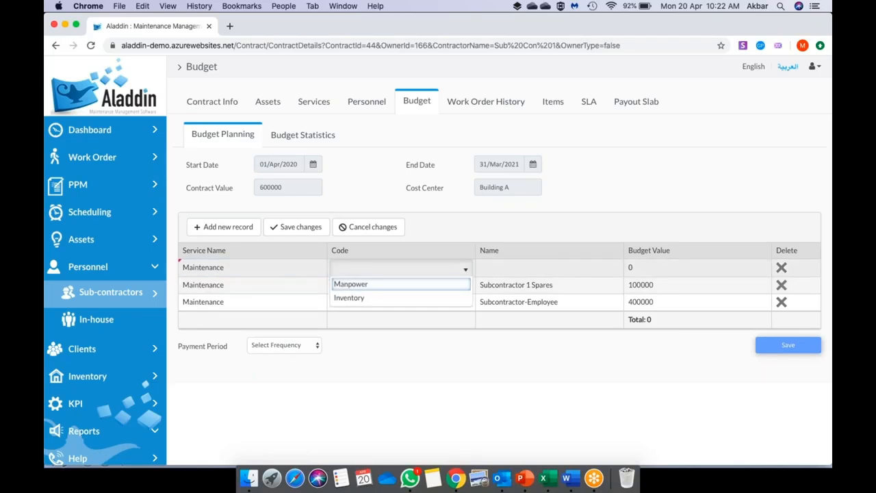
pyautogui.click(375, 299)
pyautogui.click(516, 269)
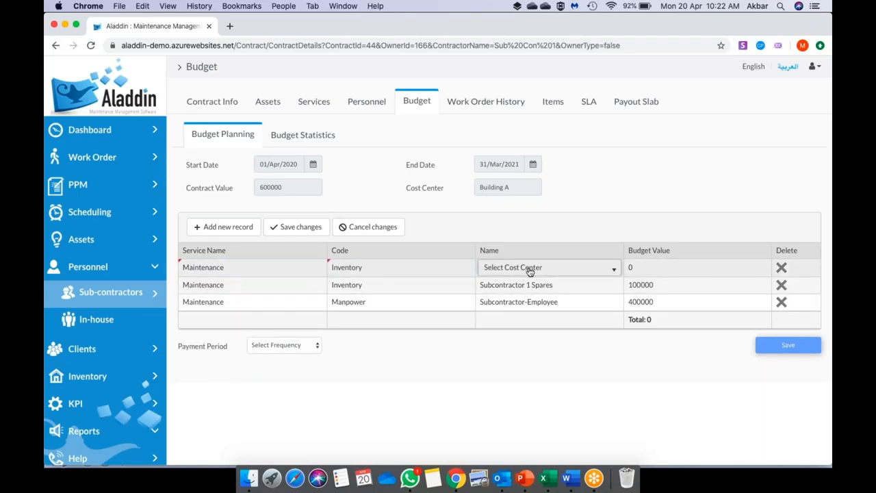
pyautogui.click(530, 269)
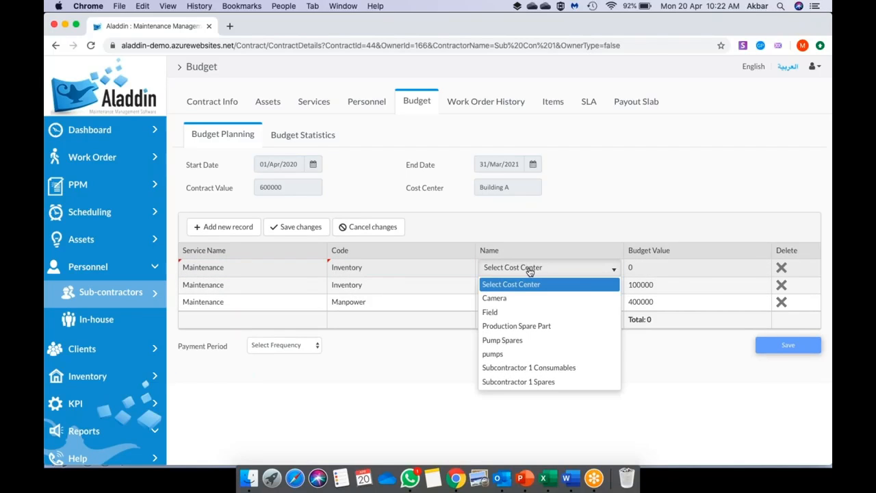
pyautogui.click(544, 368)
pyautogui.click(549, 361)
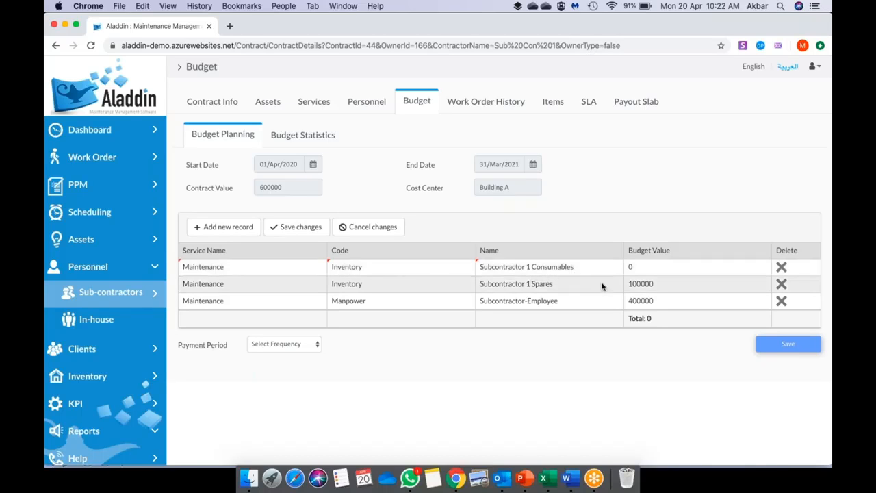
pyautogui.click(637, 267)
pyautogui.write('10000')
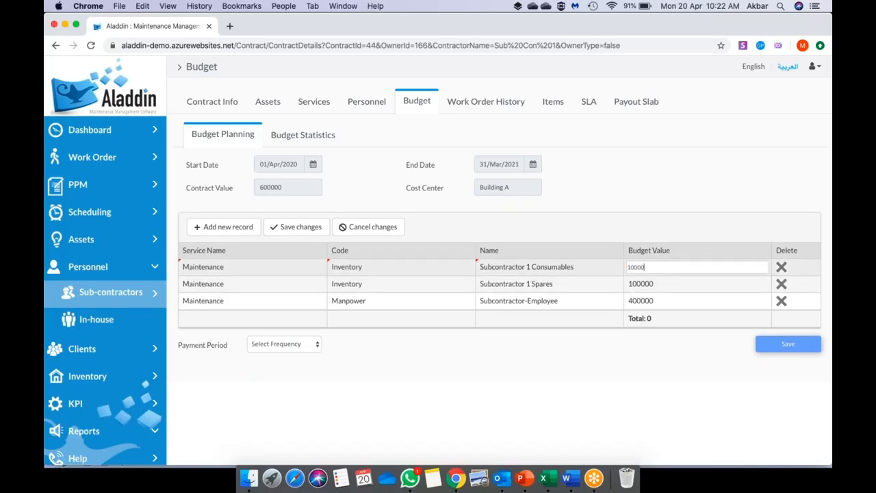
pyautogui.write('0')
pyautogui.click(649, 363)
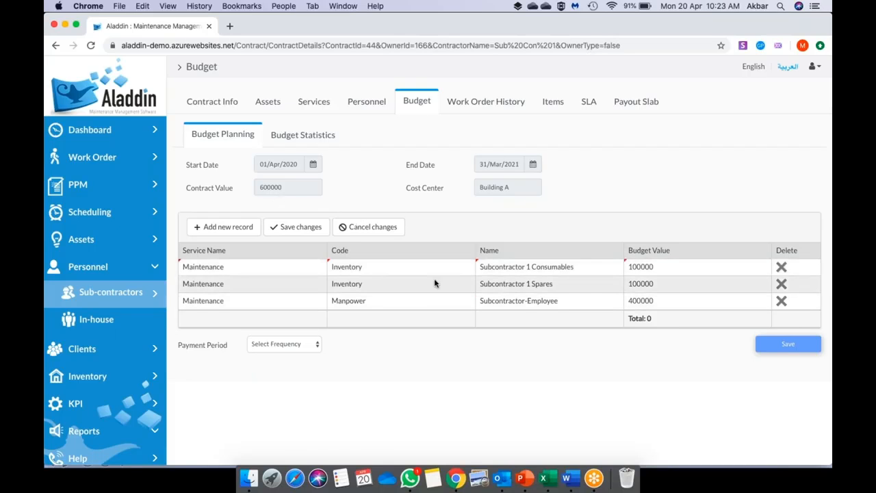
# - Save the three budget lines and check that the total reads 600000
pyautogui.click(310, 232)
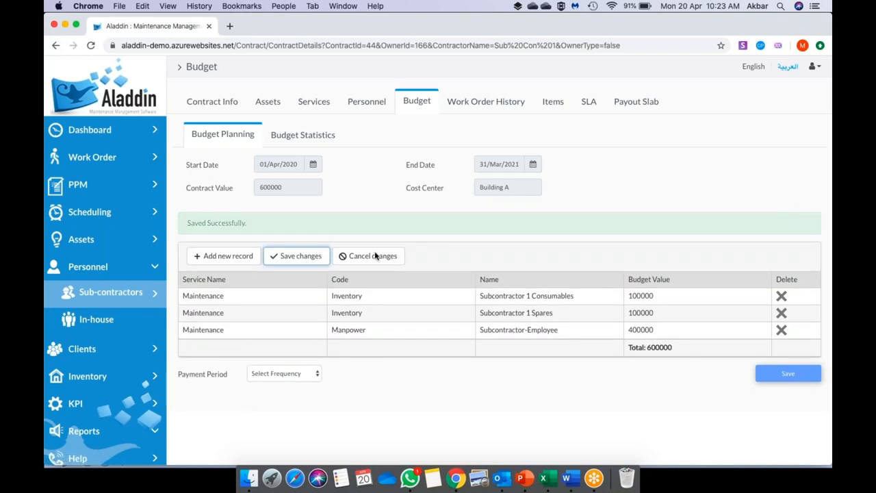
pyautogui.scroll(-2, 375, 256)
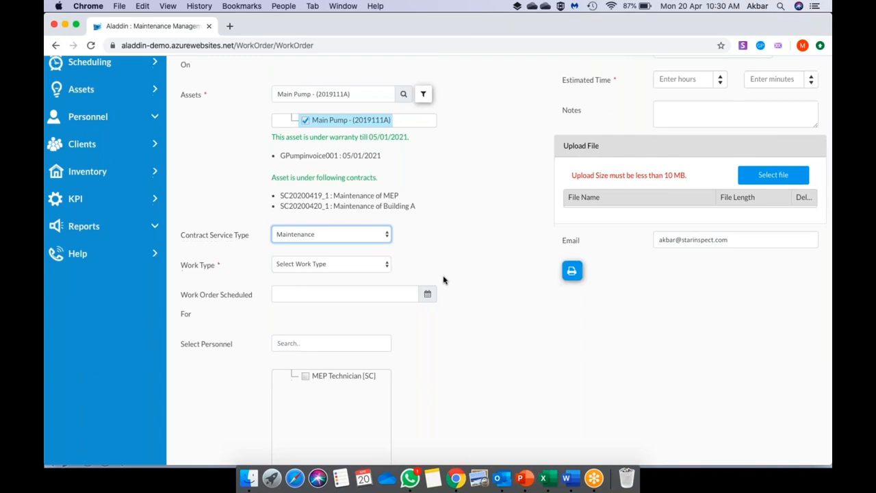
# - Set the work type to Emergency, schedule it for 20/04/2020 and assign the MEP Technician
pyautogui.scroll(-1, 443, 280)
pyautogui.click(328, 211)
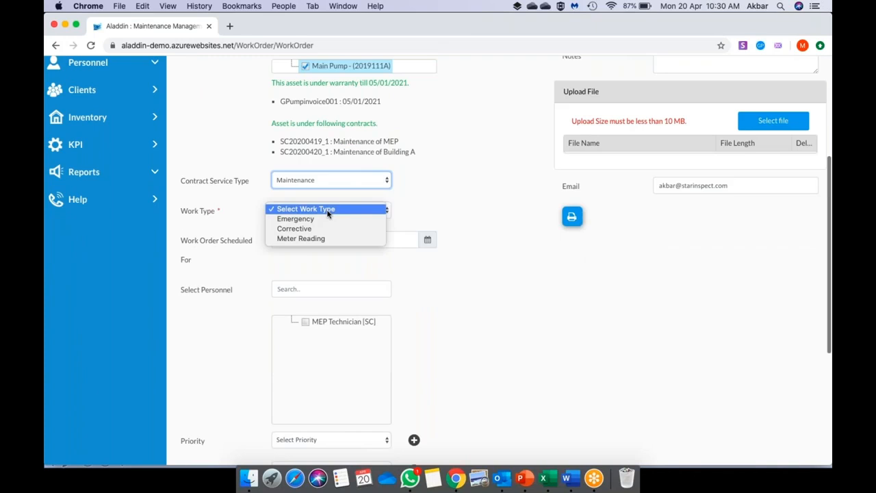
pyautogui.click(325, 222)
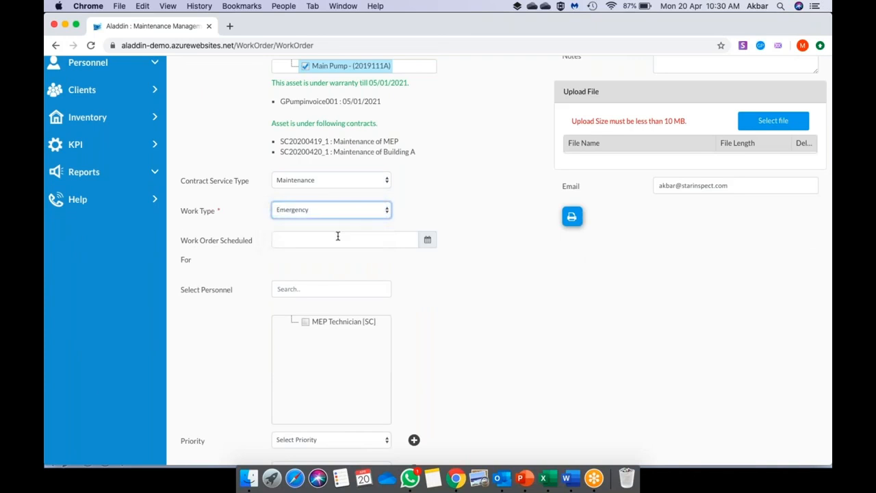
pyautogui.click(336, 238)
pyautogui.click(304, 330)
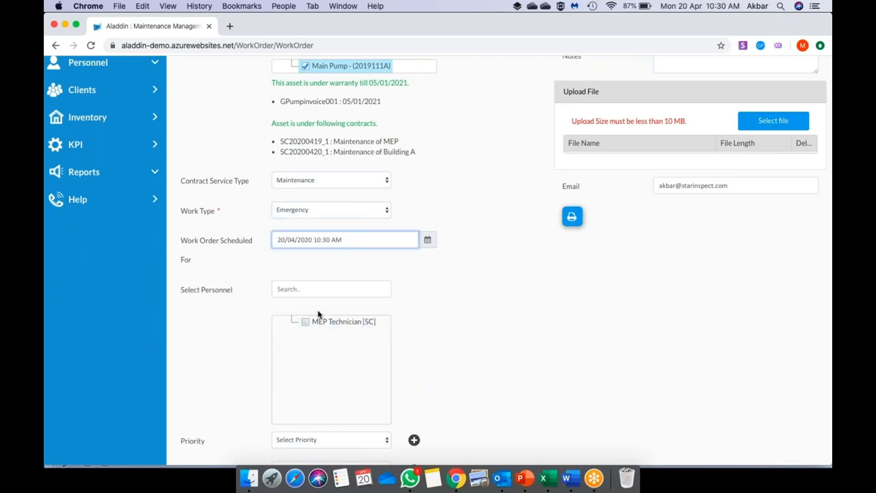
pyautogui.click(305, 321)
# - Edit the estimated quantity for item SP001 and reload work order 20200420_1
pyautogui.scroll(-5, 308, 327)
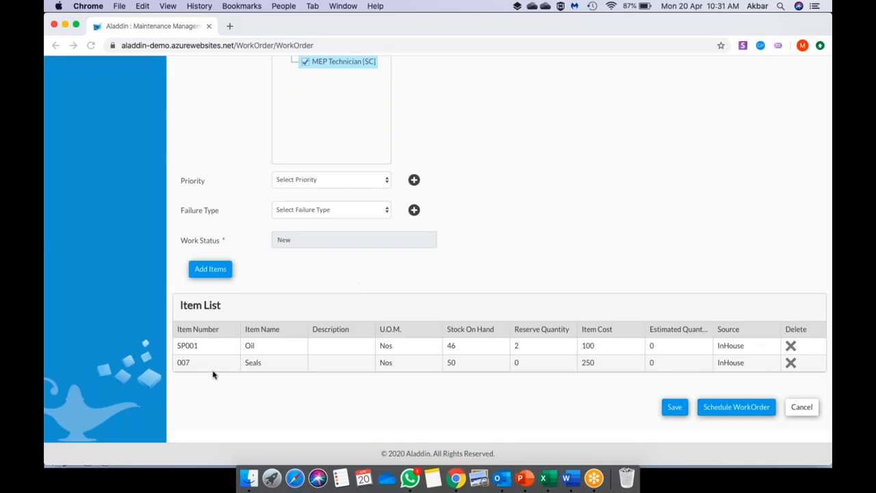
pyautogui.click(663, 346)
pyautogui.press('Return')
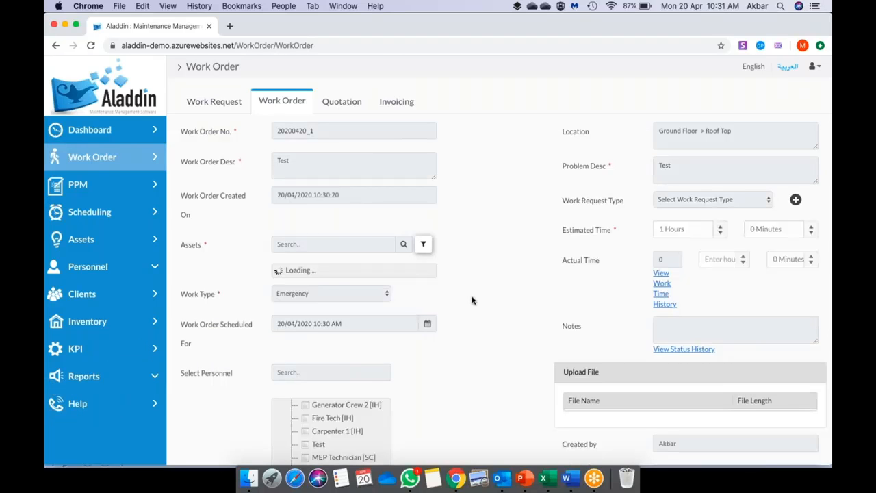
# - Scroll down through work order 20200420_1's details
pyautogui.scroll(-8, 471, 300)
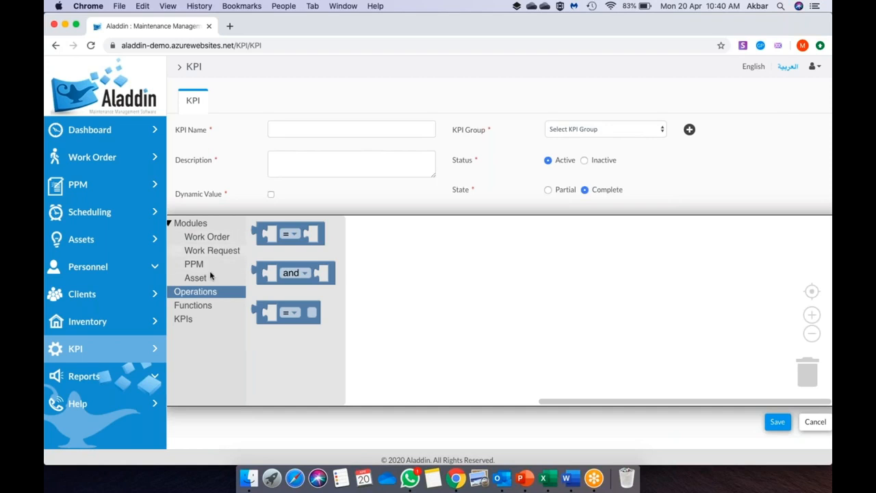
# - Place an operation block set to +, with Asset Number 000001 and Work Type Emergency as inputs
pyautogui.click(202, 306)
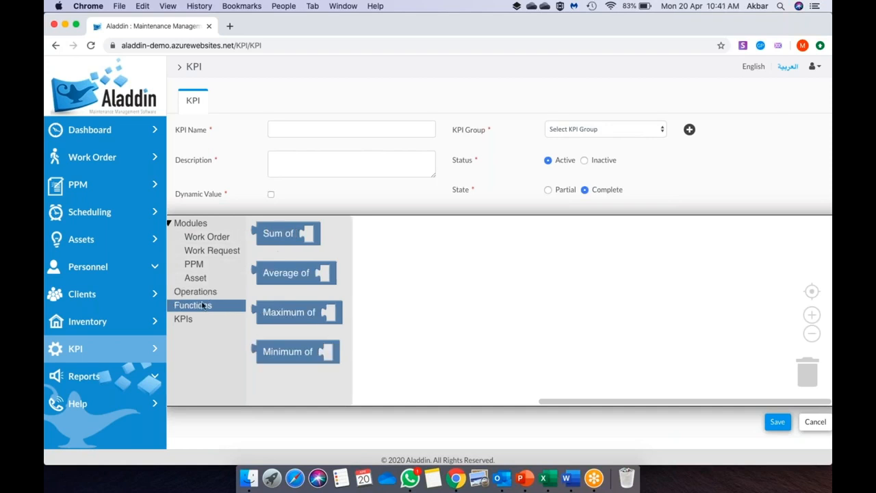
pyautogui.click(286, 236)
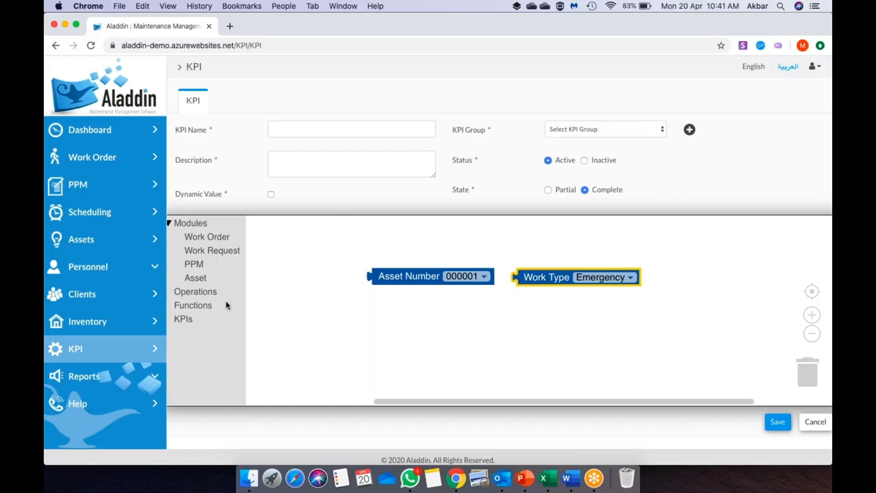
pyautogui.click(213, 296)
pyautogui.click(285, 233)
pyautogui.moveTo(285, 234); pyautogui.dragTo(463, 246)
pyautogui.click(464, 247)
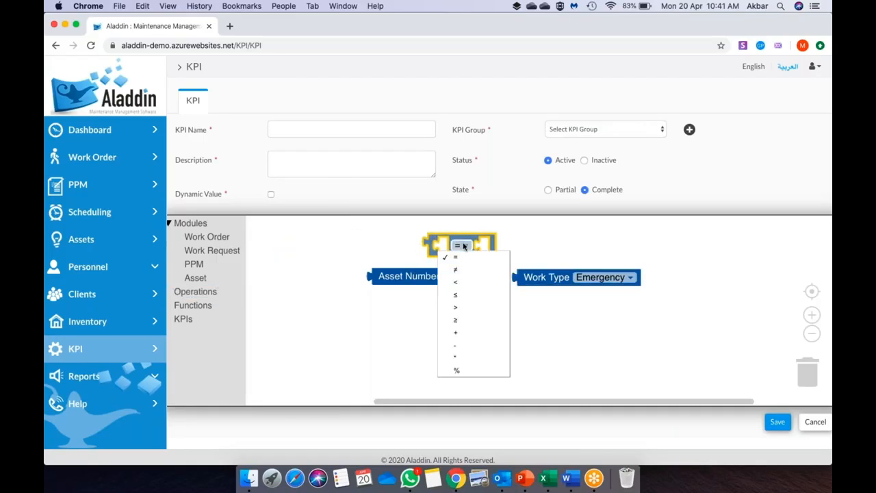
pyautogui.click(471, 333)
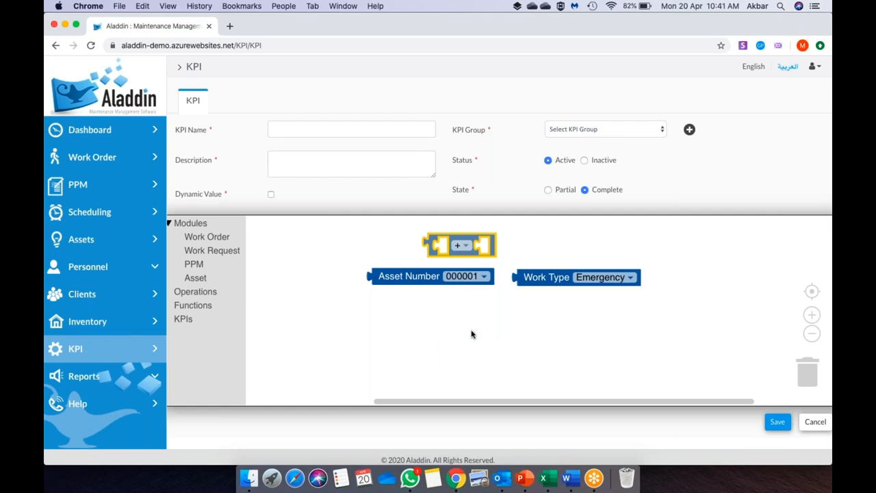
pyautogui.moveTo(395, 277); pyautogui.dragTo(458, 246)
pyautogui.moveTo(544, 277); pyautogui.dragTo(619, 246)
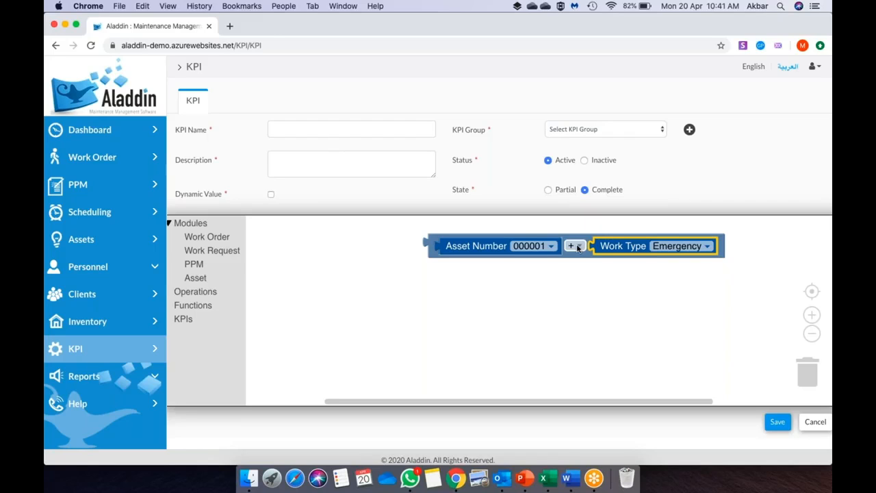
# - Detach Asset Number and snap it back into the + block
pyautogui.click(550, 247)
pyautogui.moveTo(540, 247); pyautogui.dragTo(505, 303)
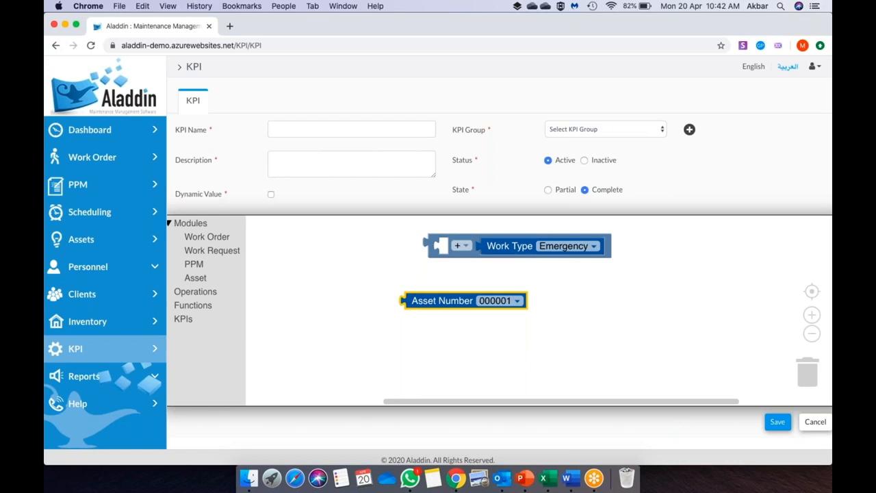
pyautogui.moveTo(443, 301); pyautogui.dragTo(483, 252)
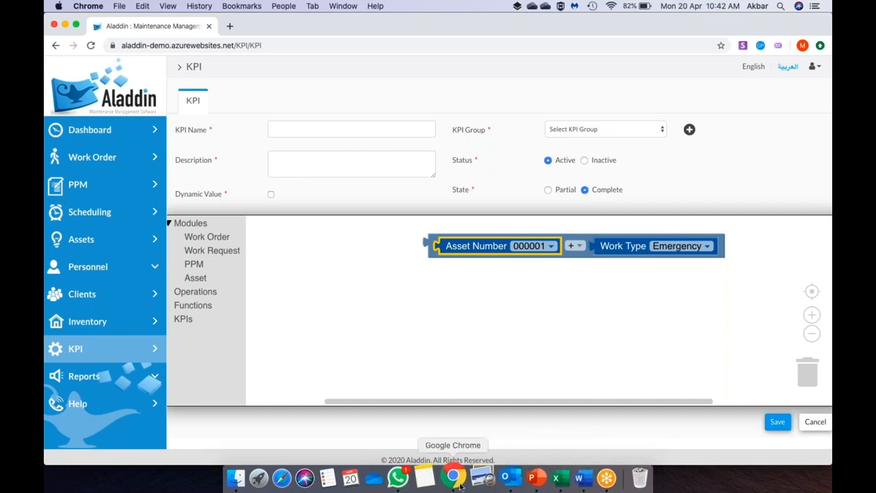
# - Start the PowerPoint slide show at slide 3, "KPI Structure"
pyautogui.click(521, 477)
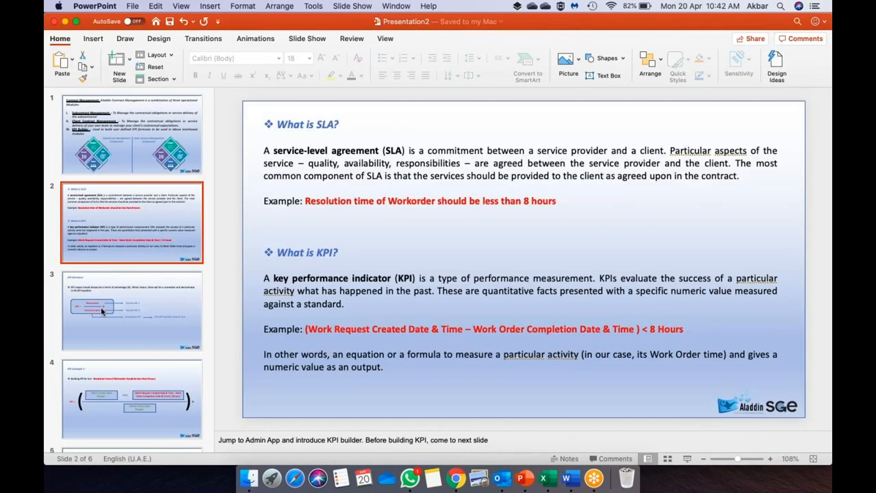
pyautogui.click(133, 304)
pyautogui.click(689, 460)
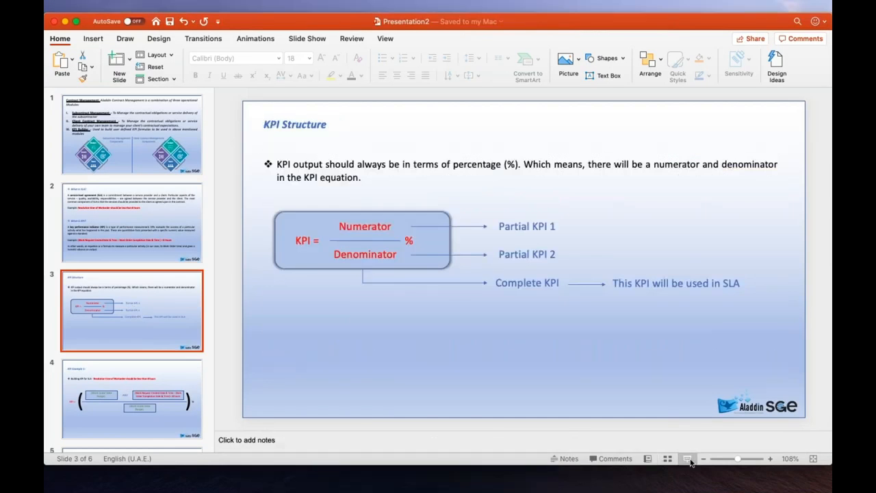
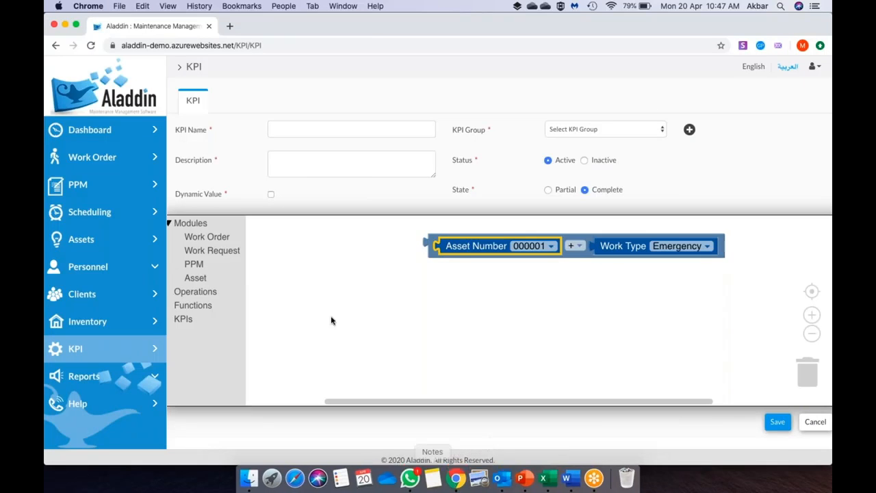
# - Delete the Asset Number block, leaving only the + block with Work Type Emergency
pyautogui.press('Delete')
# - Delete the remaining + block so the KPI formula canvas is empty
pyautogui.click(445, 253)
pyautogui.press('Delete')
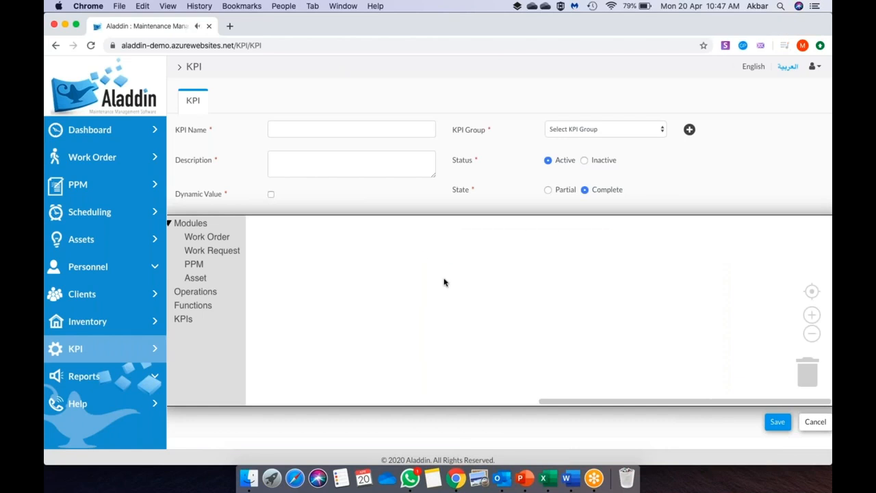
pyautogui.click(524, 478)
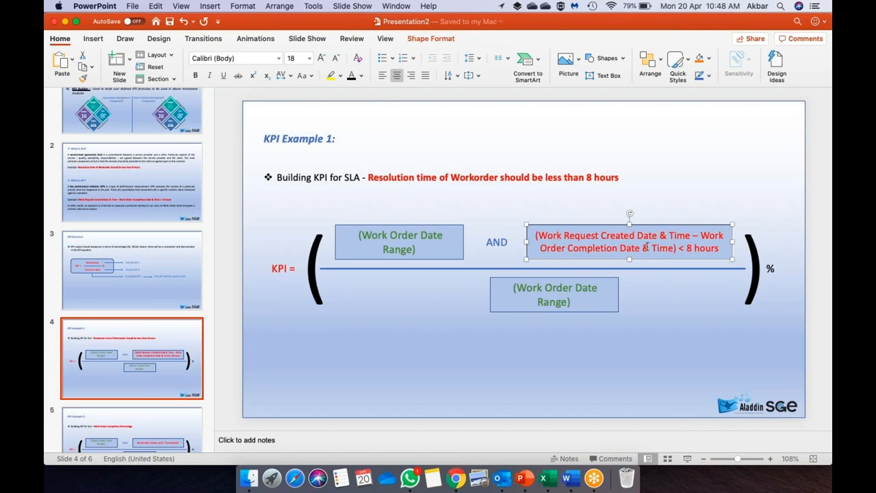
pyautogui.press('super+Tab')
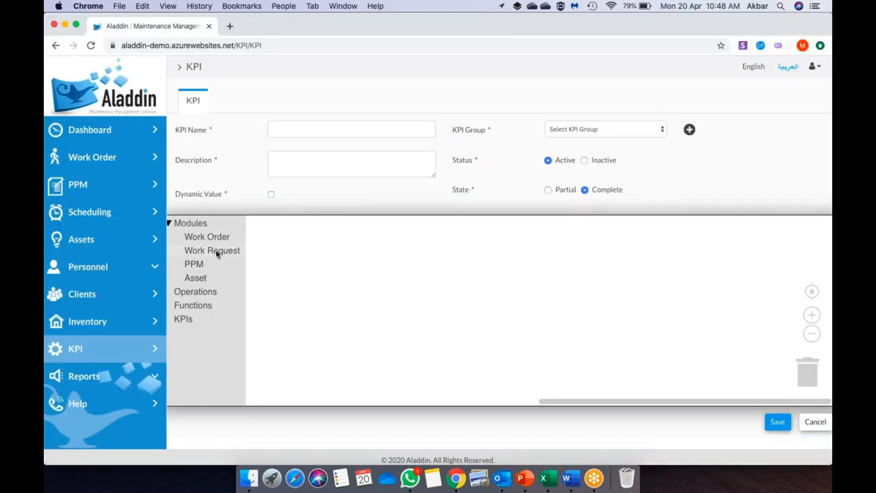
# - Place a Work Request Created Date block (2020-04-20) on the empty canvas
pyautogui.click(218, 252)
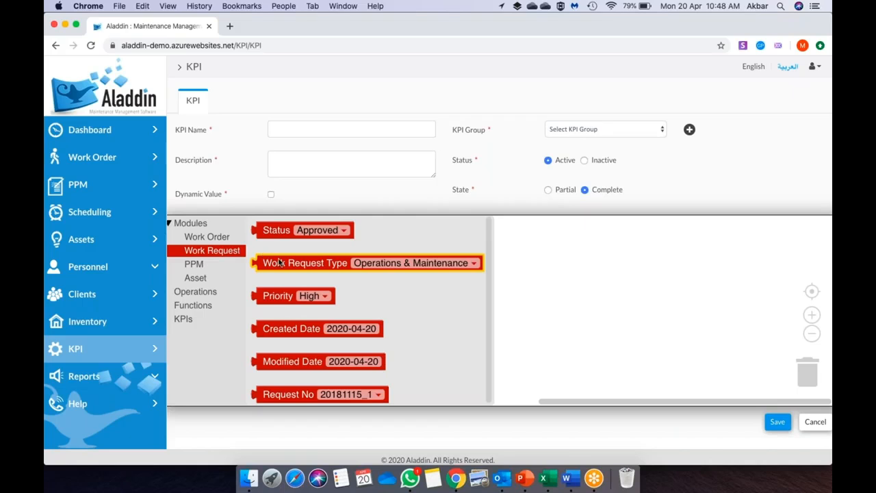
pyautogui.scroll(-1, 345, 334)
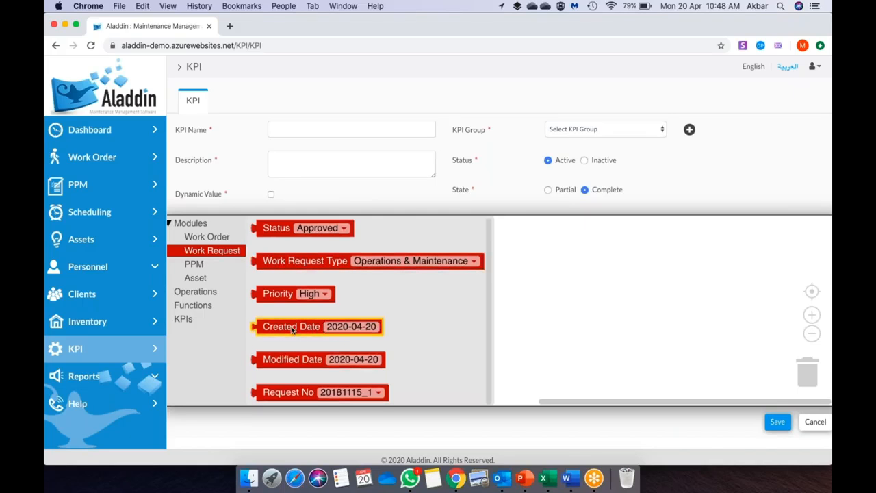
pyautogui.moveTo(291, 330); pyautogui.dragTo(547, 300)
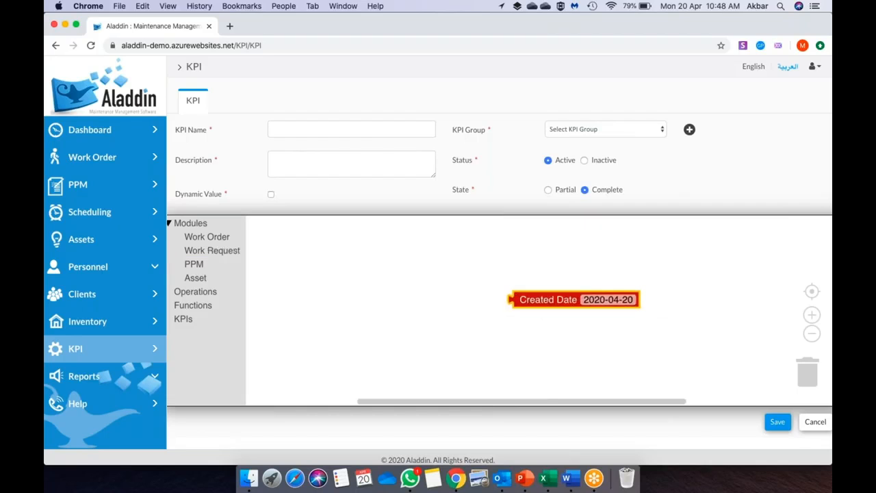
pyautogui.click(529, 336)
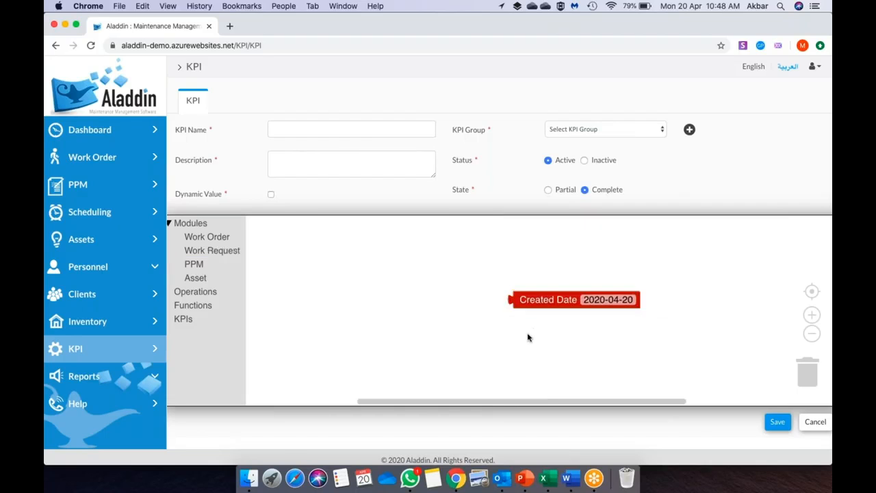
pyautogui.click(525, 478)
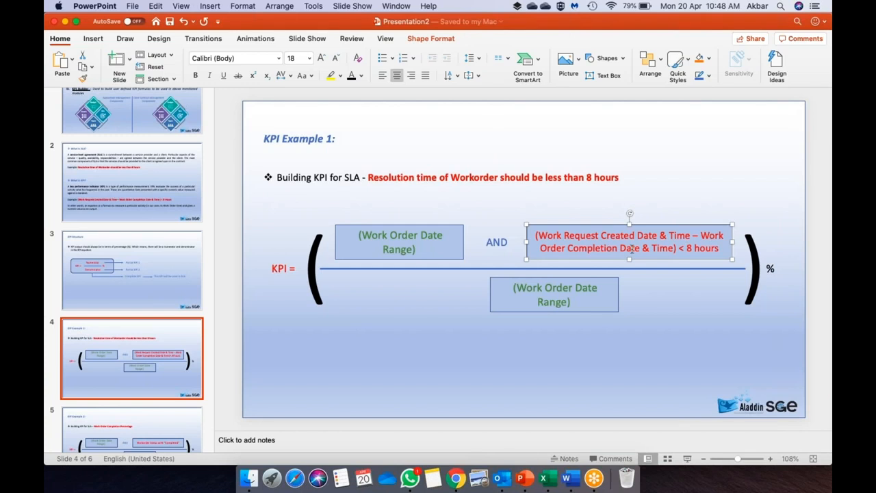
pyautogui.press('super+Tab')
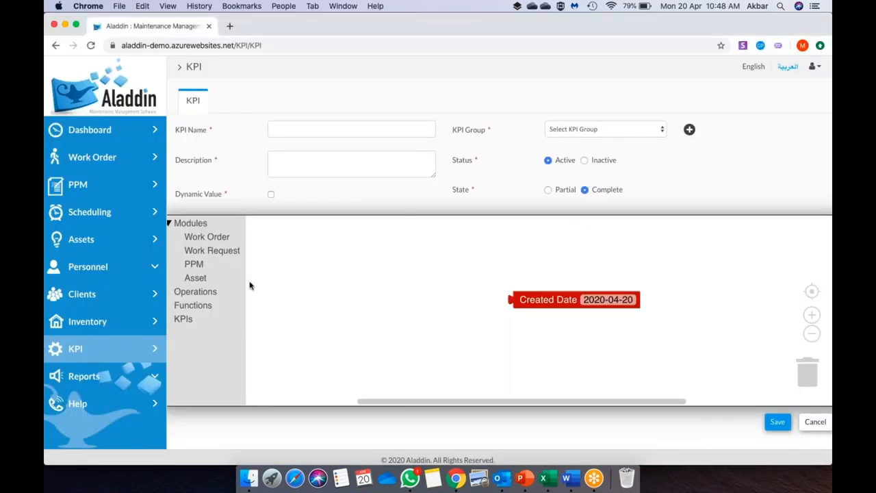
# - Place a Work Order Completion Date block beside the Created Date block
pyautogui.click(212, 238)
pyautogui.scroll(-5, 297, 369)
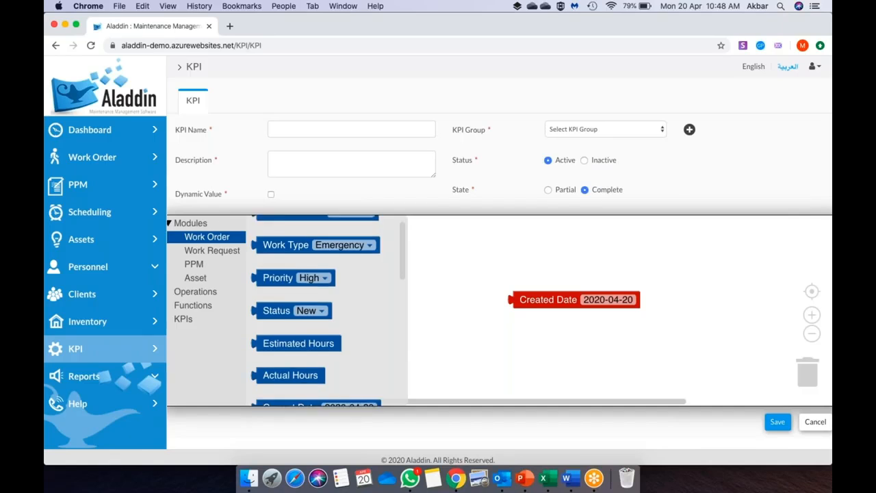
pyautogui.scroll(-4, 297, 369)
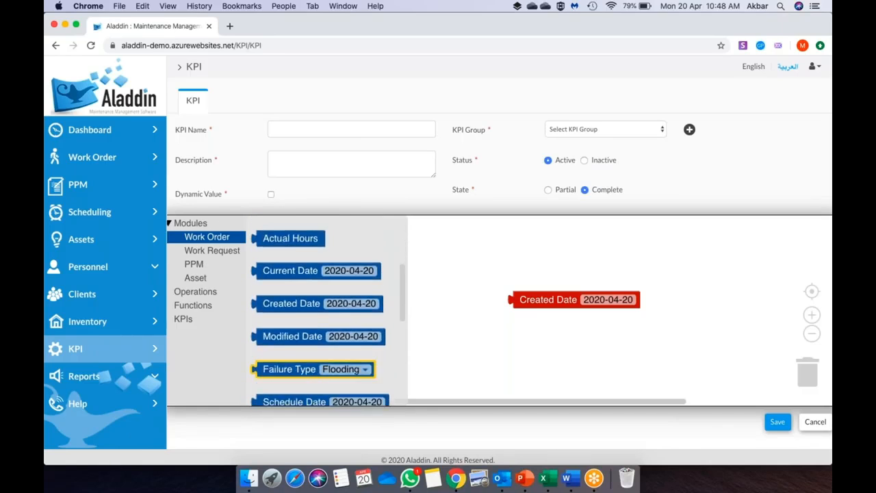
pyautogui.scroll(-1, 304, 350)
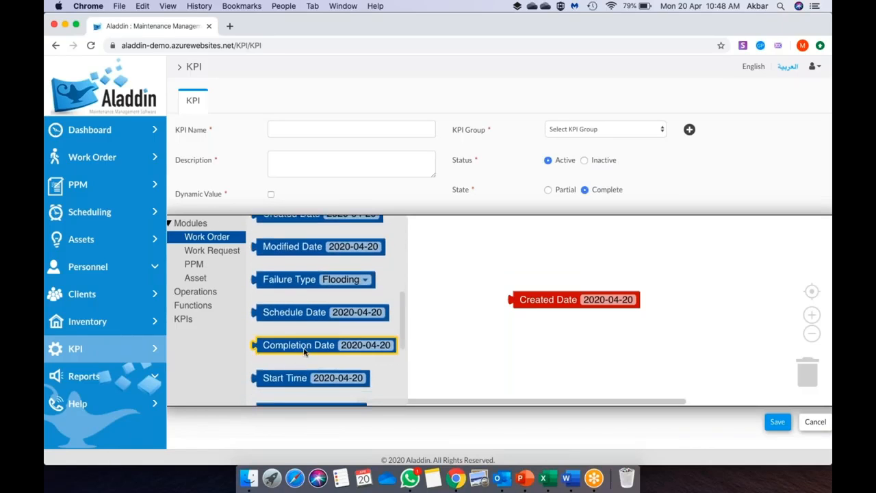
pyautogui.moveTo(305, 351); pyautogui.dragTo(401, 299)
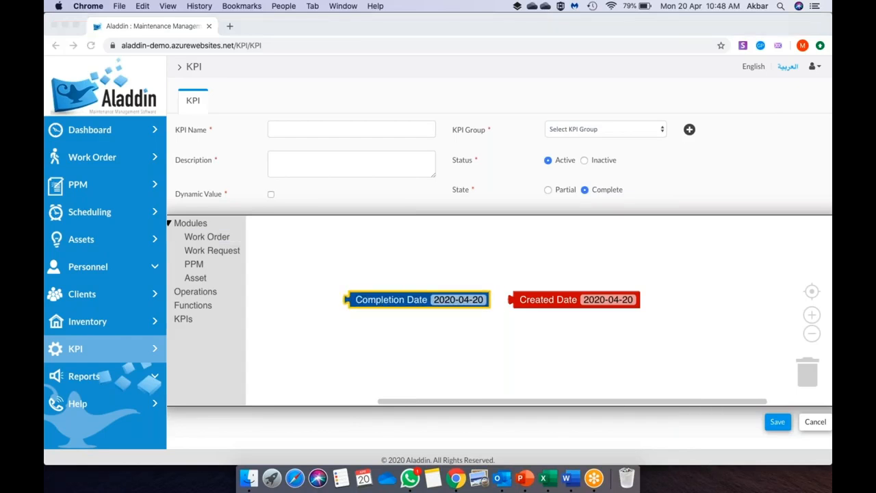
pyautogui.press('super+Tab')
pyautogui.press('super+Tab')
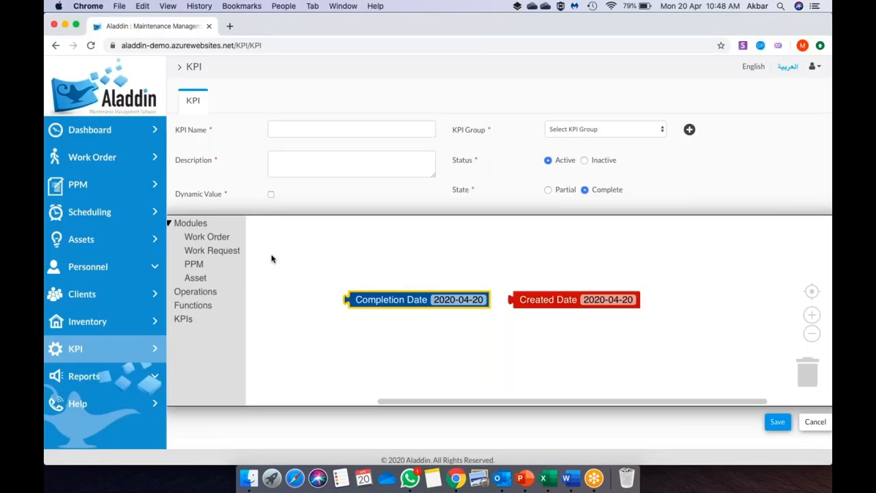
# - Build an operations block reading Completion Date minus Created Date
pyautogui.click(214, 291)
pyautogui.moveTo(289, 233); pyautogui.dragTo(511, 267)
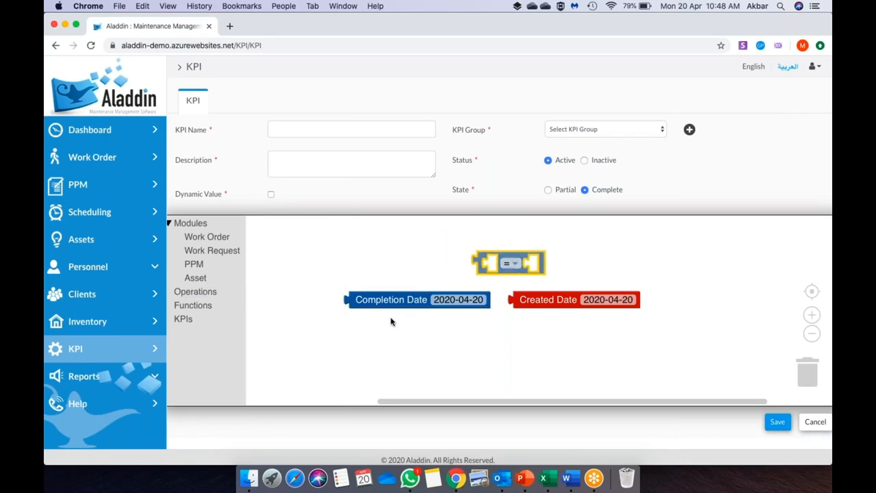
pyautogui.moveTo(389, 303); pyautogui.dragTo(371, 277)
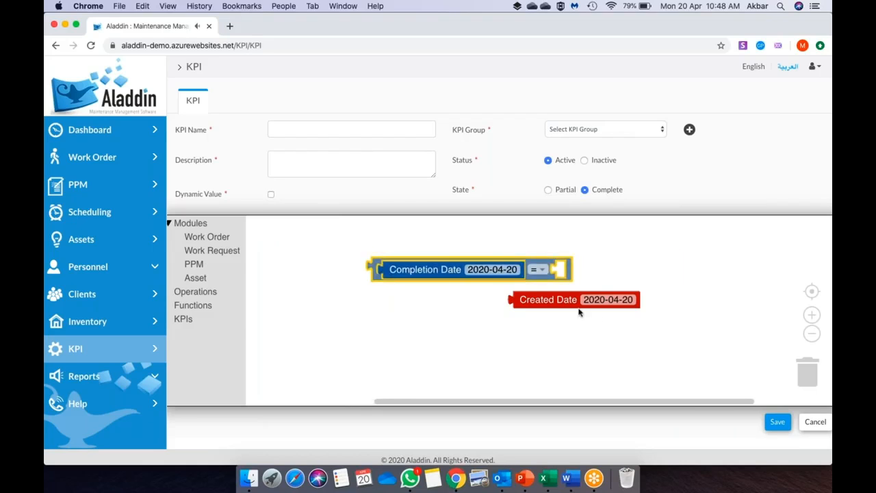
pyautogui.moveTo(557, 304); pyautogui.dragTo(593, 271)
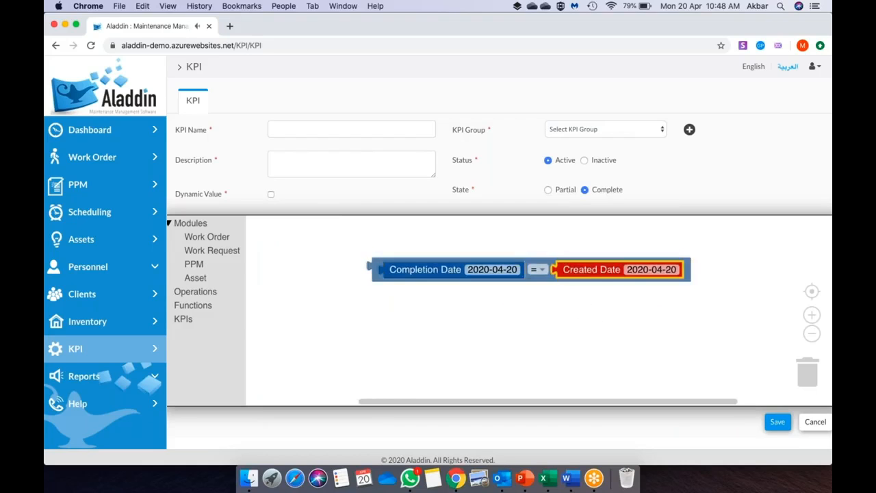
pyautogui.click(537, 270)
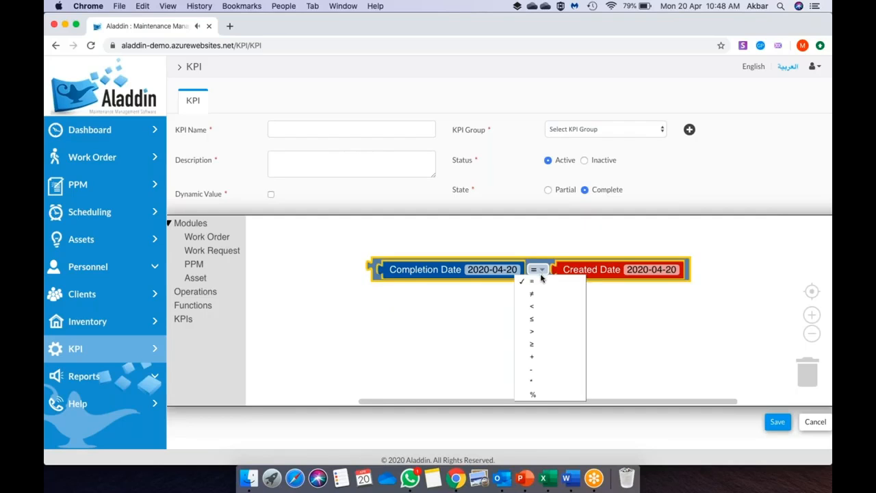
pyautogui.click(553, 371)
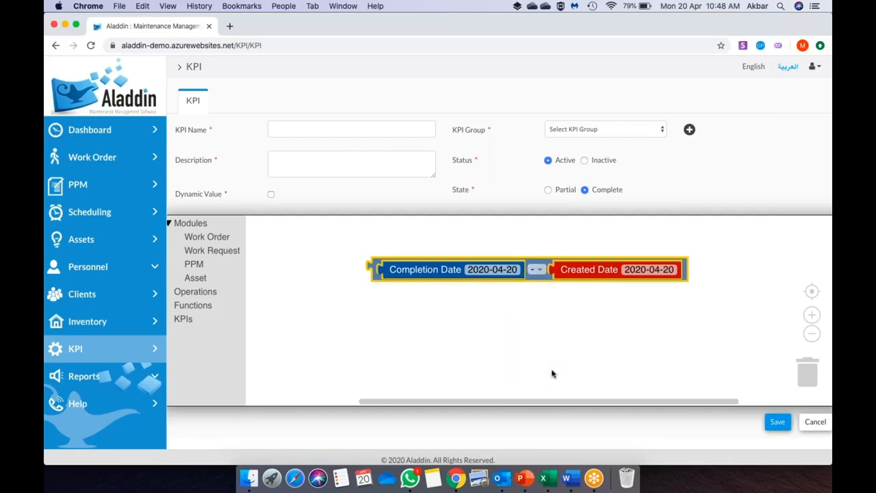
pyautogui.click(573, 328)
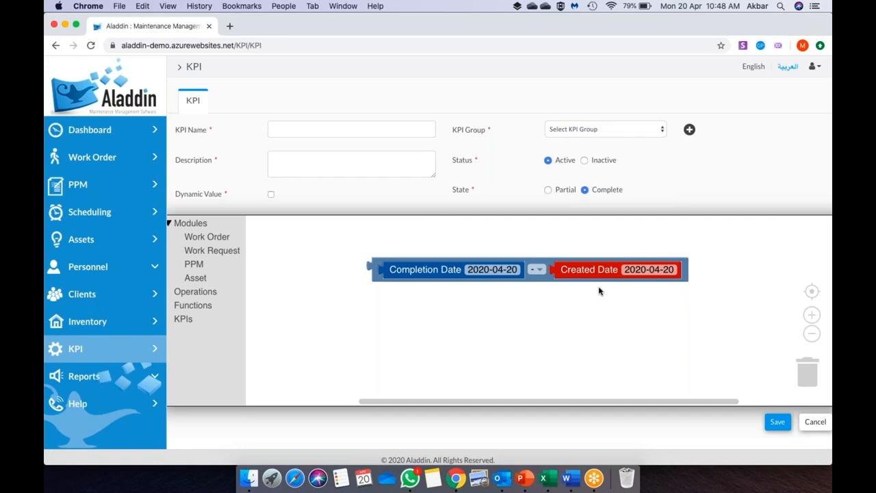
pyautogui.press('super+Tab')
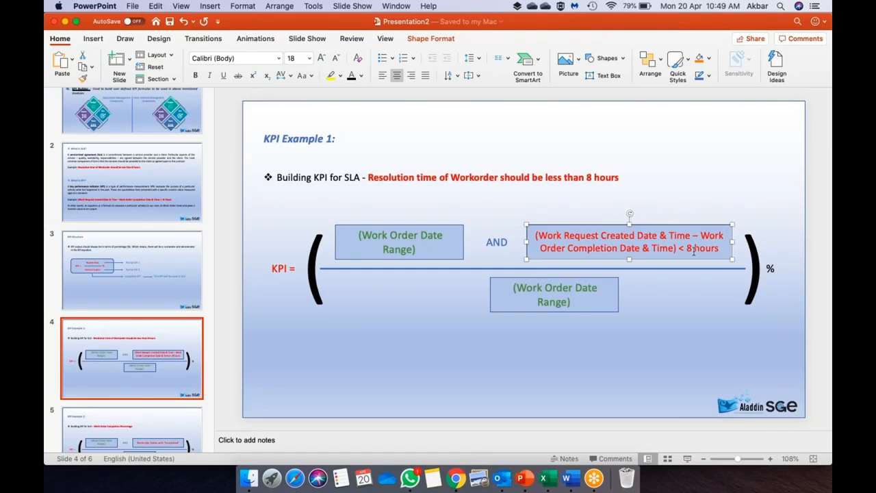
# - Wrap the subtraction in a comparison block reading (Completion Date − Created Date) ≤ 480
pyautogui.press('super+Tab')
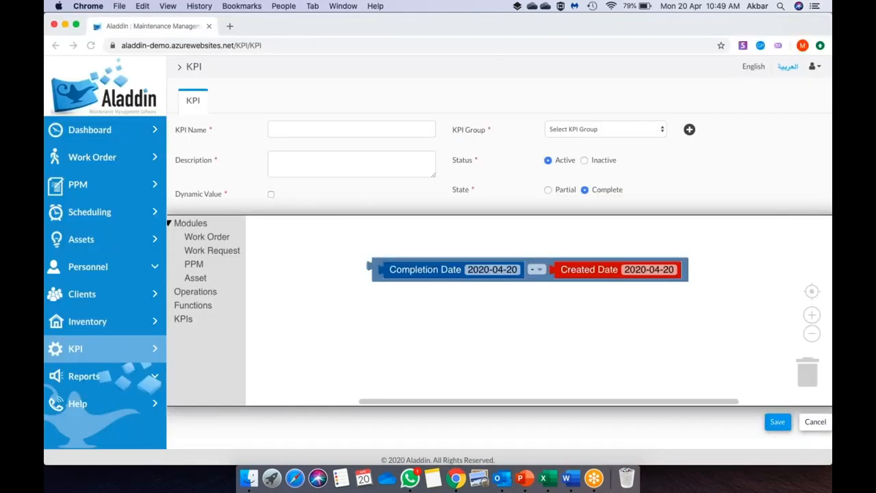
pyautogui.click(212, 293)
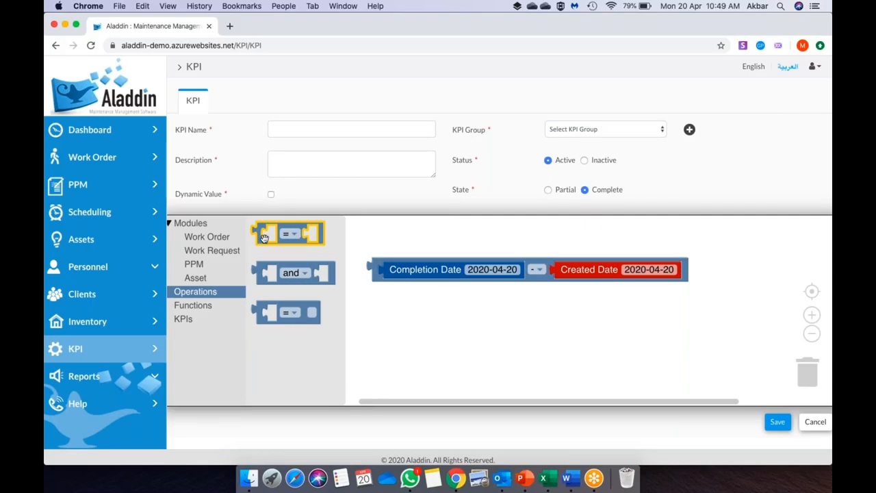
pyautogui.click(296, 318)
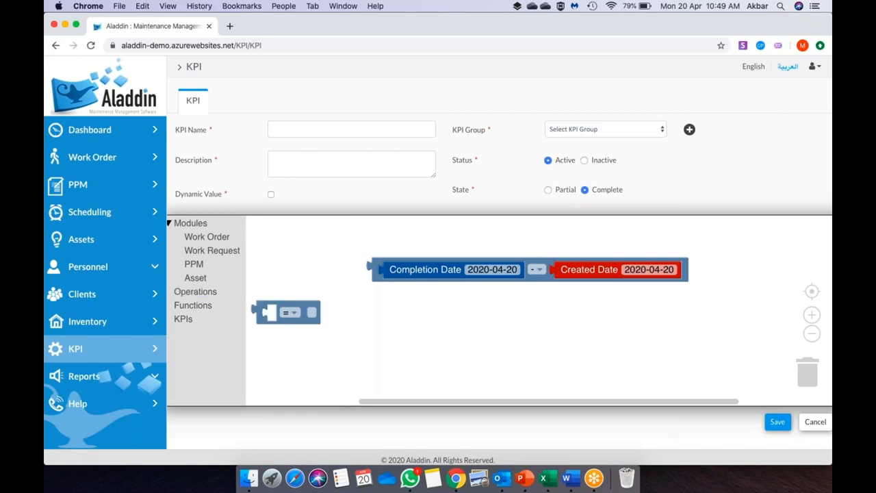
pyautogui.moveTo(293, 318); pyautogui.dragTo(388, 277)
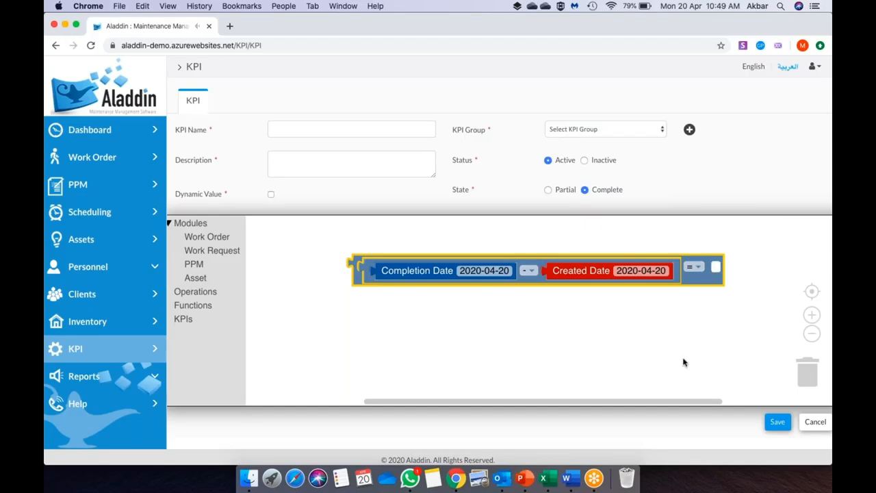
pyautogui.write('80')
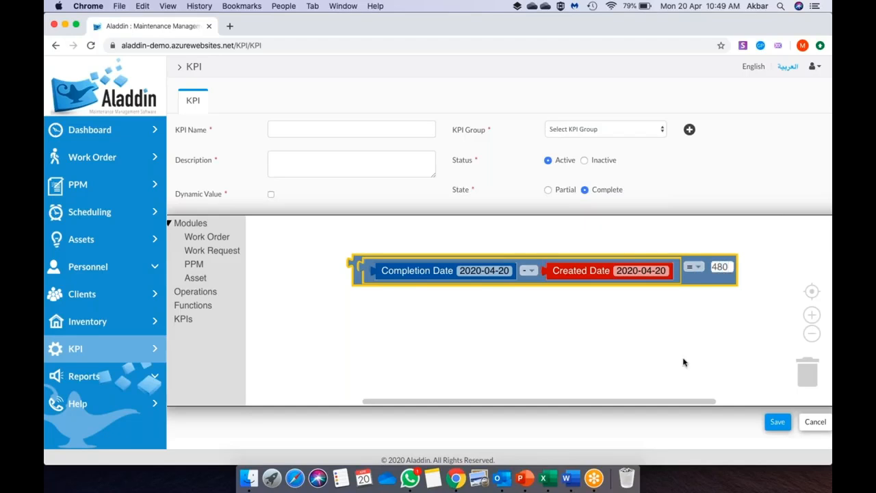
pyautogui.click(686, 375)
pyautogui.click(694, 273)
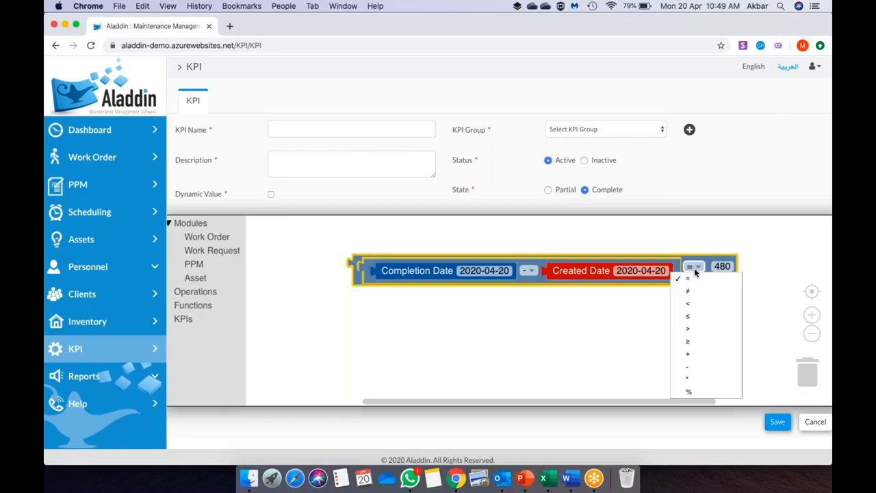
pyautogui.click(706, 316)
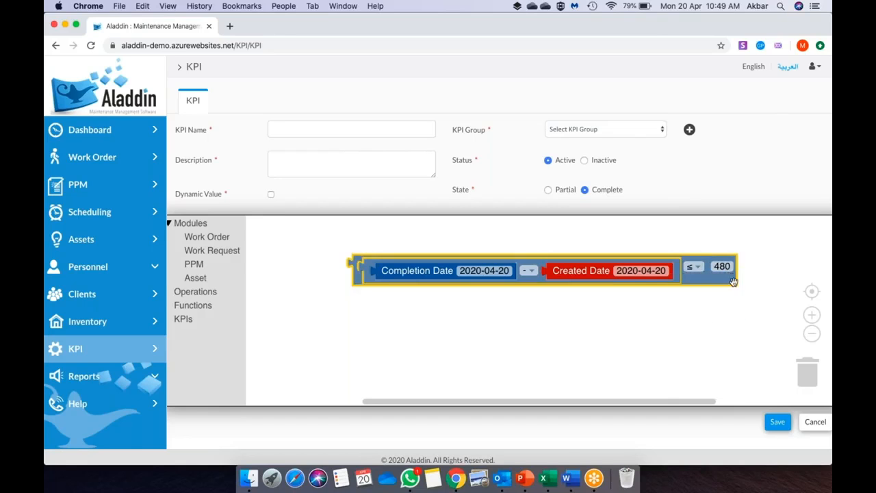
# - Tick Dynamic Value so the formula uses dynamic date values
pyautogui.click(724, 270)
pyautogui.click(640, 270)
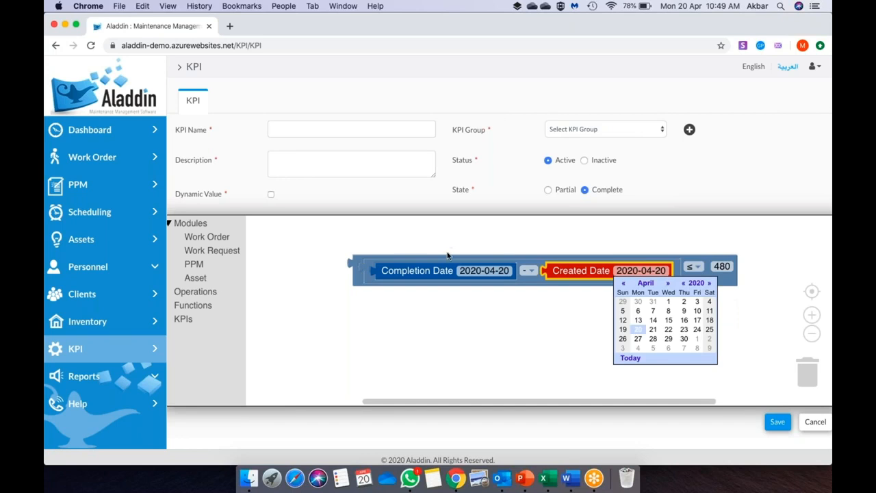
pyautogui.click(630, 352)
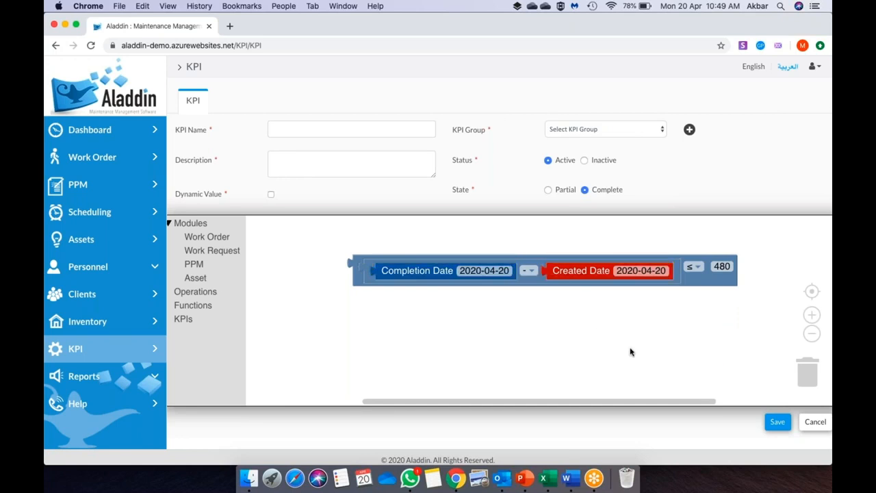
pyautogui.click(272, 195)
pyautogui.click(472, 266)
pyautogui.click(668, 272)
pyautogui.click(718, 267)
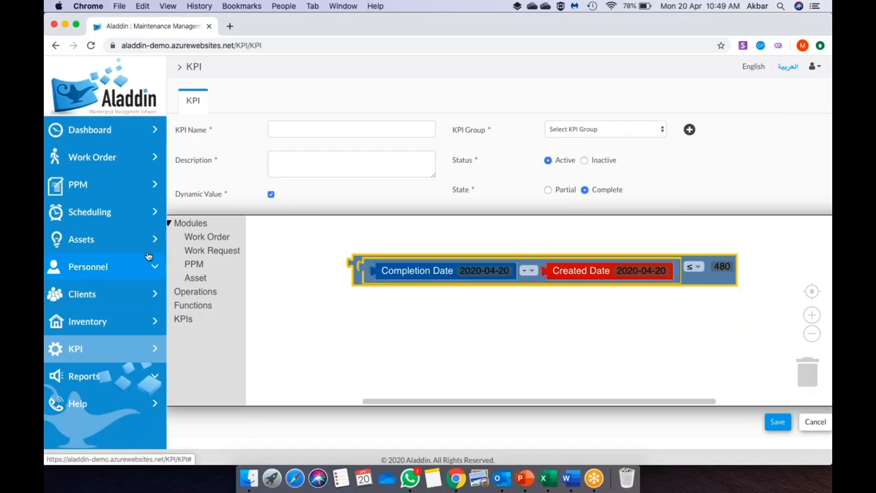
# - Change the comparison limit from 480 to 0, keeping Dynamic Value checked
pyautogui.click(271, 195)
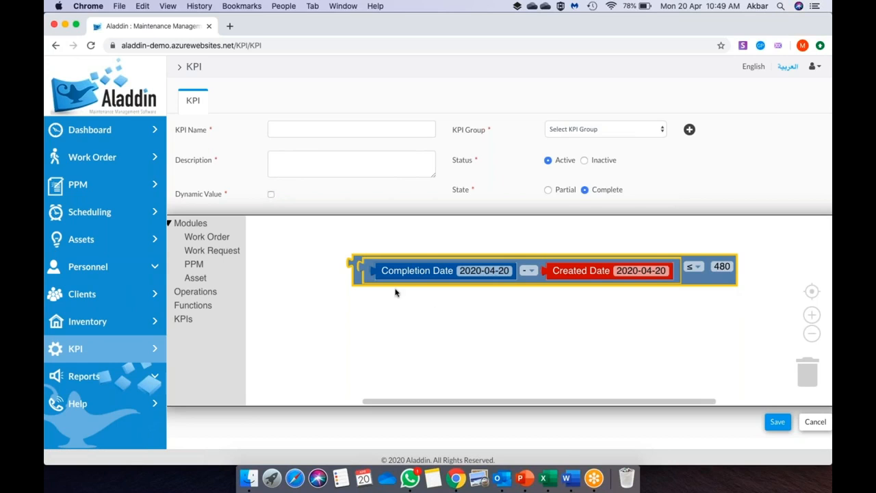
pyautogui.click(624, 268)
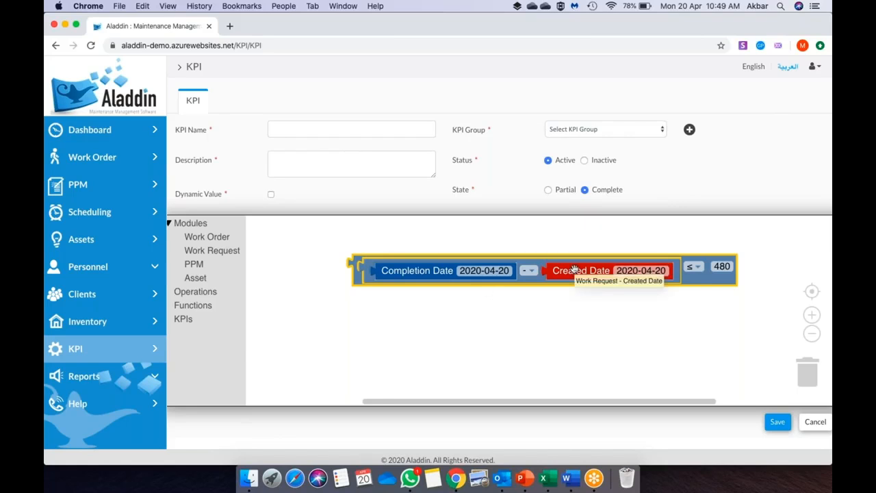
pyautogui.click(271, 195)
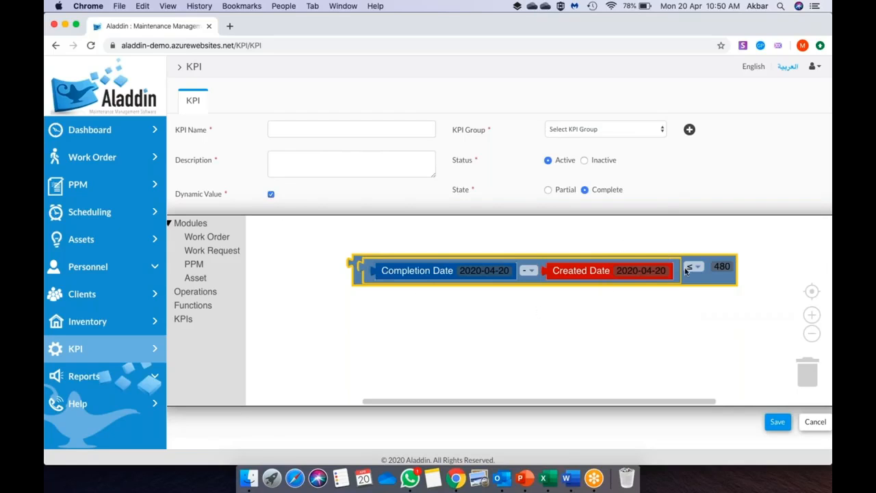
pyautogui.click(272, 194)
pyautogui.click(716, 267)
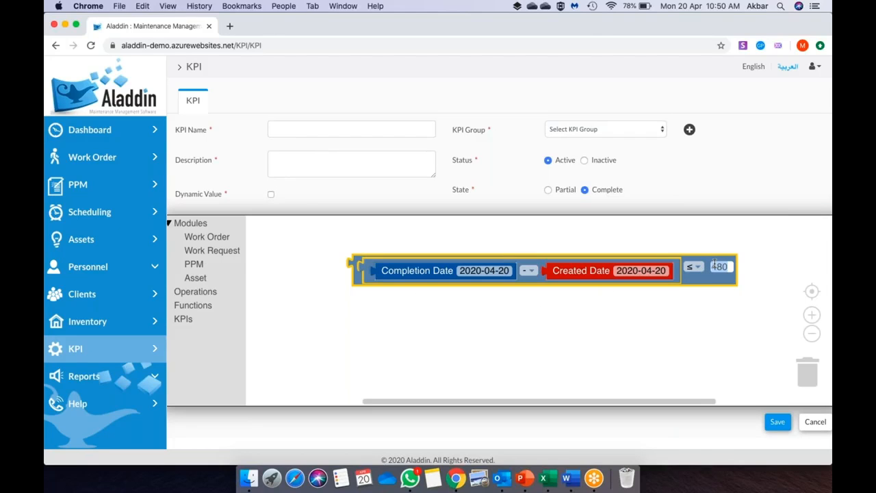
pyautogui.write('0')
pyautogui.click(712, 308)
pyautogui.click(271, 195)
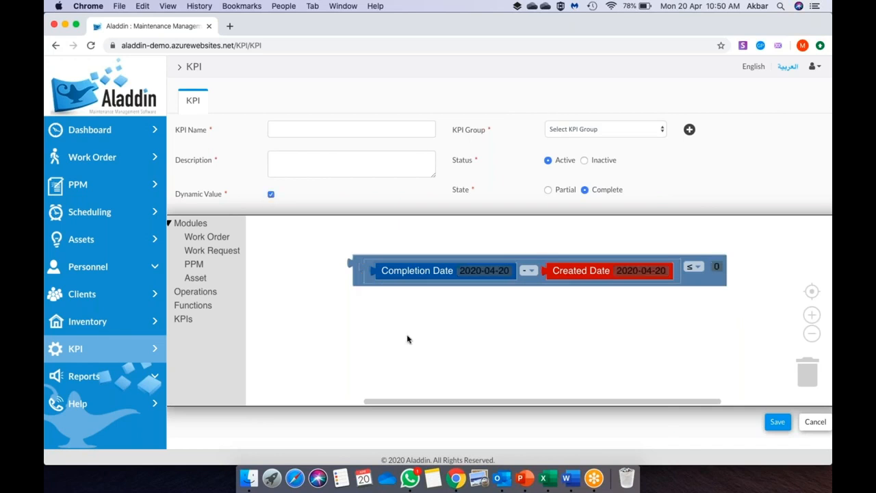
pyautogui.press('super+Tab')
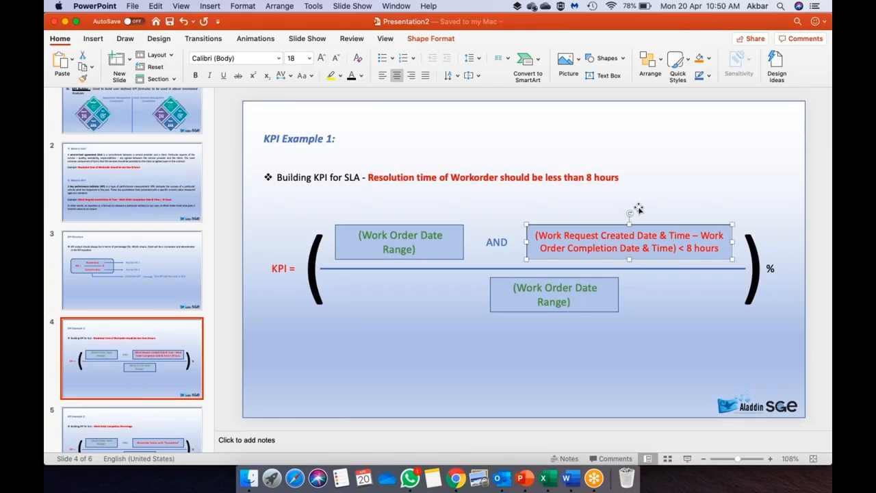
pyautogui.press('super+Tab')
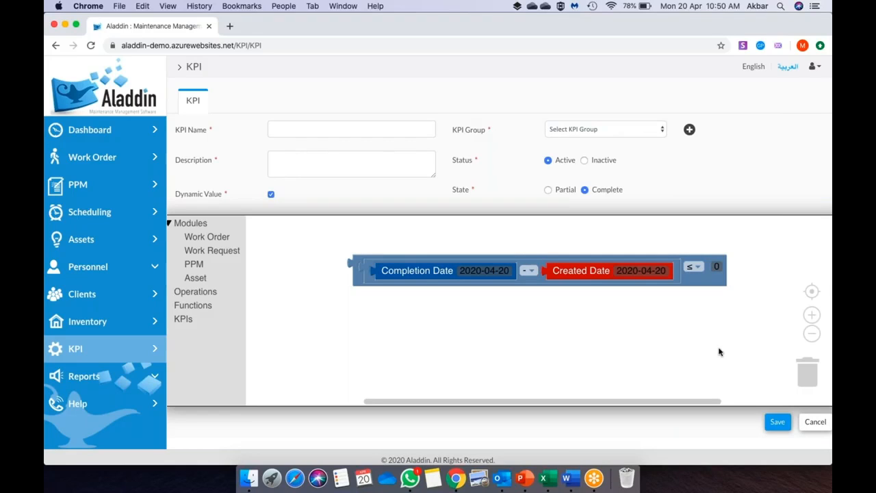
# - Name the KPI 'WO Res 1' with the description 'Numerator'
pyautogui.click(384, 132)
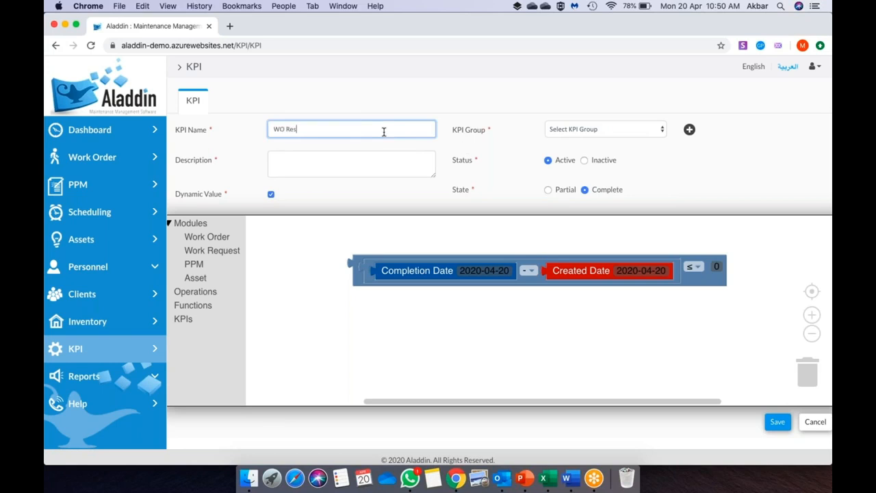
pyautogui.write('WO Res 1')
pyautogui.click(322, 160)
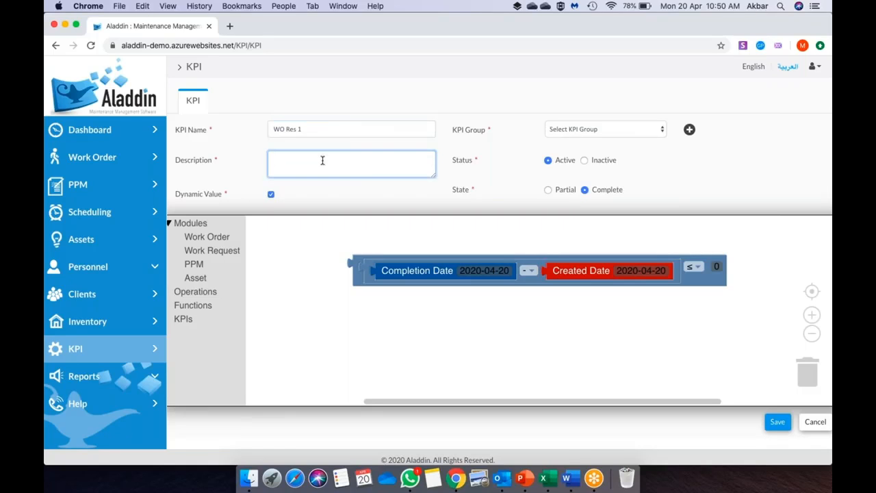
pyautogui.write('Numerator')
pyautogui.click(581, 129)
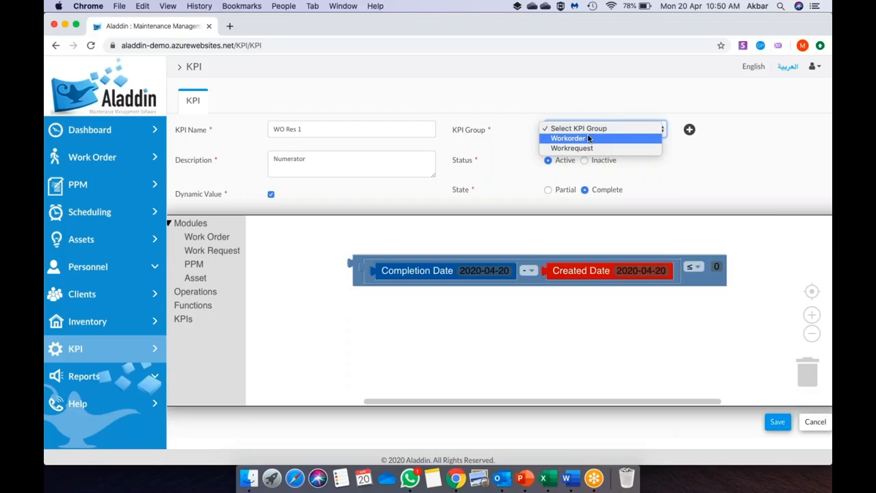
# - Save WO Res 1 with KPI group Workorder and state Partial
pyautogui.click(588, 139)
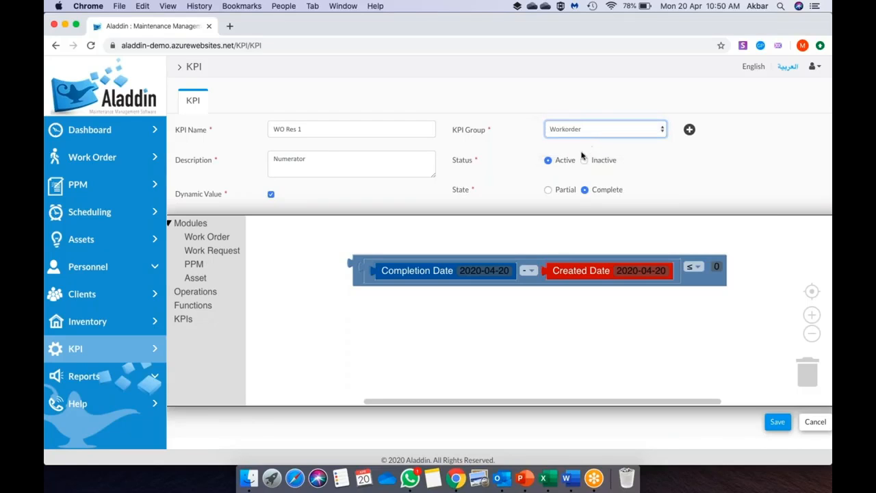
pyautogui.click(548, 190)
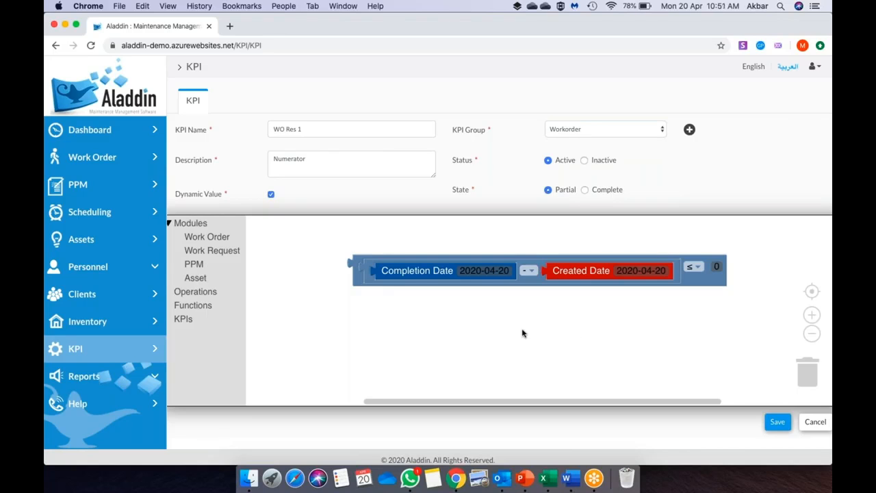
pyautogui.click(777, 423)
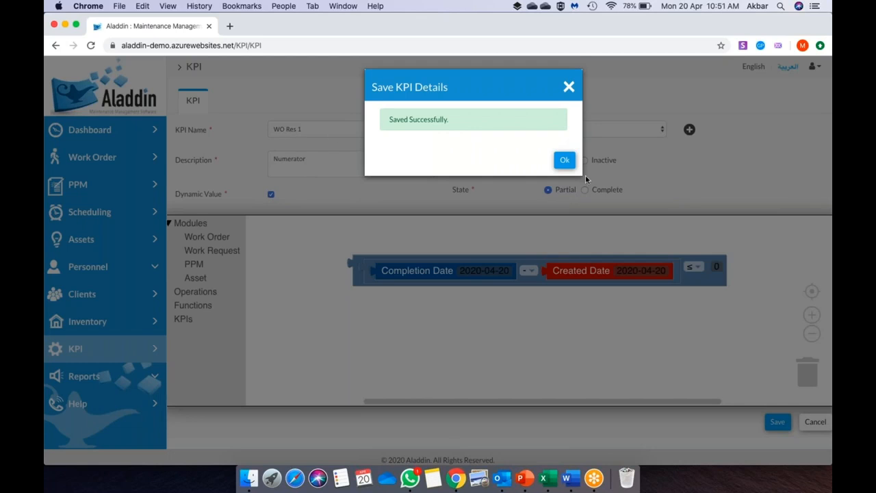
pyautogui.click(567, 163)
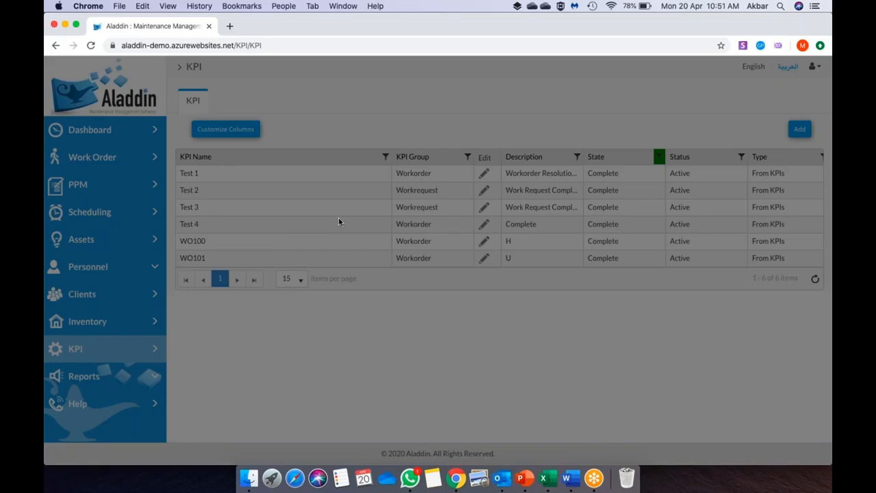
# - Reload the KPI list, clear the State filter, and reopen WO Res 1 for editing
pyautogui.press('Return')
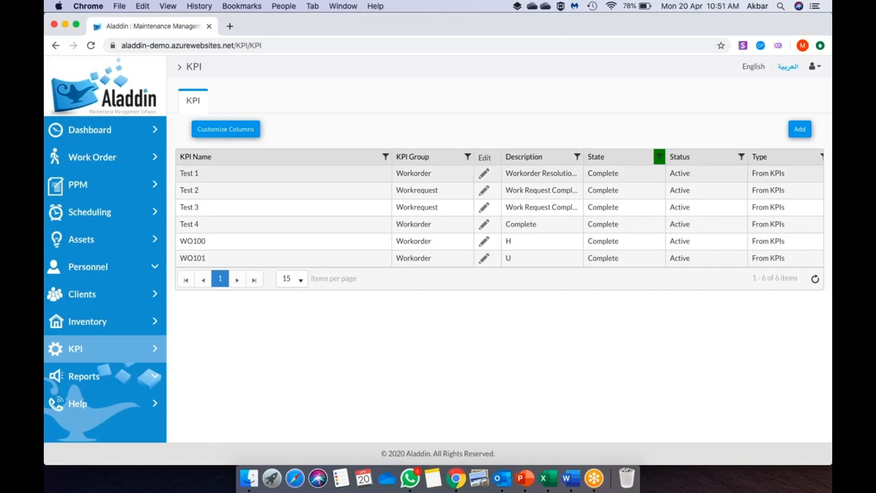
pyautogui.press('super+Tab')
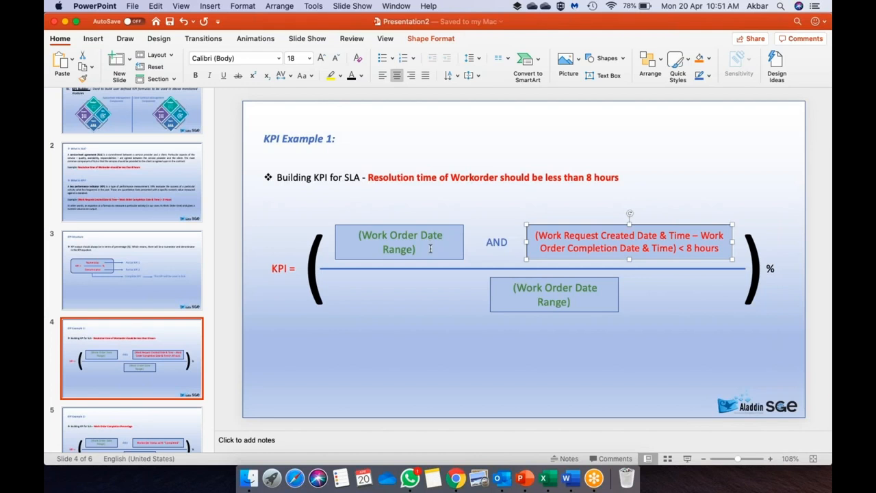
pyautogui.press('super+Tab')
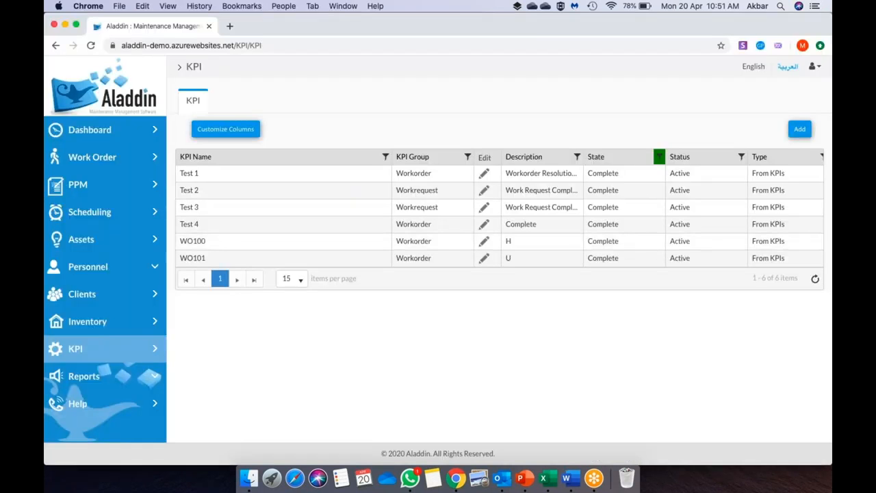
pyautogui.click(658, 160)
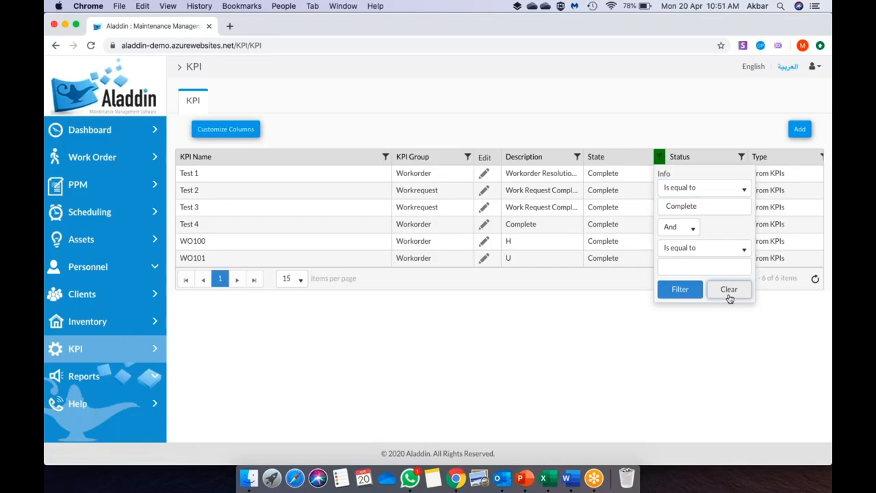
pyautogui.click(729, 293)
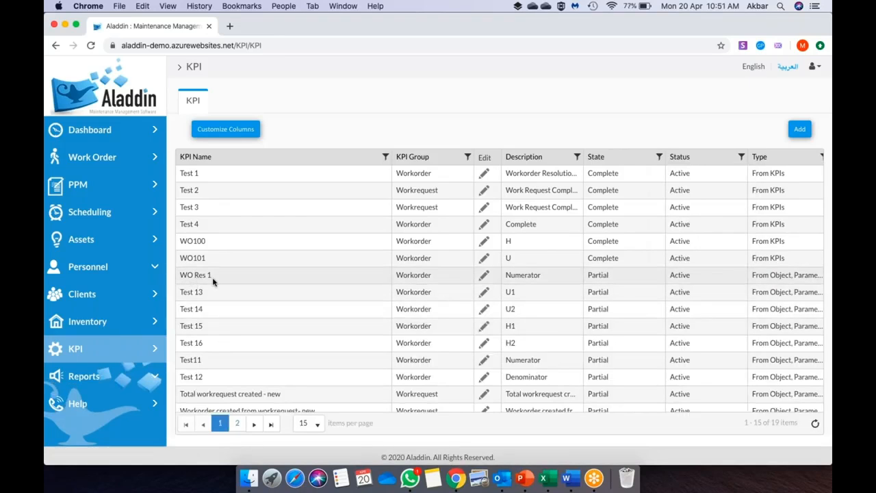
pyautogui.click(484, 274)
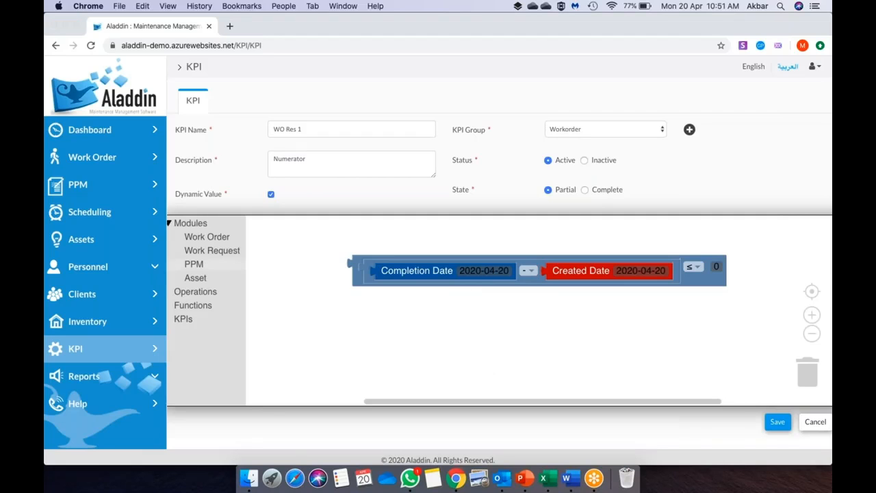
# - Place two Work Order Created Date blocks on the workspace using copy and paste
pyautogui.press('super+Tab')
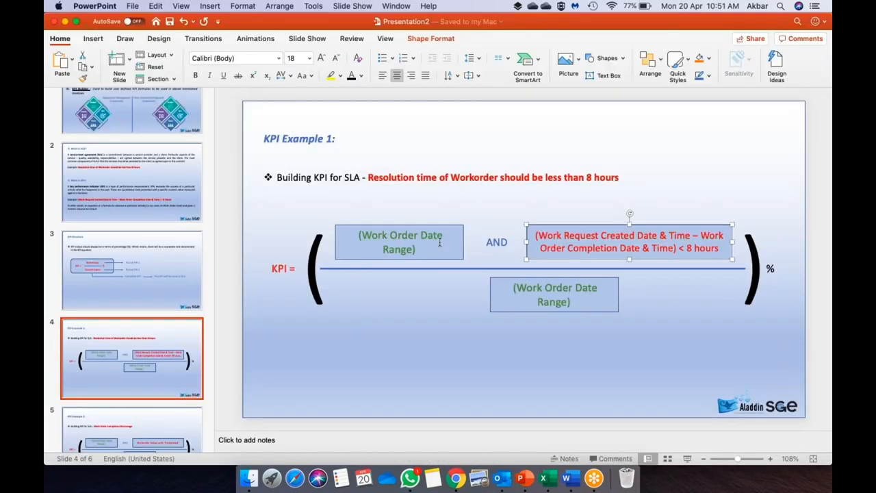
pyautogui.press('super+Tab')
pyautogui.scroll(-1, 315, 308)
pyautogui.scroll(-3, 310, 323)
pyautogui.moveTo(310, 323); pyautogui.dragTo(305, 316)
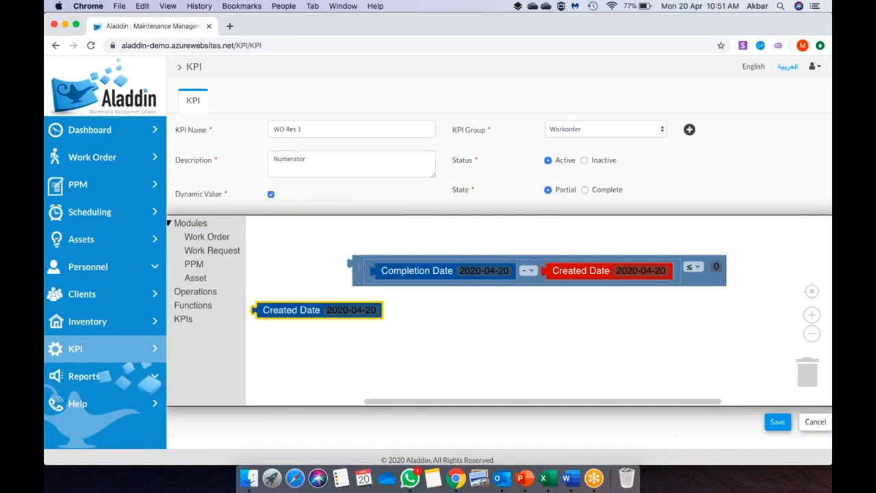
pyautogui.hotkey('ctrl', 'c')
pyautogui.hotkey('ctrl', 'v')
pyautogui.moveTo(281, 334); pyautogui.dragTo(425, 316)
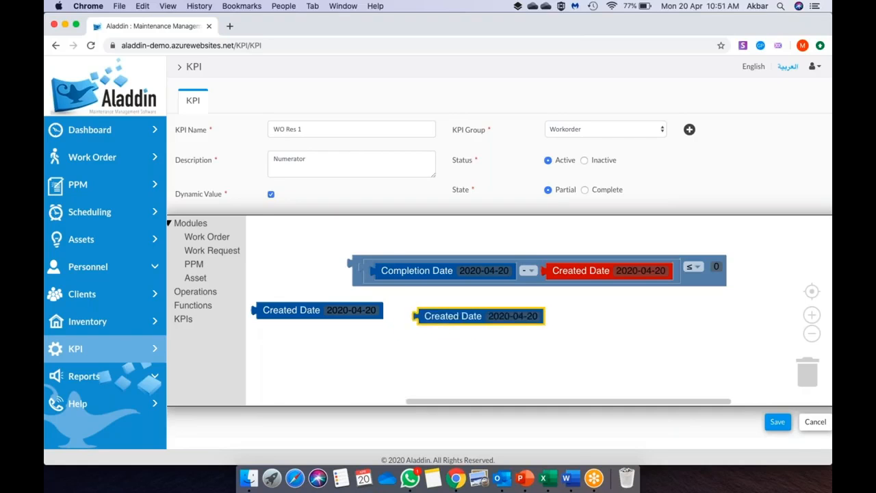
# - Combine them into an operations block reading Created Date between Created Date
pyautogui.click(207, 295)
pyautogui.moveTo(292, 272); pyautogui.dragTo(295, 272)
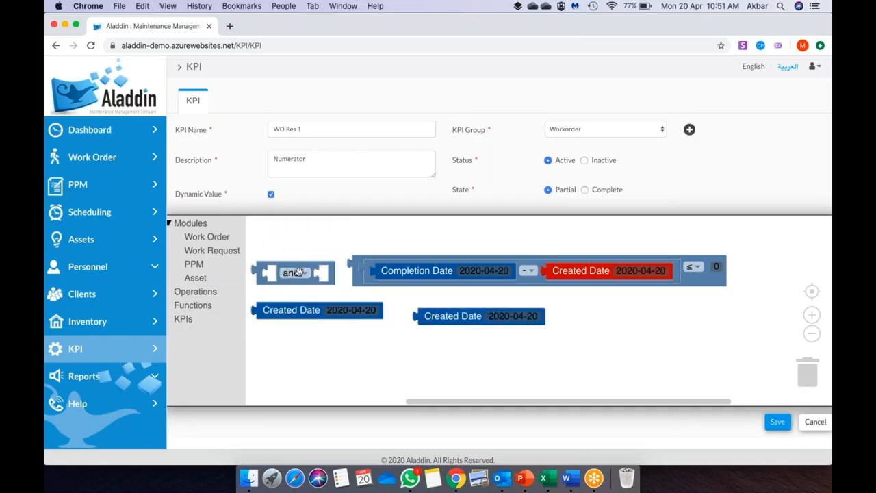
pyautogui.moveTo(288, 308); pyautogui.dragTo(247, 346)
pyautogui.click(411, 340)
pyautogui.click(397, 375)
pyautogui.moveTo(455, 309); pyautogui.dragTo(481, 334)
pyautogui.moveTo(426, 348); pyautogui.dragTo(486, 347)
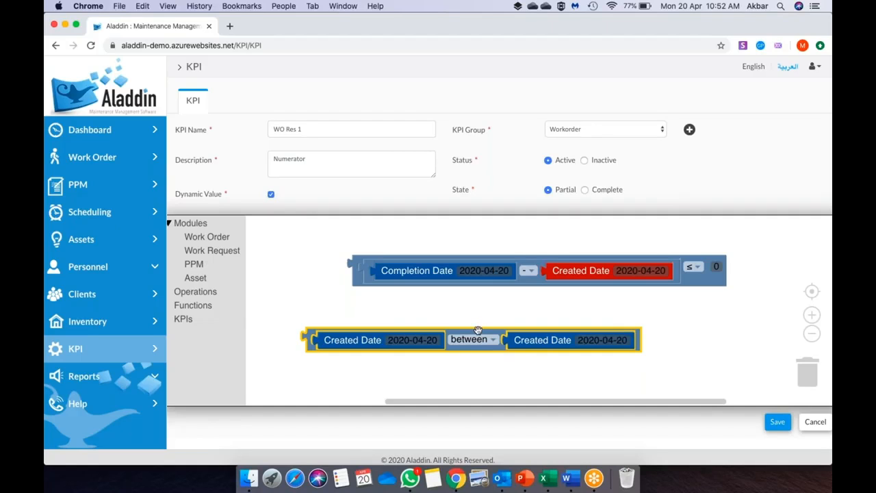
pyautogui.moveTo(477, 331); pyautogui.dragTo(425, 308)
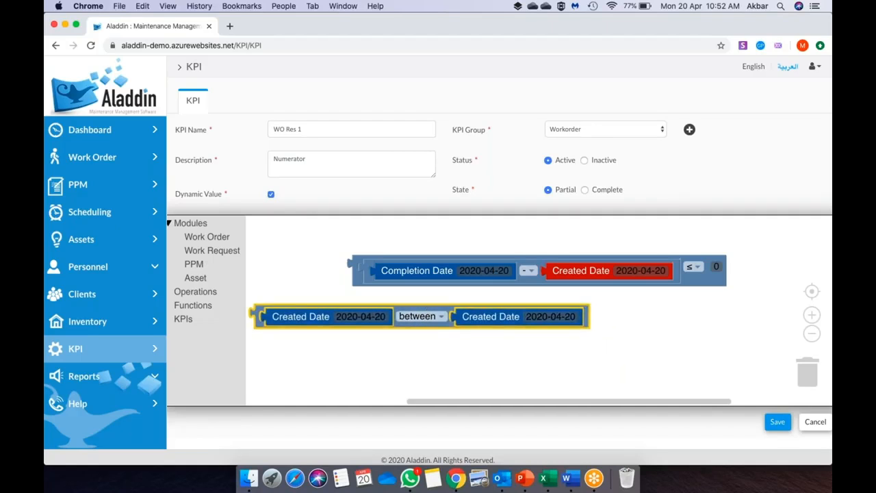
# - Join the between-dates condition and the resolution-time check with an and block, then save WO Res 1
pyautogui.press('super+Tab')
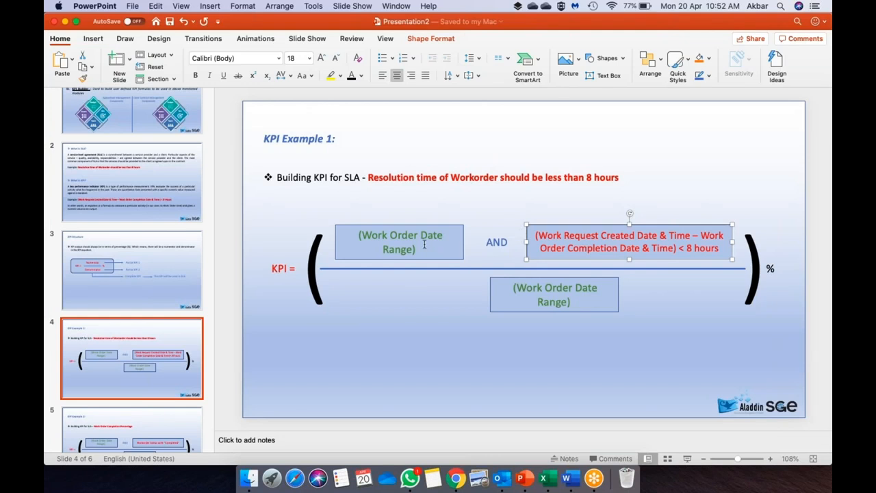
pyautogui.press('super+Tab')
pyautogui.click(218, 291)
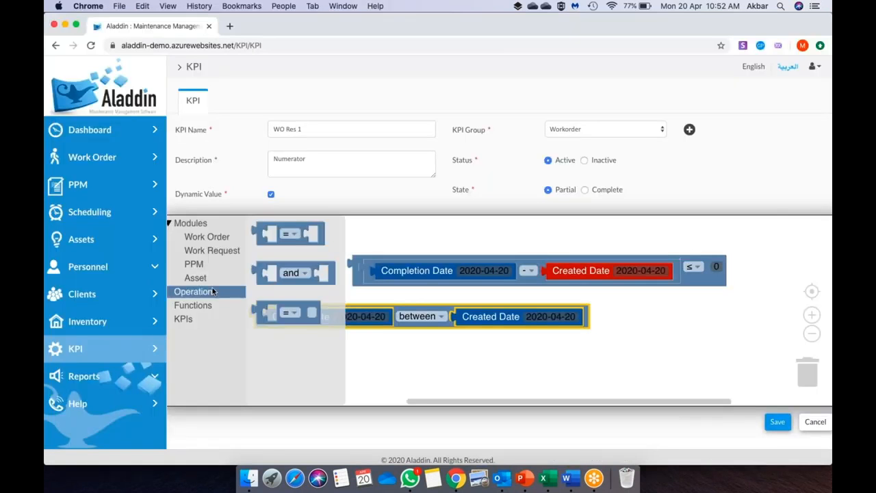
pyautogui.moveTo(303, 264); pyautogui.dragTo(301, 267)
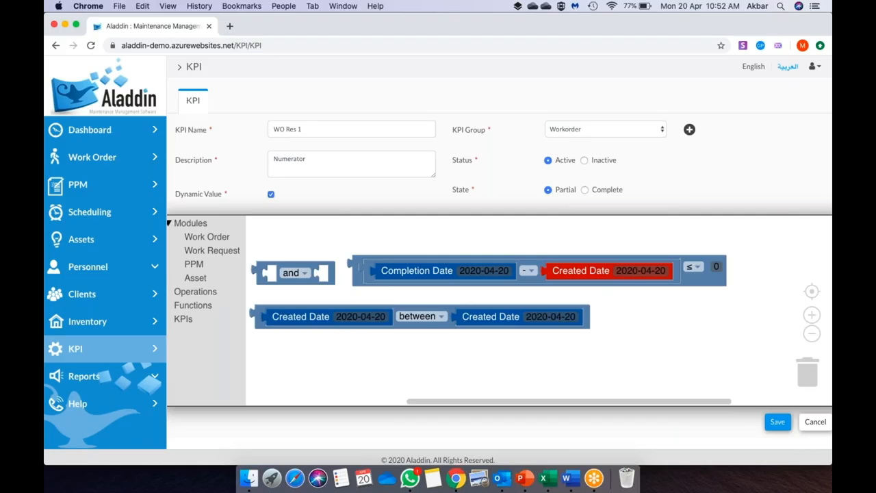
pyautogui.moveTo(260, 323); pyautogui.dragTo(279, 286)
pyautogui.click(811, 333)
pyautogui.click(814, 333)
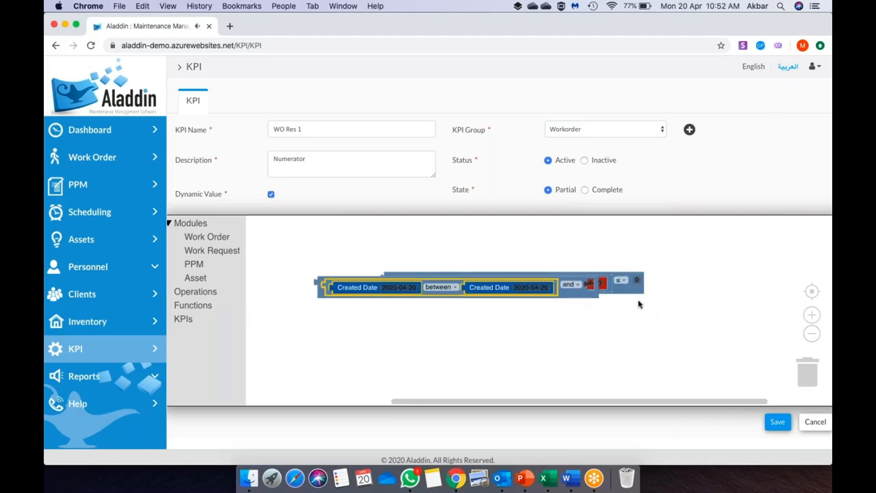
pyautogui.moveTo(629, 286); pyautogui.dragTo(749, 299)
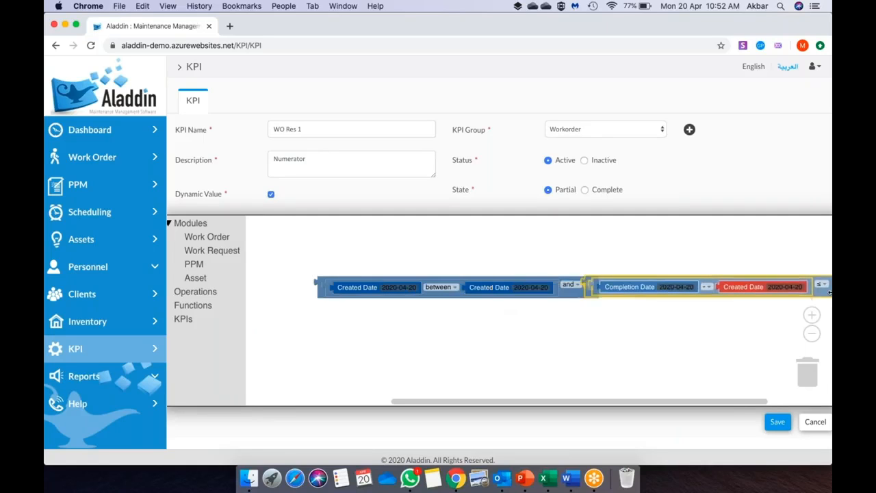
pyautogui.moveTo(569, 295); pyautogui.dragTo(507, 288)
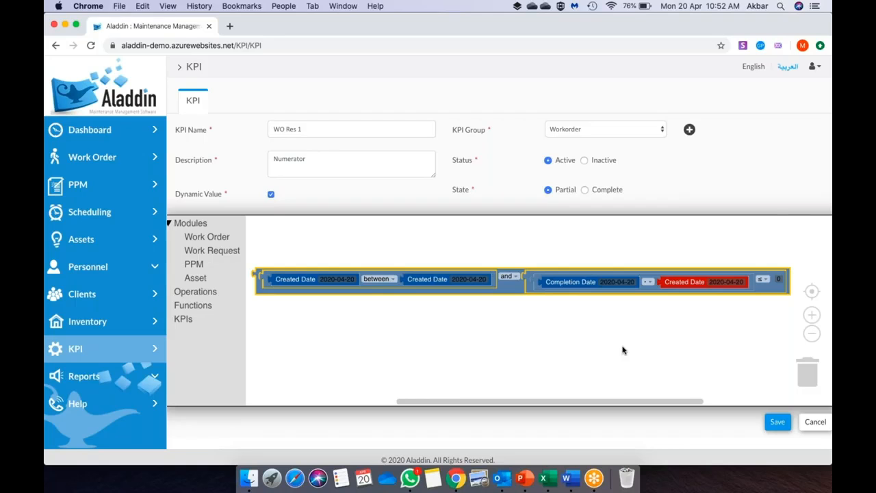
pyautogui.click(777, 421)
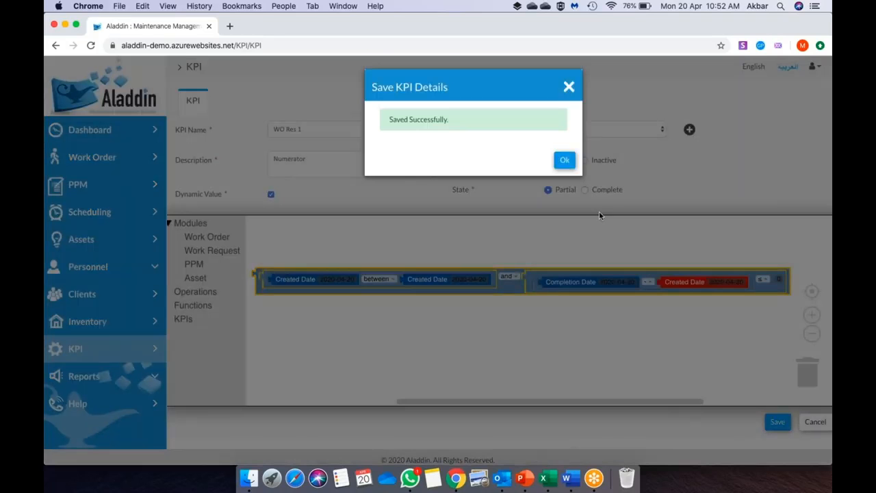
pyautogui.click(565, 161)
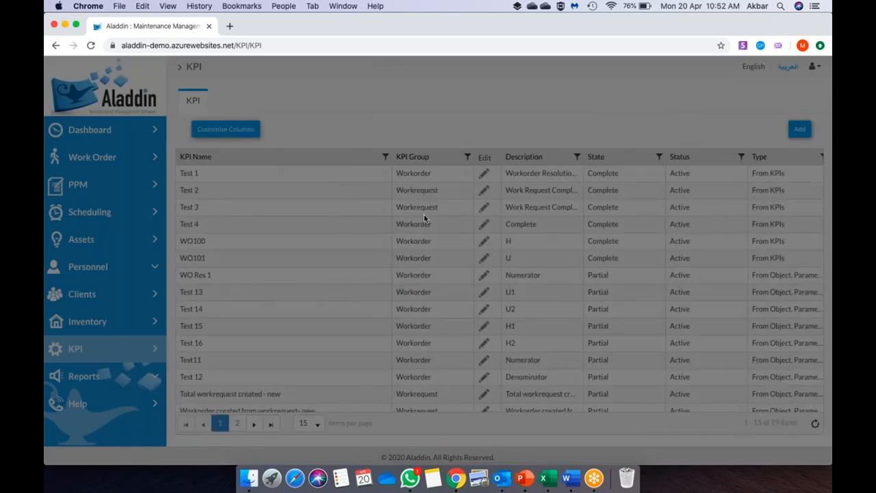
# - Reload the KPI page and start a new KPI
pyautogui.click(308, 43)
pyautogui.press('Return')
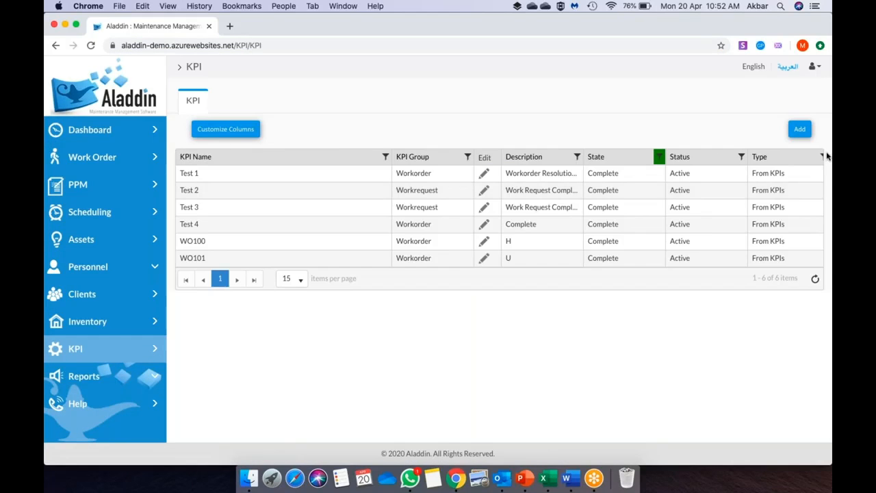
pyautogui.click(799, 130)
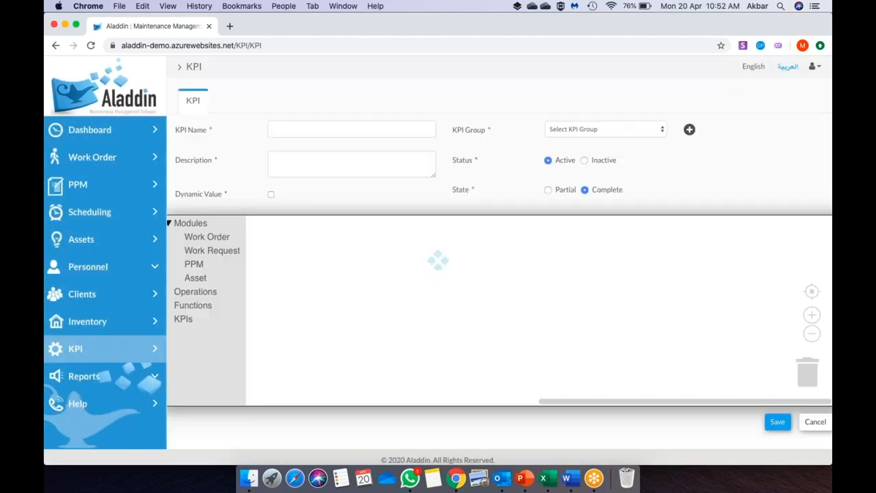
pyautogui.press('super+Tab')
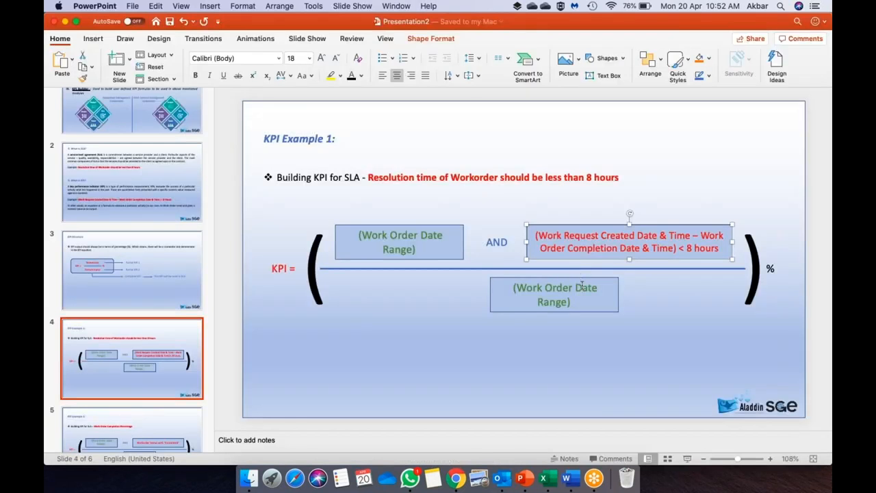
pyautogui.press('super+Tab')
# - Place two Work Order Created Date blocks (2020-04-20) on the new canvas
pyautogui.click(208, 237)
pyautogui.scroll(-2, 322, 308)
pyautogui.scroll(-1, 309, 273)
pyautogui.moveTo(309, 354); pyautogui.dragTo(356, 316)
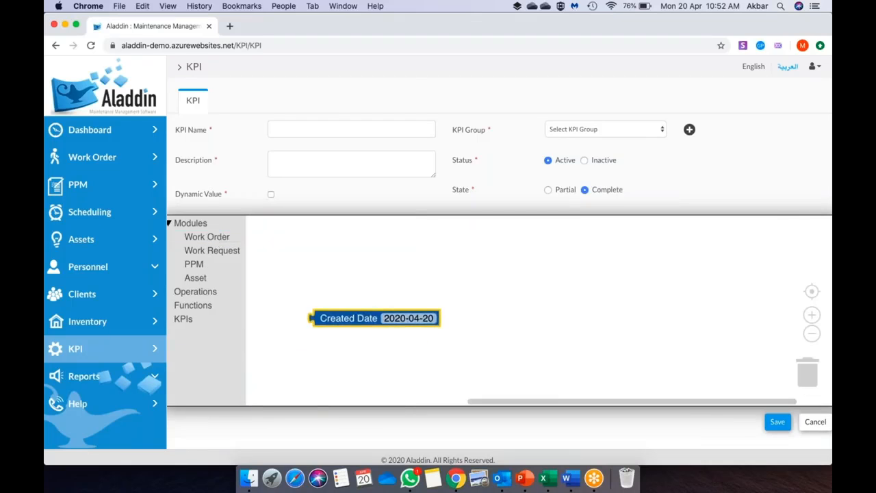
pyautogui.press('super+c')
pyautogui.press('super+v')
pyautogui.moveTo(376, 347); pyautogui.dragTo(556, 319)
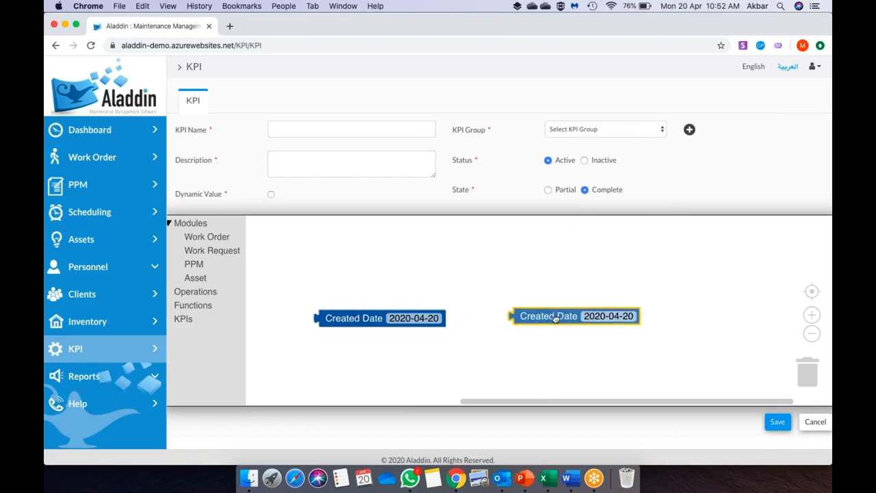
# - Join both dates in an operations block set to between
pyautogui.click(195, 292)
pyautogui.click(270, 273)
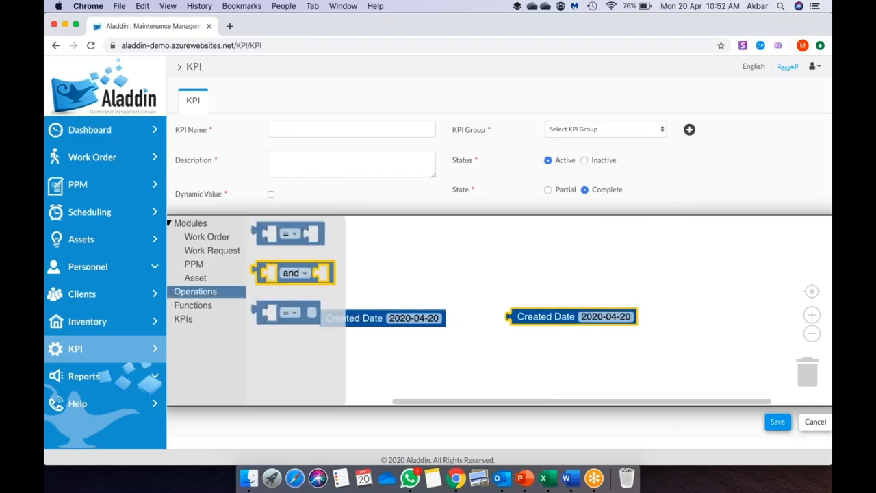
pyautogui.click(304, 273)
pyautogui.click(308, 310)
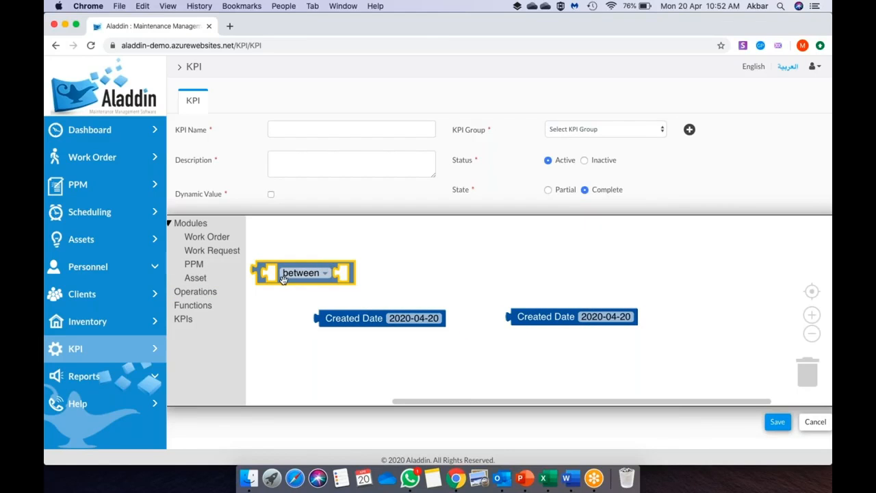
pyautogui.moveTo(264, 273); pyautogui.dragTo(306, 315)
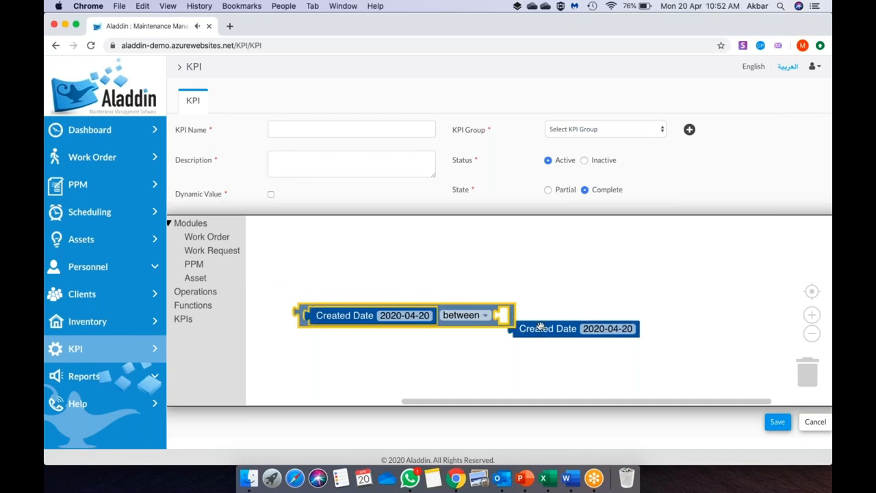
pyautogui.moveTo(546, 325); pyautogui.dragTo(533, 314)
pyautogui.click(368, 129)
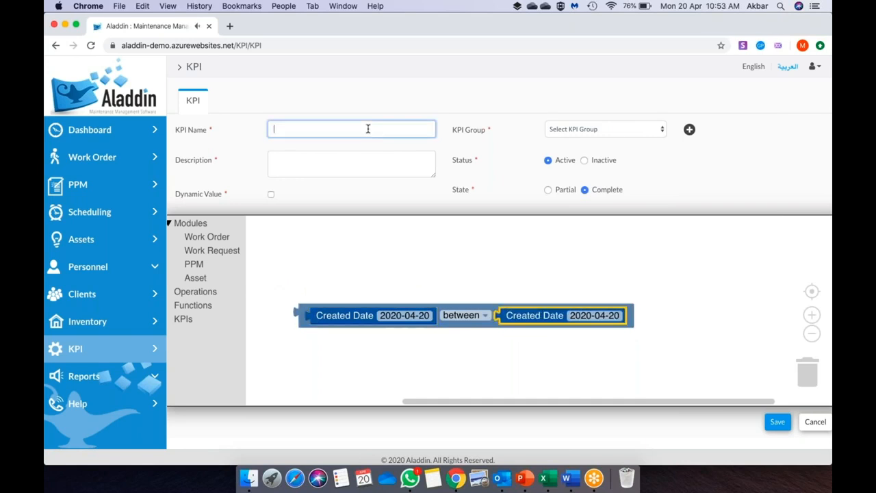
# - Name the KPI WO Res 2, described Denominator, with Workorder group, Partial state and Dynamic Value, and save it
pyautogui.write('WO Res 2')
pyautogui.click(365, 158)
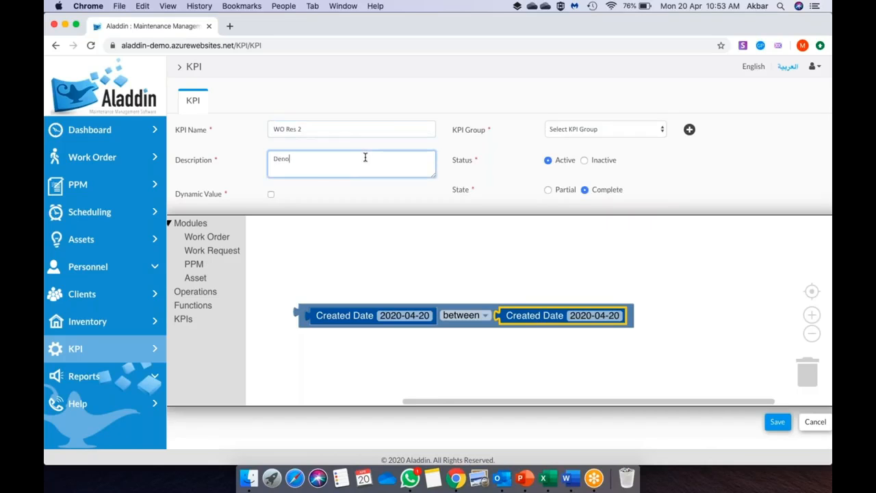
pyautogui.click(593, 131)
pyautogui.click(588, 139)
pyautogui.click(547, 190)
pyautogui.click(272, 195)
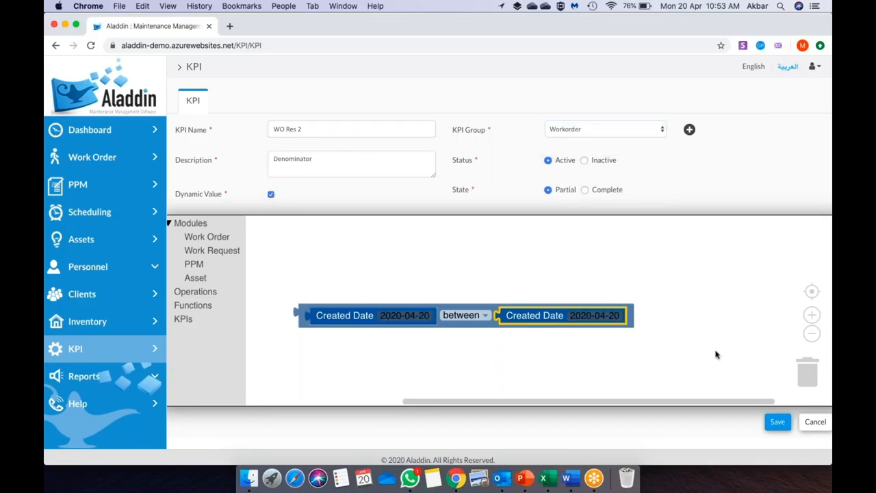
pyautogui.click(779, 421)
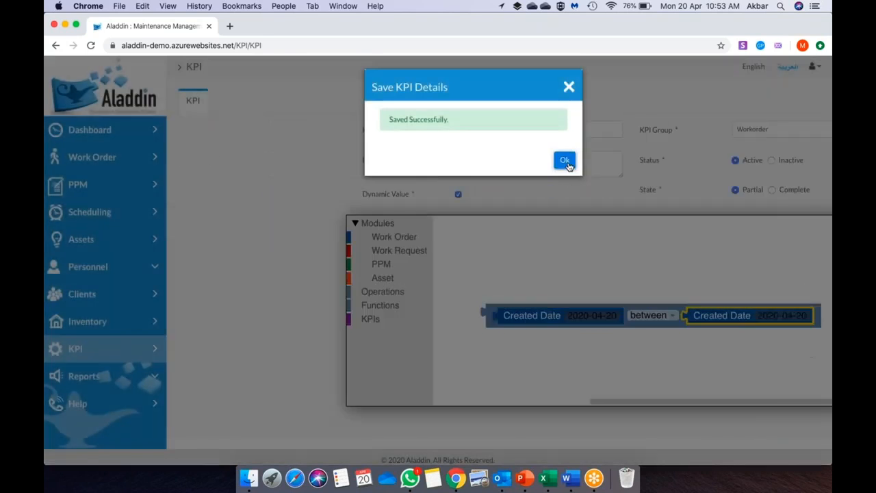
pyautogui.click(565, 162)
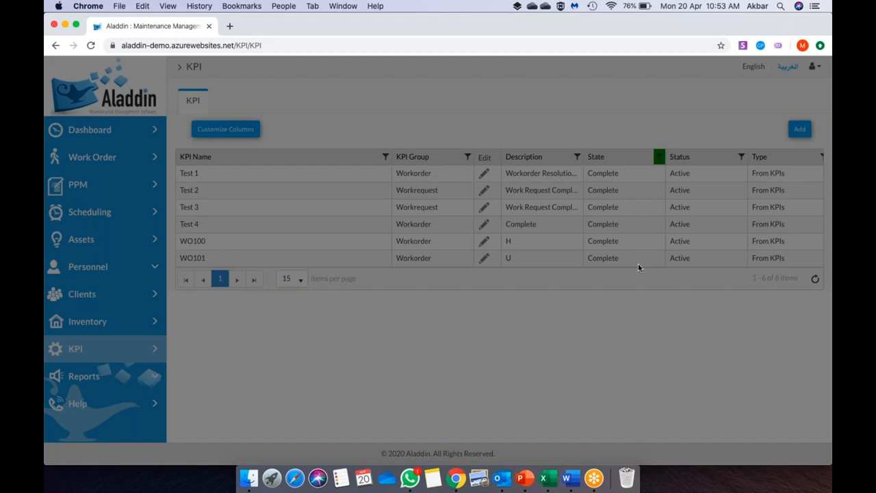
# - Reload the KPI list, clear the State filter to show all 20 KPIs, and add a new KPI
pyautogui.click(525, 46)
pyautogui.press('Return')
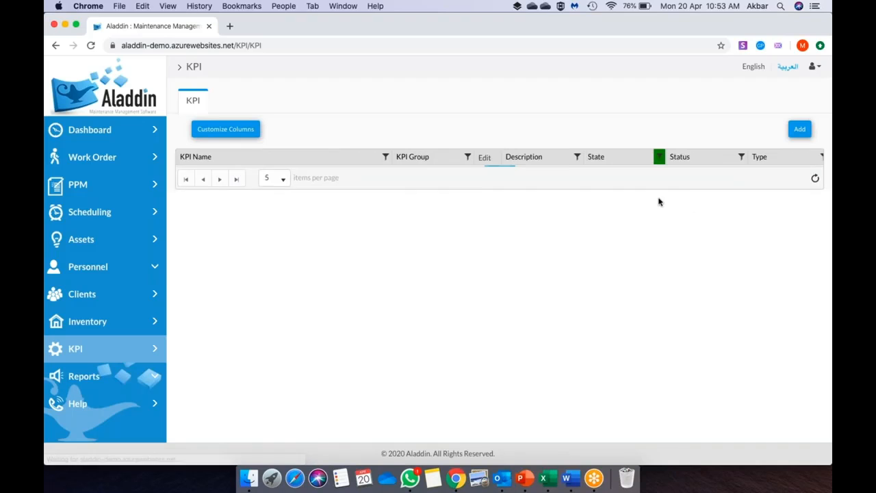
pyautogui.click(659, 156)
pyautogui.click(732, 294)
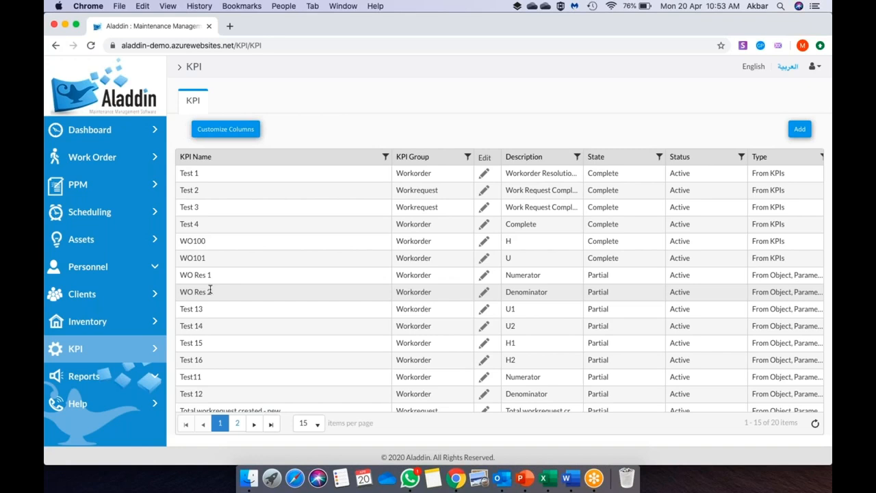
pyautogui.click(800, 129)
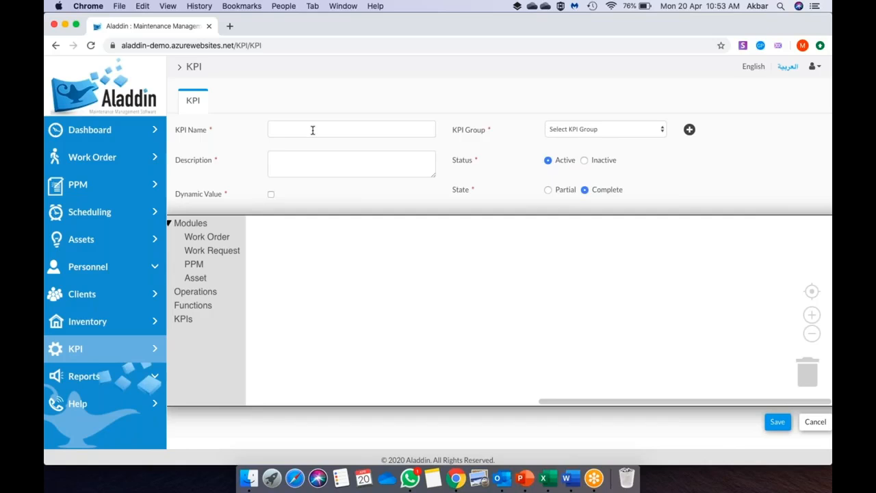
# - Name the new KPI Work Order Resolution, described Complete, in the Workorder group with Dynamic Value on
pyautogui.click(313, 130)
pyautogui.write('Work Order Resolution')
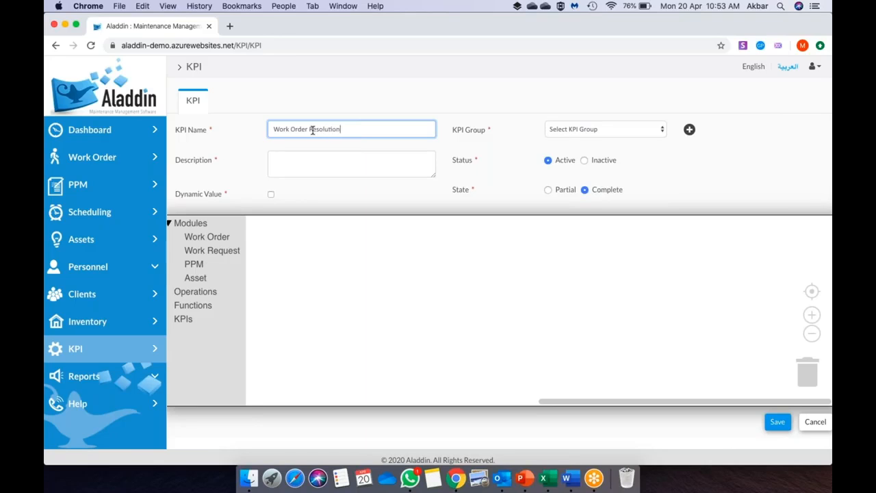
pyautogui.click(313, 152)
pyautogui.write('Complete')
pyautogui.click(608, 134)
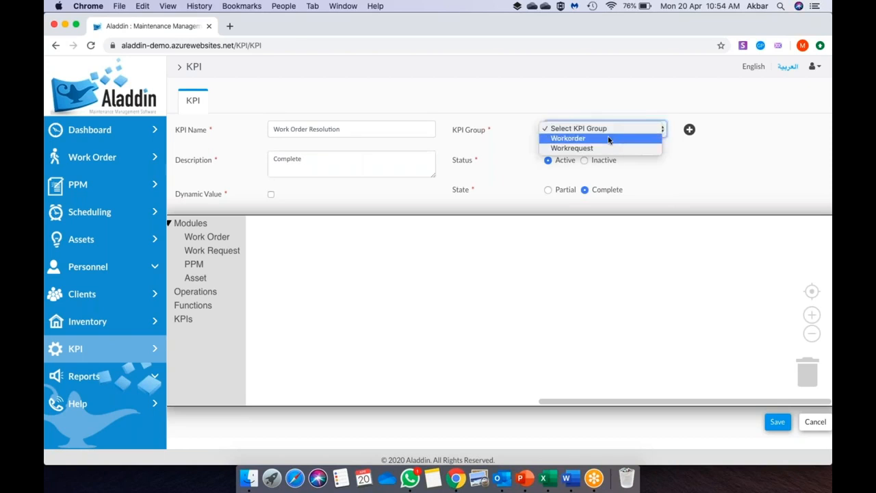
pyautogui.click(608, 139)
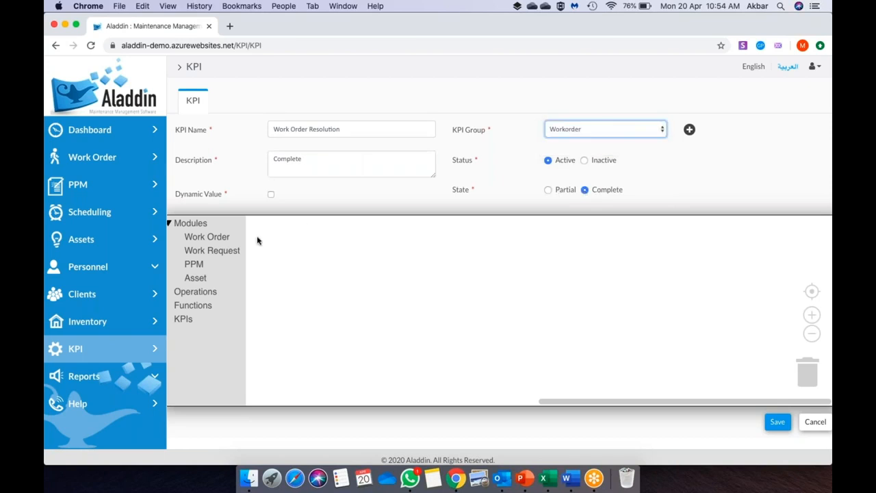
pyautogui.click(271, 195)
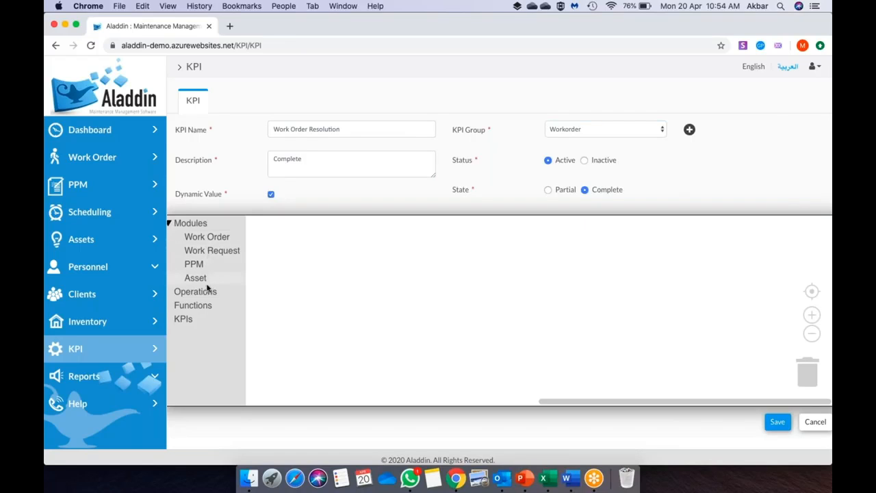
pyautogui.click(183, 319)
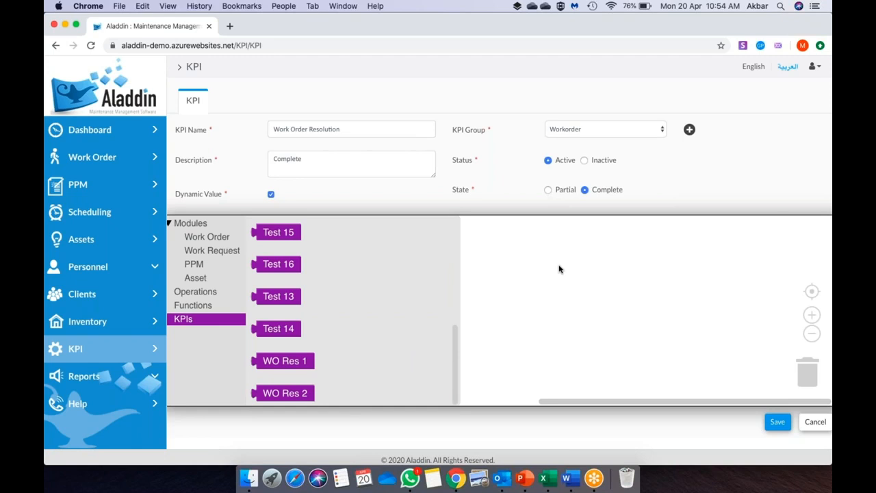
# - Place the WO Res 1 and WO Res 2 blocks side by side on the workspace
pyautogui.moveTo(308, 361); pyautogui.dragTo(503, 297)
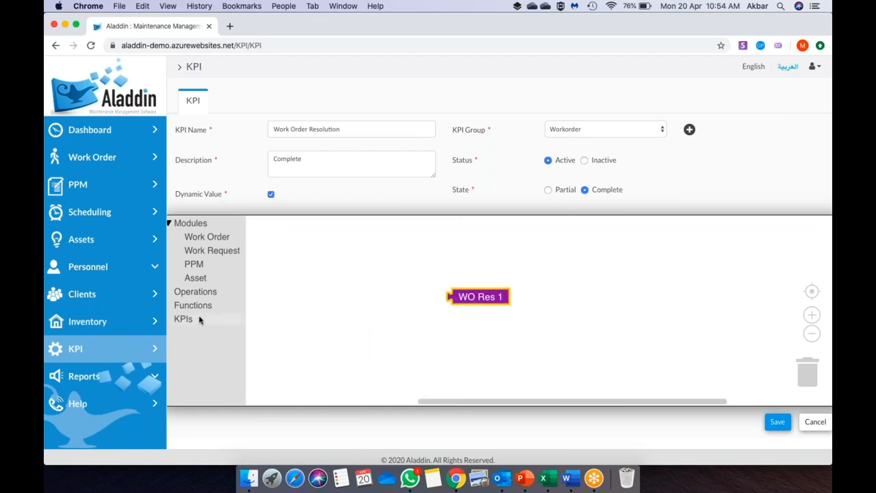
pyautogui.click(201, 319)
pyautogui.click(291, 397)
pyautogui.moveTo(291, 399); pyautogui.dragTo(592, 302)
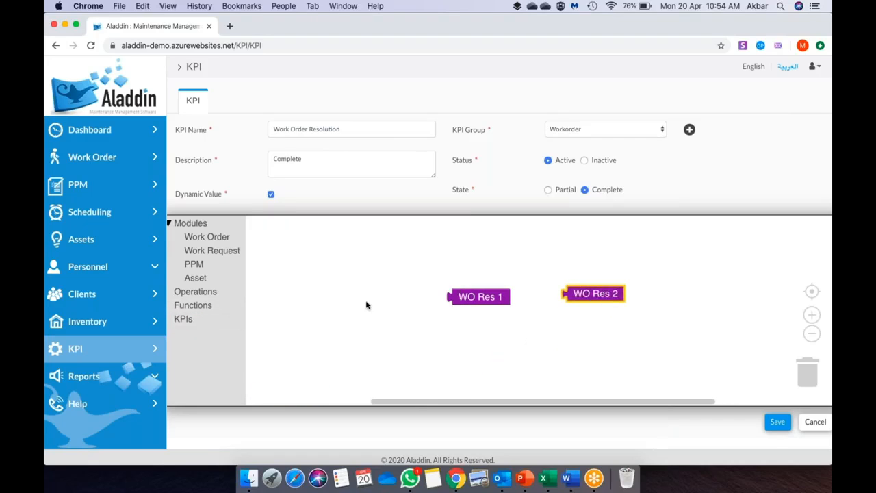
# - Join WO Res 1 and WO Res 2 in an Operations block set to %, and save the KPI
pyautogui.click(195, 292)
pyautogui.moveTo(267, 241); pyautogui.dragTo(397, 256)
pyautogui.moveTo(479, 296); pyautogui.dragTo(433, 257)
pyautogui.click(476, 256)
pyautogui.click(483, 380)
pyautogui.moveTo(578, 294); pyautogui.dragTo(524, 260)
pyautogui.click(476, 256)
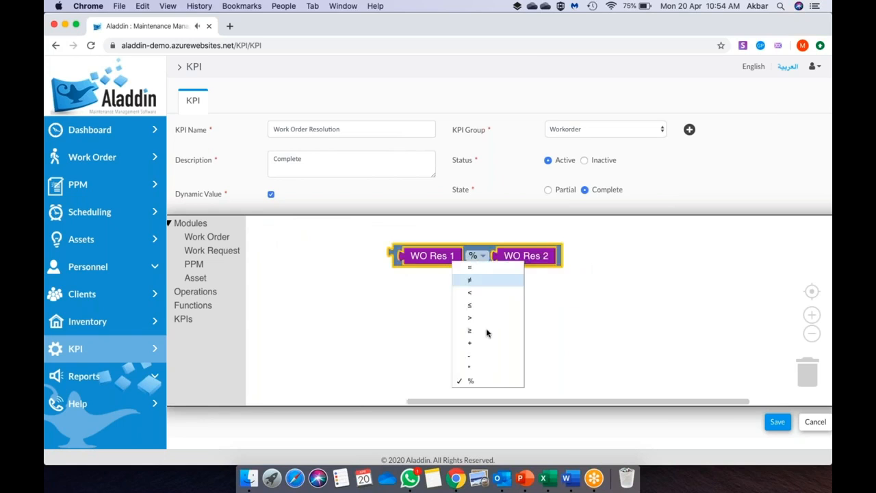
pyautogui.click(493, 381)
pyautogui.click(776, 421)
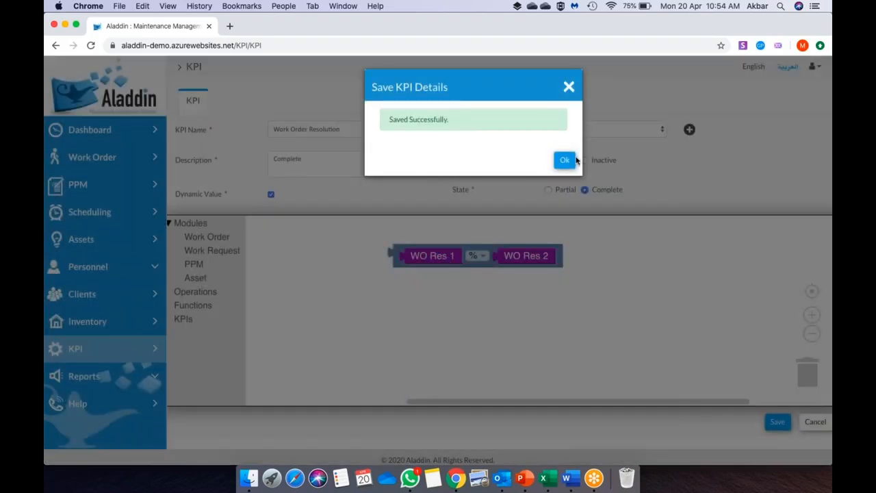
# - Dismiss the save confirmation and reload the KPI page
pyautogui.click(574, 160)
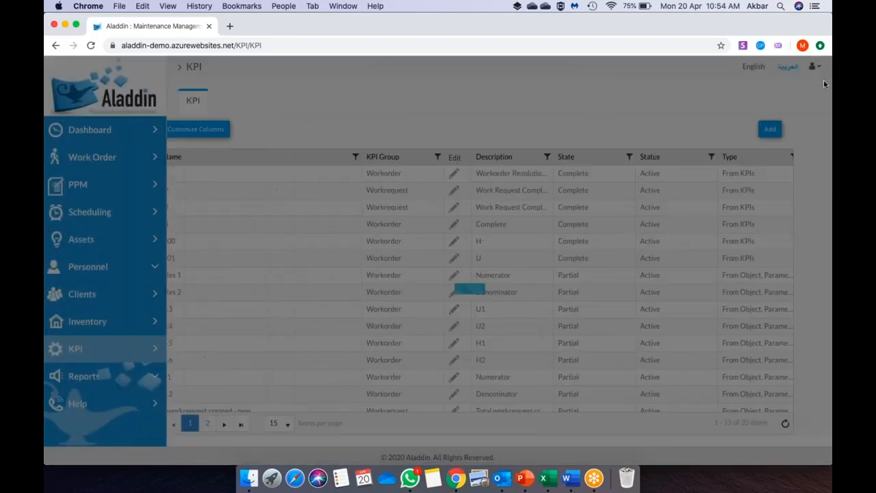
pyautogui.click(823, 92)
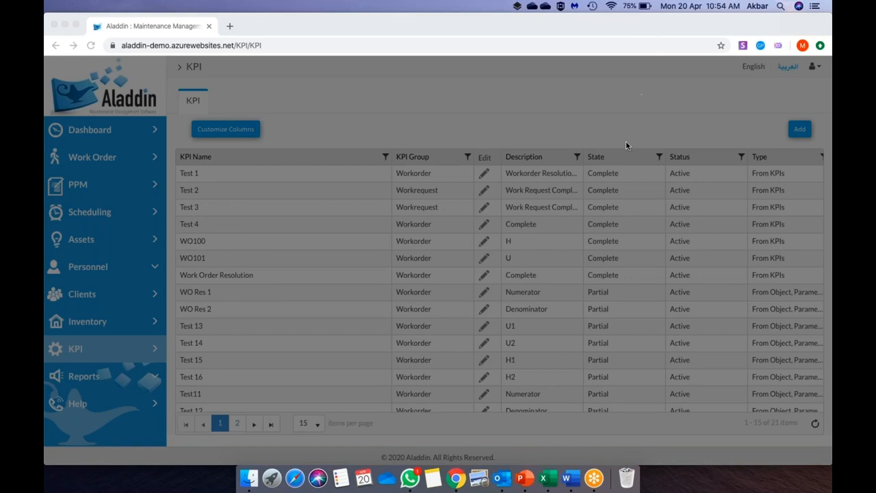
pyautogui.click(485, 49)
pyautogui.press('Return')
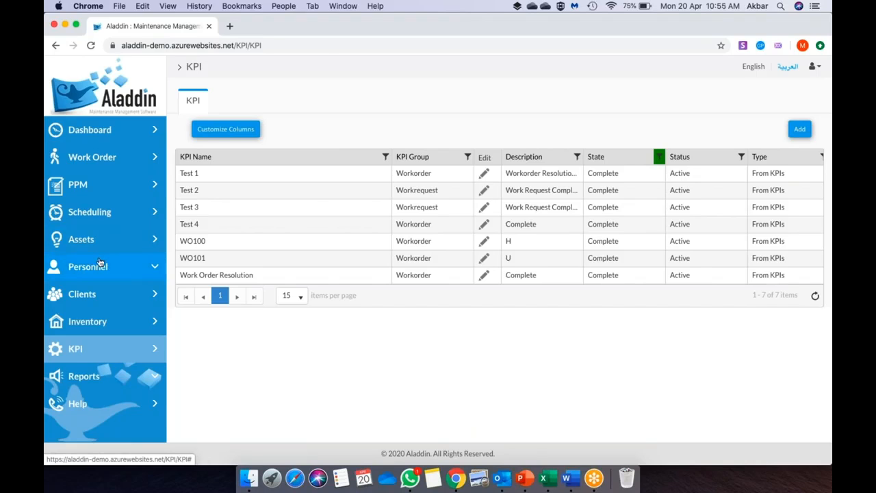
# - Go to Sub Con 1's Maintenance of Building A contract and add a new SLA
pyautogui.click(101, 265)
pyautogui.click(101, 291)
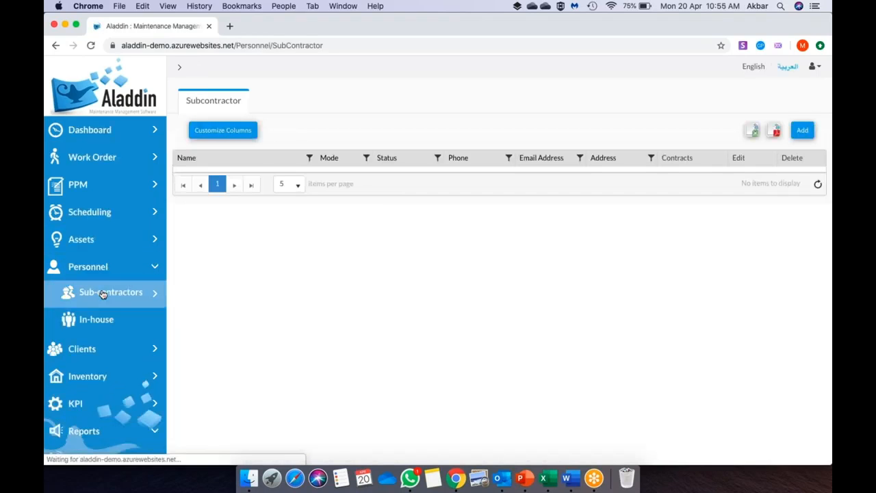
pyautogui.click(681, 263)
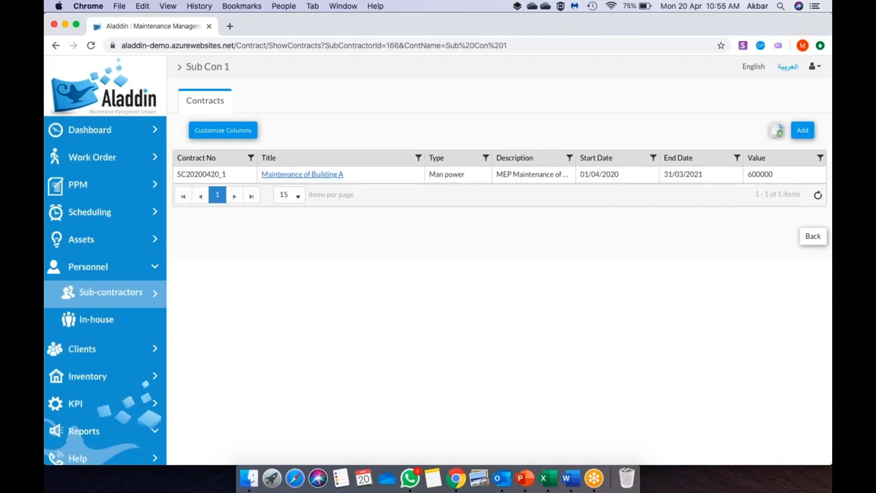
pyautogui.click(322, 175)
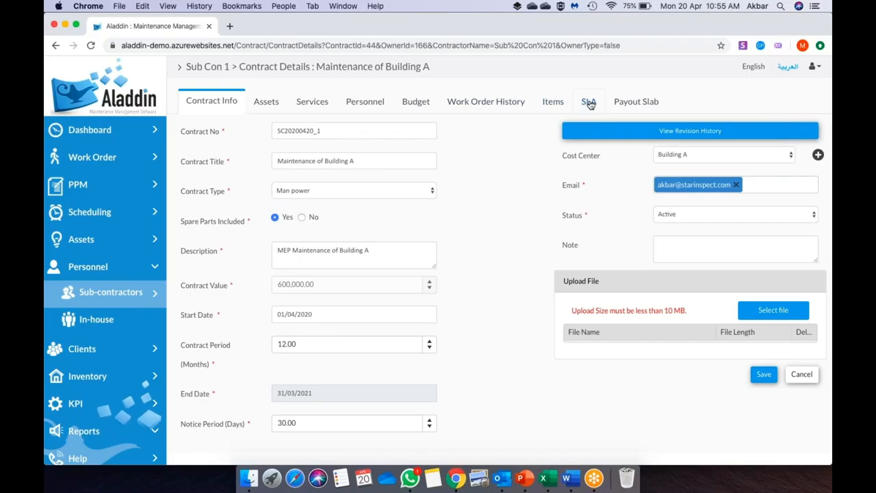
pyautogui.click(588, 102)
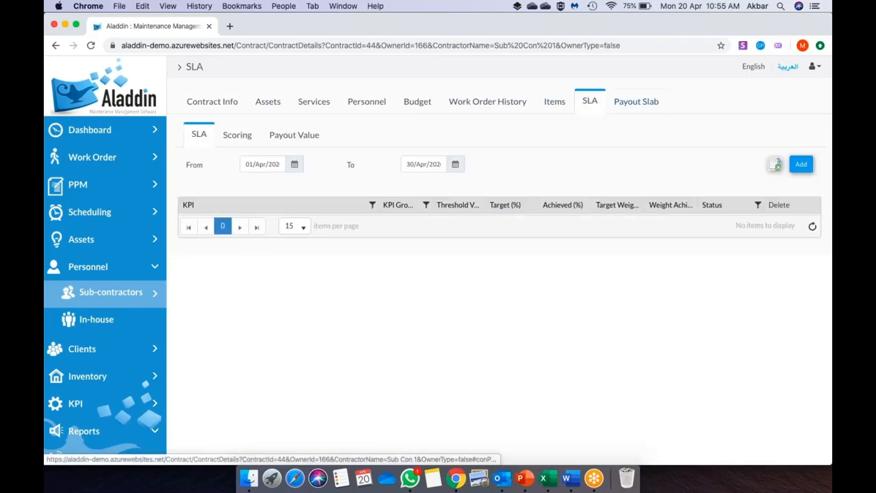
pyautogui.click(801, 164)
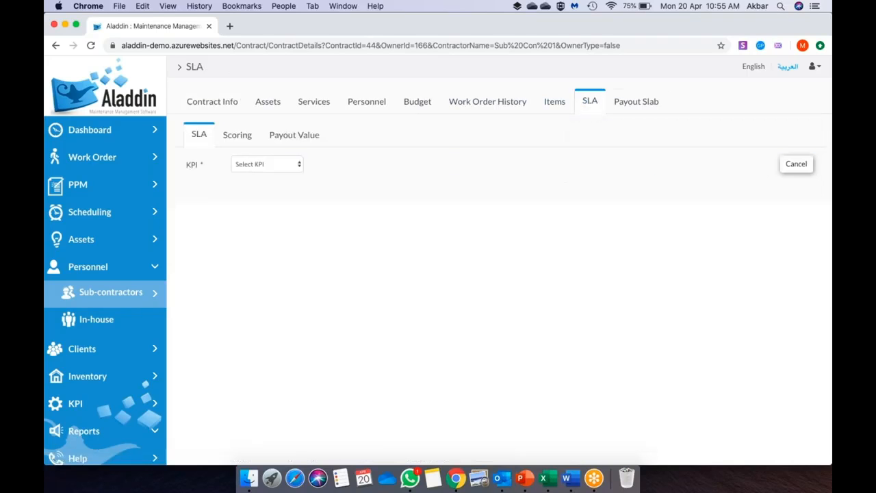
# - Choose Work Order Resolution as the SLA's KPI and set its status to Active
pyautogui.click(278, 168)
pyautogui.click(291, 223)
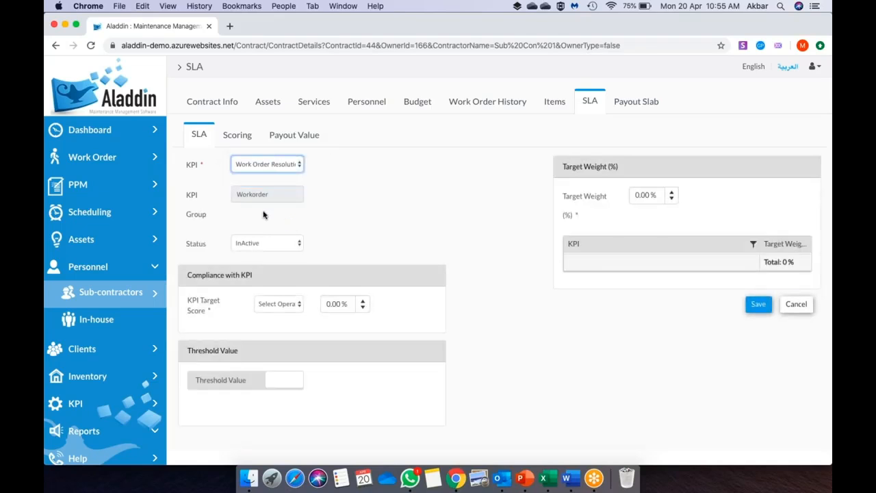
pyautogui.click(263, 242)
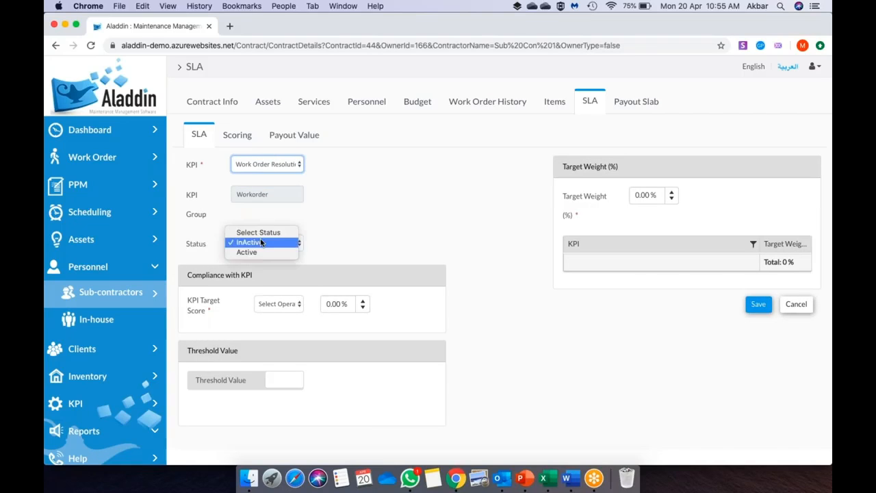
pyautogui.click(260, 253)
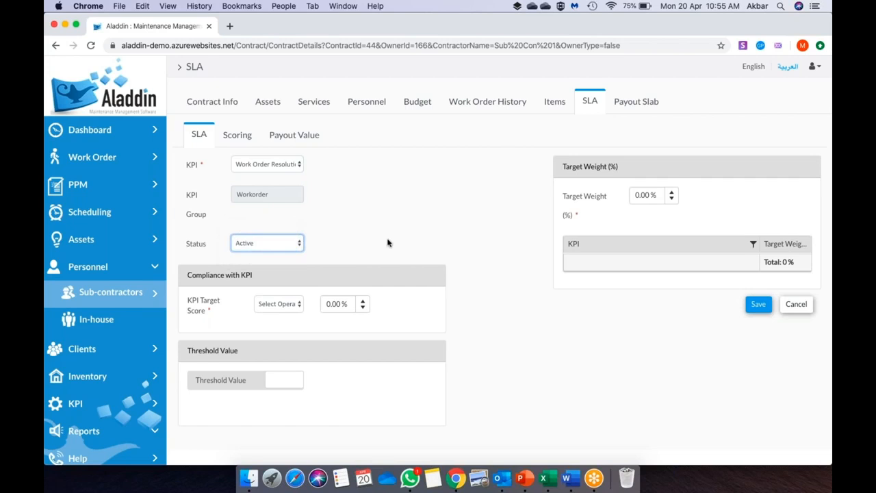
# - Enter a threshold value of 480 for the SLA
pyautogui.scroll(-2, 387, 242)
pyautogui.click(287, 263)
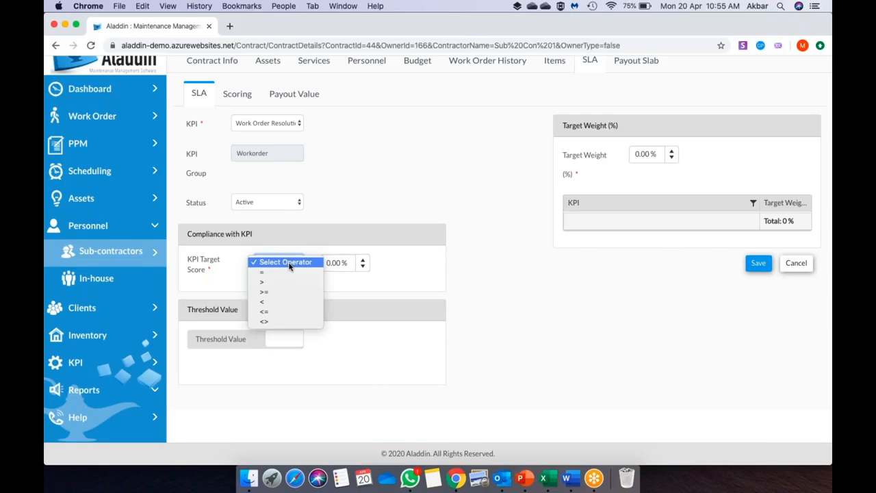
pyautogui.click(378, 336)
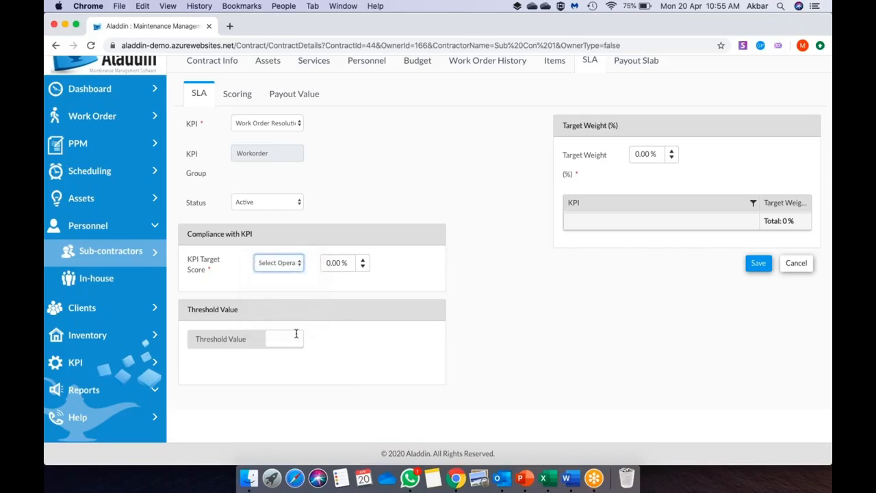
pyautogui.click(294, 335)
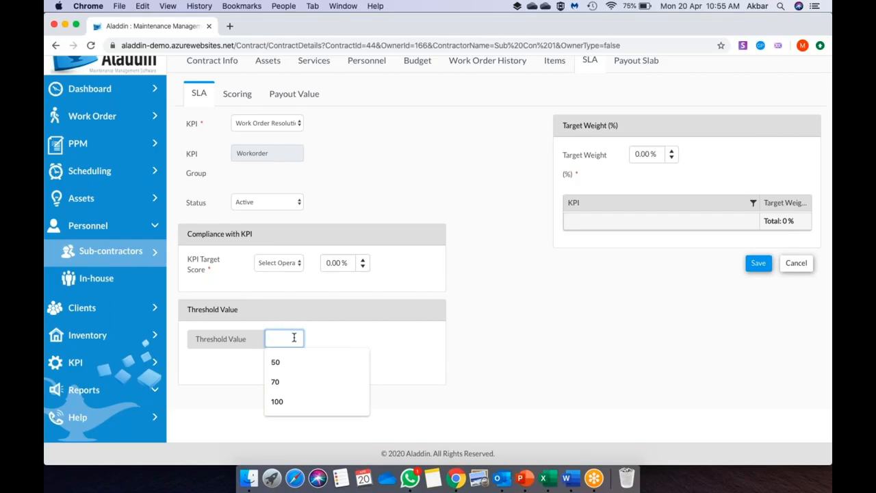
pyautogui.click(385, 362)
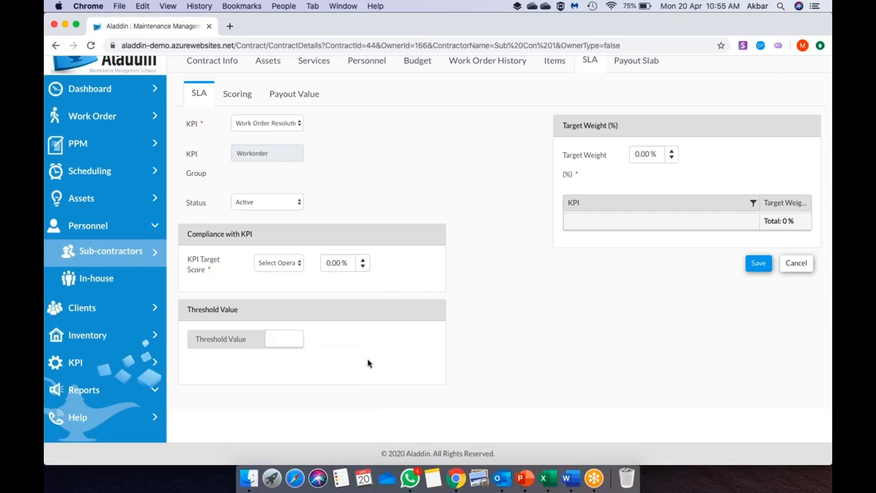
pyautogui.click(276, 338)
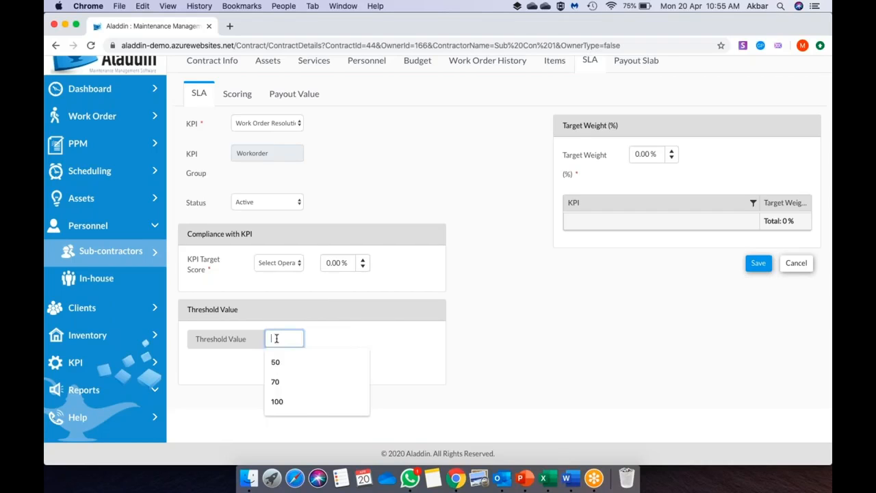
pyautogui.write('4')
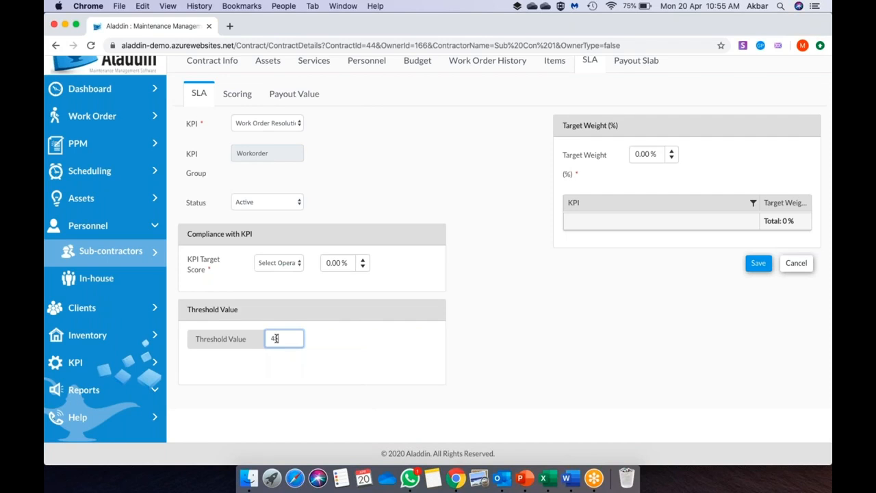
pyautogui.write('80')
pyautogui.click(470, 356)
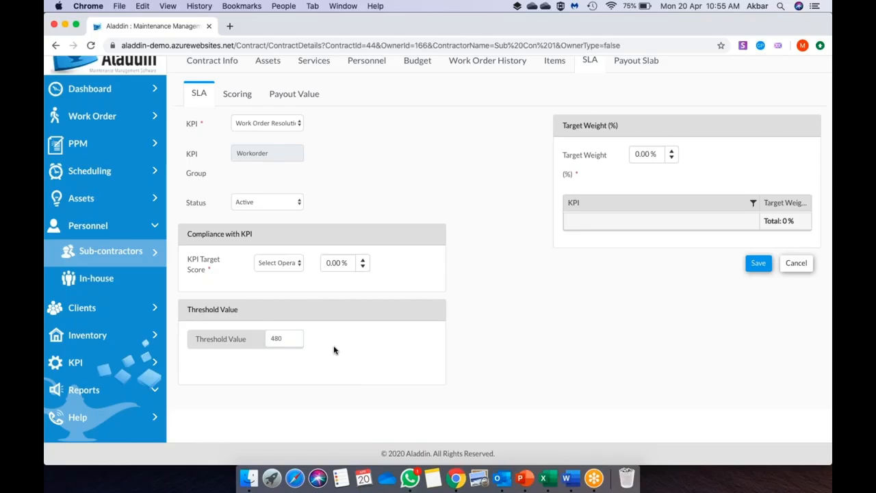
pyautogui.scroll(2, 334, 349)
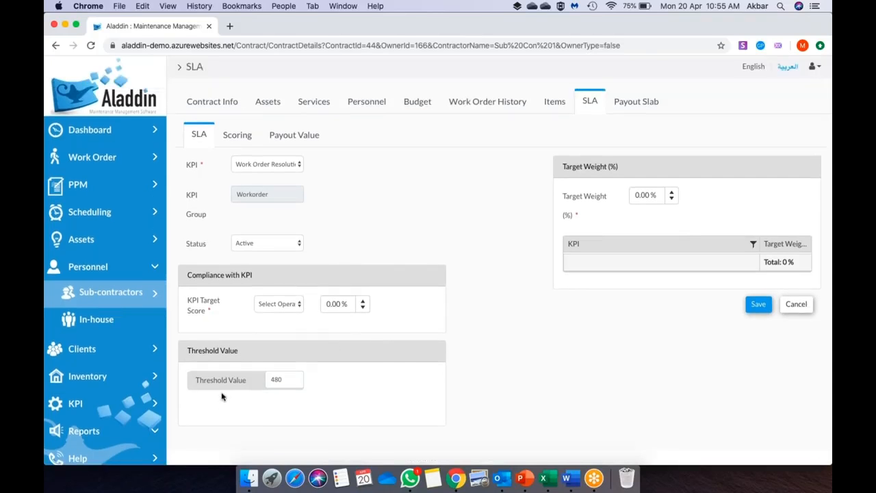
# - Set the target score comparison to >= with a 90% KPI target score
pyautogui.click(277, 304)
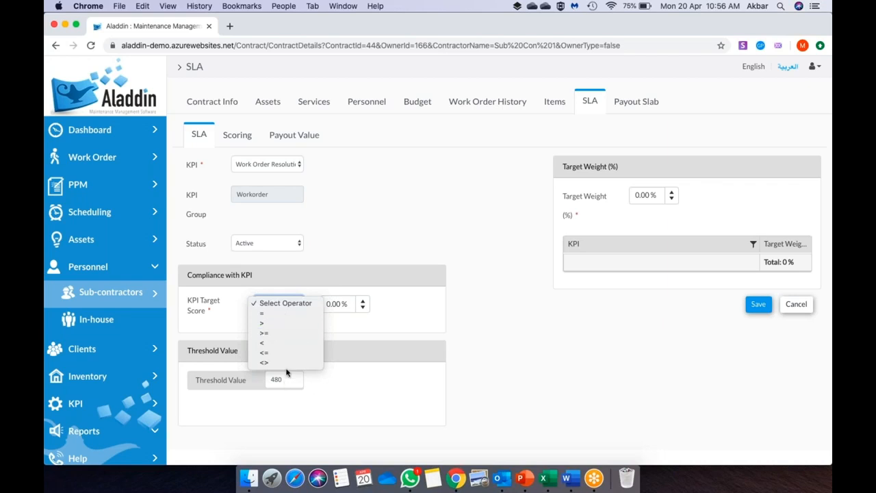
pyautogui.click(277, 333)
pyautogui.click(341, 302)
pyautogui.press('BackSpace')
pyautogui.write('90')
pyautogui.click(555, 334)
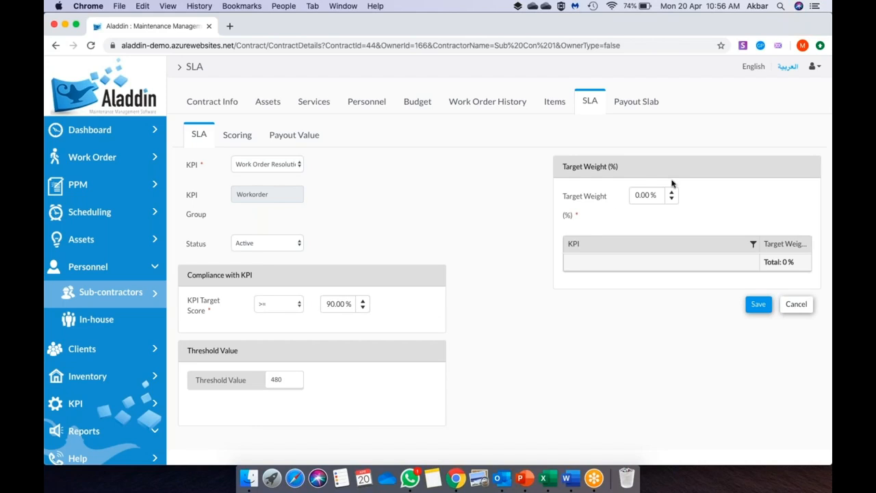
# - Set the target weight to 100% and save the SLA entry
pyautogui.click(644, 194)
pyautogui.write('100')
pyautogui.click(727, 368)
pyautogui.click(758, 305)
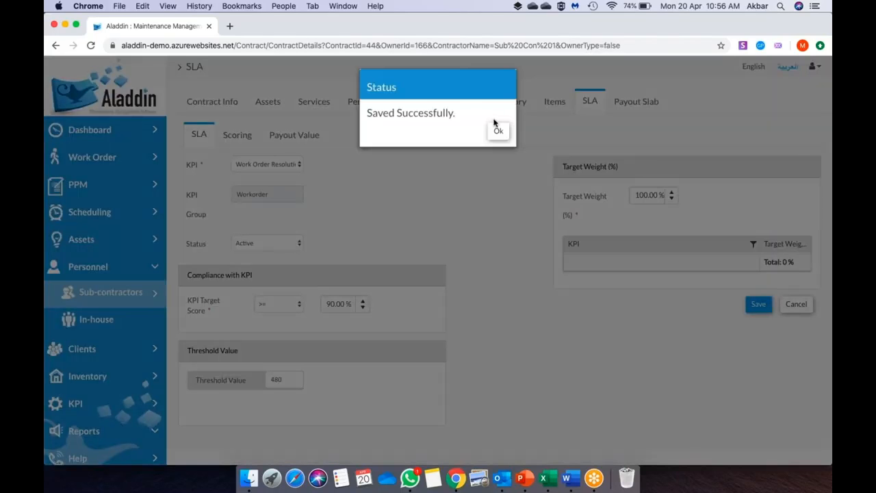
pyautogui.click(498, 131)
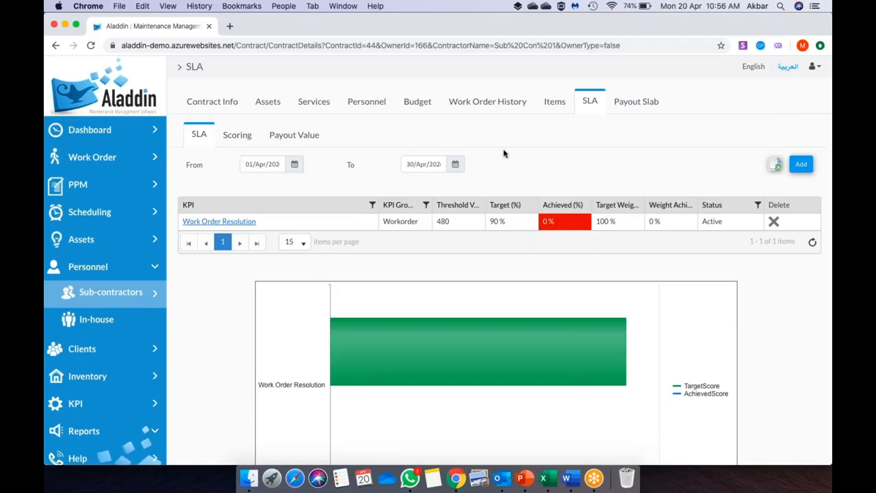
# - Check the From date calendar, keeping 1 April 2020
pyautogui.scroll(-3, 525, 197)
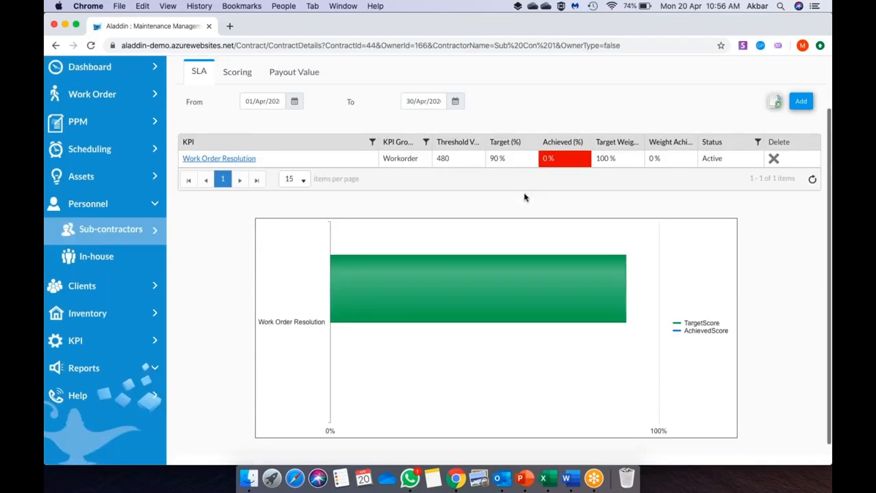
pyautogui.click(294, 99)
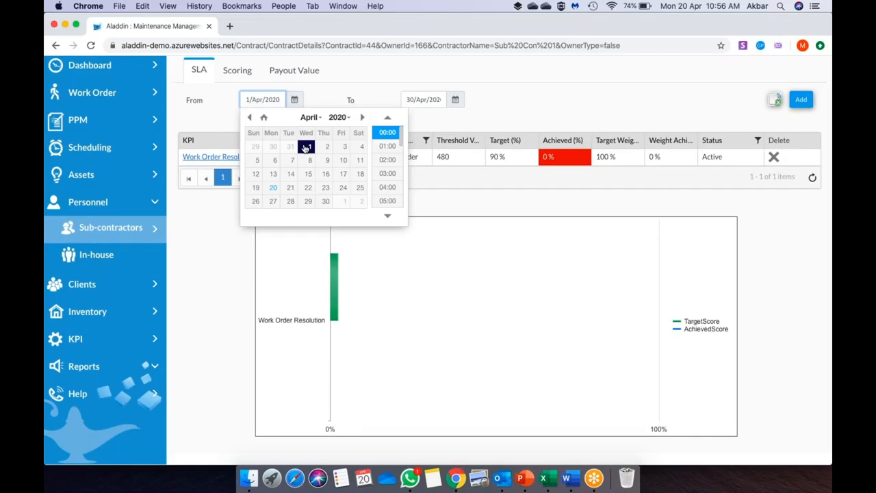
pyautogui.click(585, 183)
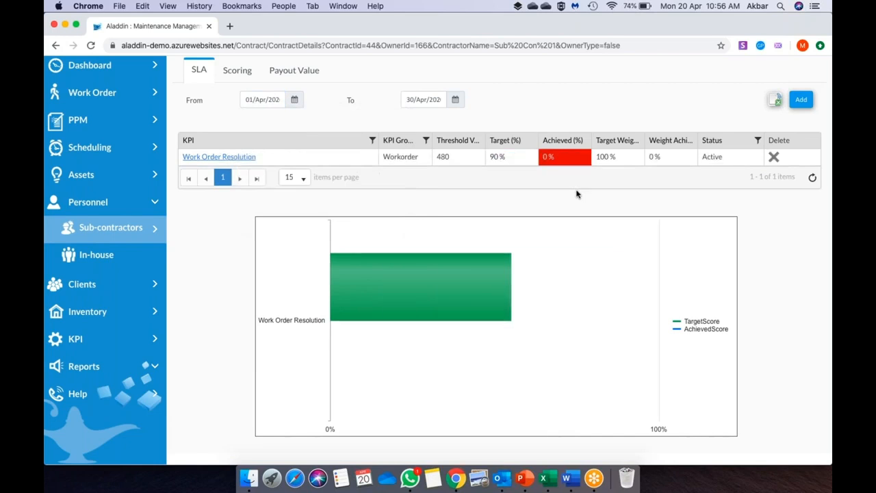
pyautogui.moveTo(607, 258)
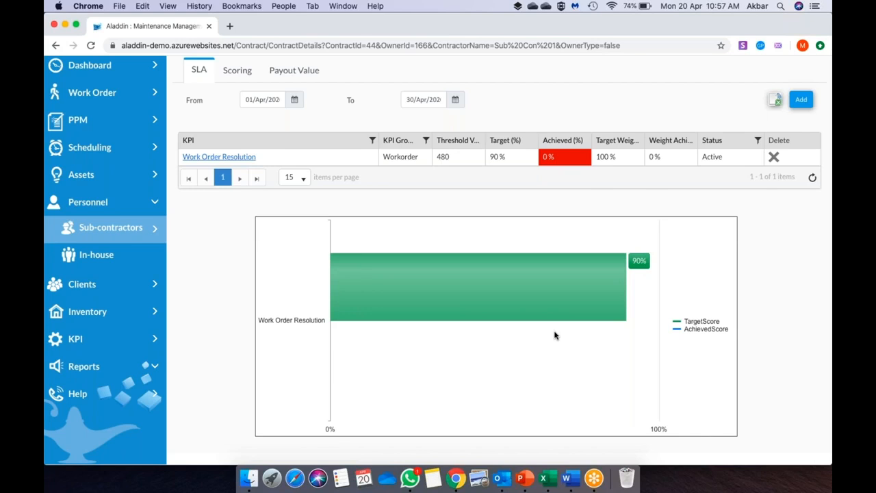
pyautogui.scroll(2, 554, 335)
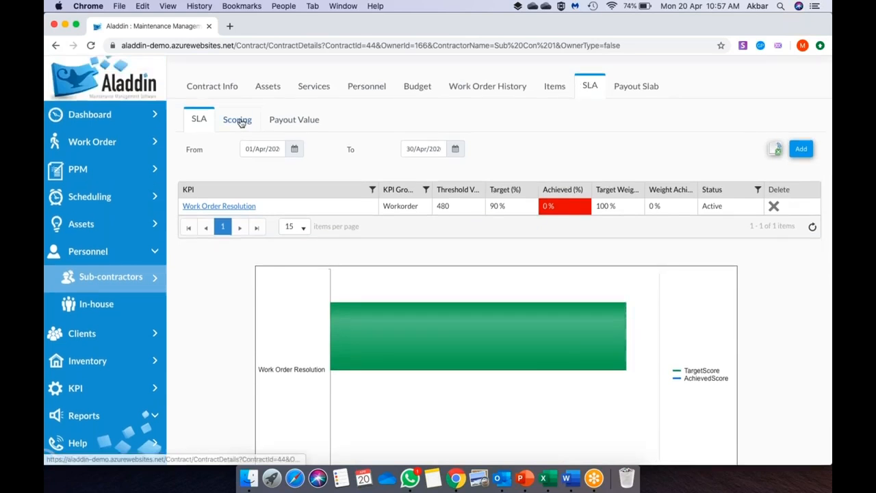
# - View the SLA scoring table, return to the SLA chart, then open the KPI list
pyautogui.click(239, 121)
pyautogui.click(199, 121)
pyautogui.scroll(-1, 641, 275)
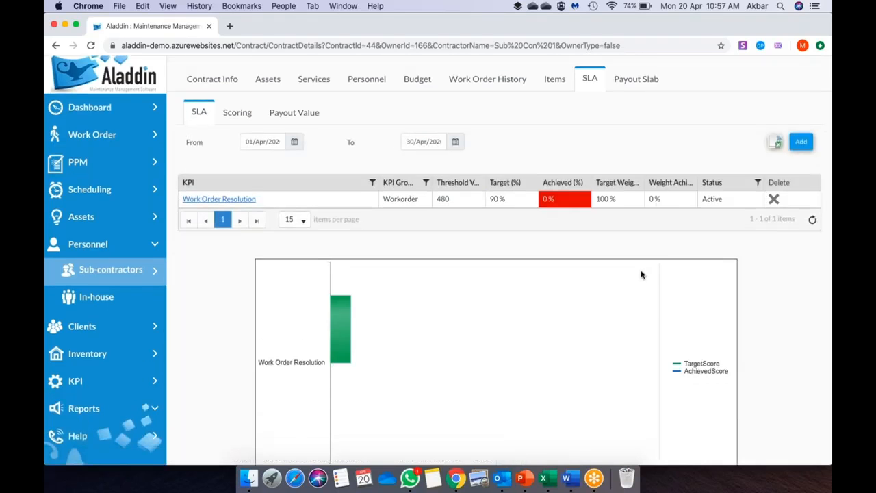
pyautogui.scroll(-2, 641, 274)
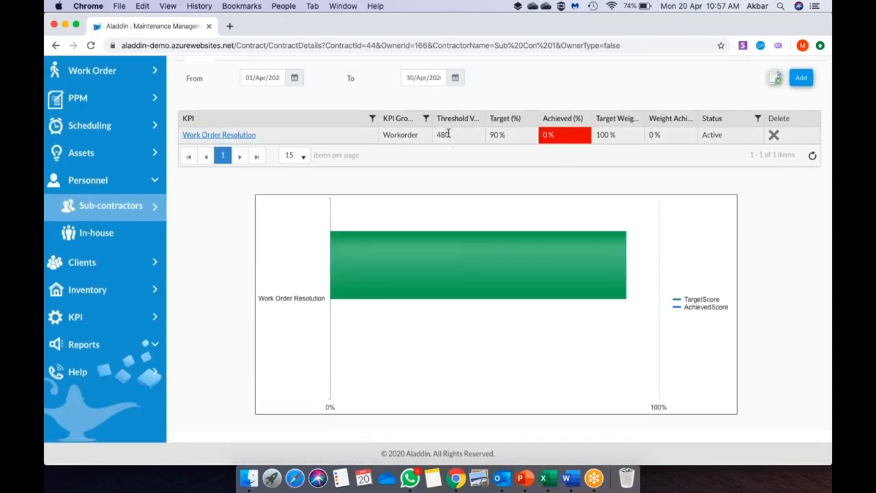
pyautogui.click(241, 136)
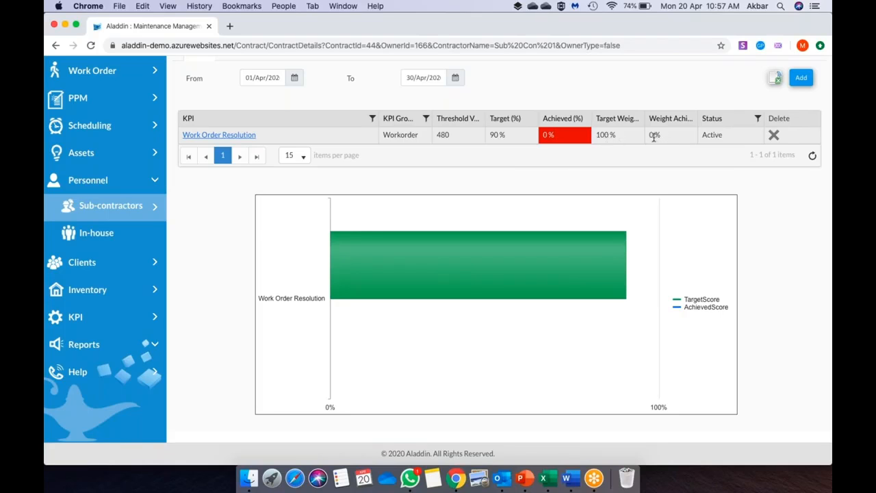
pyautogui.scroll(3, 654, 136)
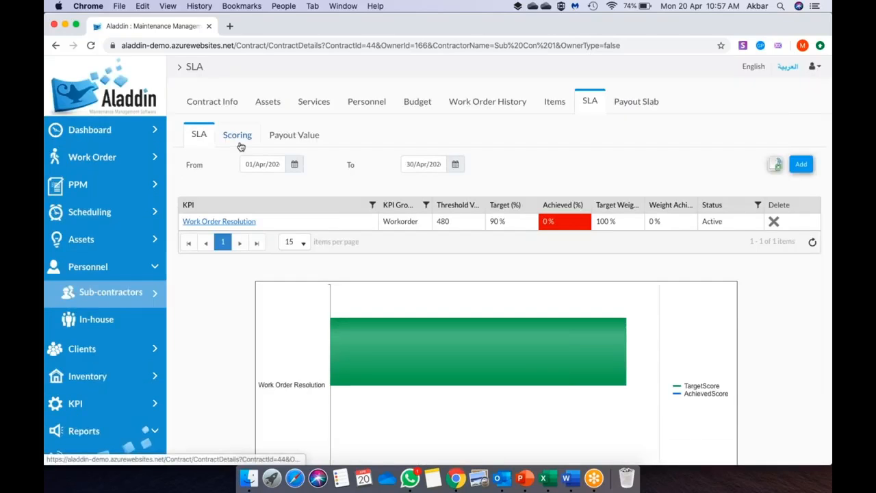
pyautogui.click(104, 410)
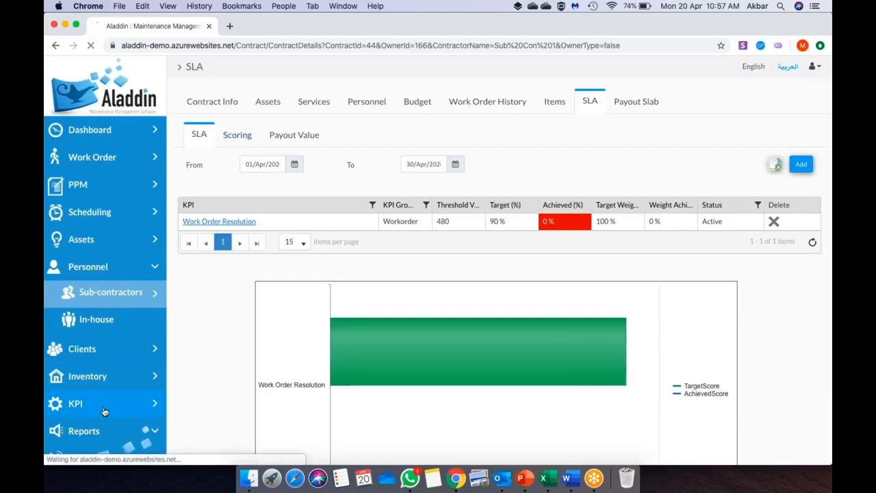
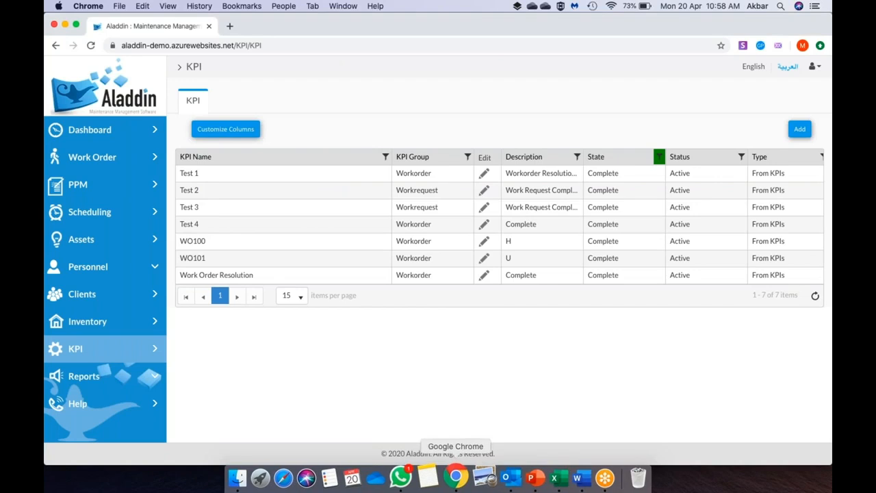
# - Start a new KPI from the list of seven existing KPIs
pyautogui.click(799, 129)
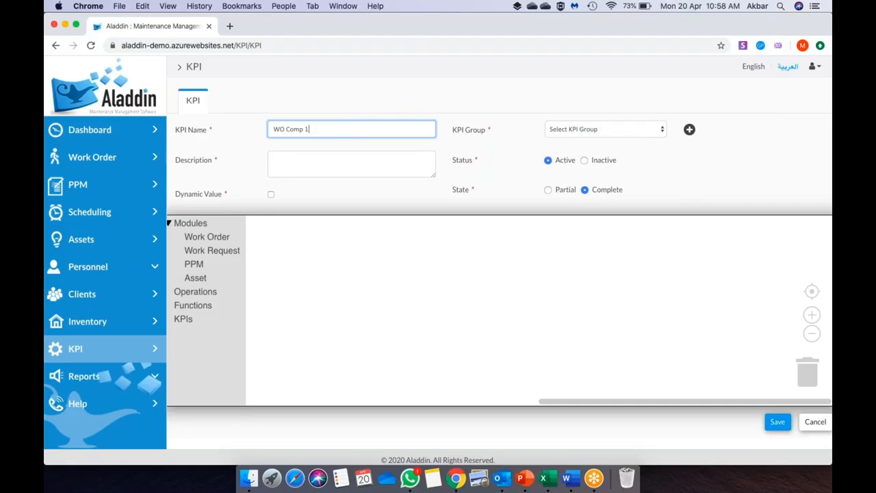
# - Give WO Comp 1 the description Partial, the Workorder group, Partial state and a dynamic value
pyautogui.click(392, 161)
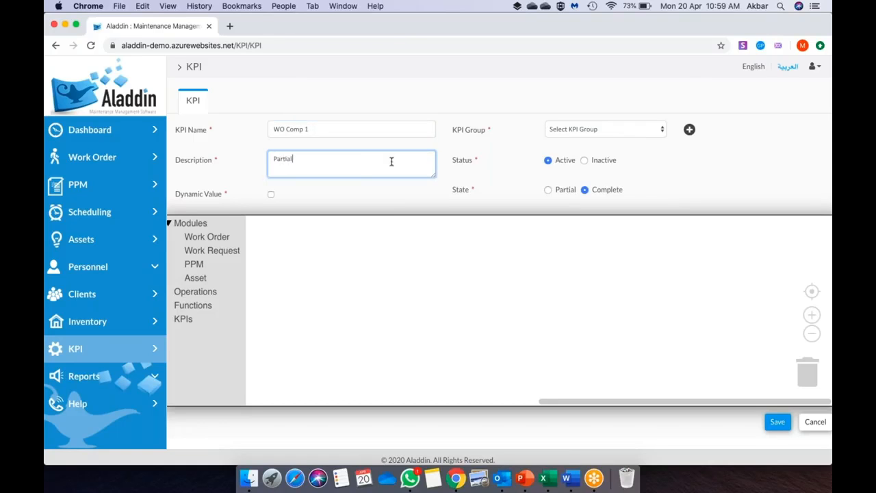
pyautogui.click(612, 128)
pyautogui.click(603, 140)
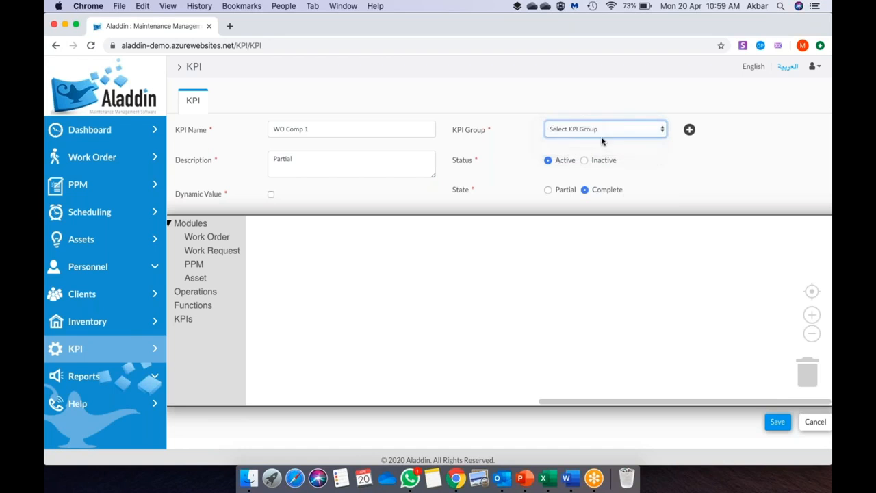
pyautogui.click(548, 189)
pyautogui.click(272, 196)
# - Browse the Work Order condition blocks, checking the slide's Workorder Status Completed formula term
pyautogui.click(221, 239)
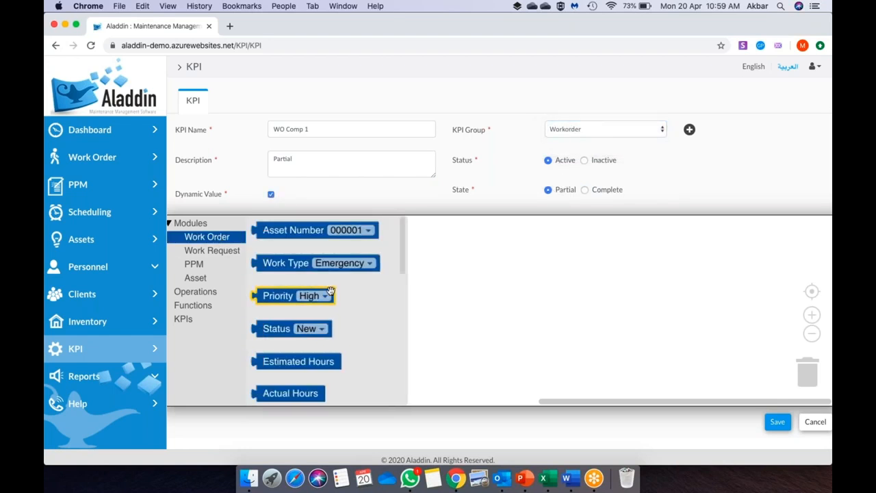
pyautogui.scroll(-2, 299, 331)
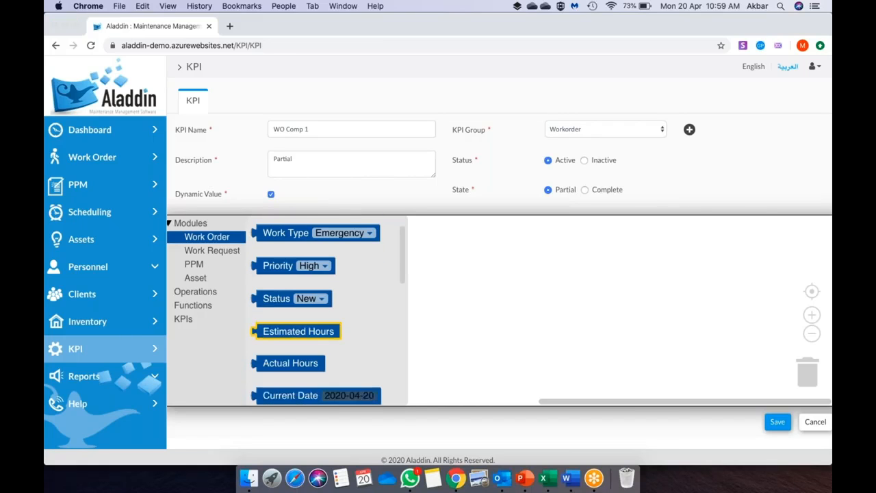
pyautogui.press('super+Tab')
pyautogui.click(613, 246)
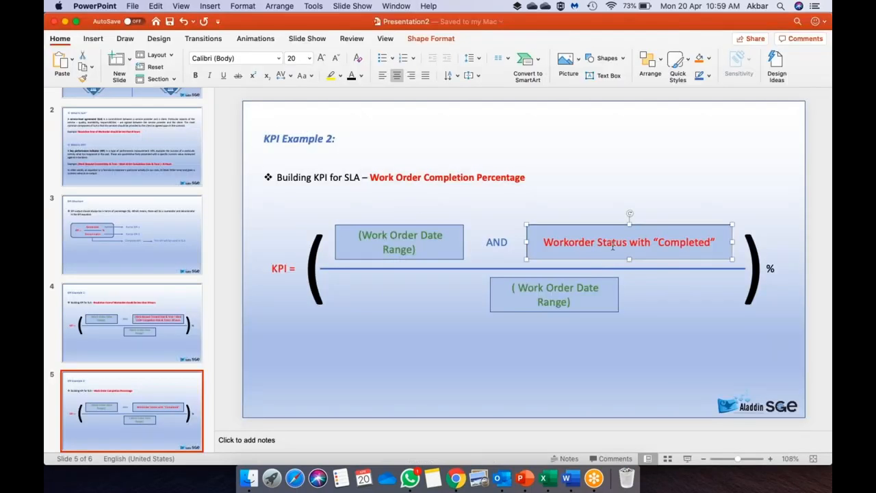
pyautogui.press('super+Tab')
pyautogui.scroll(-4, 315, 363)
pyautogui.scroll(-3, 314, 363)
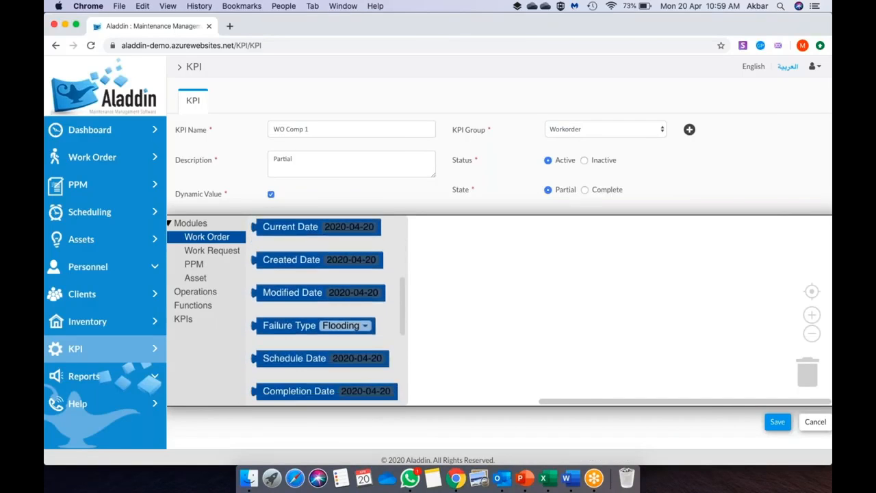
pyautogui.scroll(-4, 315, 370)
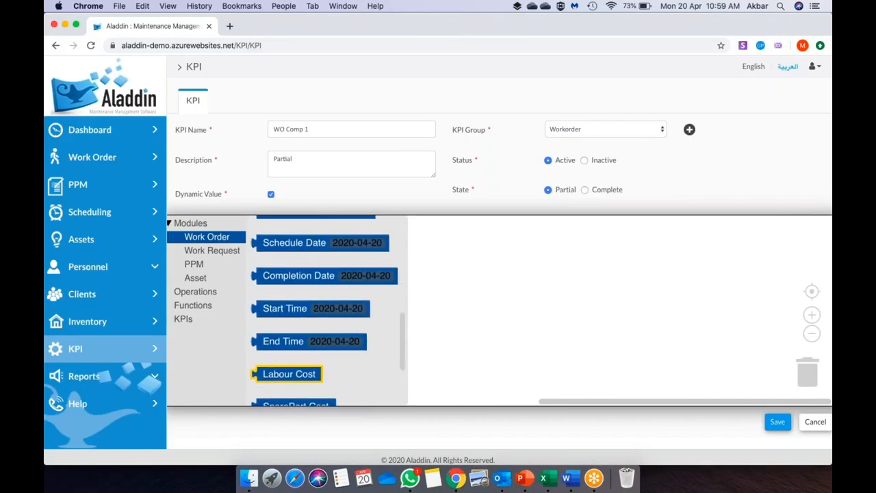
pyautogui.scroll(-1, 315, 363)
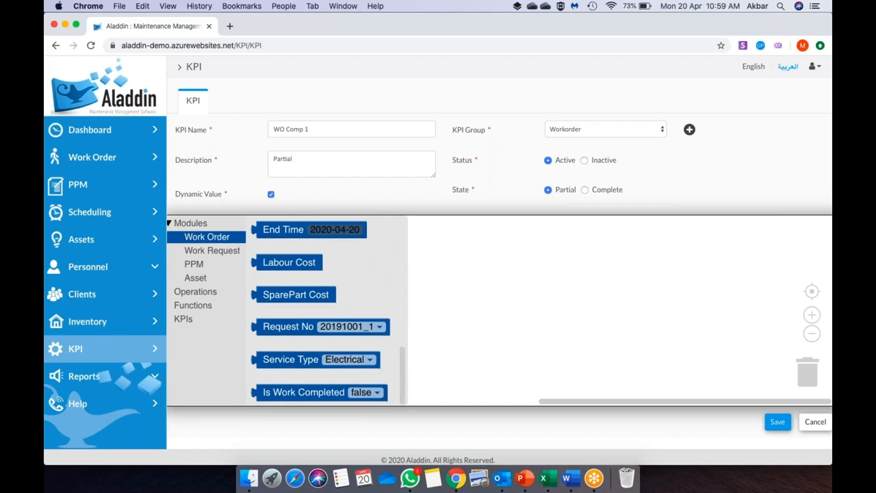
pyautogui.scroll(3, 315, 370)
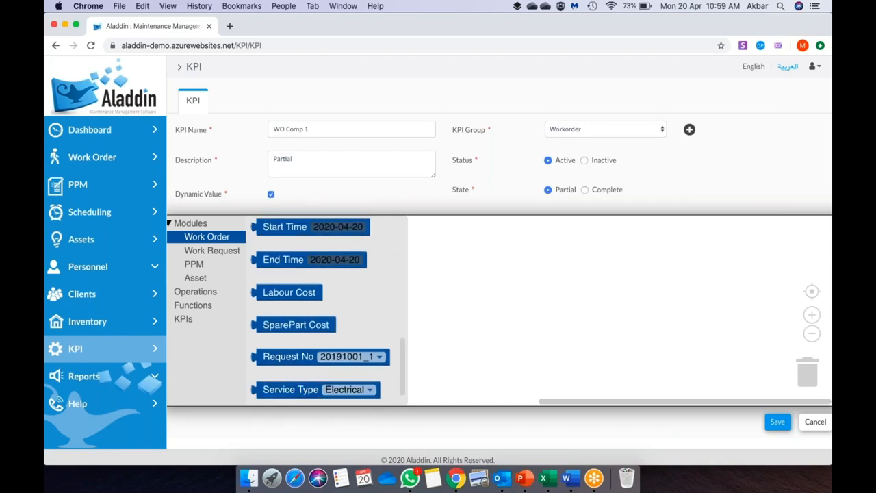
pyautogui.scroll(4, 315, 370)
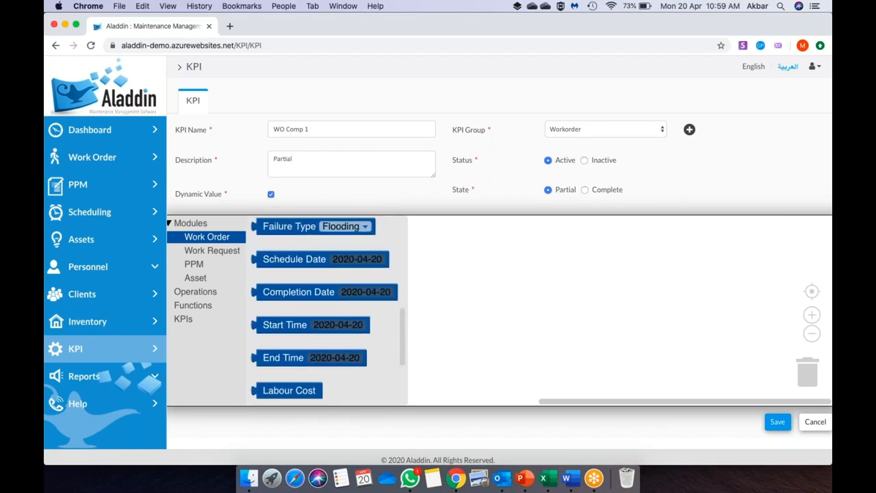
pyautogui.scroll(5, 322, 312)
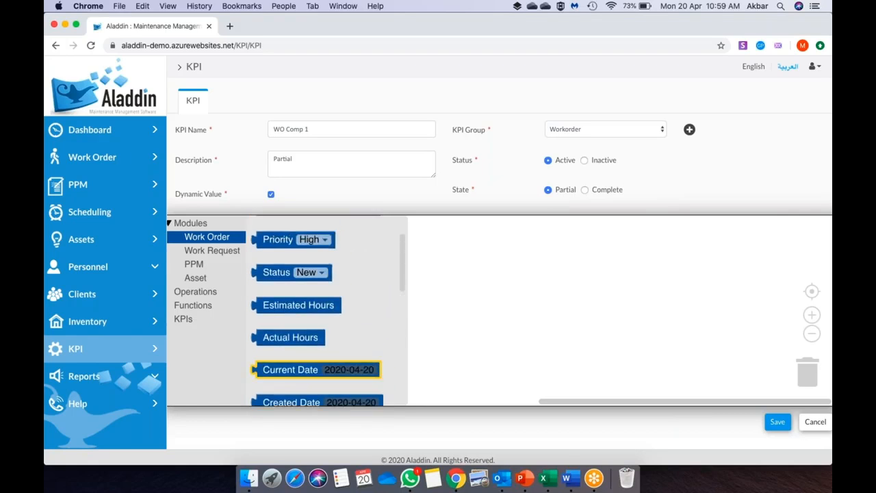
# - Place a Status condition block on the canvas set to Completed
pyautogui.click(273, 332)
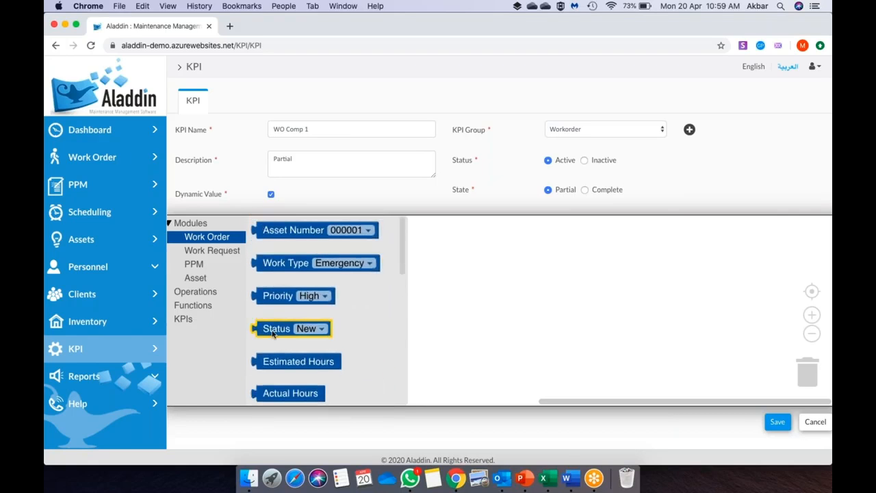
pyautogui.moveTo(272, 331); pyautogui.dragTo(498, 288)
pyautogui.click(538, 286)
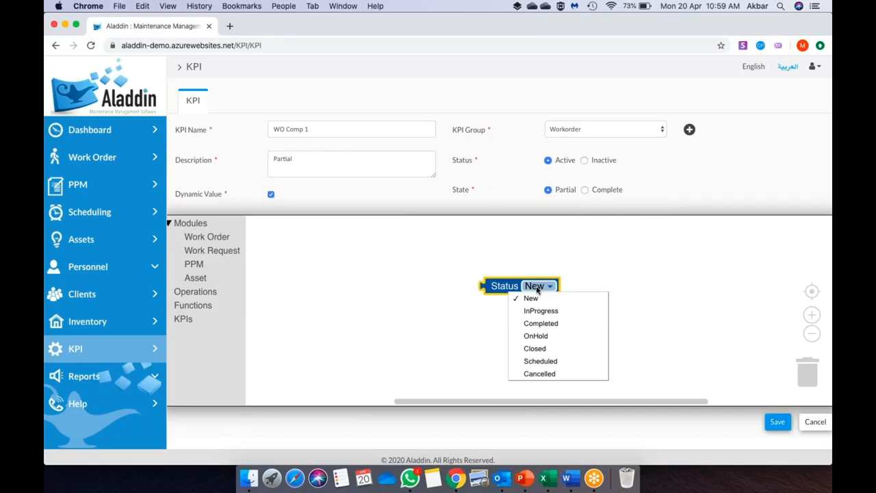
pyautogui.click(547, 324)
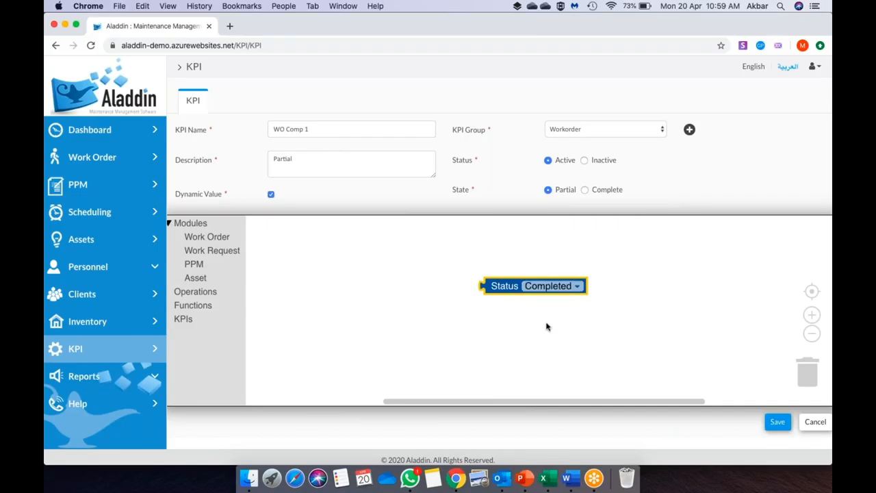
pyautogui.click(395, 314)
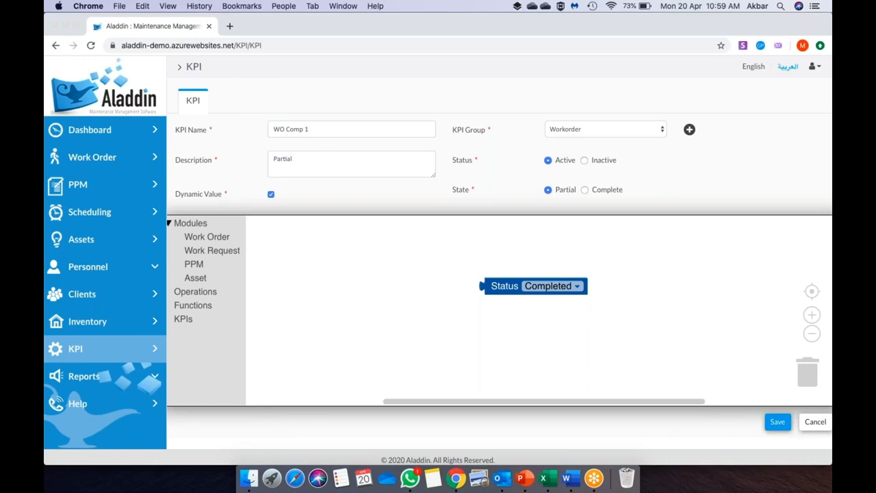
# - Review the KPI Example 2 slide, then drag a Created Date block onto the canvas
pyautogui.click(525, 478)
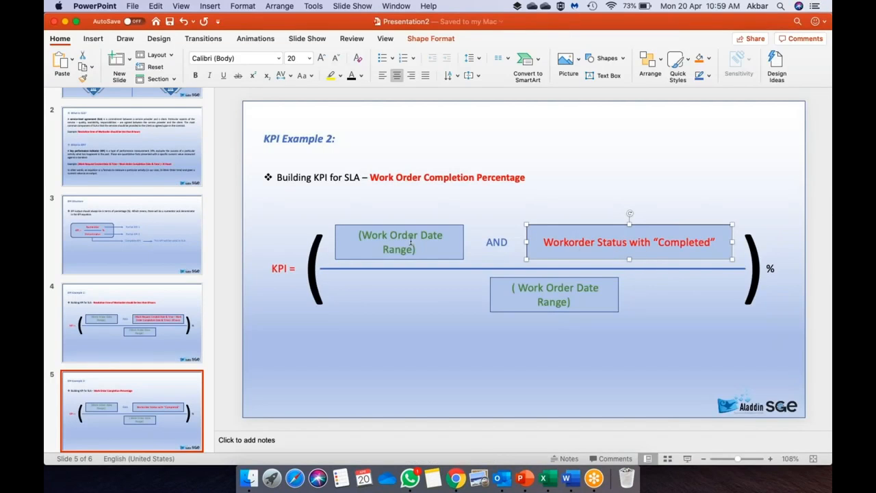
pyautogui.press('super+Tab')
pyautogui.click(205, 236)
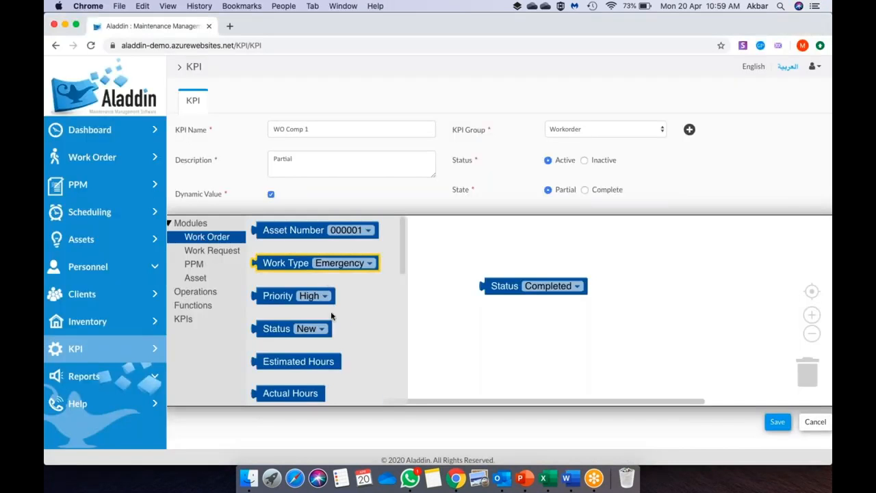
pyautogui.scroll(-3, 332, 315)
pyautogui.moveTo(305, 349); pyautogui.dragTo(308, 279)
# - Duplicate the Created Date block and join both dates with a between operator
pyautogui.press('super+c')
pyautogui.press('super+v')
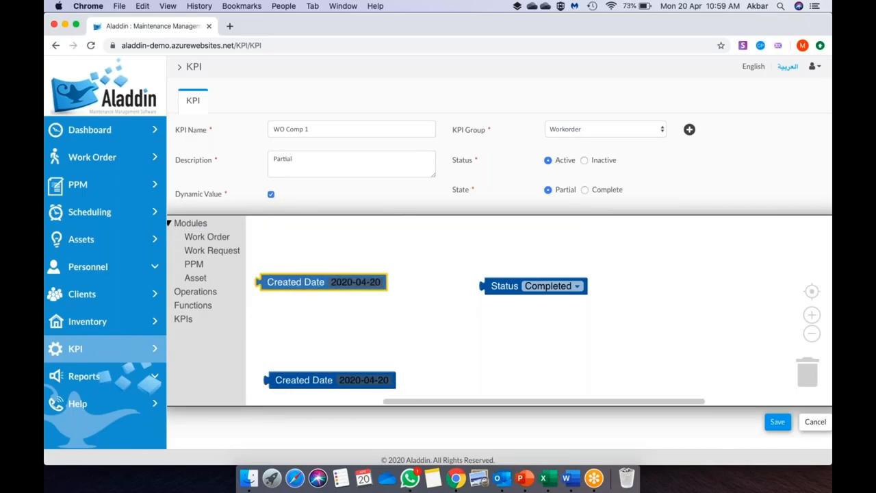
pyautogui.moveTo(307, 381); pyautogui.dragTo(370, 314)
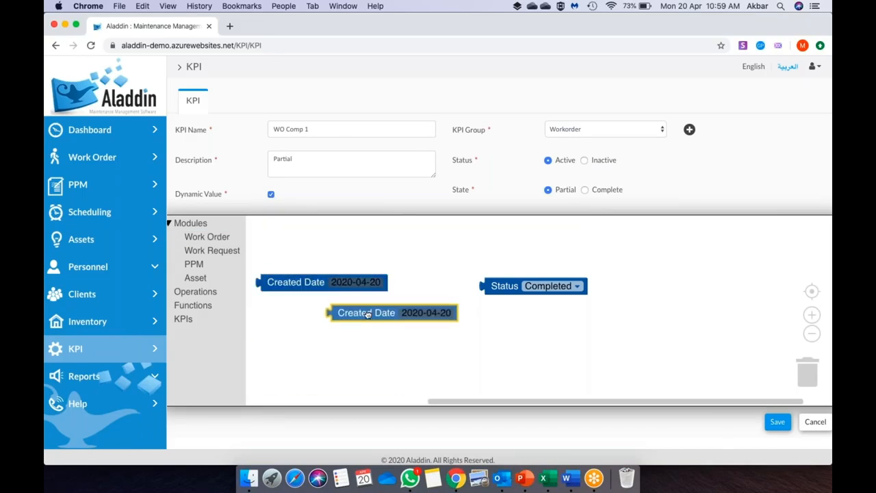
pyautogui.click(198, 291)
pyautogui.moveTo(277, 272); pyautogui.dragTo(296, 277)
pyautogui.click(305, 273)
pyautogui.click(305, 308)
pyautogui.moveTo(345, 313); pyautogui.dragTo(533, 320)
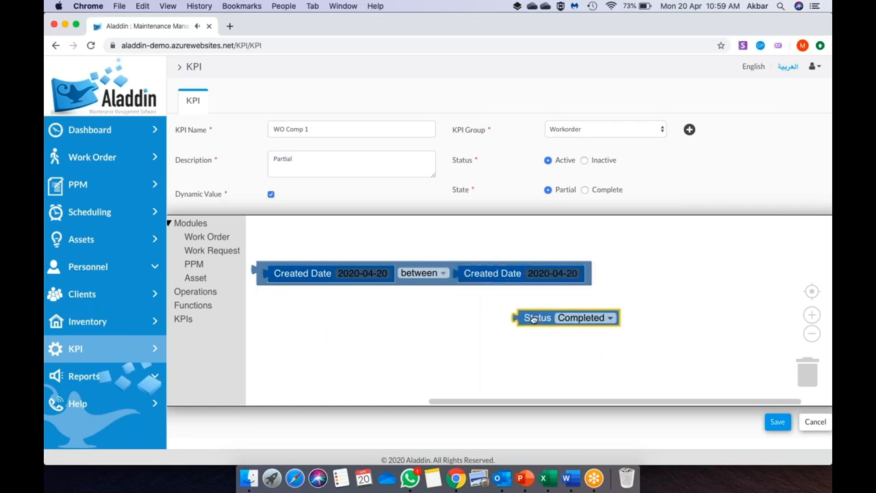
# - Combine the date range and Status Completed in an and block, then save WO Comp 1
pyautogui.click(199, 291)
pyautogui.moveTo(300, 279); pyautogui.dragTo(322, 294)
pyautogui.click(323, 291)
pyautogui.click(318, 303)
pyautogui.moveTo(262, 275); pyautogui.dragTo(294, 290)
pyautogui.moveTo(535, 316); pyautogui.dragTo(684, 291)
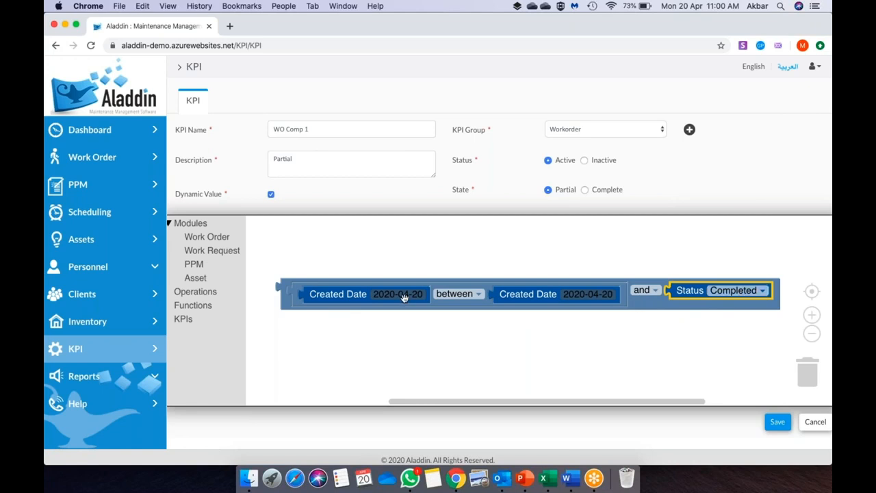
pyautogui.click(778, 423)
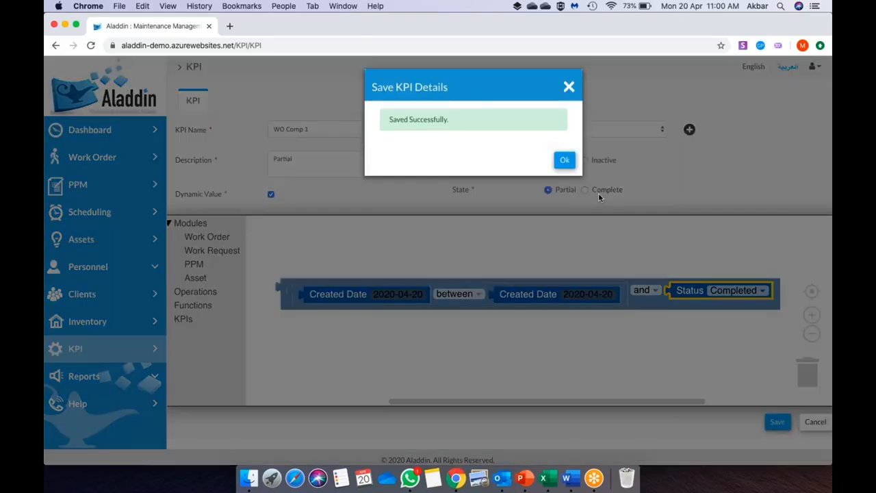
pyautogui.click(563, 161)
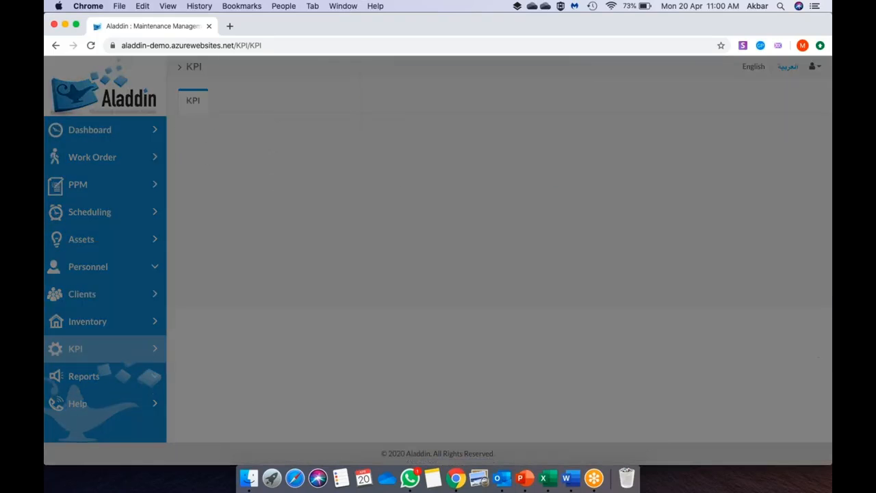
pyautogui.click(438, 45)
pyautogui.press('Return')
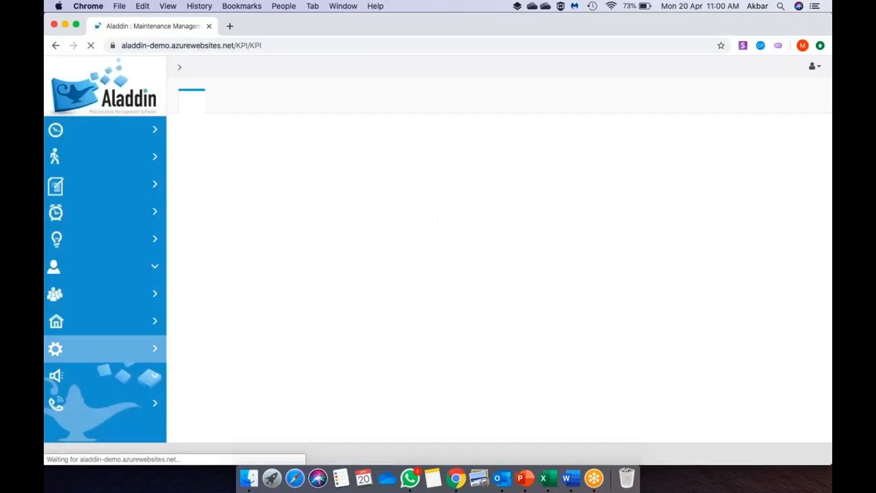
pyautogui.press('super+Tab')
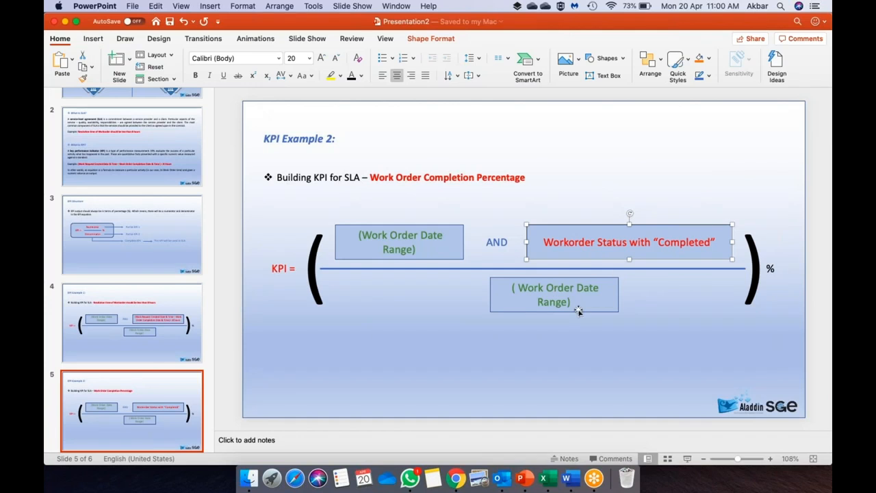
pyautogui.press('super+Tab')
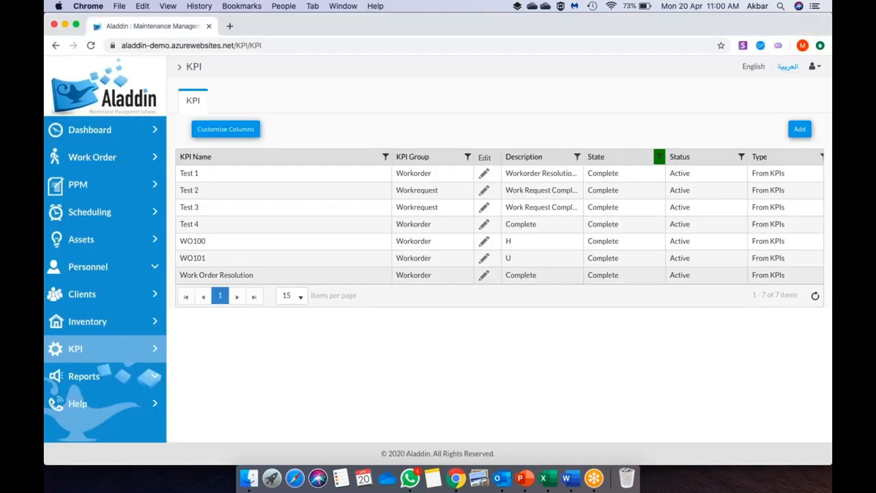
pyautogui.click(799, 129)
# - Name the KPI WO Comp 2 with a description, Workorder group, Partial state and dynamic value
pyautogui.click(309, 130)
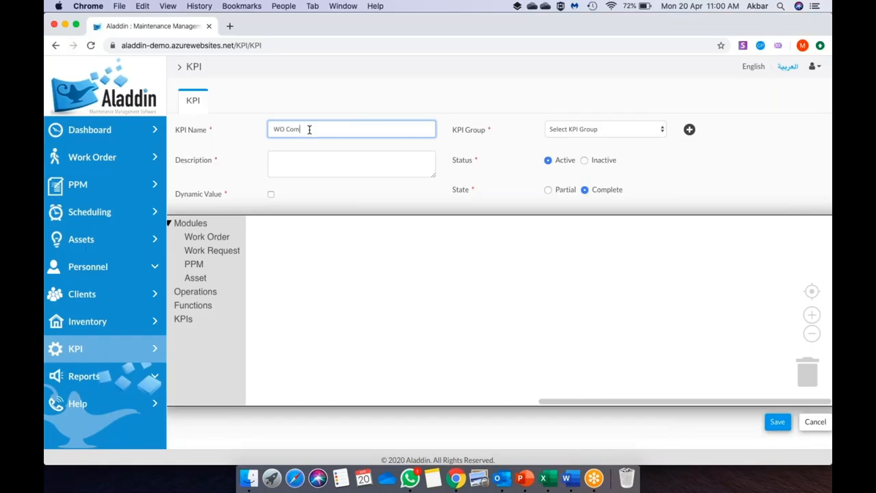
pyautogui.click(296, 163)
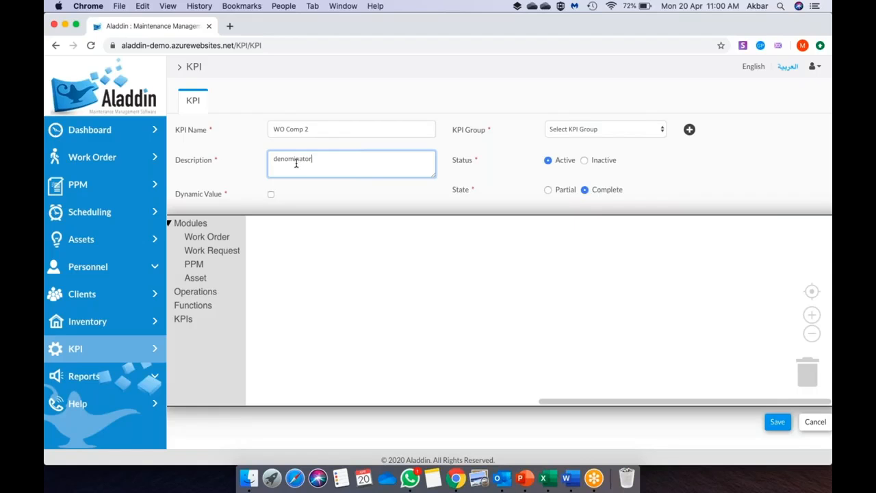
pyautogui.click(575, 130)
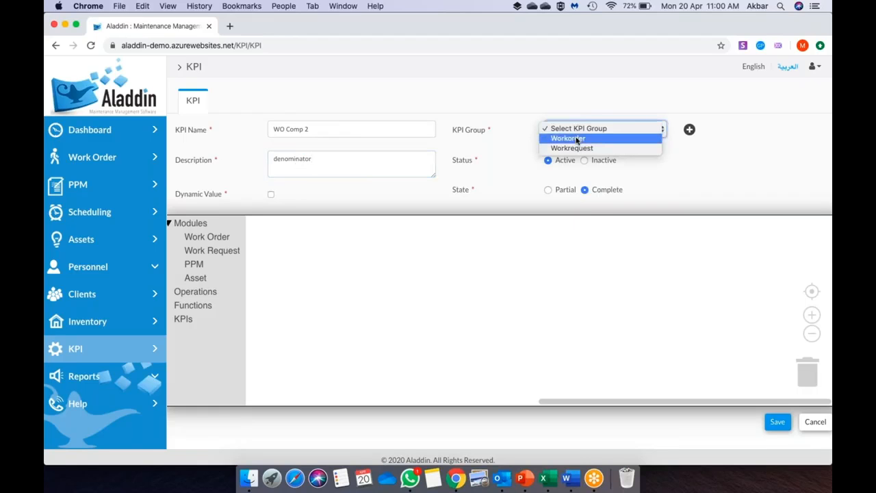
pyautogui.click(577, 139)
pyautogui.click(549, 189)
pyautogui.click(271, 194)
# - Build the condition Created Date between Created Date from two date blocks and an operator
pyautogui.click(217, 237)
pyautogui.scroll(-2, 346, 315)
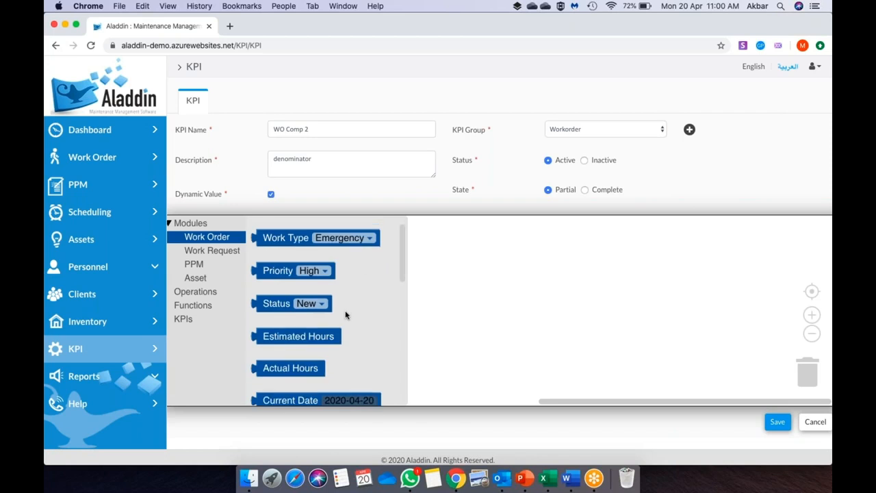
pyautogui.scroll(-3, 346, 315)
pyautogui.moveTo(346, 312); pyautogui.dragTo(347, 309)
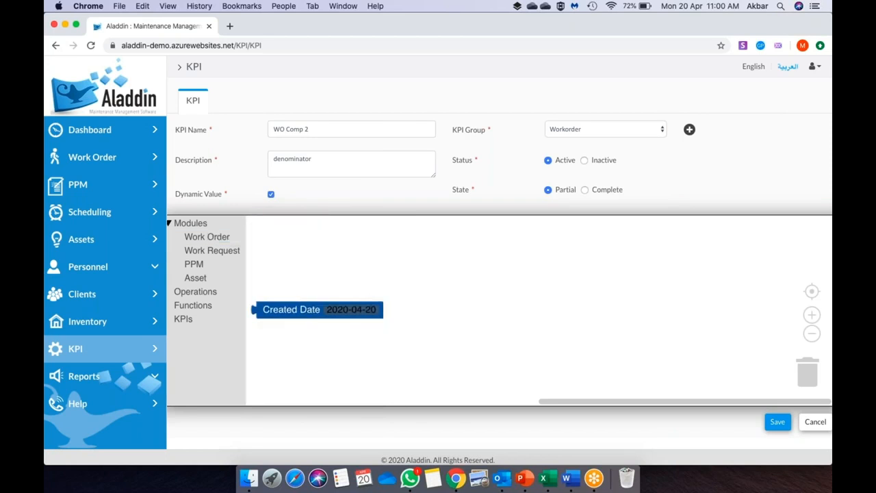
pyautogui.press('super+c')
pyautogui.press('super+v')
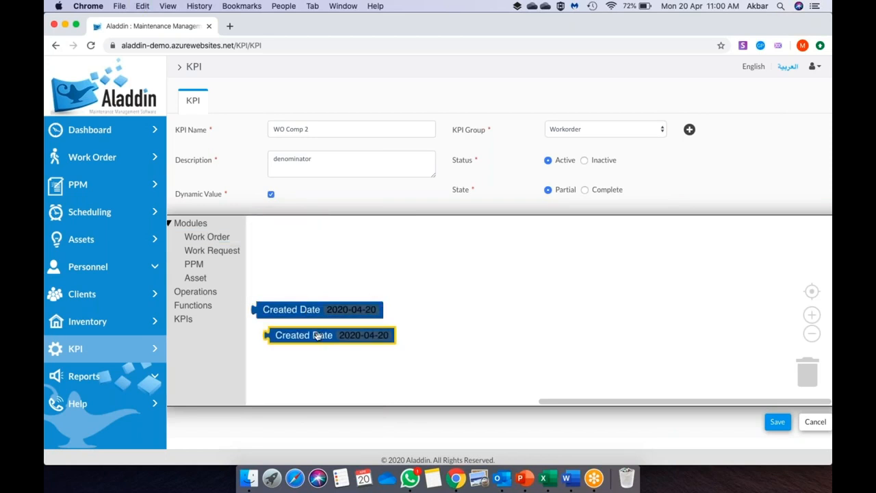
pyautogui.moveTo(317, 335); pyautogui.dragTo(545, 312)
pyautogui.click(207, 291)
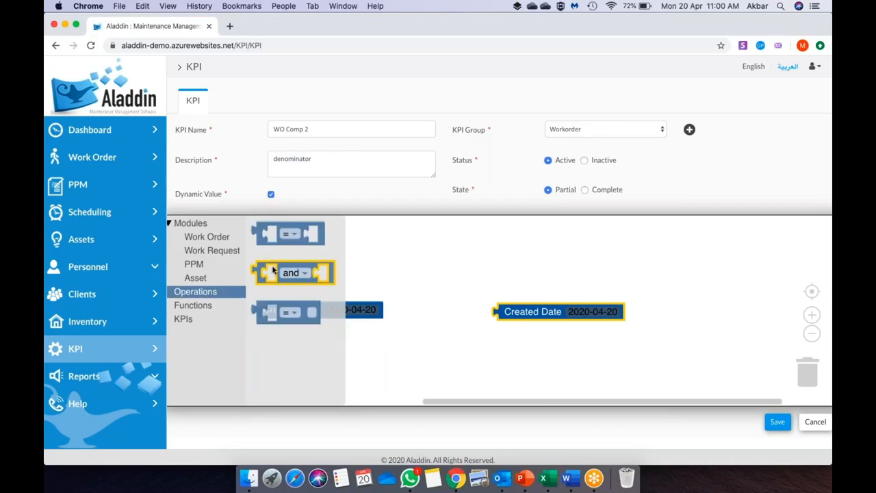
pyautogui.moveTo(272, 271); pyautogui.dragTo(274, 271)
pyautogui.moveTo(279, 313); pyautogui.dragTo(281, 274)
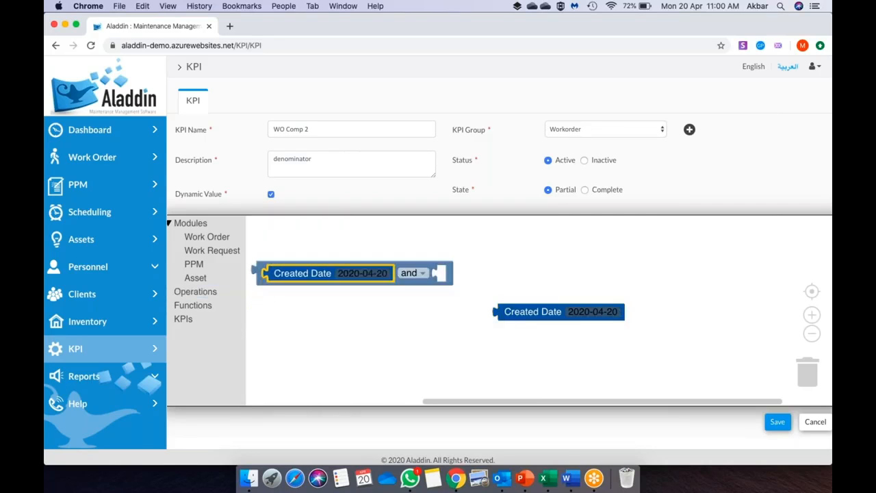
pyautogui.click(422, 273)
pyautogui.click(410, 309)
pyautogui.moveTo(530, 312); pyautogui.dragTo(497, 273)
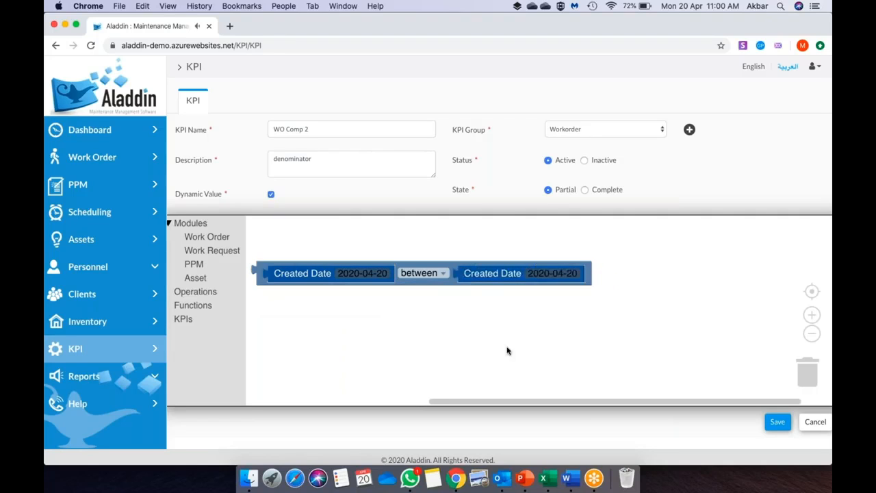
# - Save WO Comp 2 and reload the KPI page
pyautogui.click(778, 426)
pyautogui.click(778, 425)
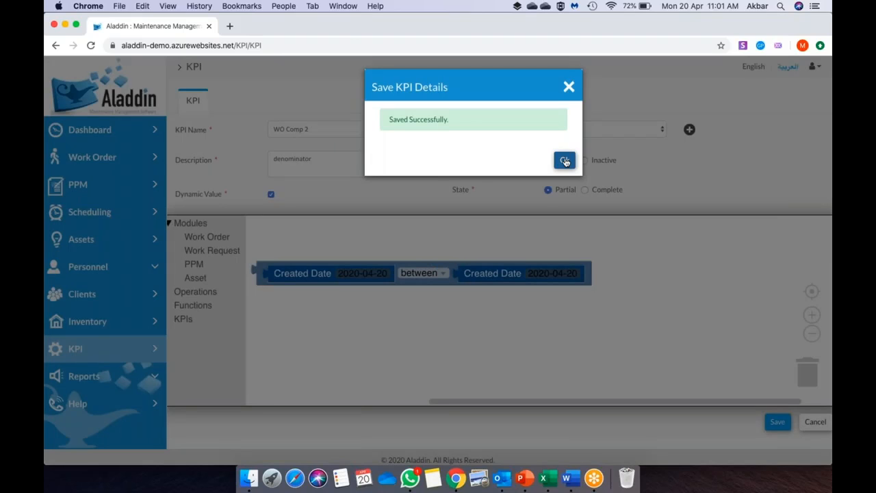
pyautogui.click(565, 161)
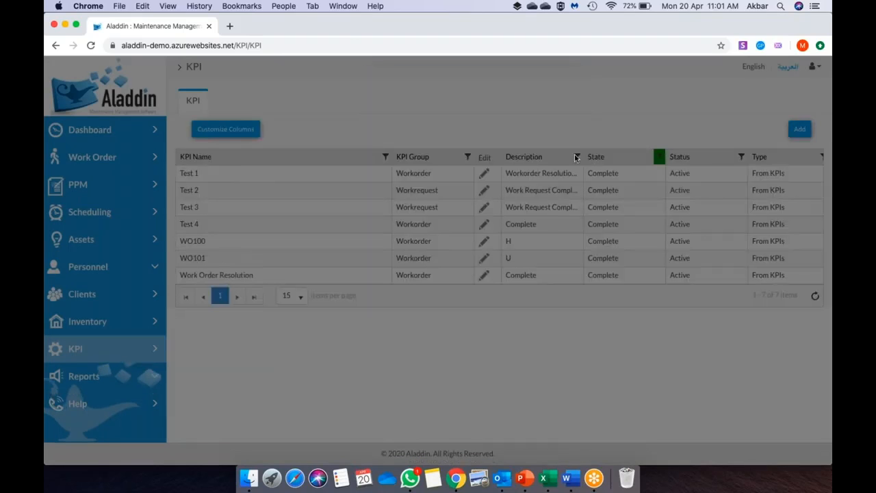
pyautogui.click(543, 43)
pyautogui.press('Return')
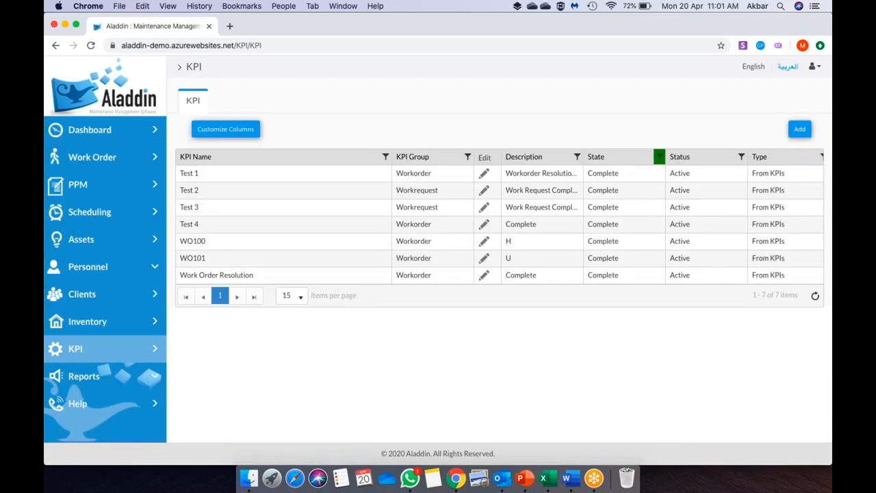
# - Create a KPI named Work Order Completion percentage, group Workorder, description 'Complete', with dynamic value
pyautogui.click(798, 129)
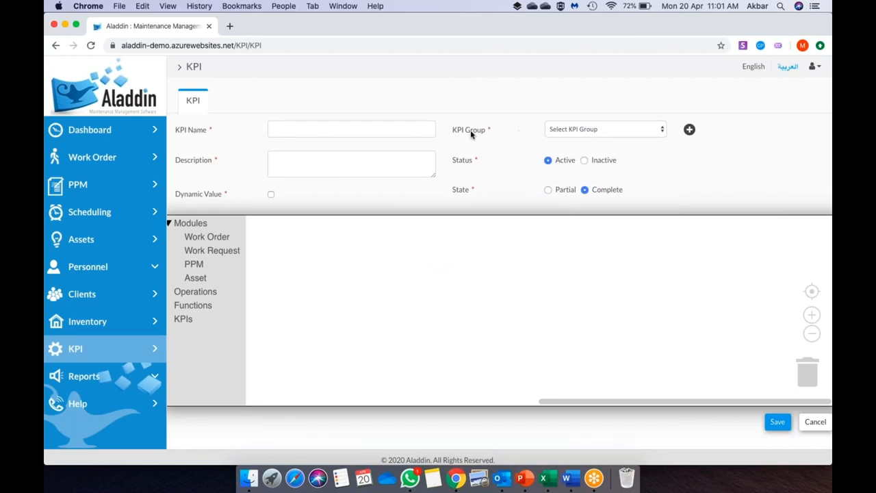
pyautogui.click(378, 131)
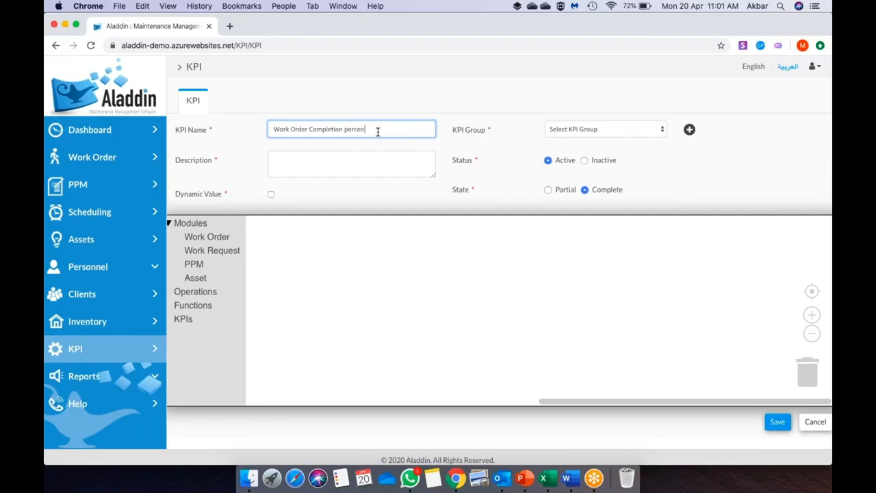
pyautogui.click(624, 131)
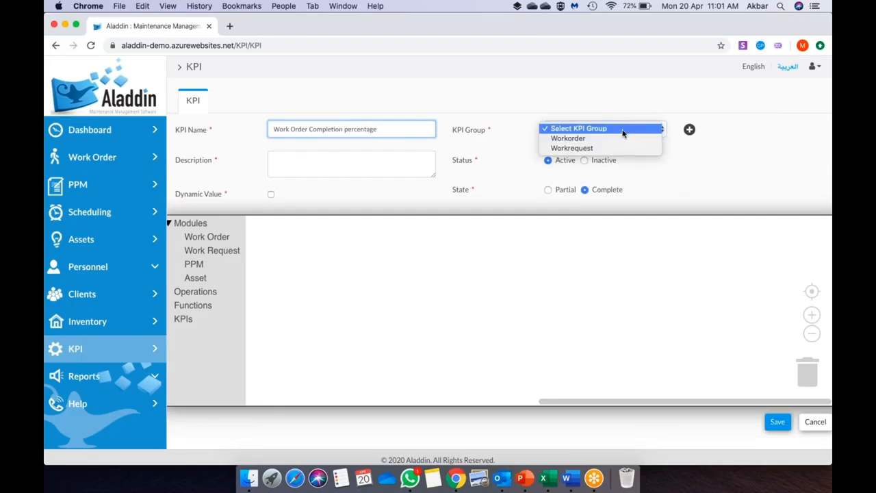
pyautogui.click(608, 138)
pyautogui.click(300, 159)
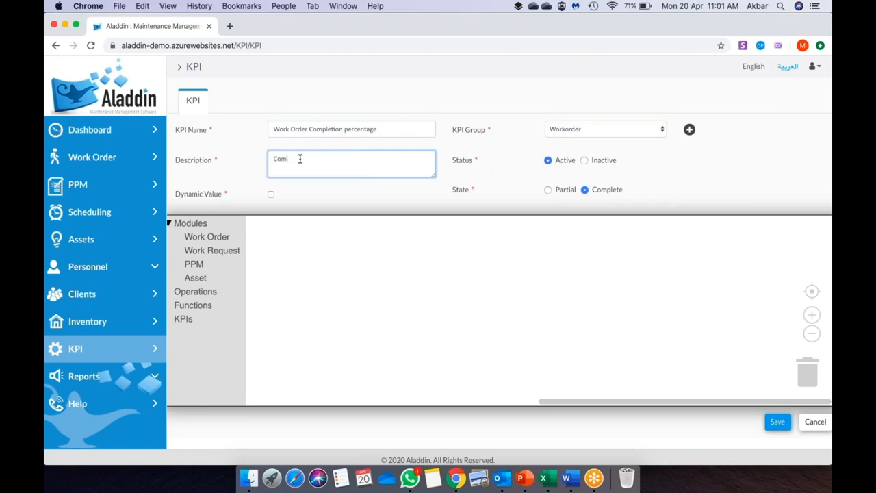
pyautogui.write('Complete')
pyautogui.click(271, 193)
# - Build the formula WO Comp 1 % WO Comp 2 from KPI and operator blocks
pyautogui.click(201, 319)
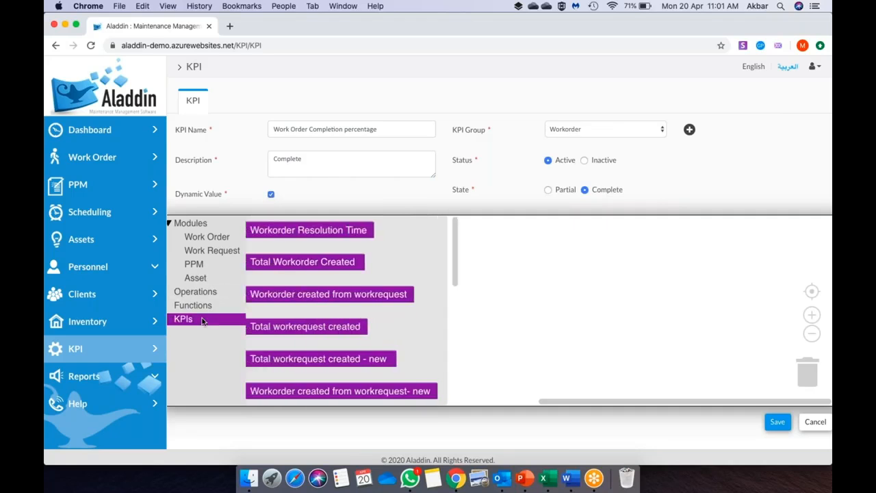
pyautogui.scroll(-5, 308, 342)
pyautogui.moveTo(288, 360); pyautogui.dragTo(466, 289)
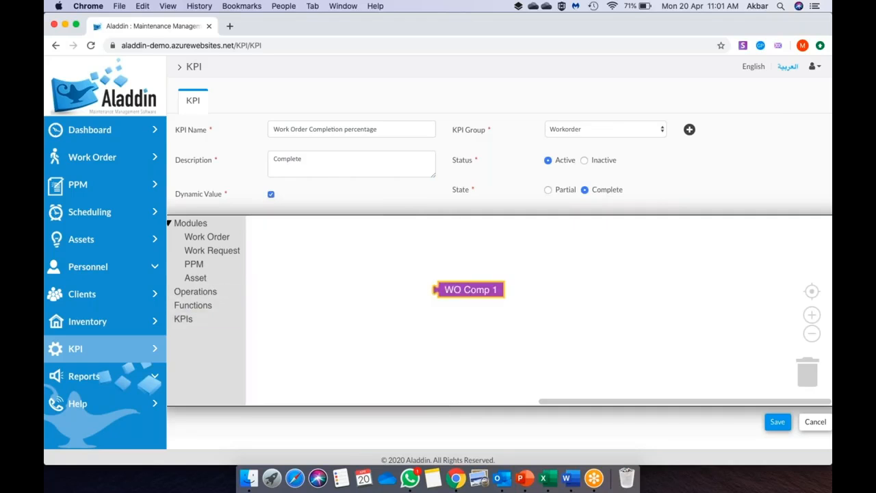
pyautogui.click(202, 319)
pyautogui.moveTo(295, 387); pyautogui.dragTo(595, 304)
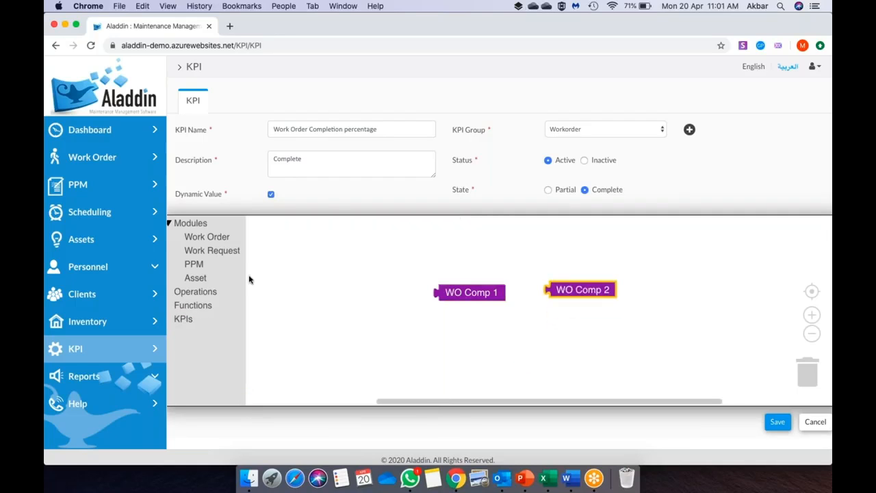
pyautogui.click(195, 291)
pyautogui.moveTo(293, 234); pyautogui.dragTo(297, 239)
pyautogui.click(293, 233)
pyautogui.click(305, 358)
pyautogui.moveTo(488, 289); pyautogui.dragTo(317, 230)
pyautogui.moveTo(582, 293); pyautogui.dragTo(542, 299)
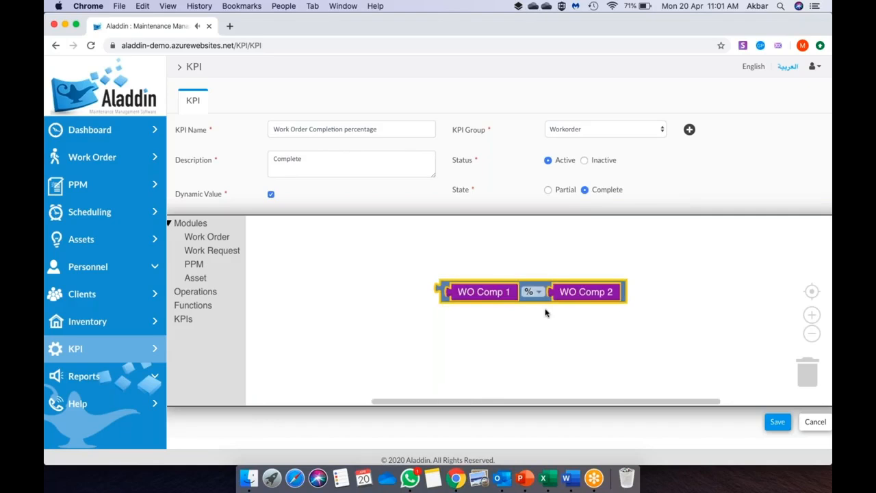
# - Save the Work Order Completion percentage KPI and reload the page
pyautogui.click(779, 424)
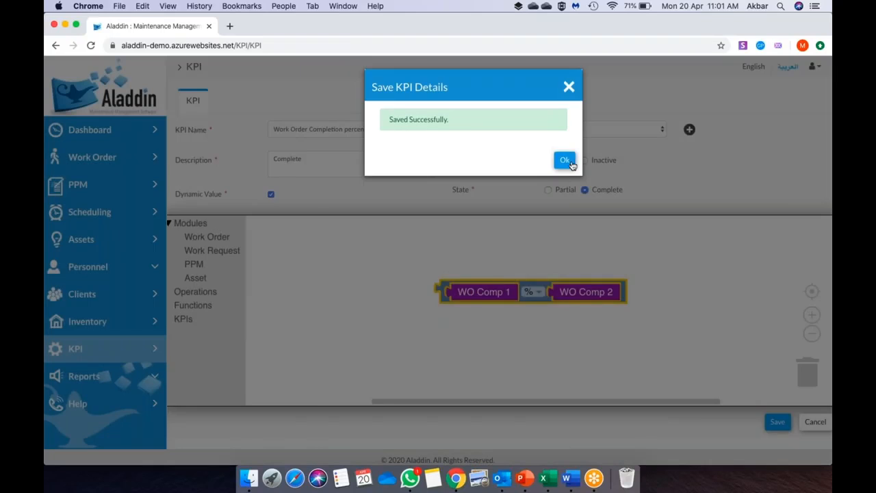
pyautogui.click(565, 161)
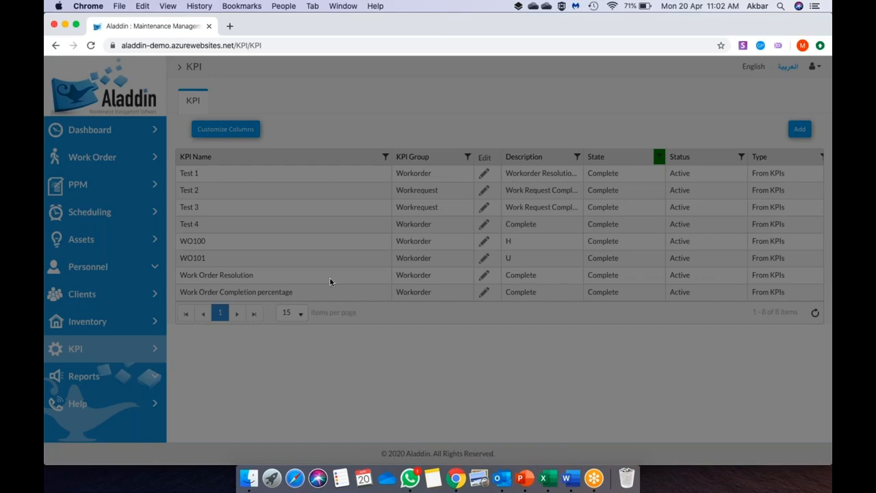
pyautogui.click(410, 45)
pyautogui.press('Return')
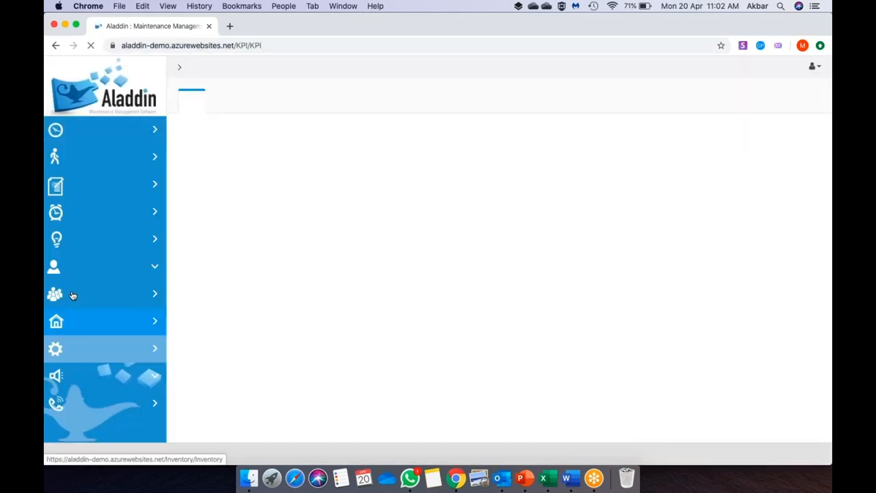
pyautogui.click(109, 268)
# - Open the SLA of Sub Con 1's Maintenance of Building A contract and add a KPI
pyautogui.click(99, 293)
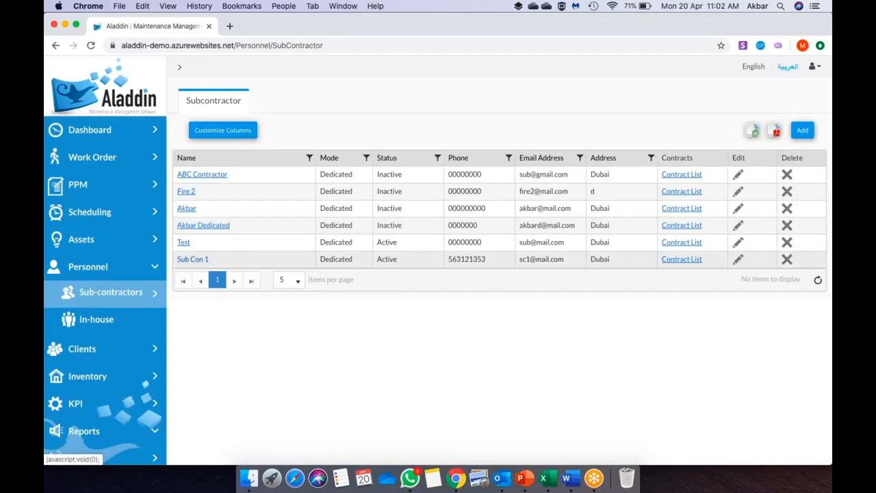
pyautogui.click(680, 260)
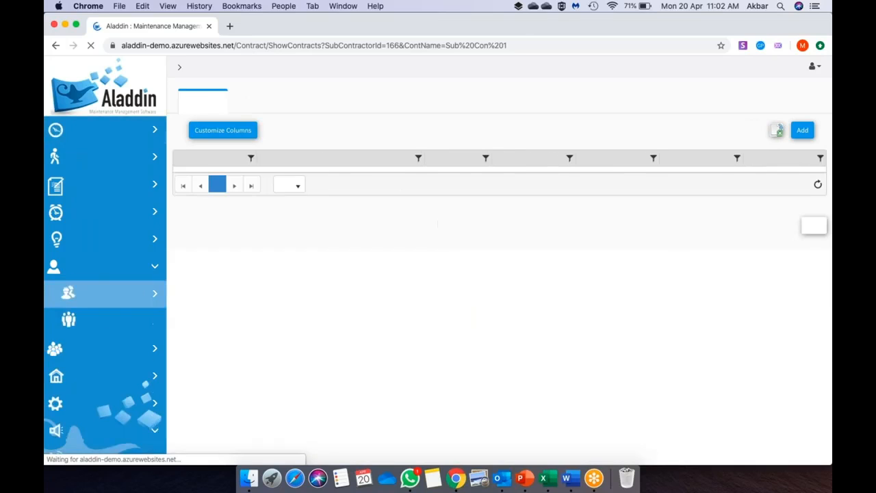
pyautogui.click(322, 175)
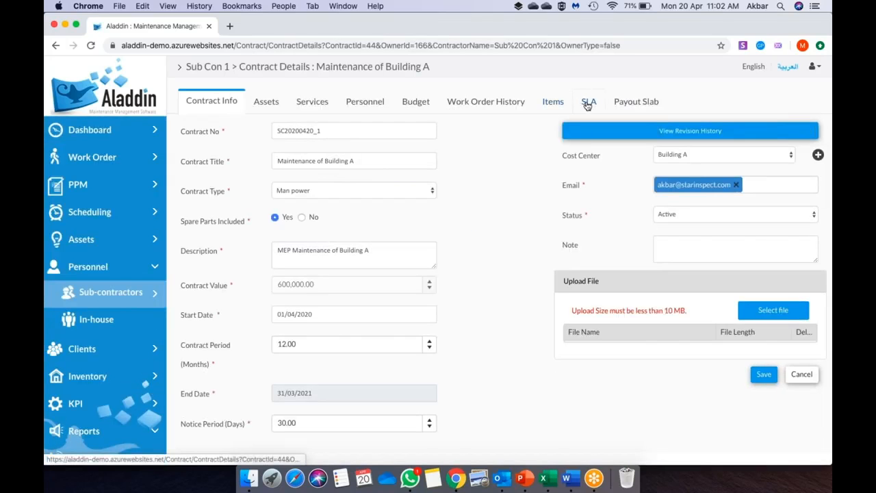
pyautogui.click(587, 104)
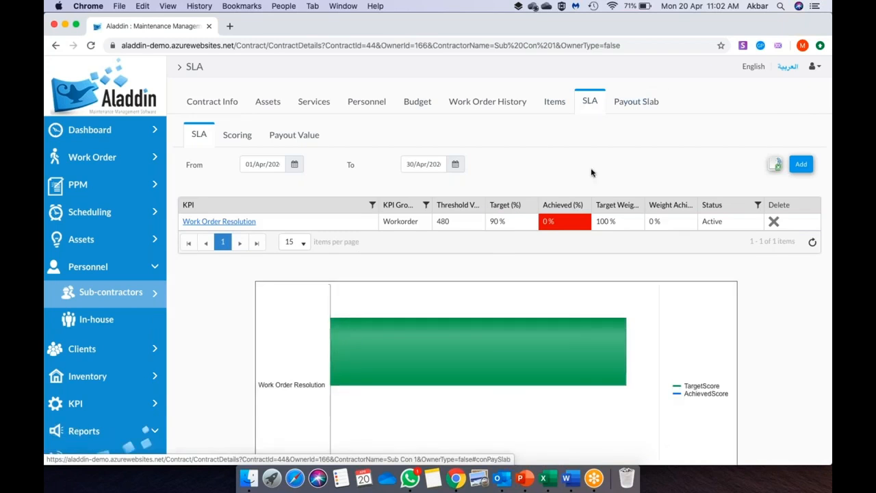
pyautogui.scroll(-1, 592, 172)
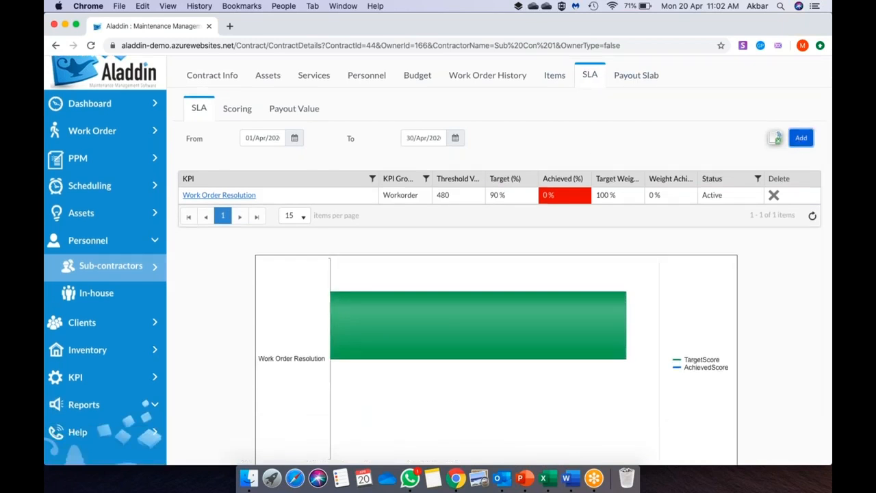
pyautogui.click(801, 138)
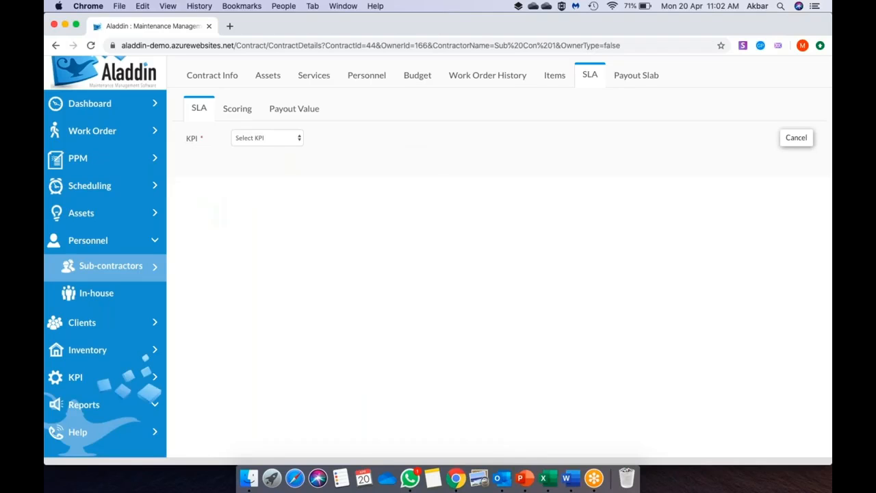
# - Set the SLA entry to Work Order Completion percentage, Active, with target score >= 90%
pyautogui.click(260, 140)
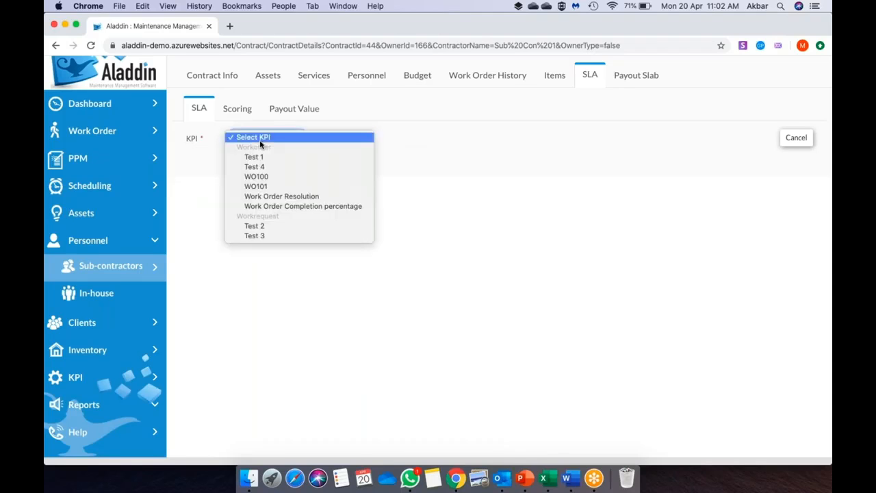
pyautogui.click(285, 212)
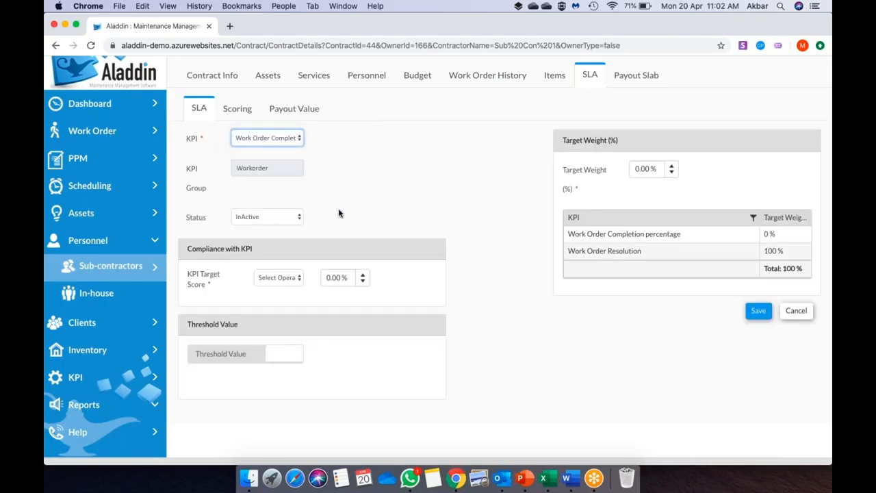
pyautogui.scroll(-1, 338, 212)
pyautogui.click(277, 204)
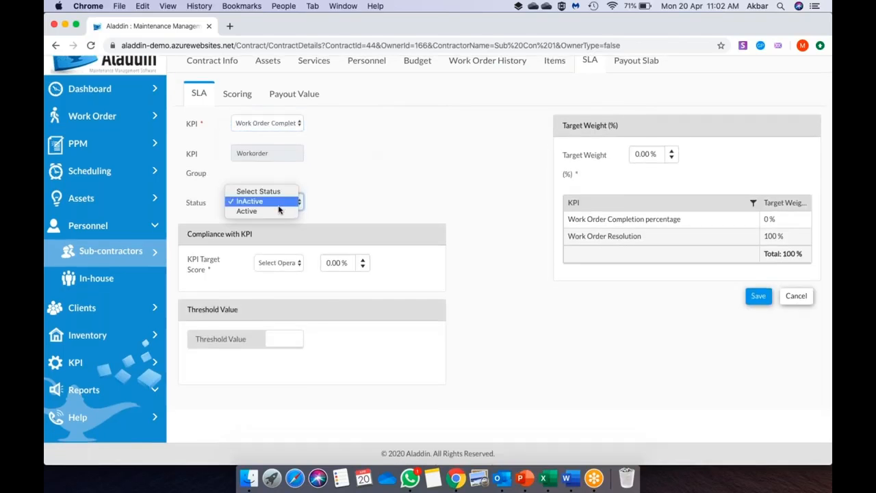
pyautogui.click(276, 212)
pyautogui.click(283, 264)
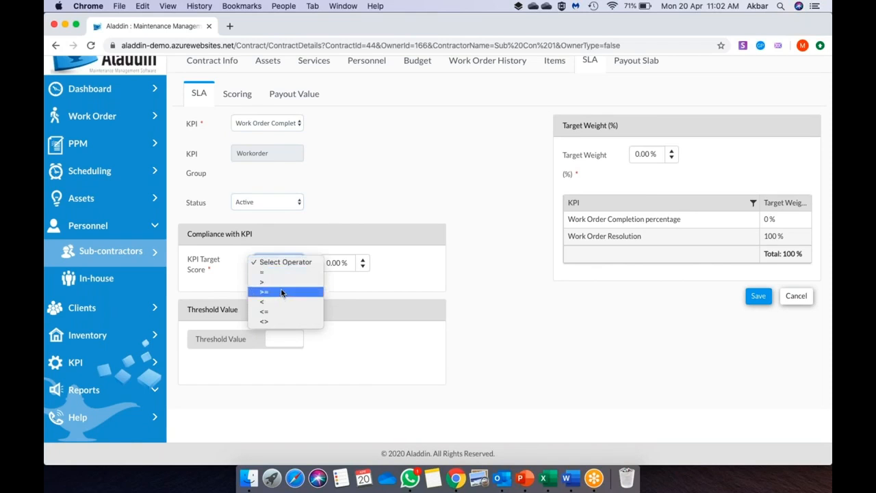
pyautogui.click(277, 293)
pyautogui.click(332, 262)
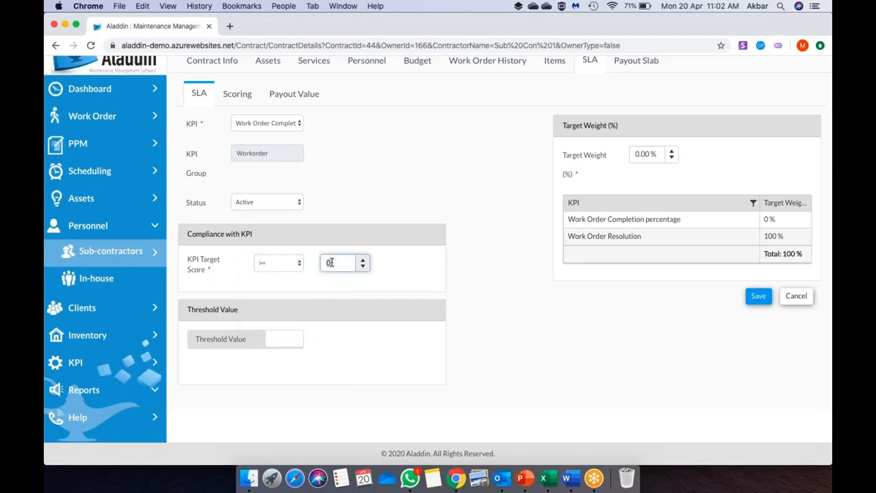
pyautogui.write('90')
pyautogui.click(498, 312)
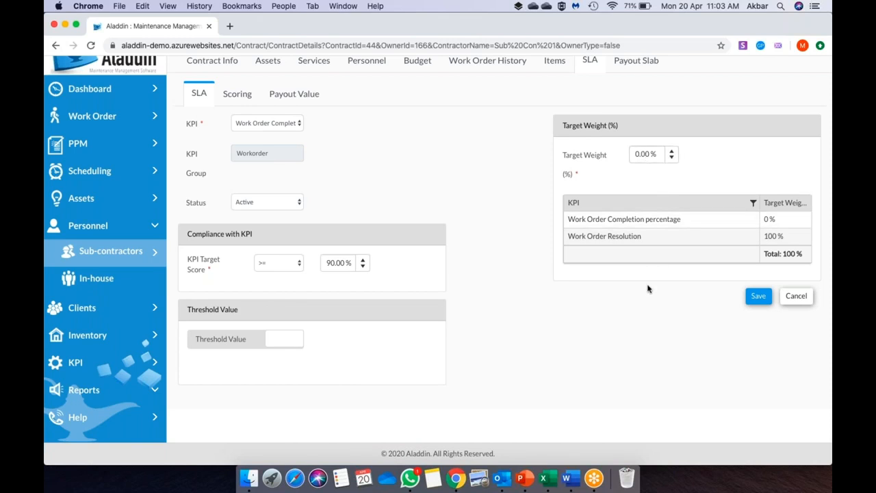
pyautogui.scroll(2, 647, 289)
pyautogui.click(590, 101)
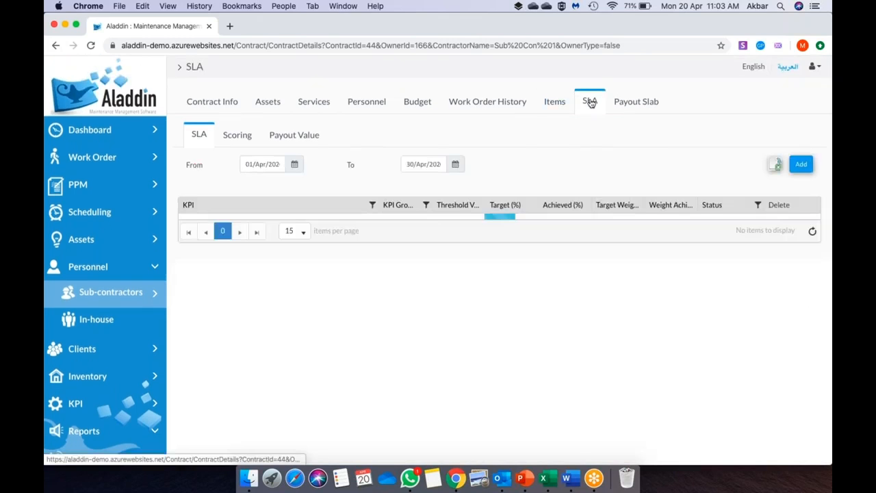
# - Change Work Order Resolution's SLA target weight to 50% and save it
pyautogui.click(226, 221)
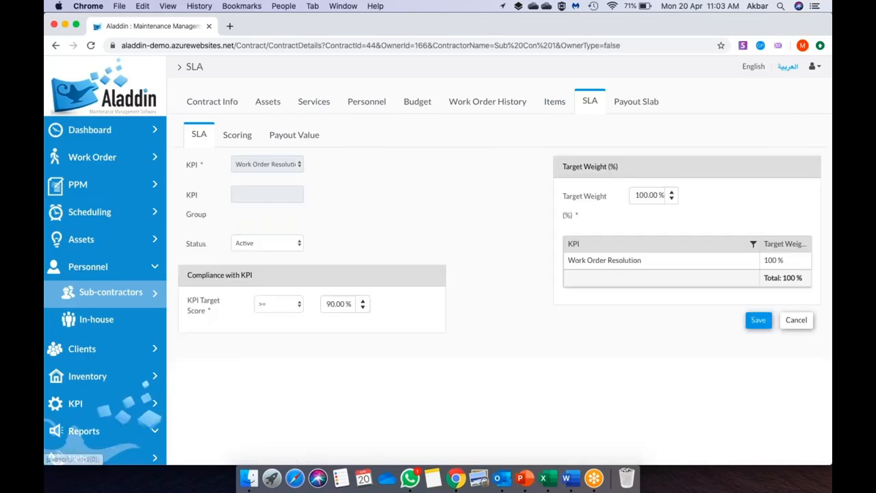
pyautogui.click(642, 196)
pyautogui.doubleClick(642, 195)
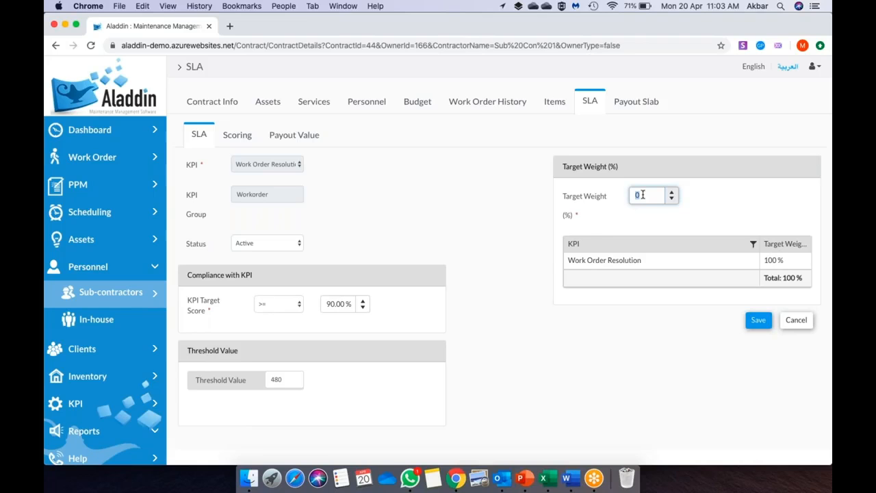
pyautogui.click(758, 319)
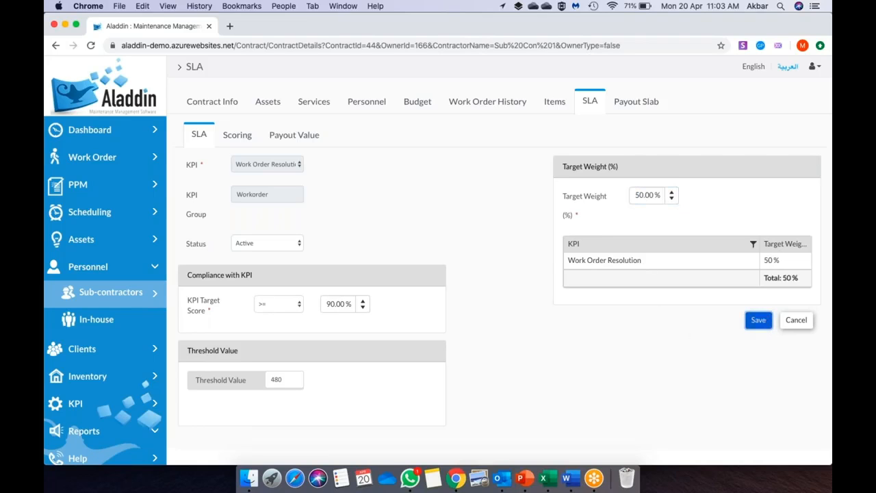
pyautogui.click(497, 132)
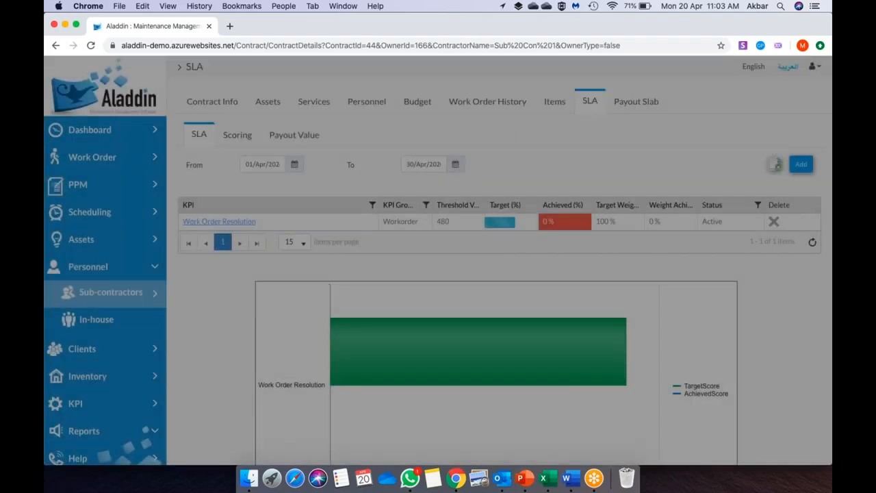
pyautogui.click(800, 167)
# - Add Work Order Completion percentage as an Active SLA KPI with target score >= 90
pyautogui.click(250, 165)
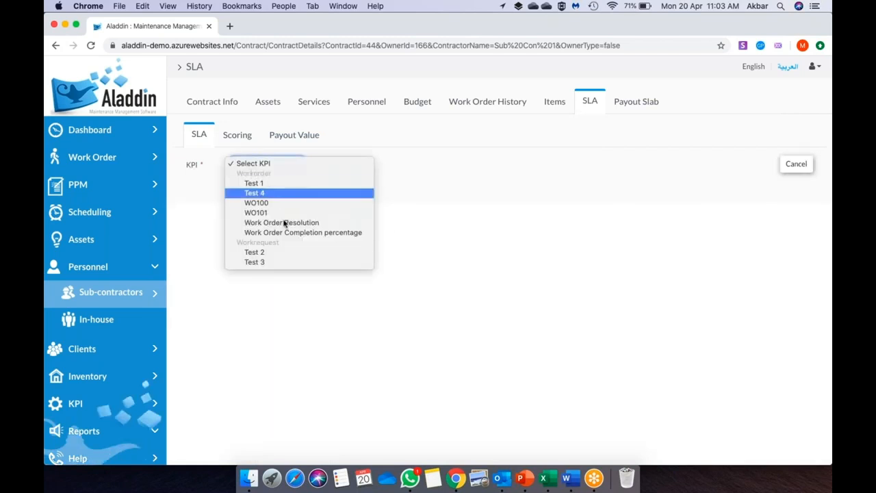
pyautogui.click(285, 232)
pyautogui.click(267, 243)
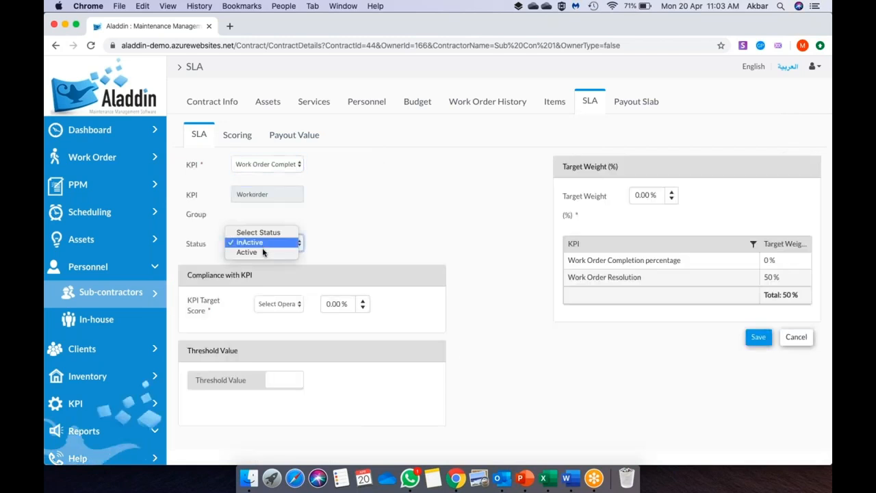
pyautogui.click(263, 253)
pyautogui.click(278, 306)
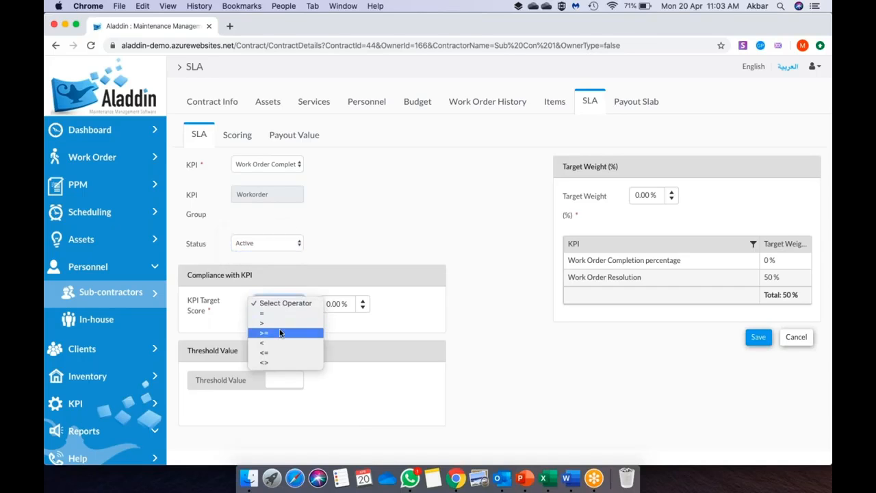
pyautogui.click(279, 333)
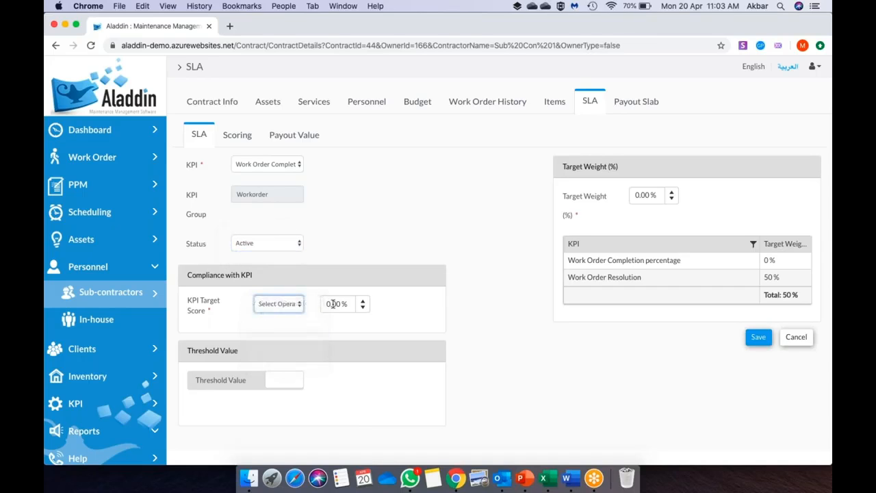
pyautogui.click(332, 303)
pyautogui.write('90')
pyautogui.click(509, 346)
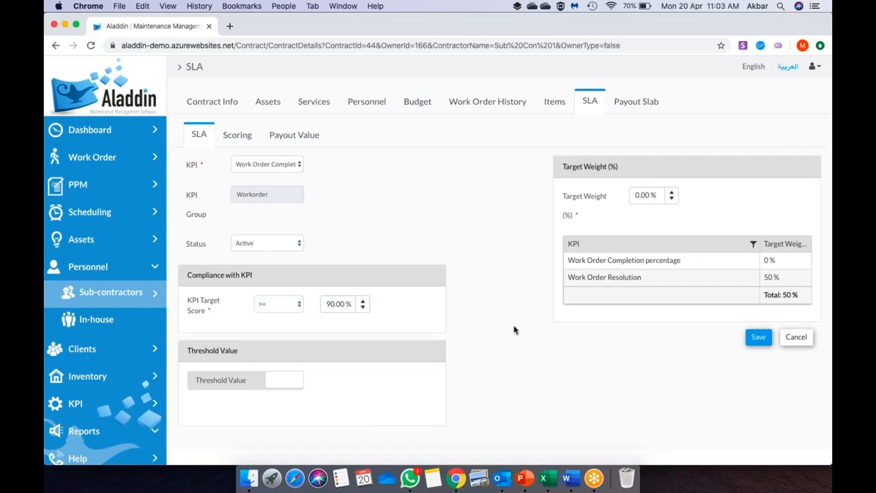
# - Set its target weight to 50% and save the SLA entry
pyautogui.click(649, 195)
pyautogui.press('BackSpace')
pyautogui.write('50')
pyautogui.click(677, 347)
pyautogui.click(758, 336)
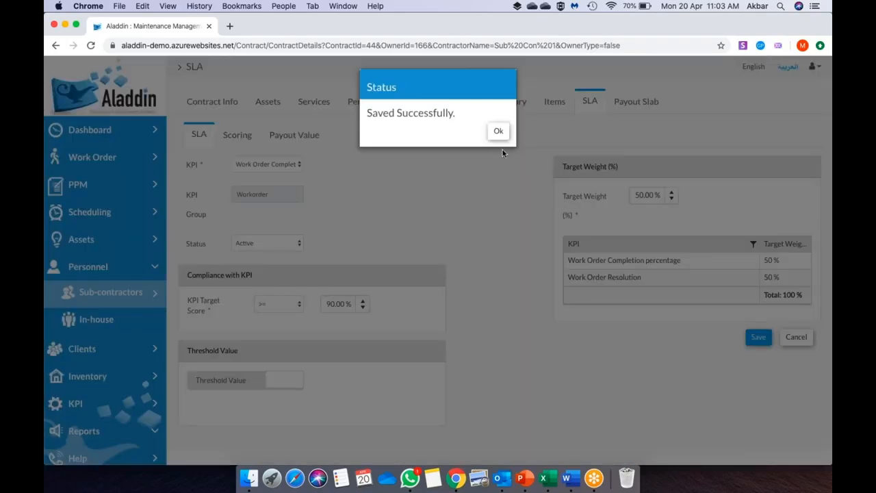
pyautogui.click(497, 131)
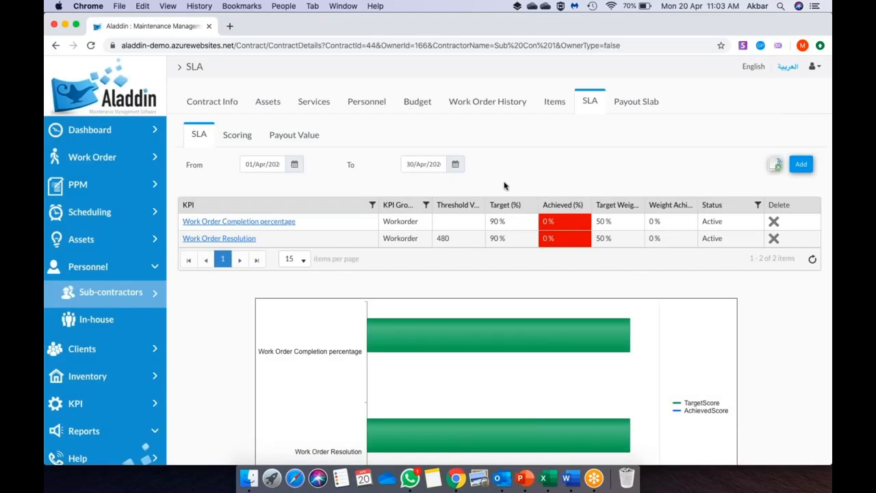
pyautogui.scroll(-3, 484, 338)
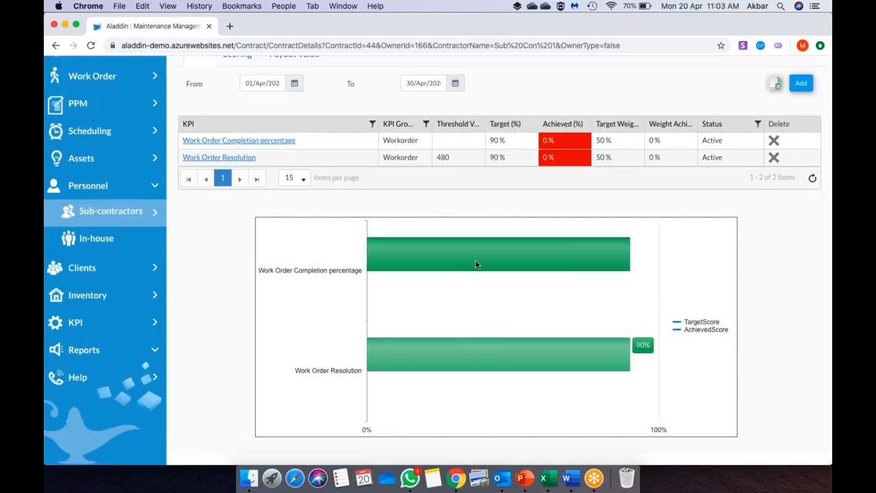
pyautogui.scroll(2, 380, 237)
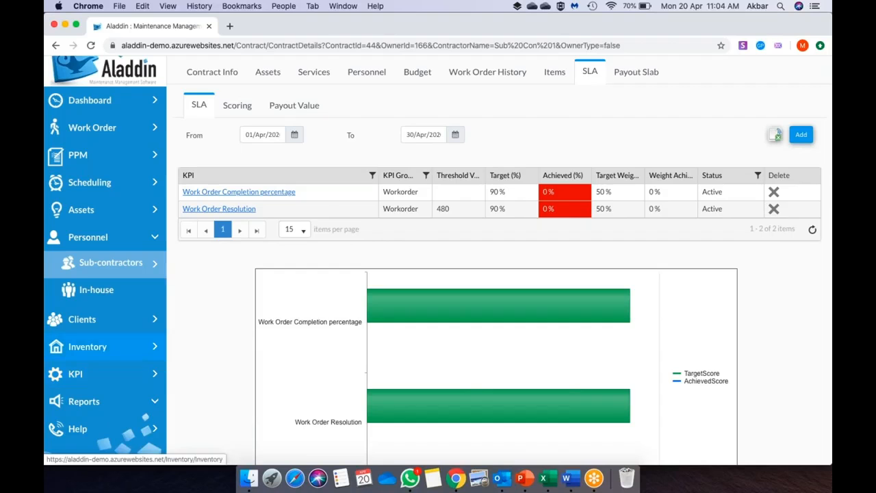
pyautogui.click(294, 135)
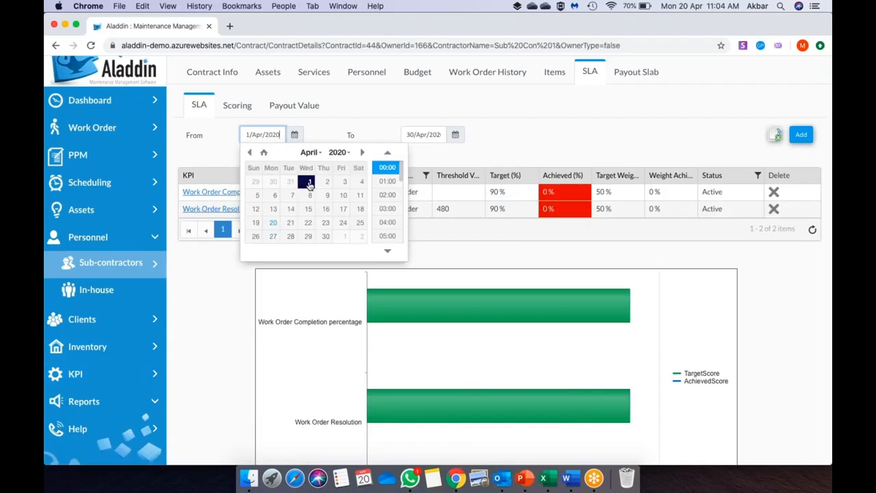
pyautogui.click(467, 159)
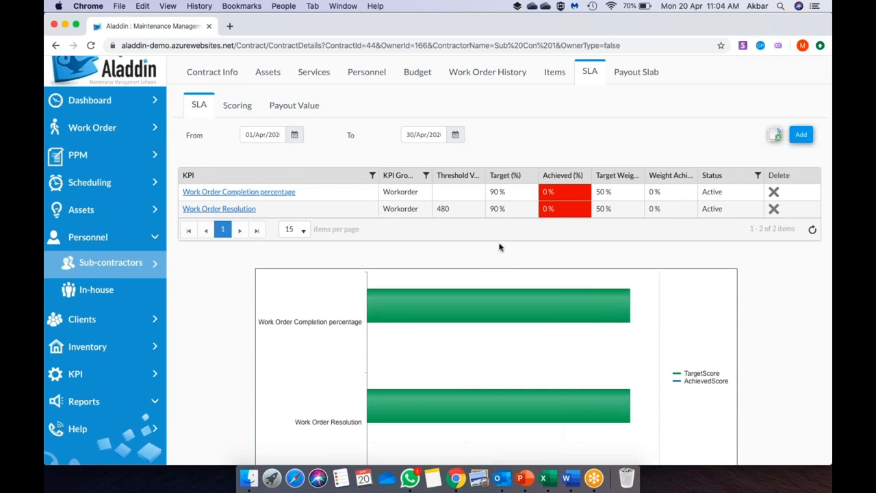
pyautogui.scroll(-3, 499, 247)
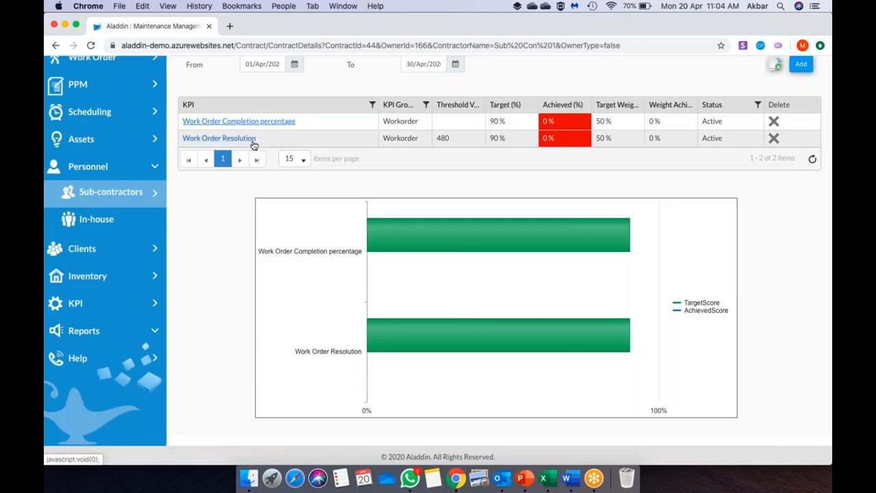
pyautogui.scroll(5, 547, 168)
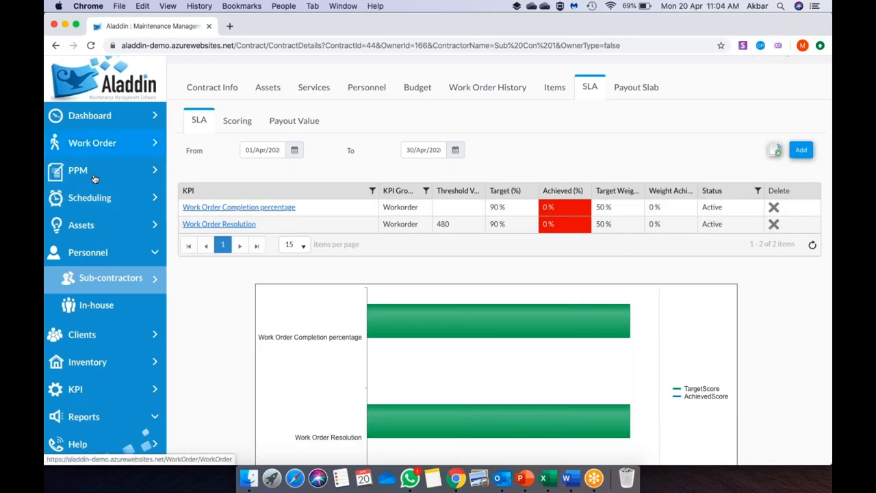
# - Start a new Operations & Maintenance work request with the problem description 'KPI test'
pyautogui.click(102, 152)
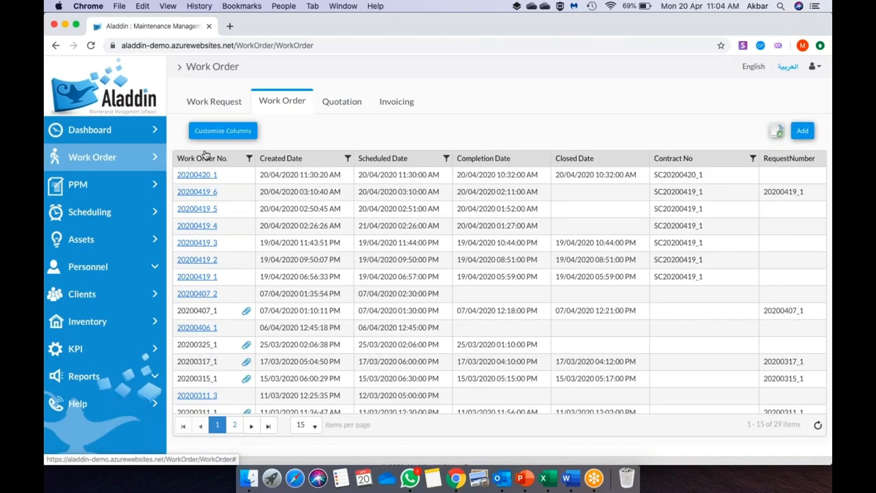
pyautogui.click(220, 100)
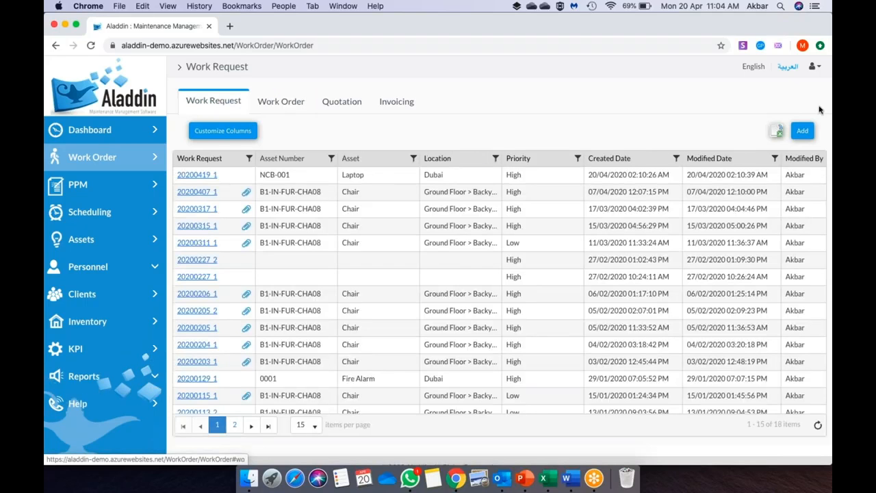
pyautogui.click(802, 130)
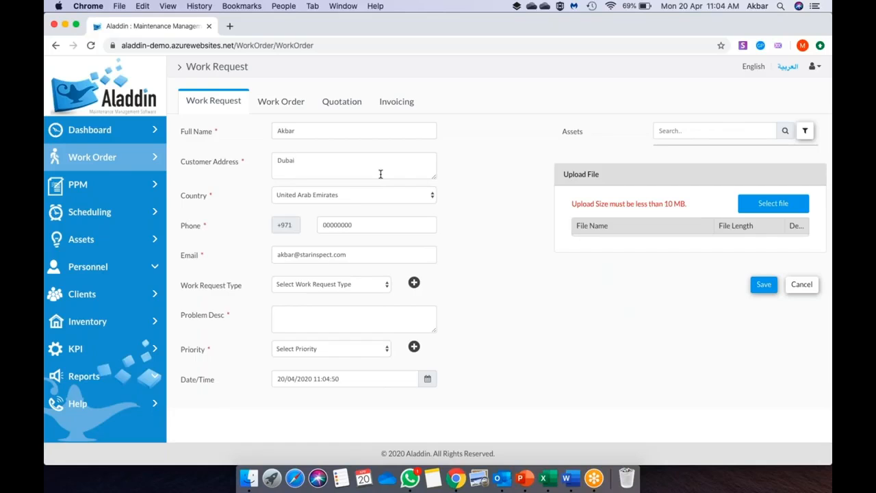
pyautogui.click(326, 285)
pyautogui.click(328, 293)
pyautogui.click(323, 316)
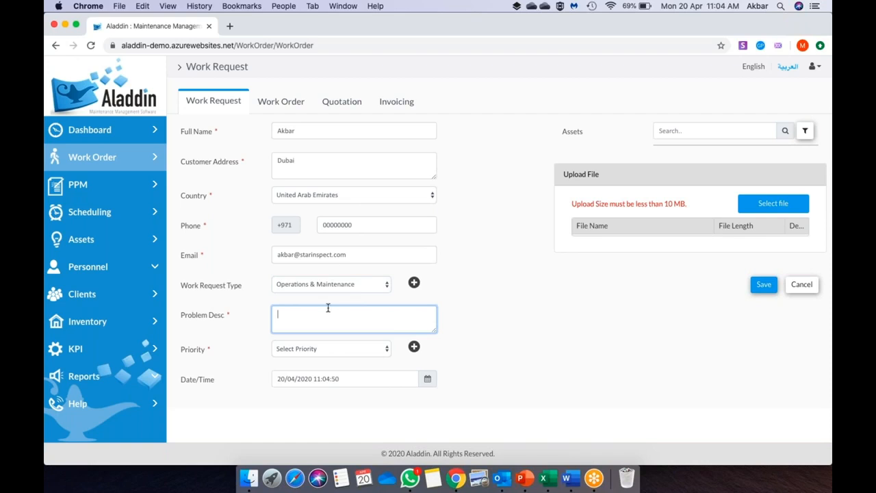
pyautogui.write('KPOI')
pyautogui.write(' test')
# - Set Low priority, attach the Main Pump asset, and save the request
pyautogui.click(337, 356)
pyautogui.click(327, 366)
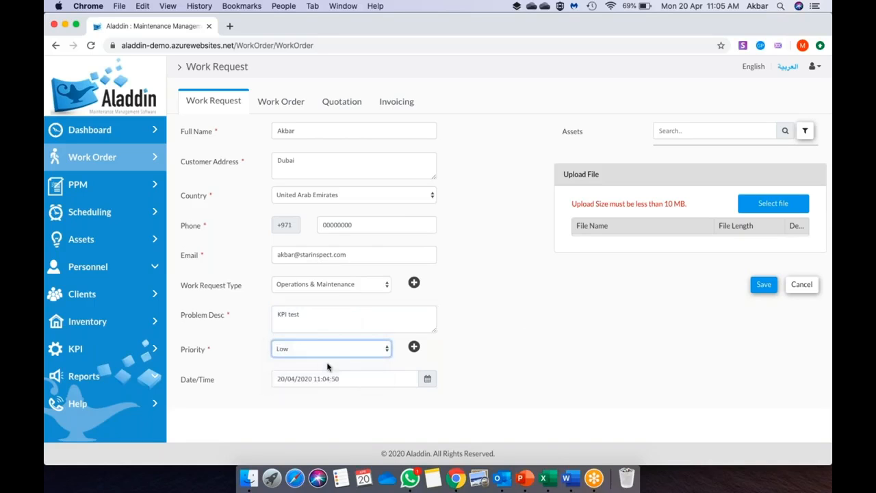
pyautogui.click(738, 132)
pyautogui.write('main')
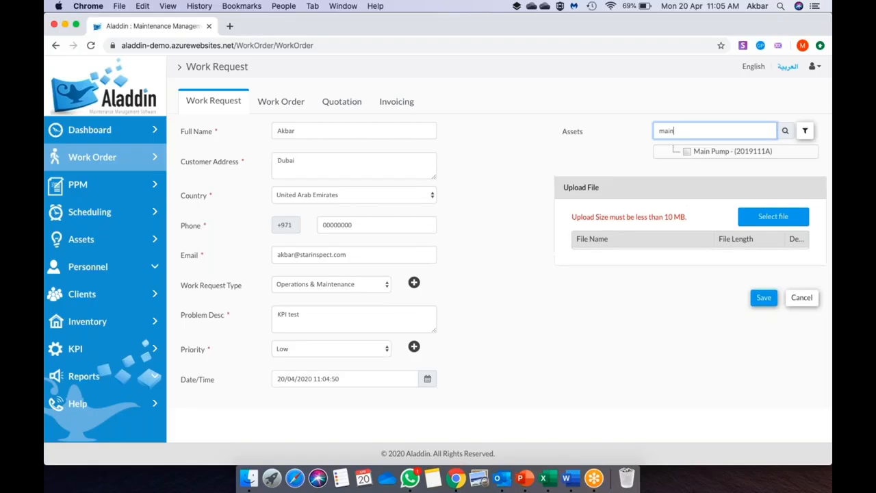
pyautogui.click(686, 151)
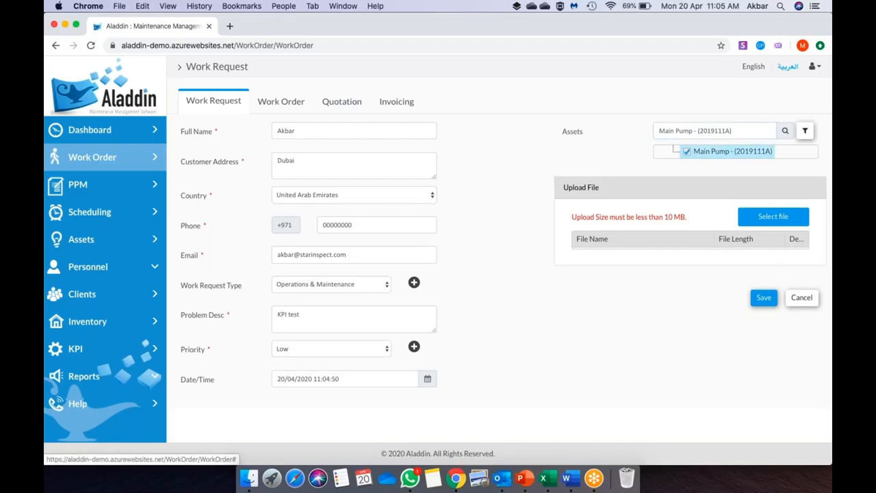
pyautogui.click(765, 301)
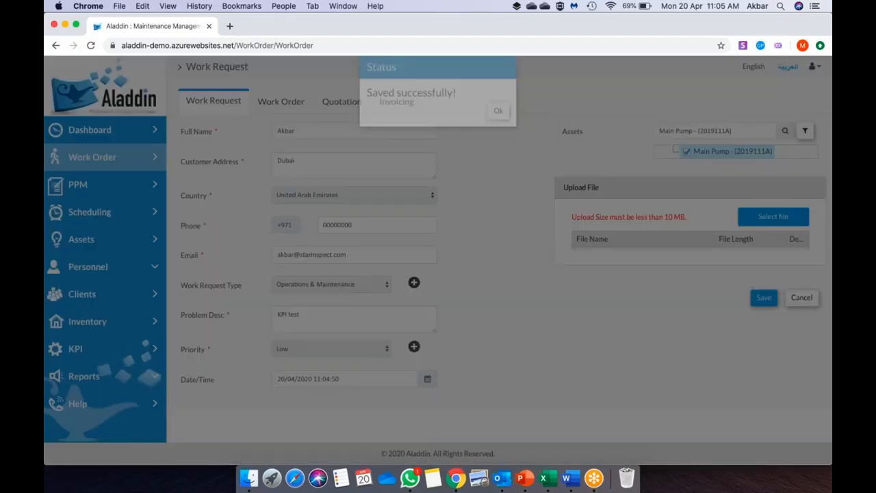
pyautogui.click(496, 131)
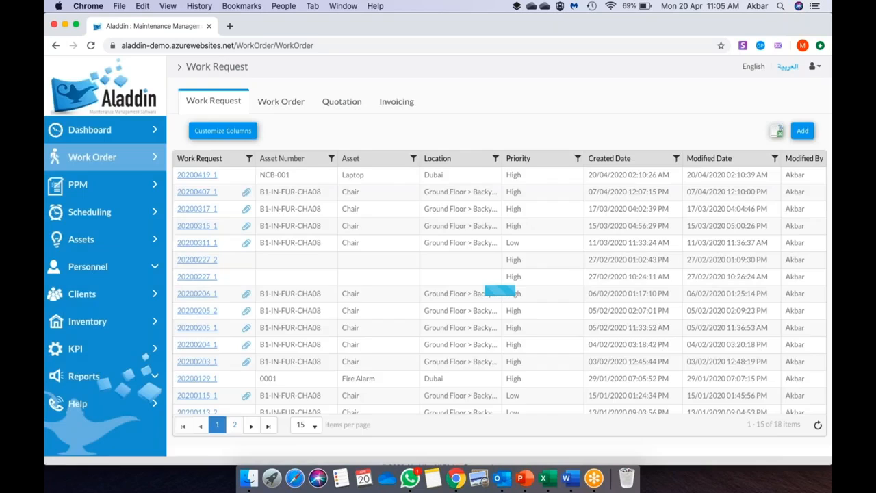
# - Reopen the KPI test work request and save its status as Approved instead of Pending
pyautogui.click(199, 176)
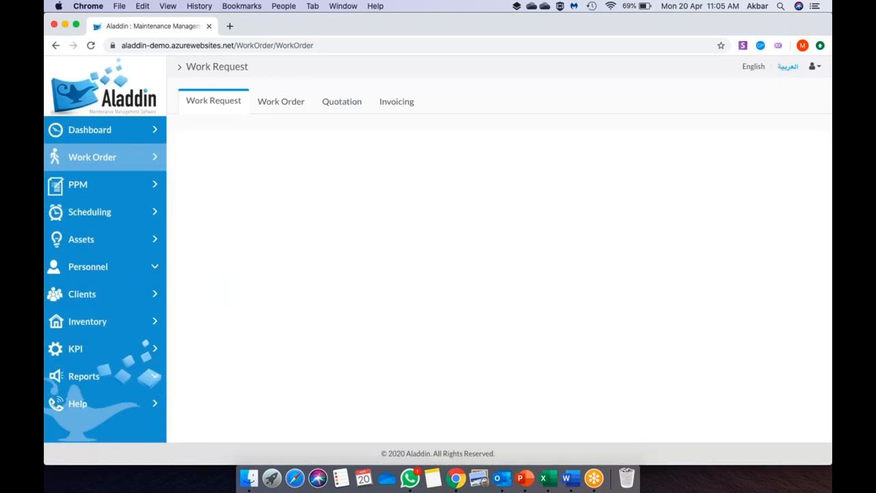
pyautogui.click(762, 258)
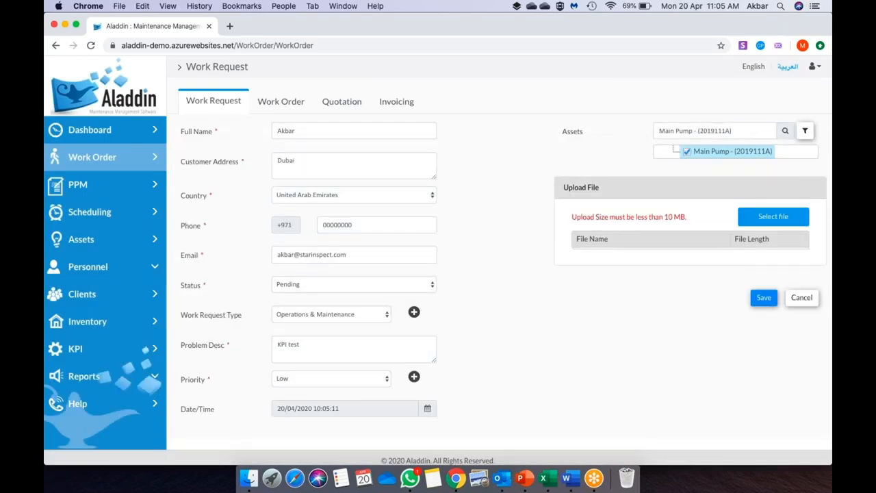
pyautogui.scroll(-1, 506, 345)
pyautogui.click(340, 282)
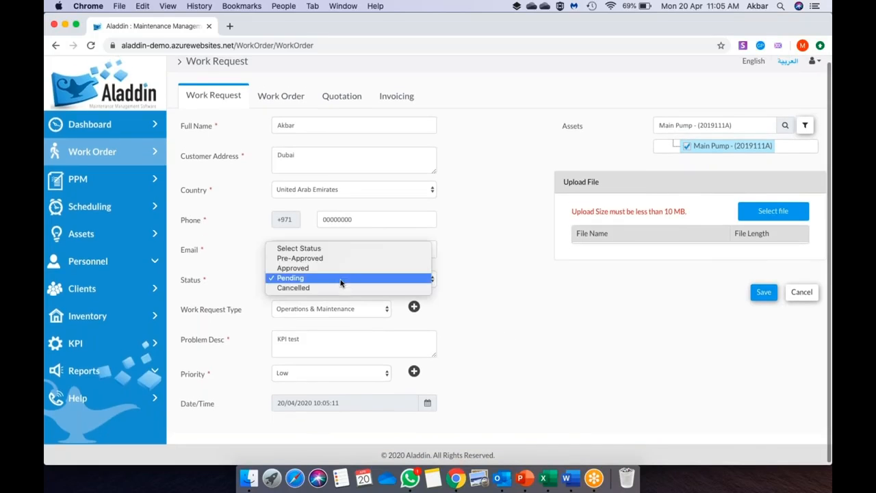
pyautogui.click(317, 269)
pyautogui.click(767, 297)
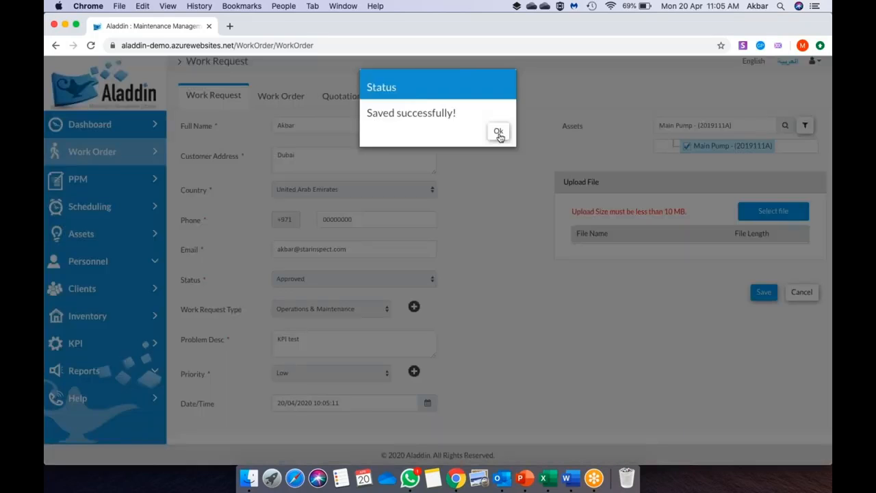
# - Describe the work order as Building A Maintenance service, Emergency type, scheduled for 20 April 2020
pyautogui.click(499, 135)
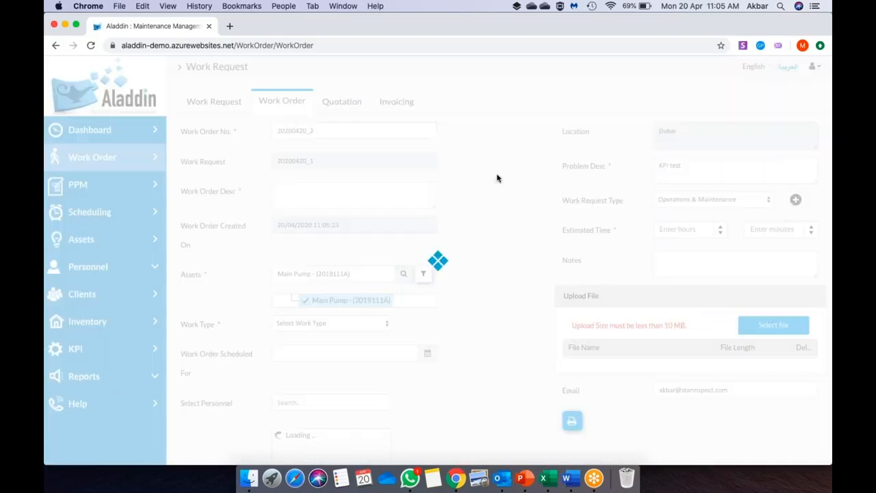
pyautogui.click(370, 196)
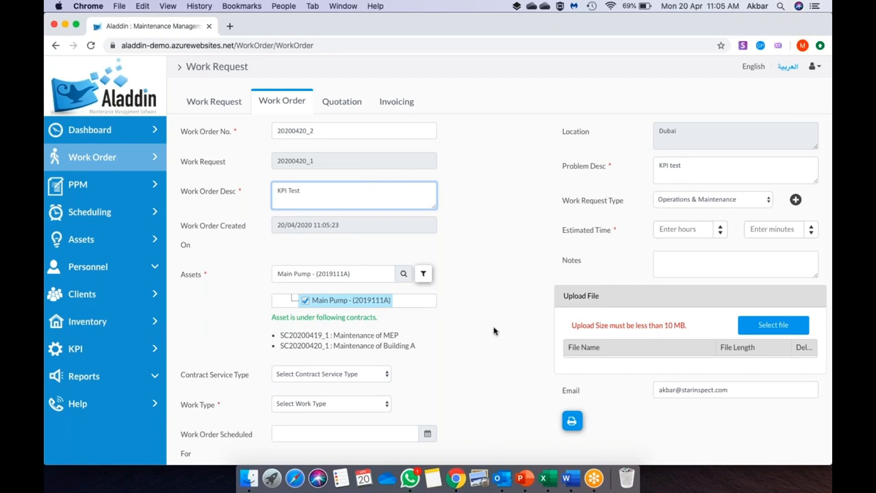
pyautogui.scroll(-2, 493, 331)
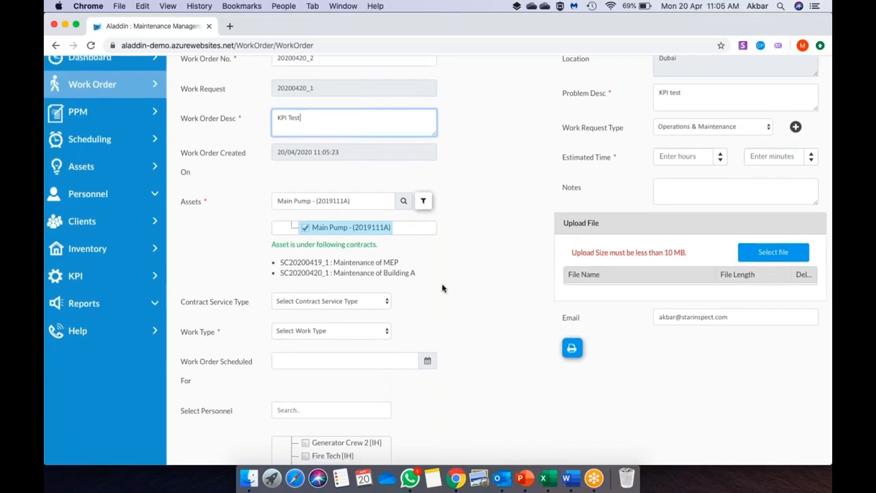
pyautogui.scroll(-1, 438, 284)
pyautogui.click(337, 259)
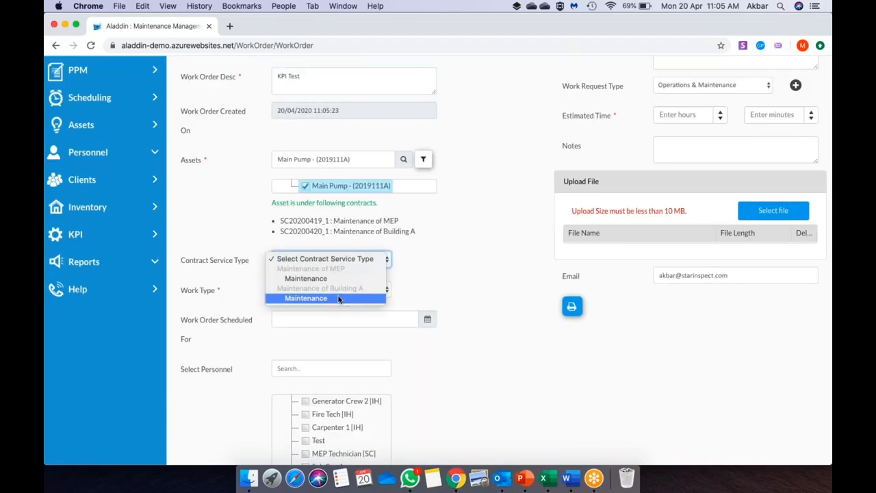
pyautogui.click(338, 298)
pyautogui.scroll(-2, 451, 289)
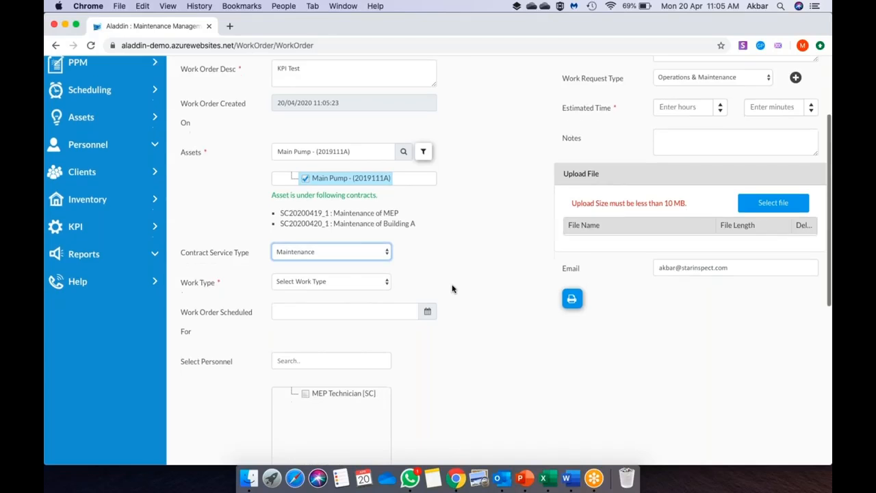
pyautogui.click(329, 227)
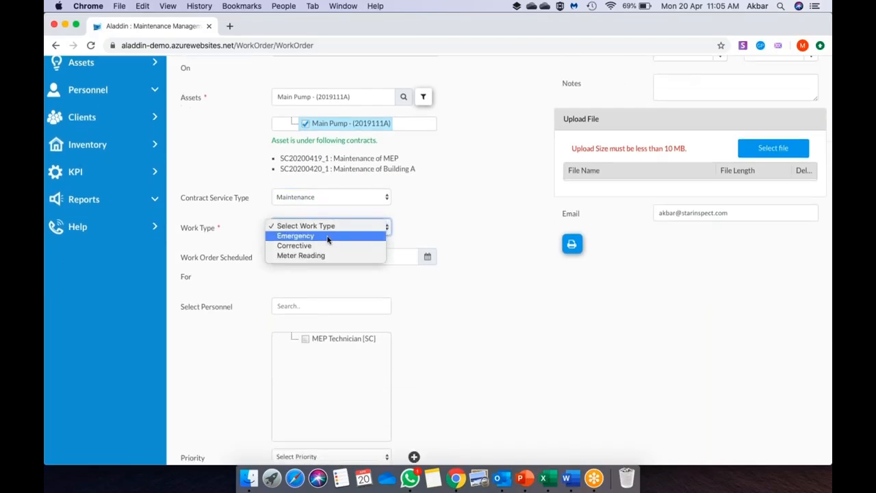
pyautogui.click(327, 239)
pyautogui.click(426, 256)
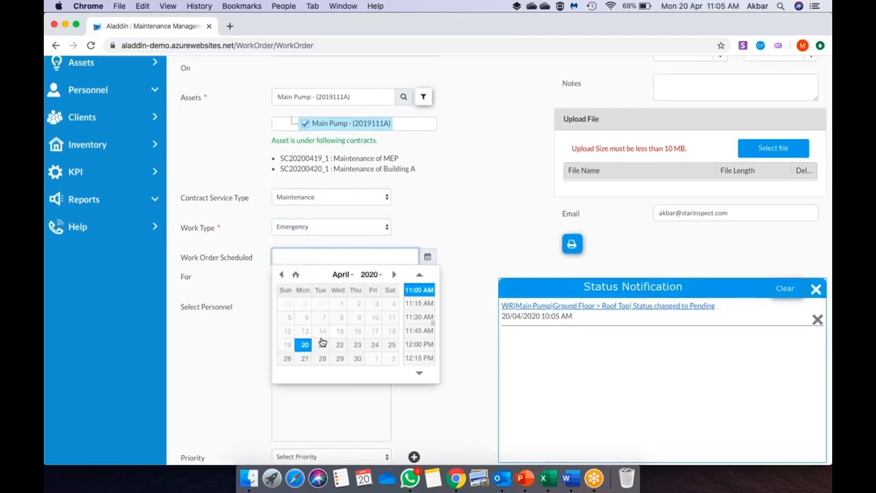
pyautogui.click(307, 346)
# - Assign the MEP Technician, enter 5 hours estimated time, and save work order 20200420_2
pyautogui.scroll(-3, 470, 279)
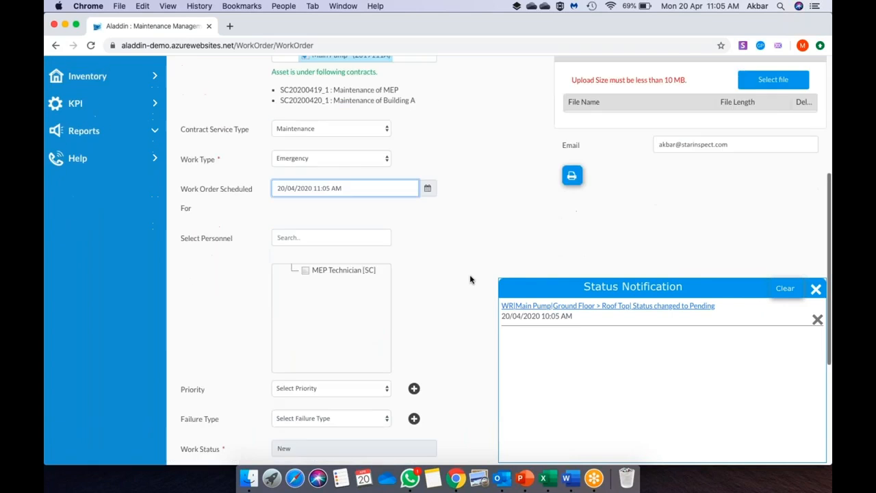
pyautogui.click(304, 232)
pyautogui.scroll(-5, 438, 236)
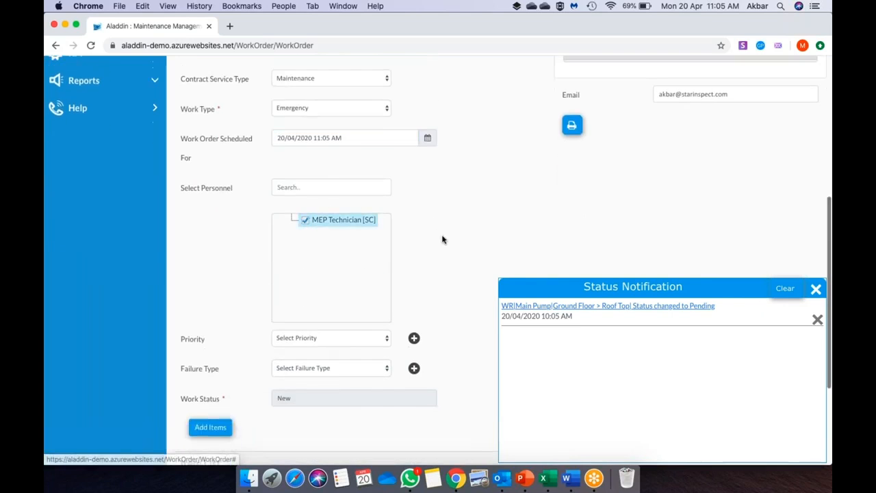
pyautogui.scroll(8, 443, 239)
pyautogui.click(690, 157)
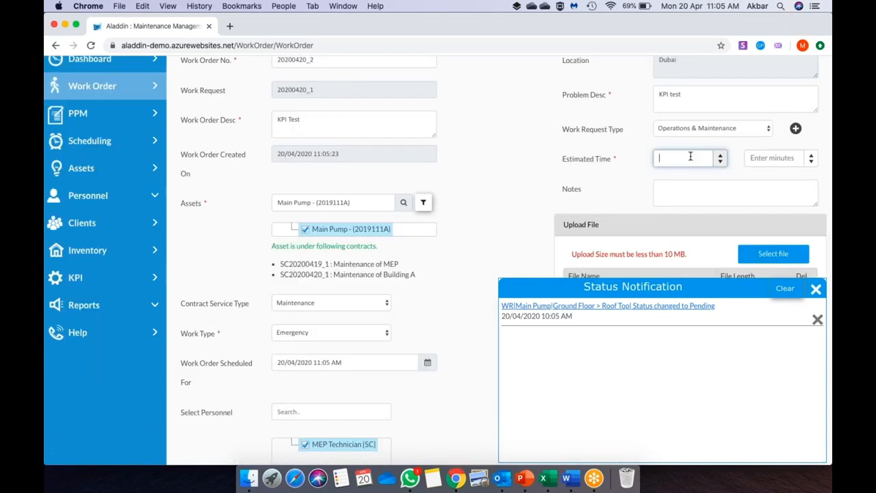
pyautogui.write('5')
pyautogui.click(541, 202)
pyautogui.scroll(-7, 541, 203)
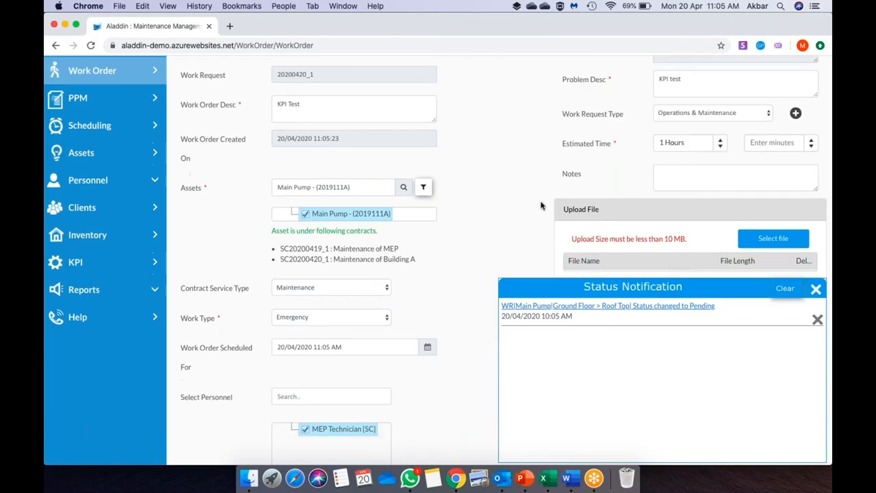
pyautogui.click(818, 318)
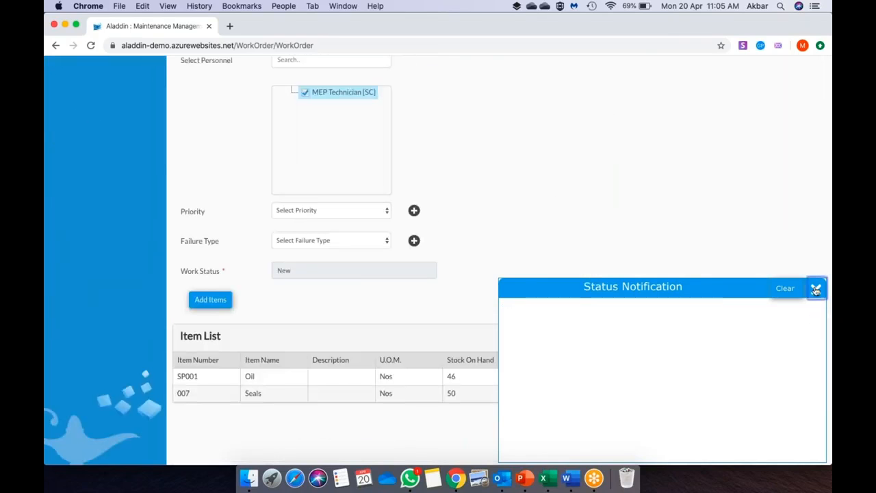
pyautogui.click(815, 288)
pyautogui.scroll(-1, 621, 264)
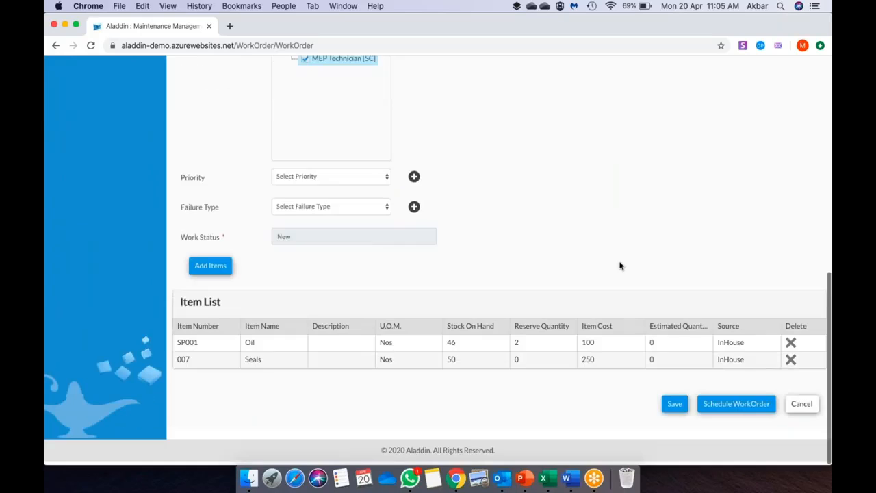
pyautogui.click(673, 408)
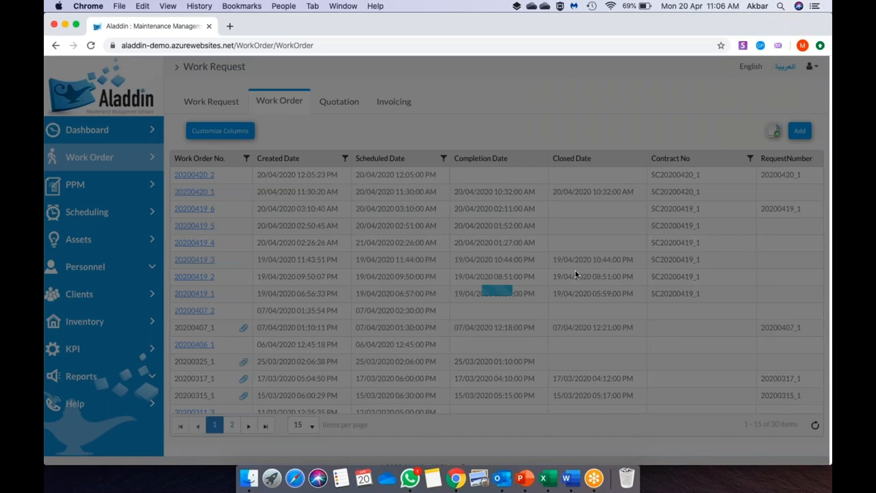
# - Open work order 20200420_2 from the Work Order list and review its details
pyautogui.hscroll(10, 575, 274)
pyautogui.hscroll(8, 575, 274)
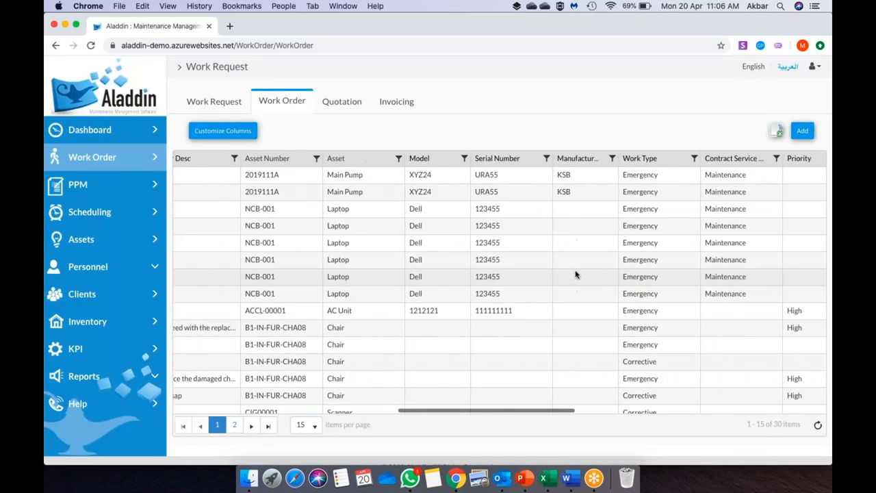
pyautogui.moveTo(669, 160); pyautogui.dragTo(701, 160)
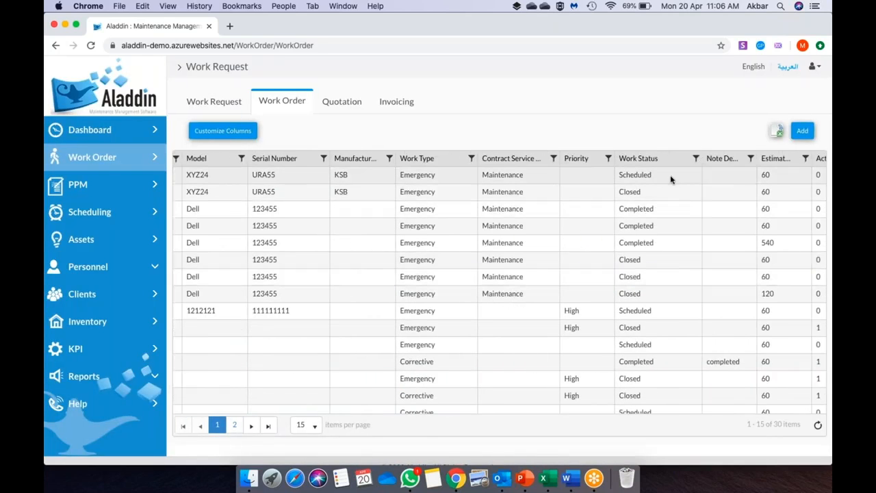
pyautogui.hscroll(-8, 596, 241)
pyautogui.hscroll(-6, 499, 288)
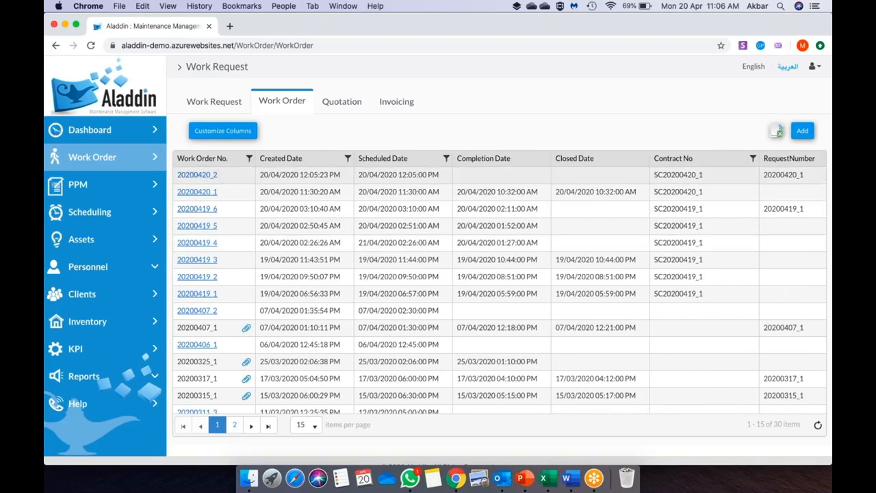
pyautogui.click(212, 179)
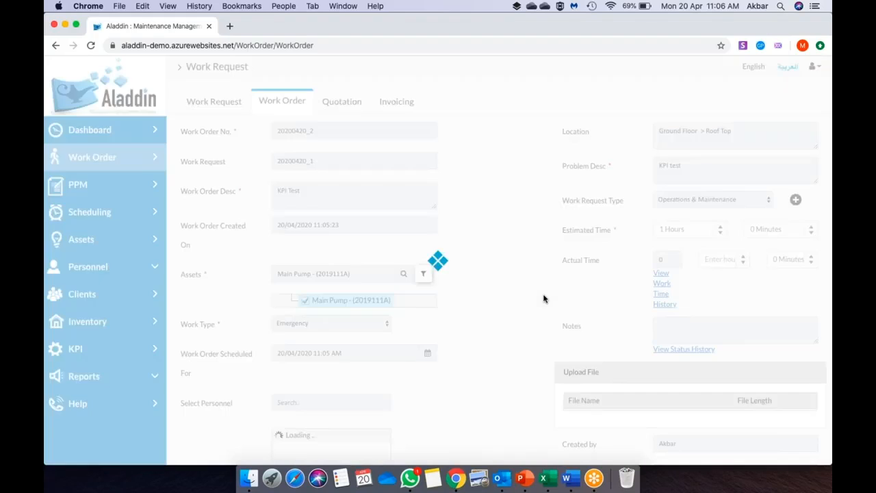
pyautogui.scroll(-3, 543, 298)
pyautogui.scroll(-10, 544, 298)
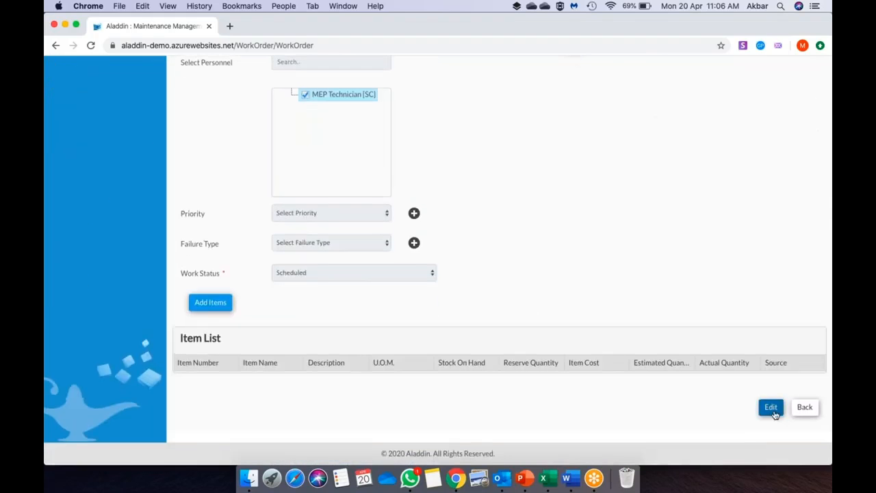
pyautogui.scroll(15, 528, 382)
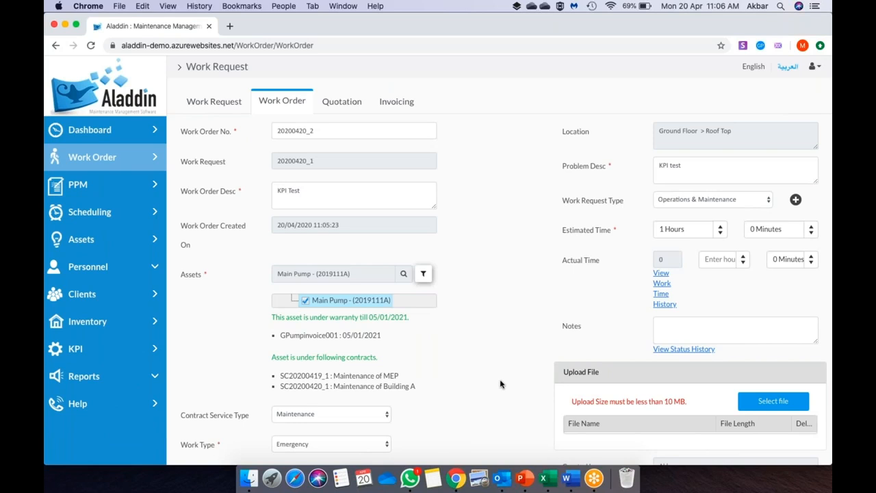
pyautogui.scroll(-8, 501, 383)
pyautogui.scroll(-5, 500, 384)
pyautogui.scroll(8, 500, 384)
pyautogui.scroll(1, 500, 384)
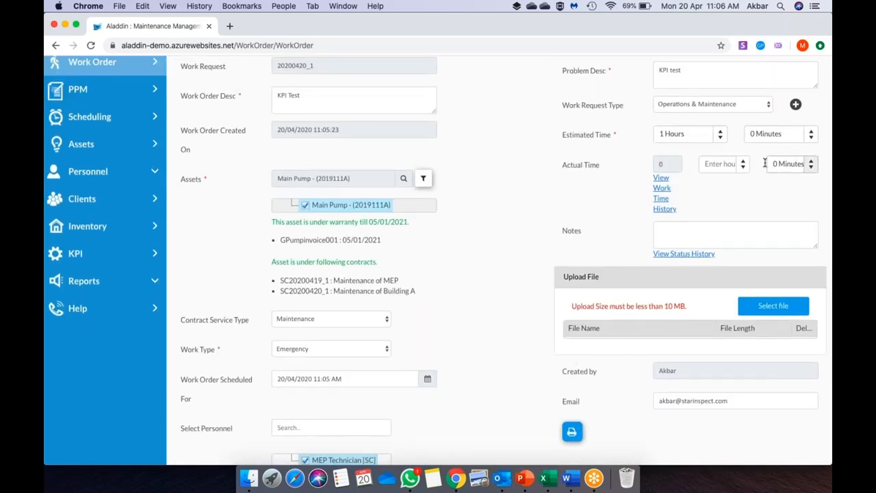
# - Enter 1 hour actual time, set status to Completed without closing, and save
pyautogui.click(723, 166)
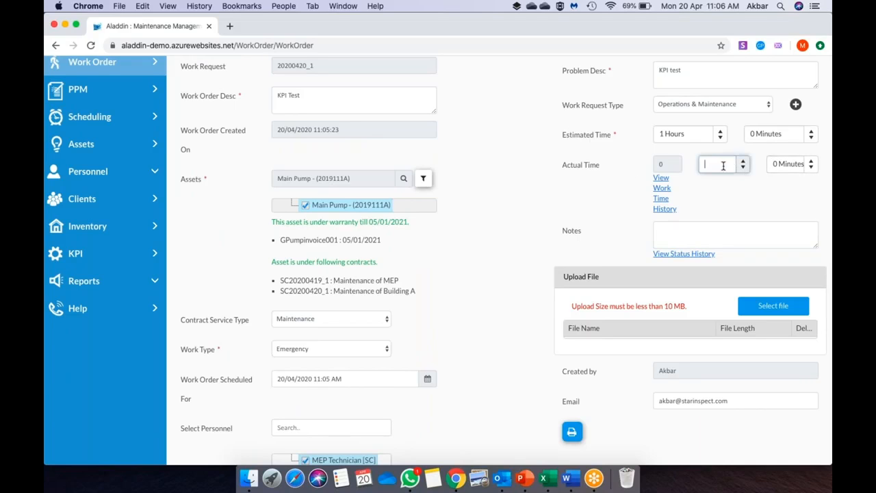
pyautogui.write('1')
pyautogui.click(524, 238)
pyautogui.scroll(-10, 525, 238)
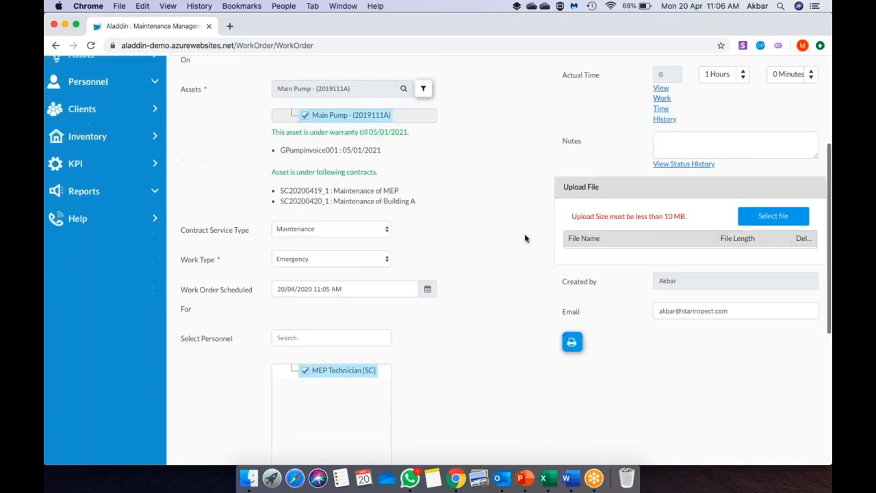
pyautogui.click(362, 274)
pyautogui.click(355, 253)
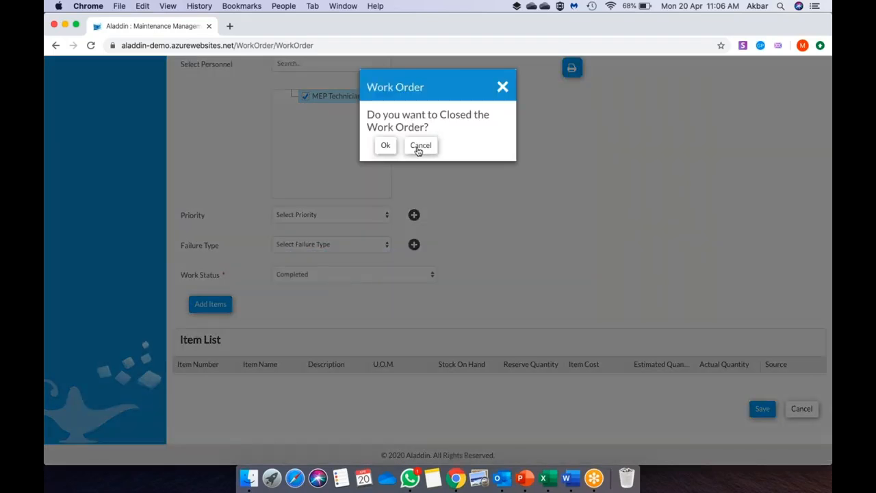
pyautogui.click(420, 145)
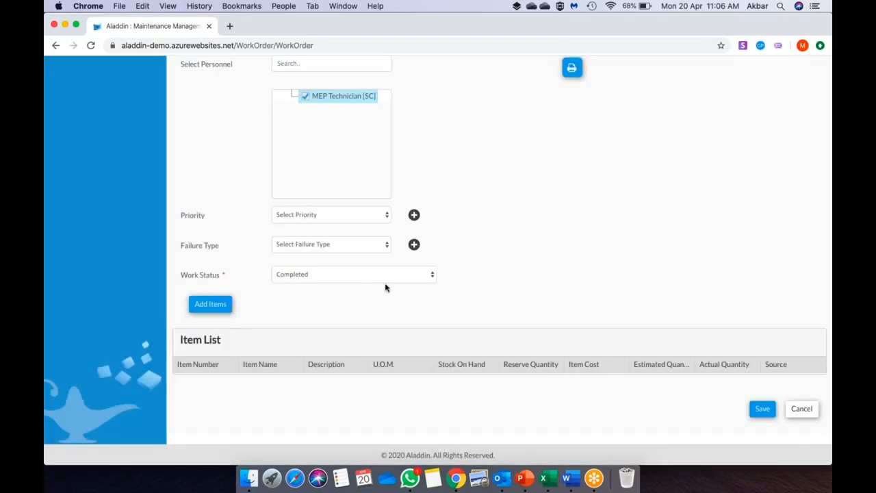
pyautogui.scroll(-1, 616, 356)
pyautogui.click(763, 407)
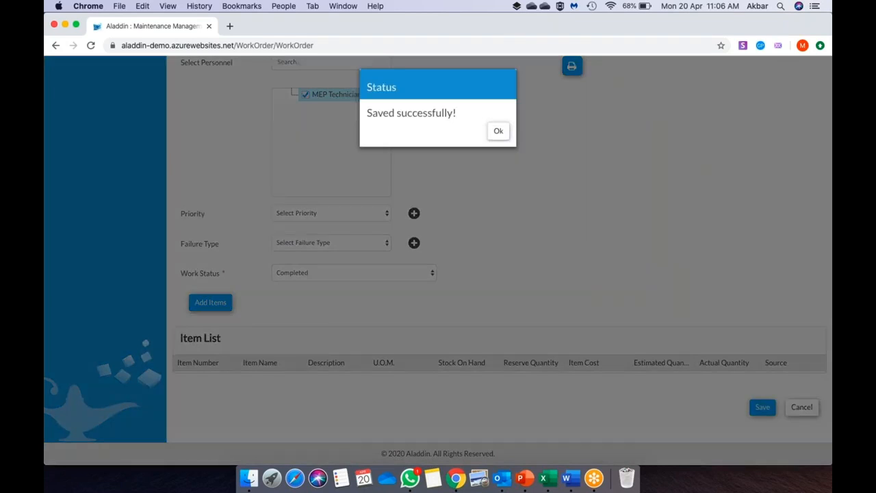
pyautogui.click(499, 132)
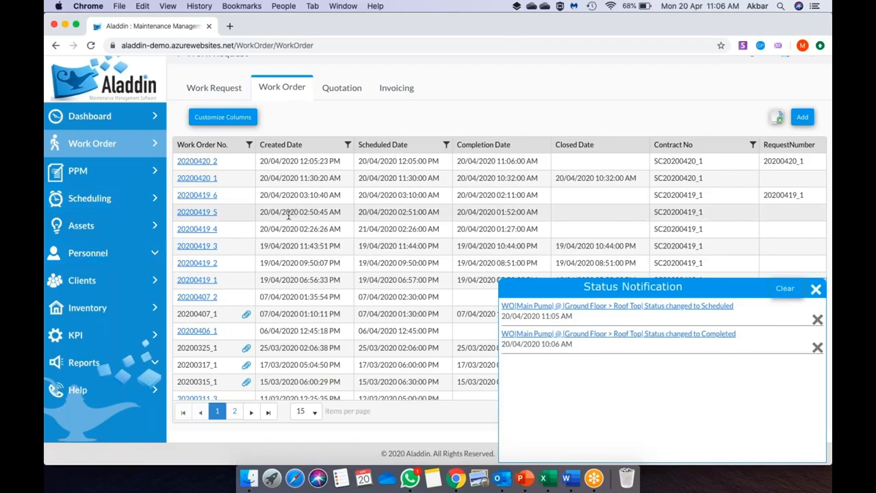
# - Go to the Subcontractors list under Personnel, clearing the status notifications
pyautogui.click(102, 254)
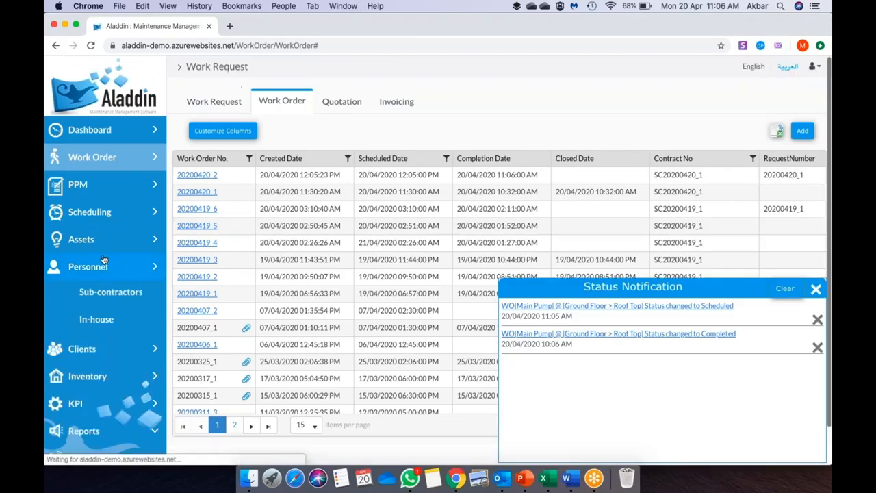
pyautogui.click(103, 296)
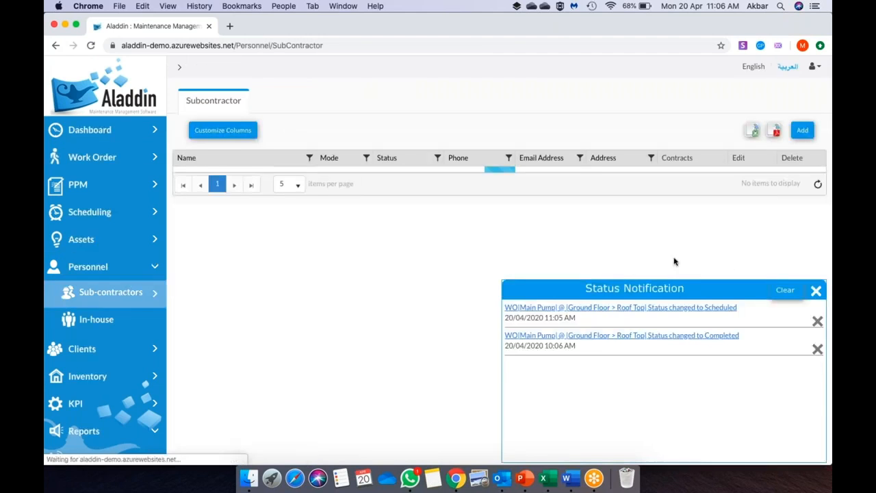
pyautogui.click(818, 320)
pyautogui.click(818, 320)
pyautogui.click(815, 288)
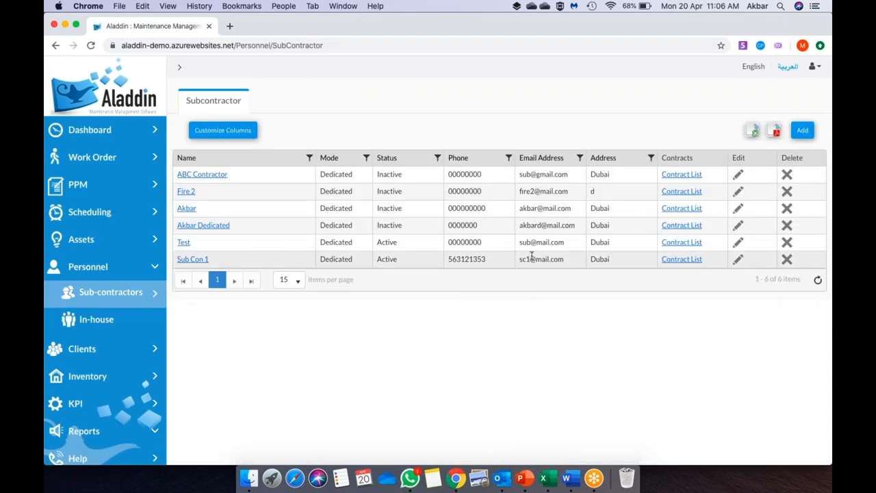
# - Open Sub Con 1's Maintenance of Building A contract, check its assets, then its SLA tab
pyautogui.click(693, 259)
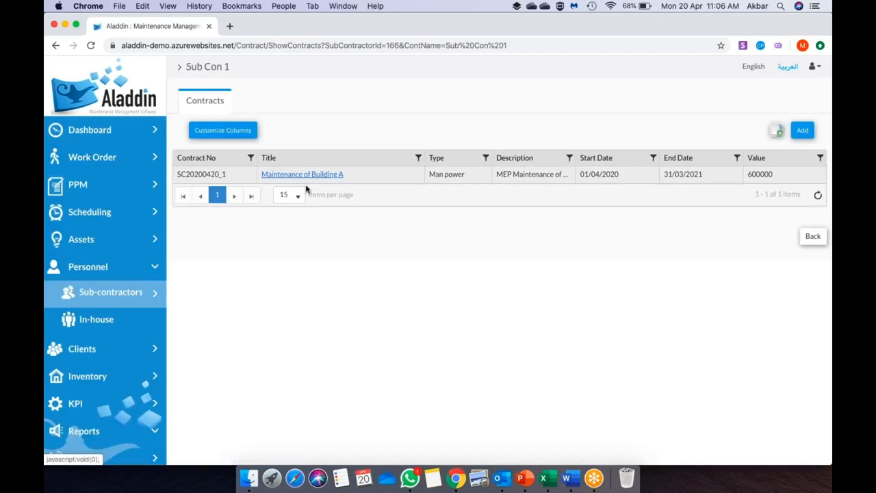
pyautogui.click(312, 177)
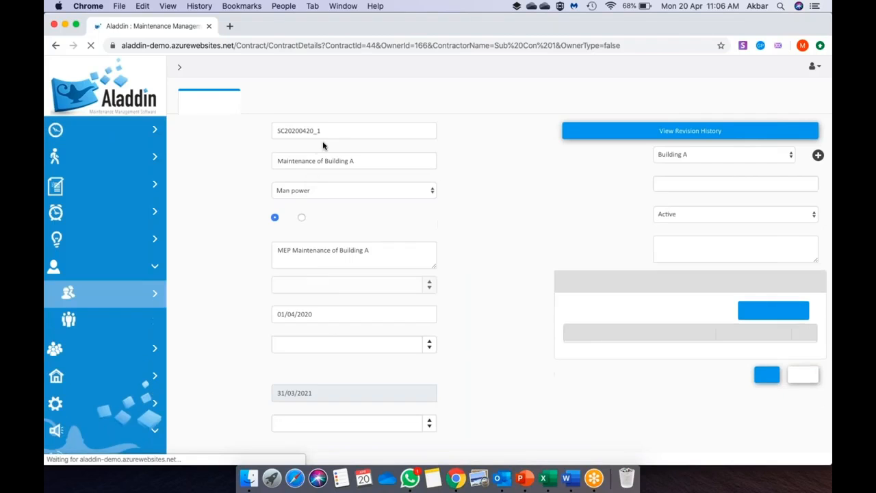
pyautogui.click(267, 104)
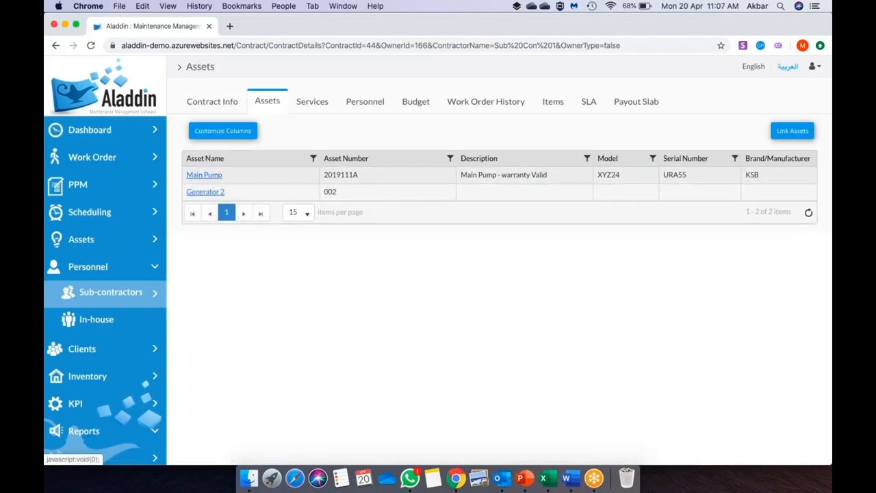
pyautogui.click(581, 105)
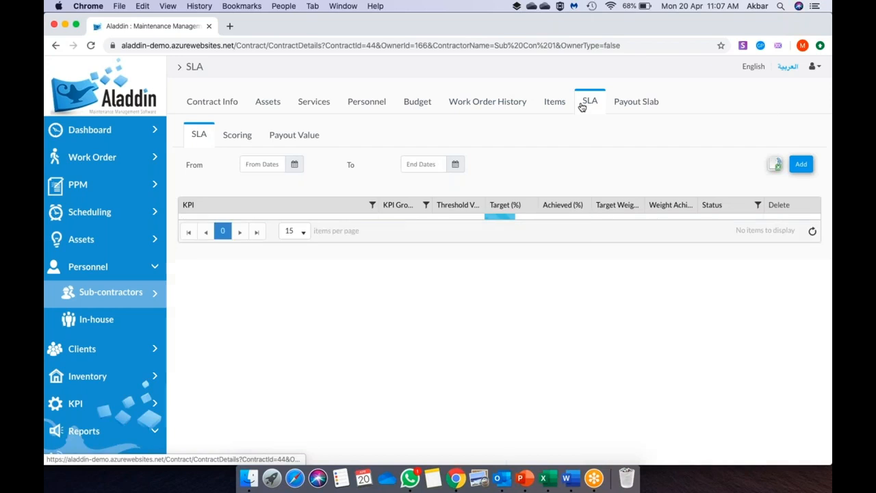
# - Set the SLA From date to 1 April 2020 and review the KPI table and target-versus-achieved chart
pyautogui.click(290, 167)
pyautogui.click(308, 210)
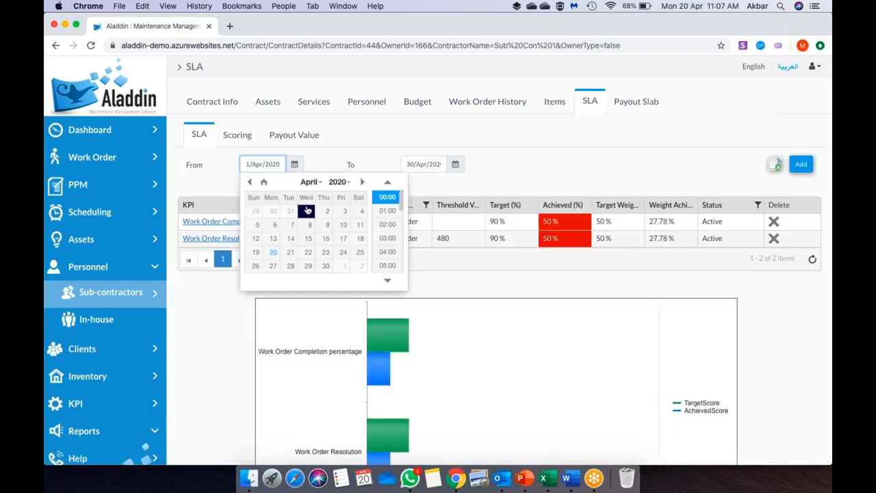
pyautogui.scroll(-3, 306, 211)
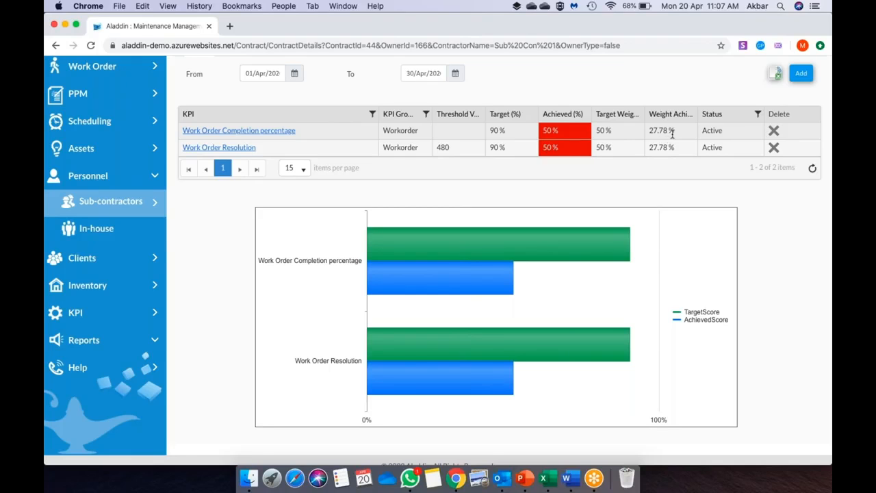
pyautogui.moveTo(548, 269)
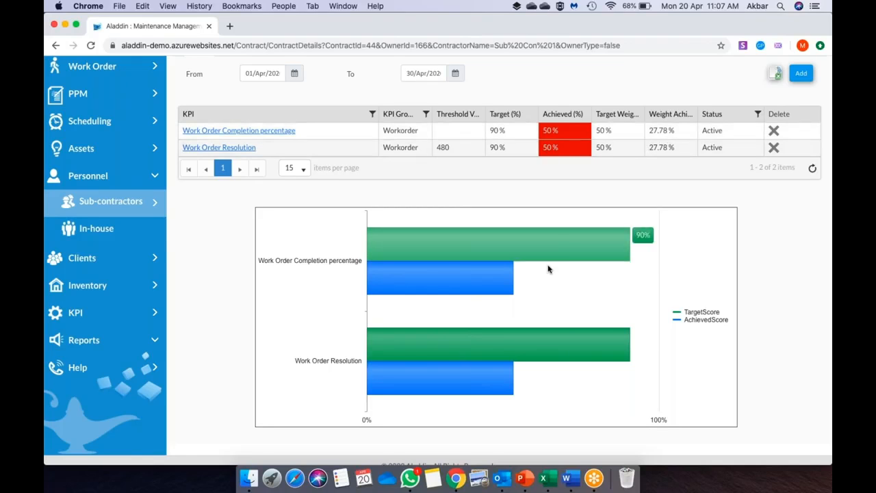
pyautogui.moveTo(353, 359)
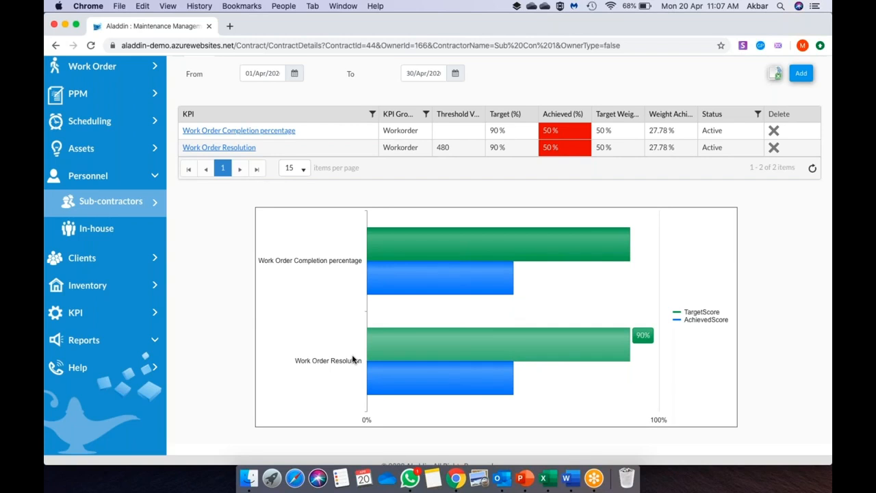
pyautogui.scroll(2, 353, 359)
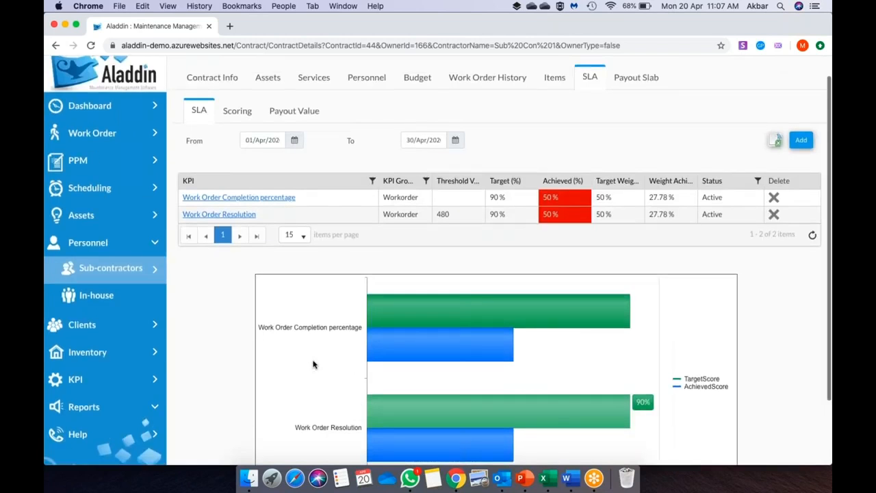
# - Switch to the SLA Scoring sub-tab and begin adding a KPI group weight
pyautogui.click(237, 112)
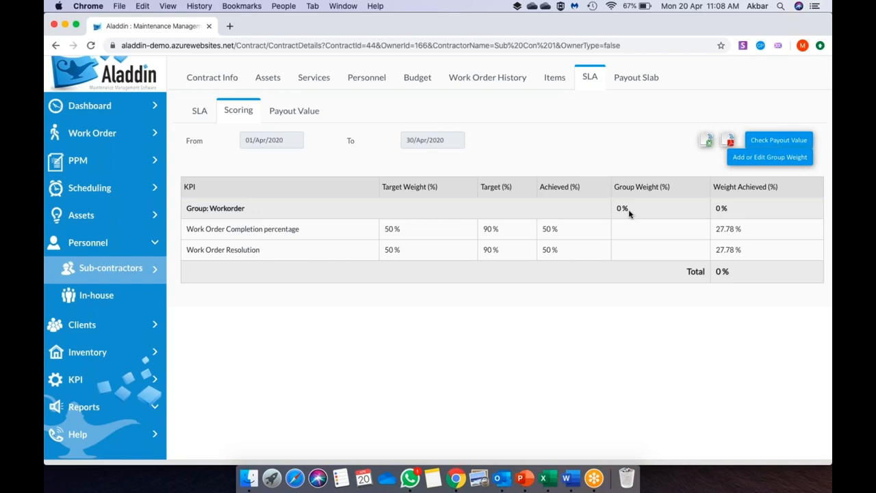
pyautogui.click(777, 156)
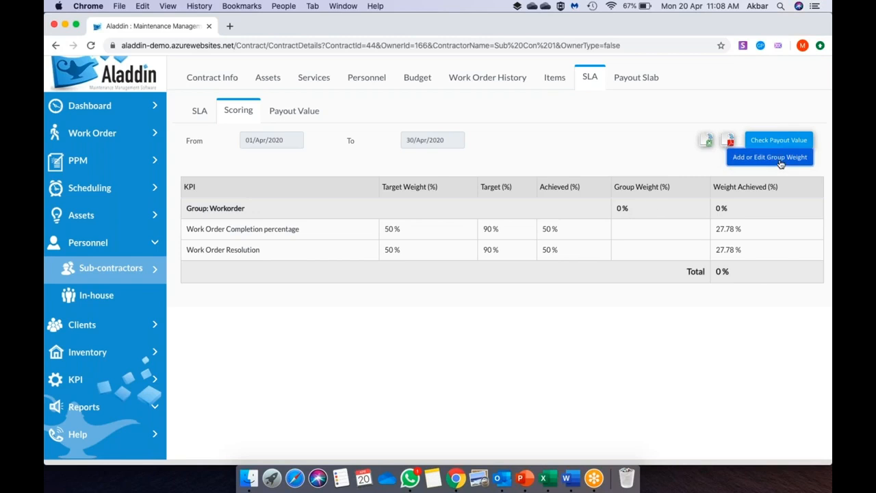
# - Give the Workorder KPI group a 100% weight and save it
pyautogui.click(316, 143)
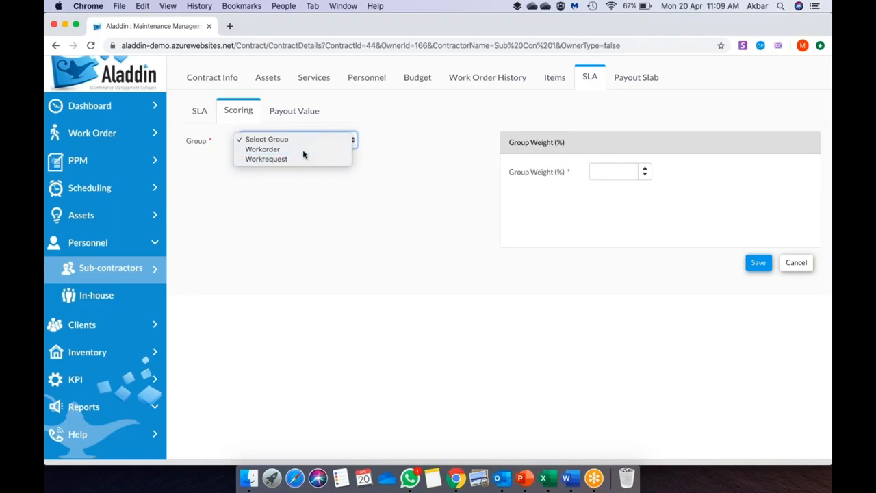
pyautogui.click(304, 149)
pyautogui.click(608, 172)
pyautogui.write('100')
pyautogui.click(757, 294)
pyautogui.click(502, 118)
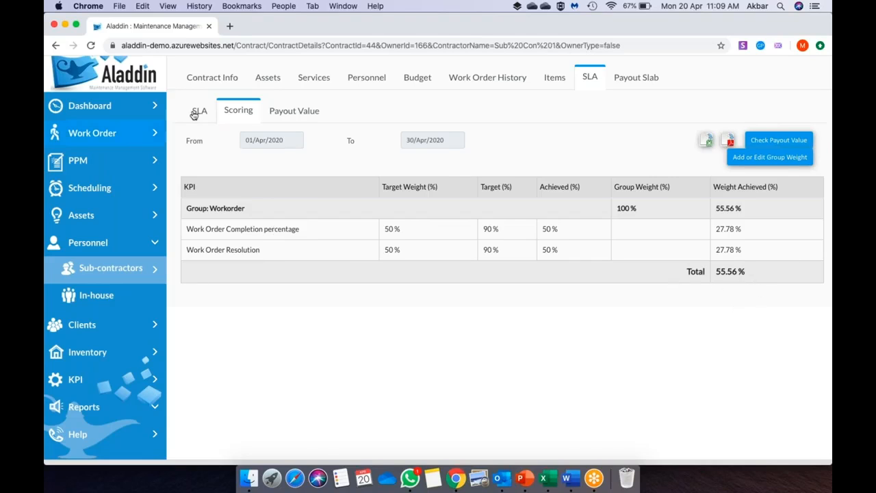
# - Check the 0% Payout Value, revisit Scoring, then open the empty Payout Slab tab
pyautogui.click(296, 114)
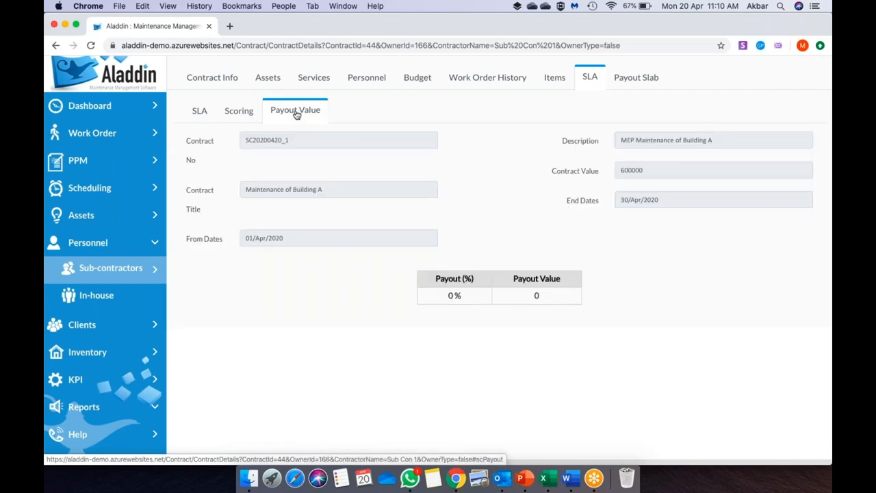
pyautogui.click(230, 112)
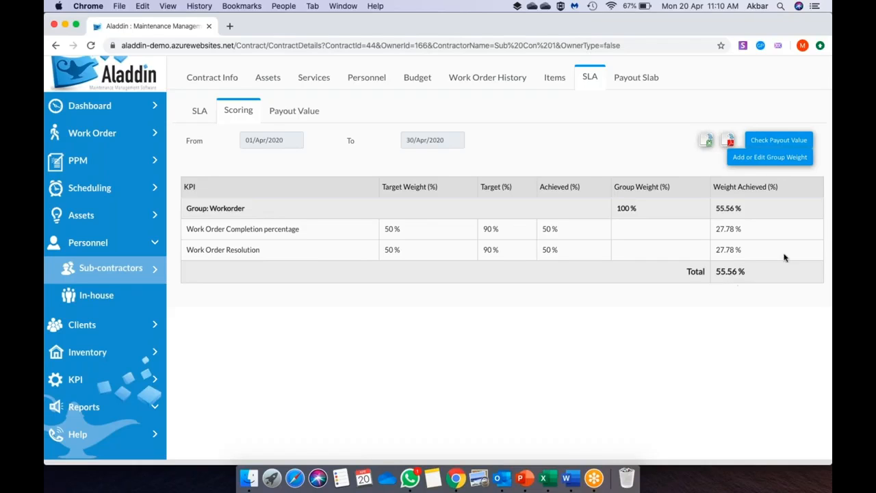
pyautogui.click(295, 117)
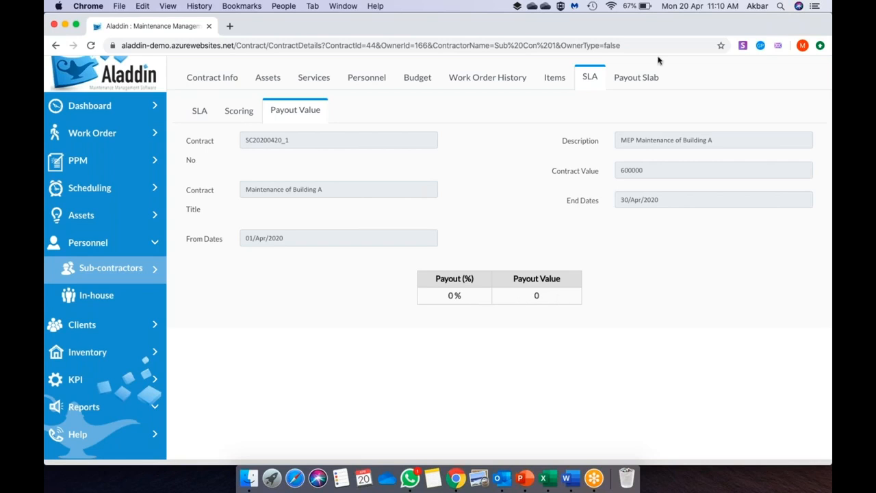
pyautogui.click(636, 79)
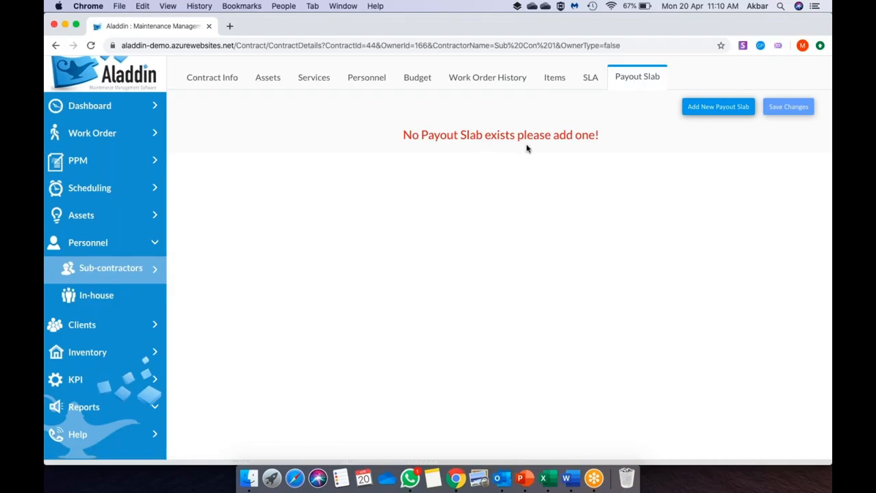
# - Add a payout slab covering 91%–100% with a 100% payout and save changes
pyautogui.click(715, 108)
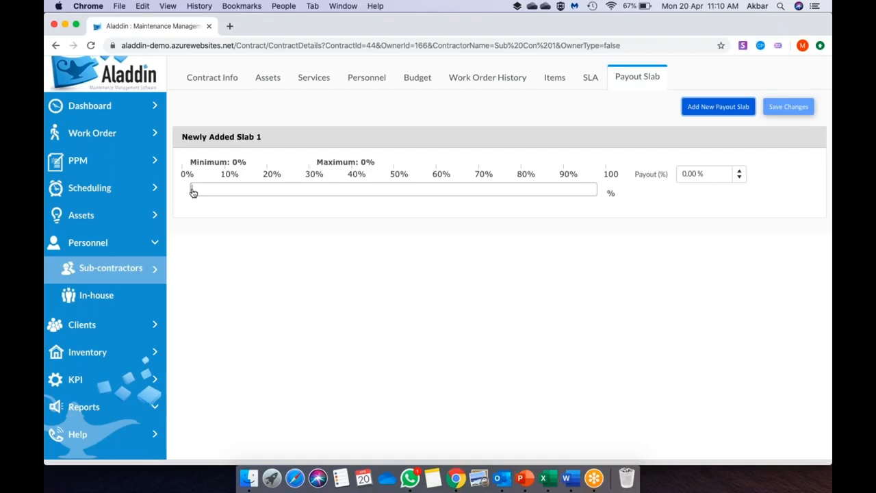
pyautogui.moveTo(193, 192); pyautogui.dragTo(610, 213)
pyautogui.moveTo(192, 191); pyautogui.dragTo(561, 202)
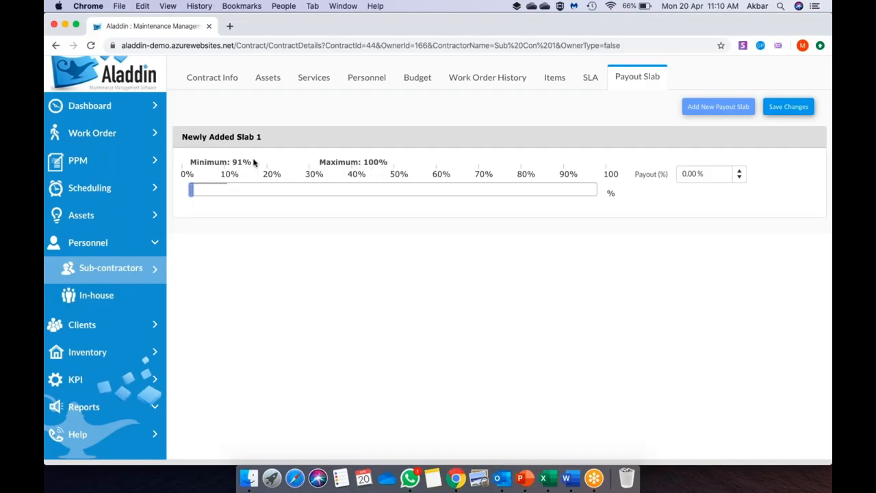
pyautogui.click(693, 176)
pyautogui.press('BackSpace')
pyautogui.write('100')
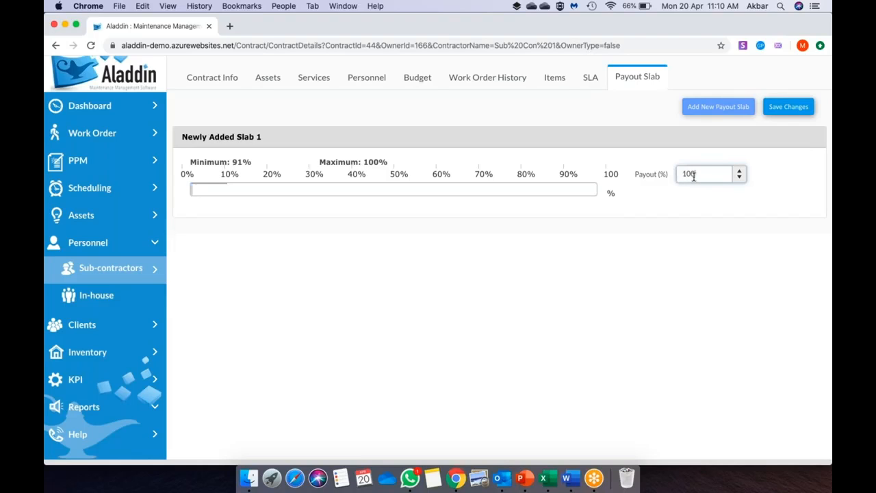
pyautogui.click(669, 247)
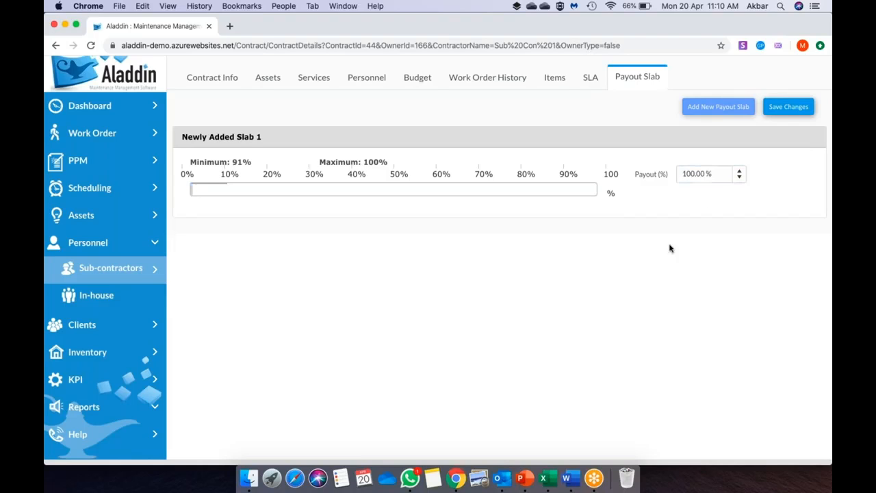
pyautogui.click(784, 112)
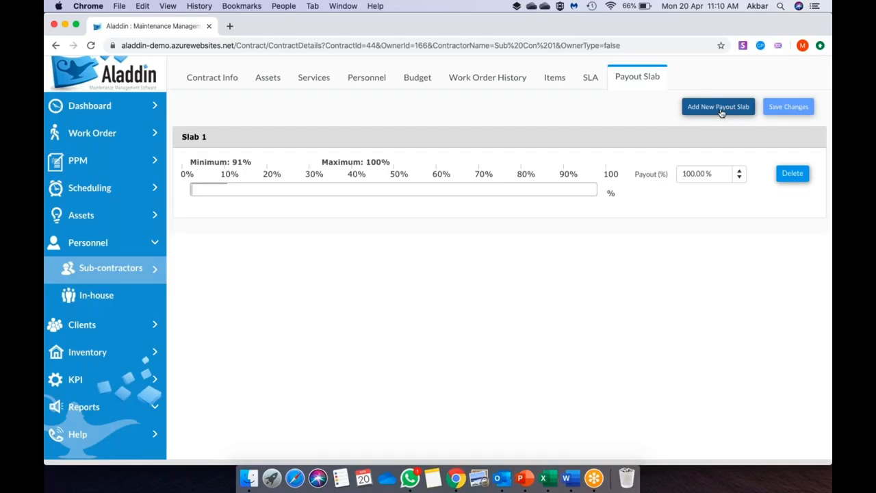
# - Save a second slab paying 90% for 81–90% scores, then add a third slab capped at 80%
pyautogui.click(721, 111)
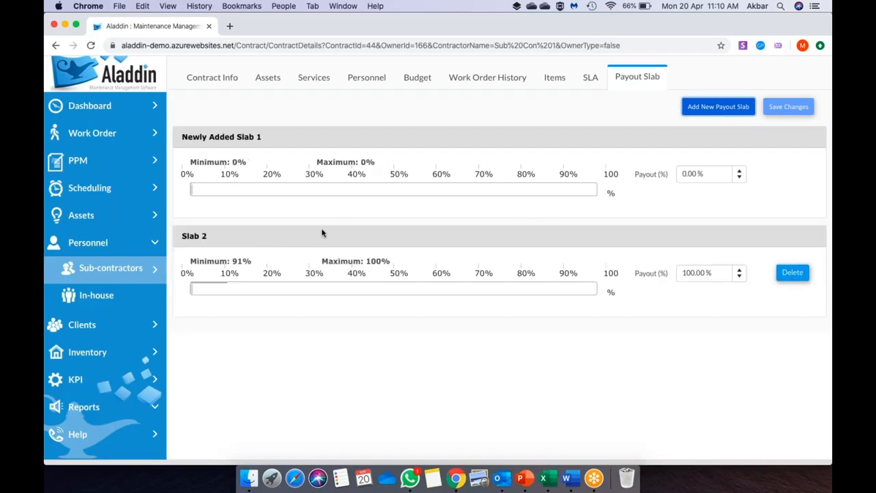
pyautogui.click(194, 193)
pyautogui.moveTo(194, 193); pyautogui.dragTo(556, 203)
pyautogui.moveTo(194, 193); pyautogui.dragTo(520, 199)
pyautogui.doubleClick(691, 176)
pyautogui.write('90')
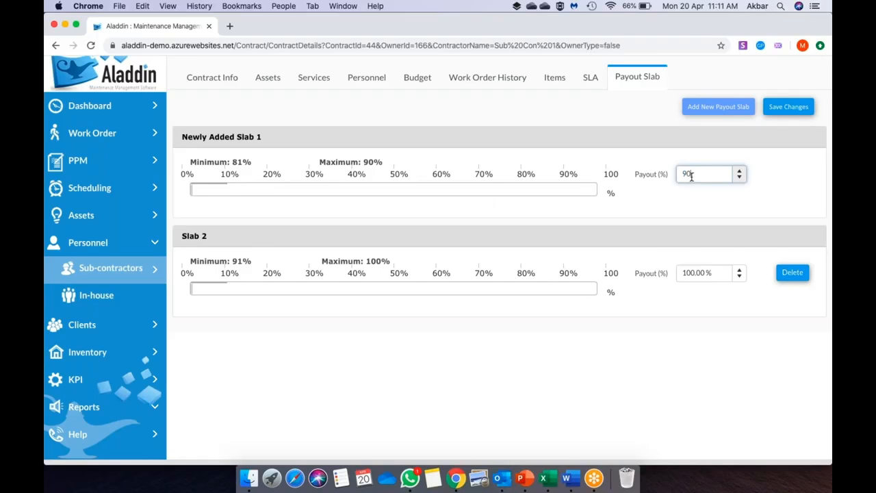
pyautogui.click(787, 111)
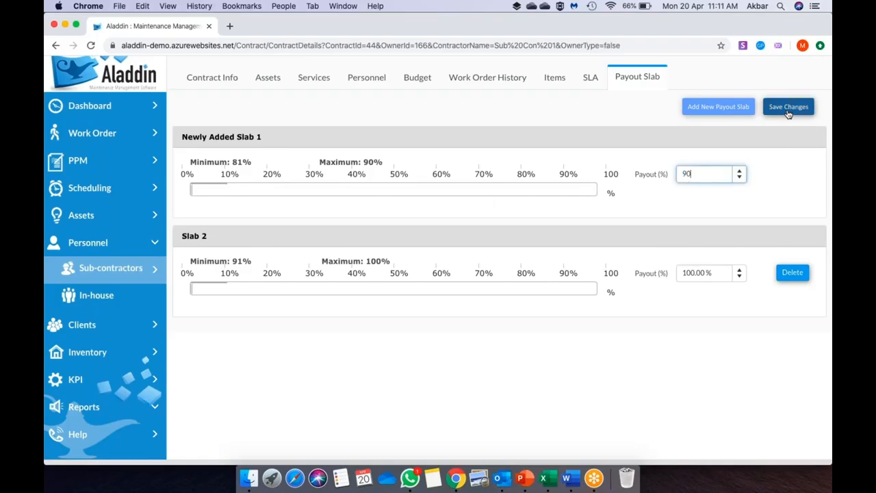
pyautogui.click(717, 108)
pyautogui.moveTo(193, 191); pyautogui.dragTo(517, 192)
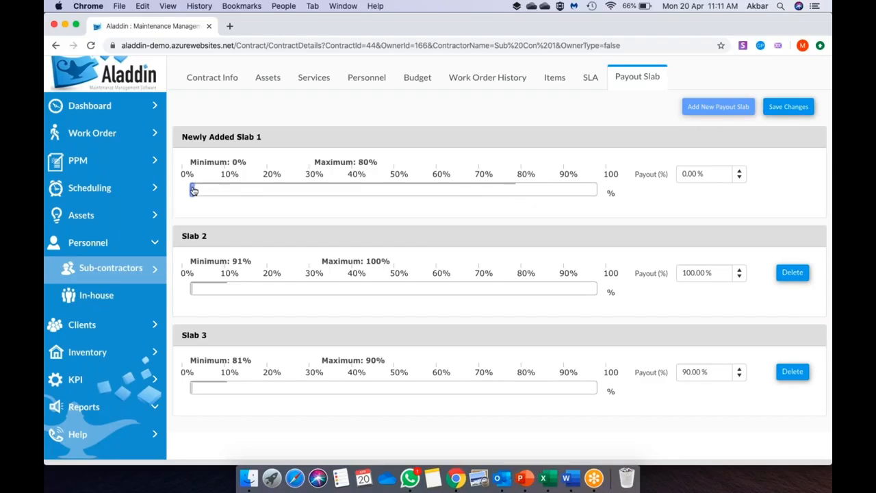
# - Give the 0–80% slab a 70% payout, save it, and go back to the SLA view
pyautogui.click(694, 171)
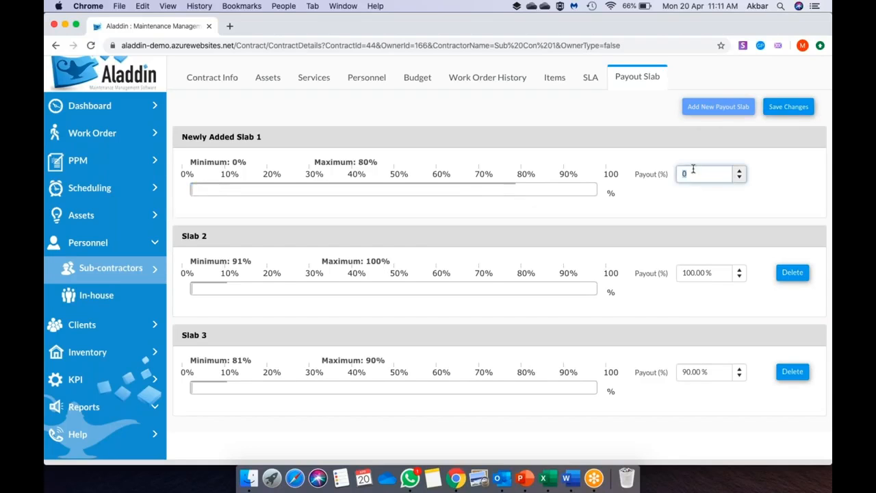
pyautogui.write('70')
pyautogui.click(787, 107)
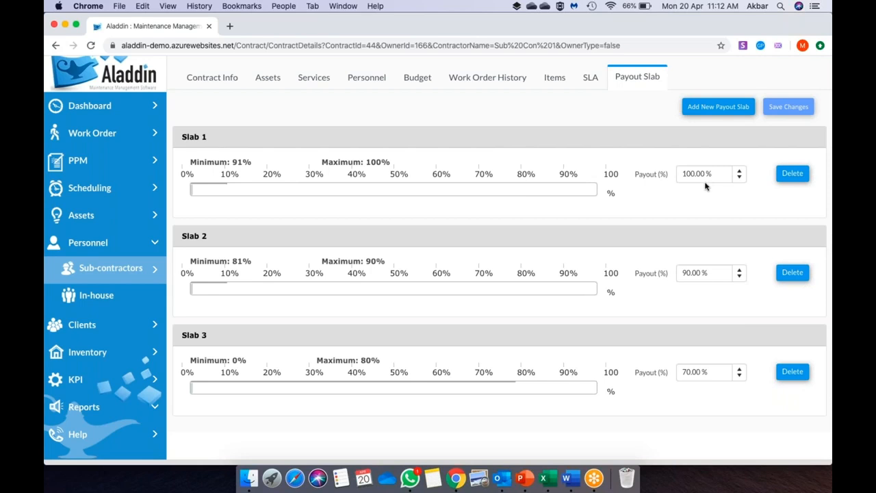
pyautogui.click(590, 84)
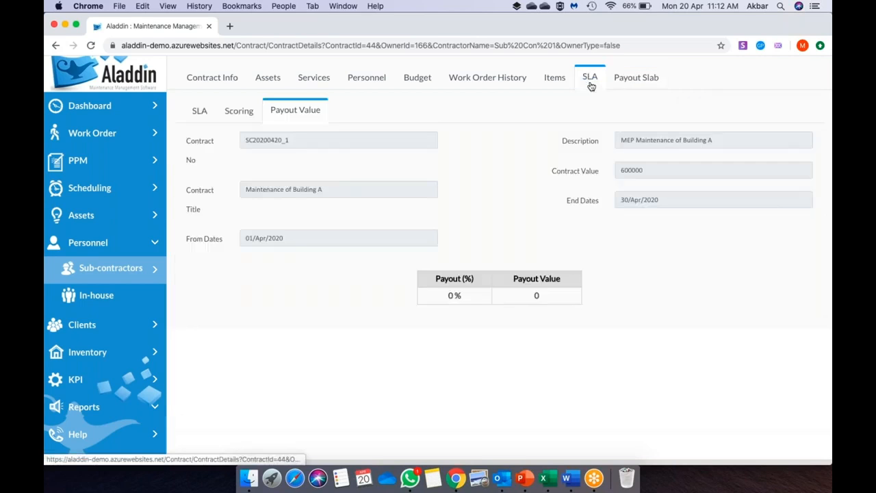
# - Check that Payout Value now reads 70% (34520.64), then show the Items list of Oil and Seals parts
pyautogui.click(231, 113)
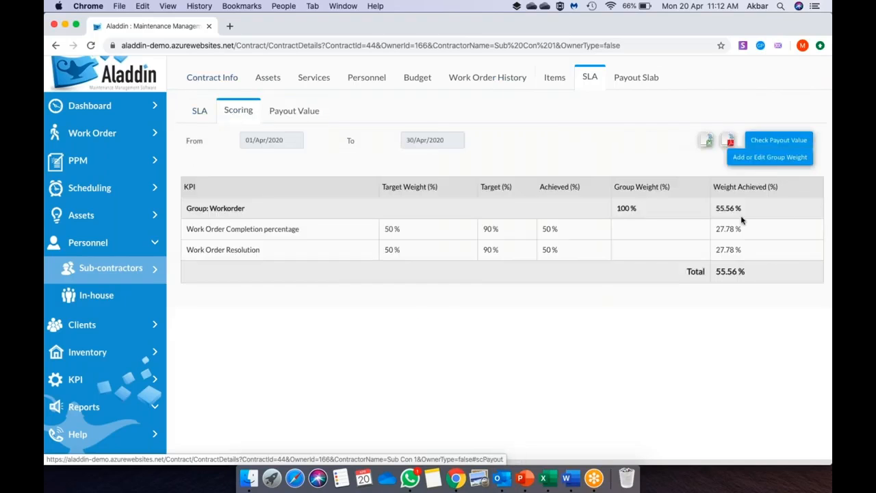
pyautogui.click(288, 116)
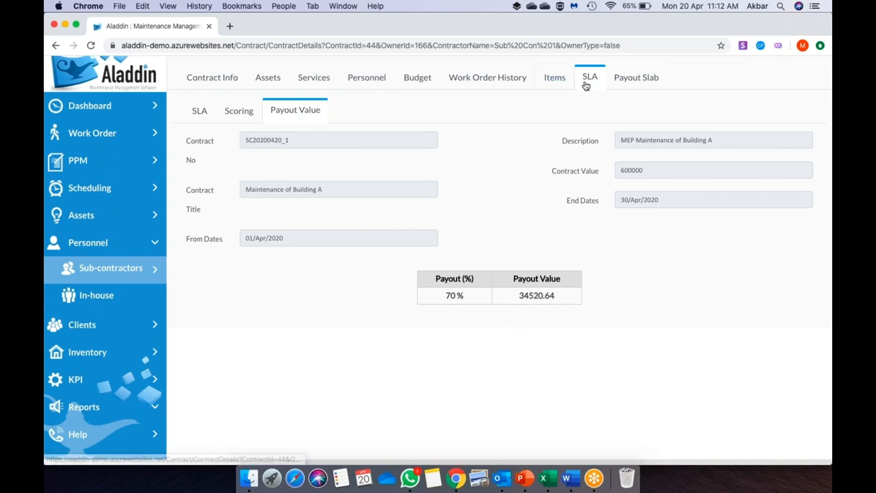
pyautogui.click(635, 81)
pyautogui.click(592, 79)
pyautogui.click(554, 79)
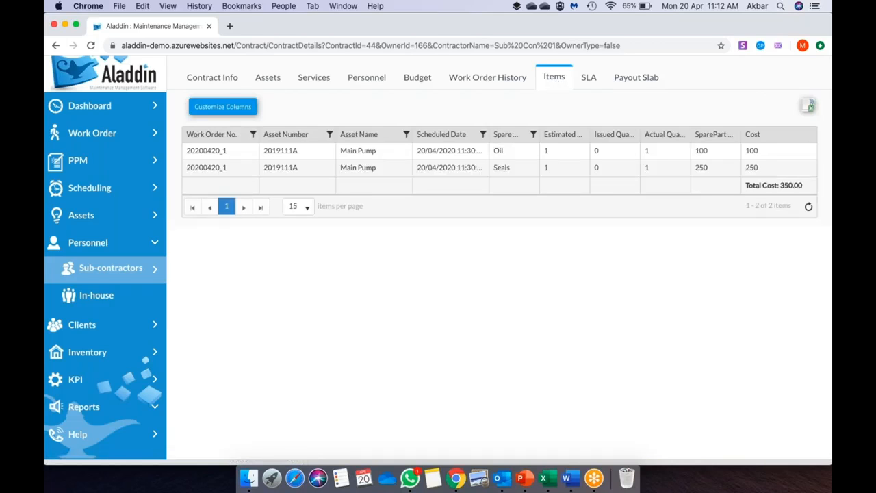
# - Browse the contract's information, services and personnel tabs
pyautogui.click(222, 85)
pyautogui.click(265, 78)
pyautogui.click(314, 79)
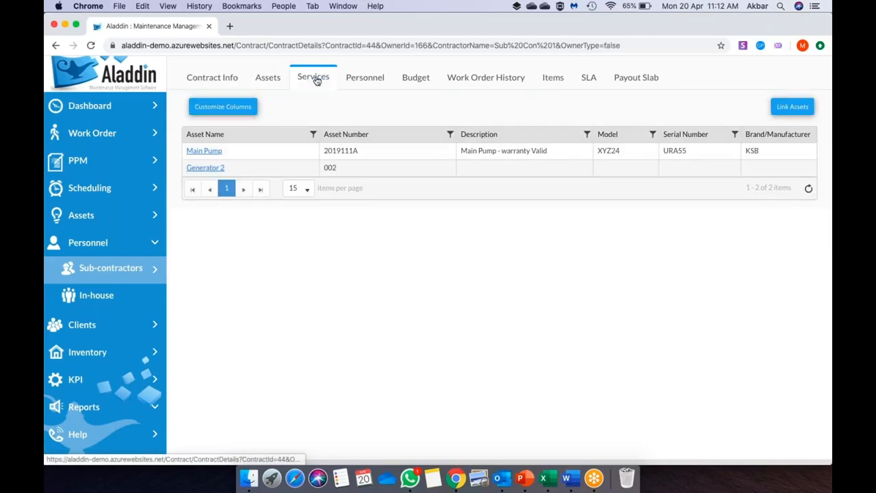
pyautogui.click(375, 80)
# - View Budget Statistics for the Apr 2020 payment period, then return to the 70% SLA payout
pyautogui.click(414, 78)
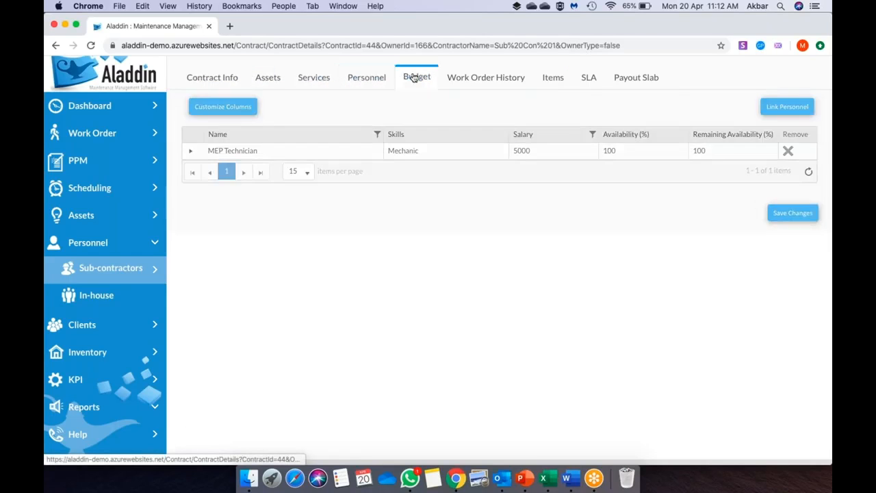
pyautogui.click(286, 114)
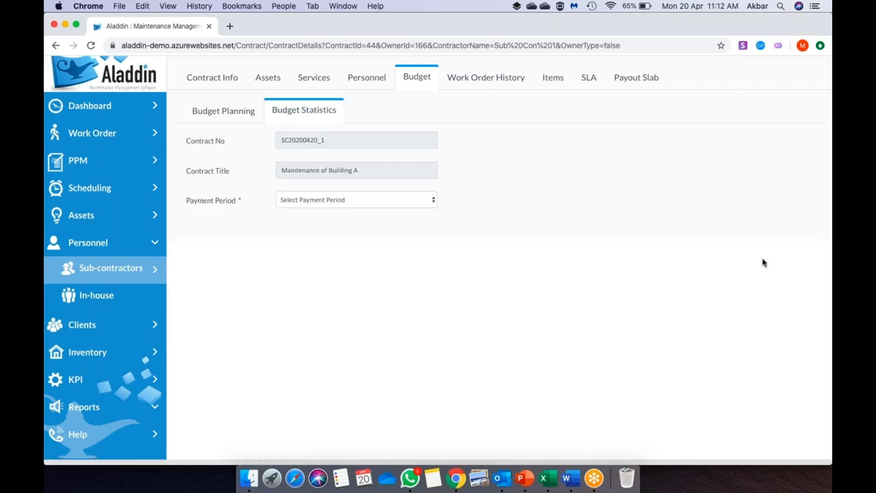
pyautogui.click(389, 198)
pyautogui.click(411, 215)
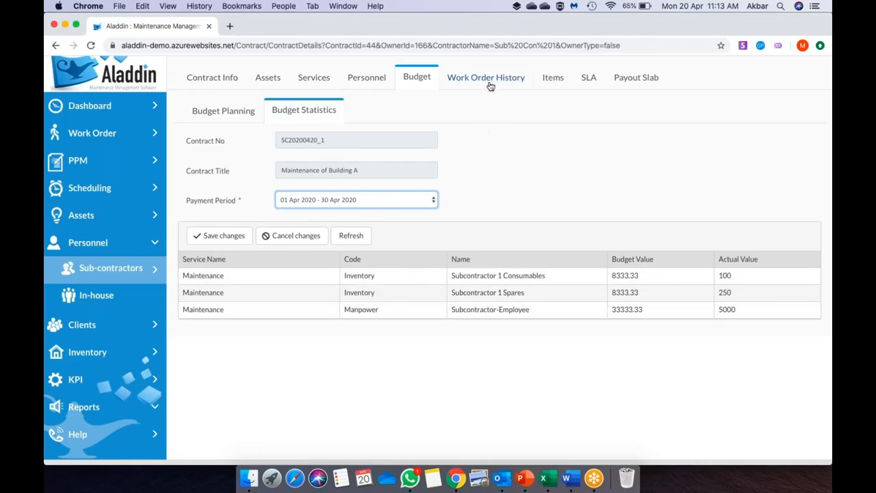
pyautogui.click(586, 78)
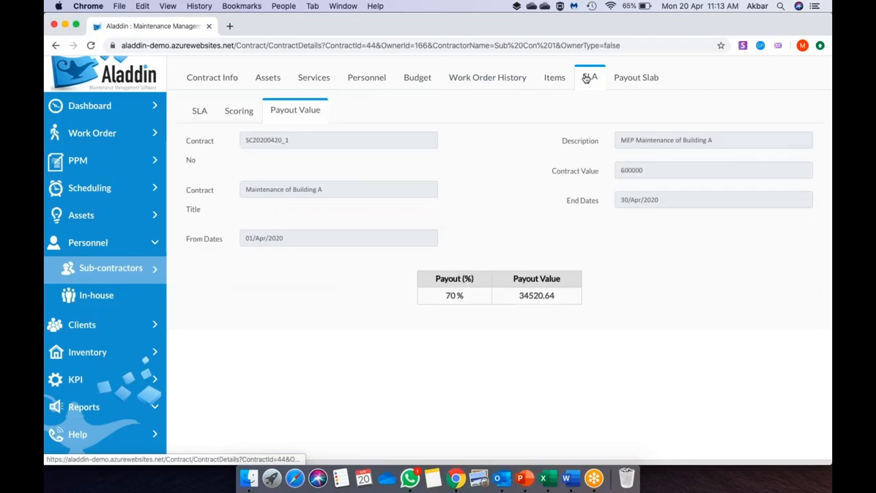
# - Set the SLA From date to 1 May 2020 and review its KPI scoring
pyautogui.click(199, 110)
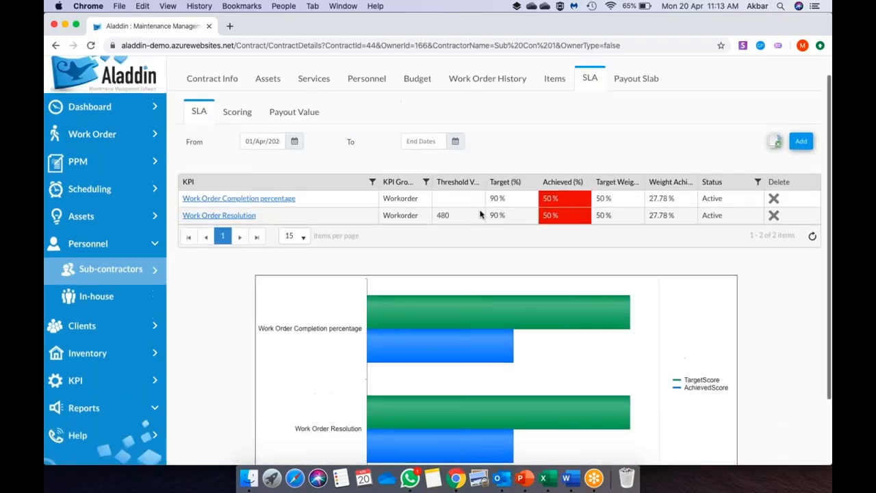
pyautogui.click(294, 141)
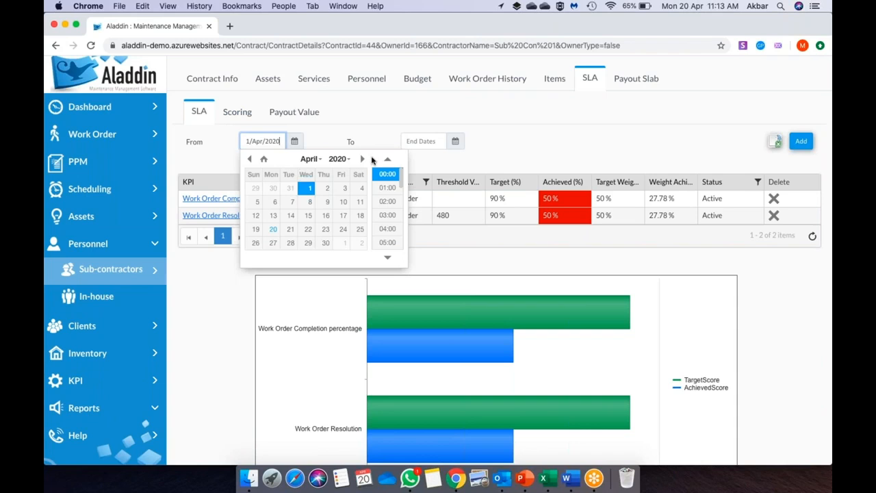
pyautogui.click(363, 158)
pyautogui.click(342, 187)
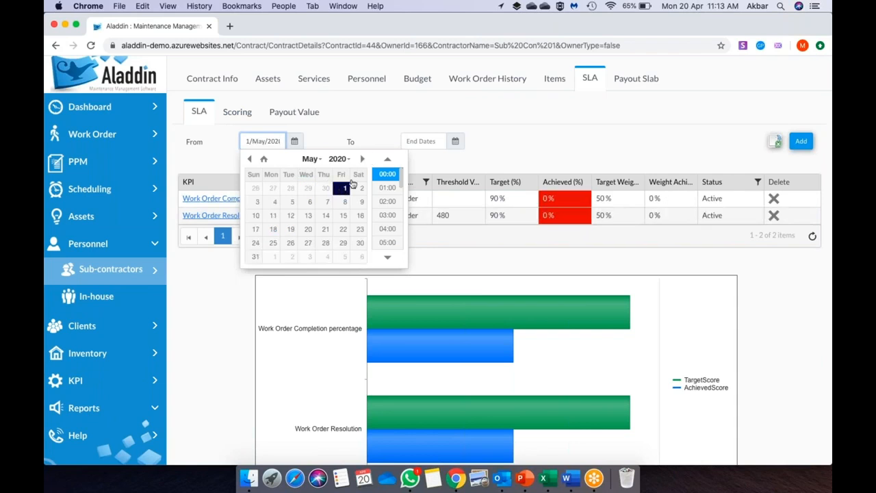
pyautogui.click(387, 174)
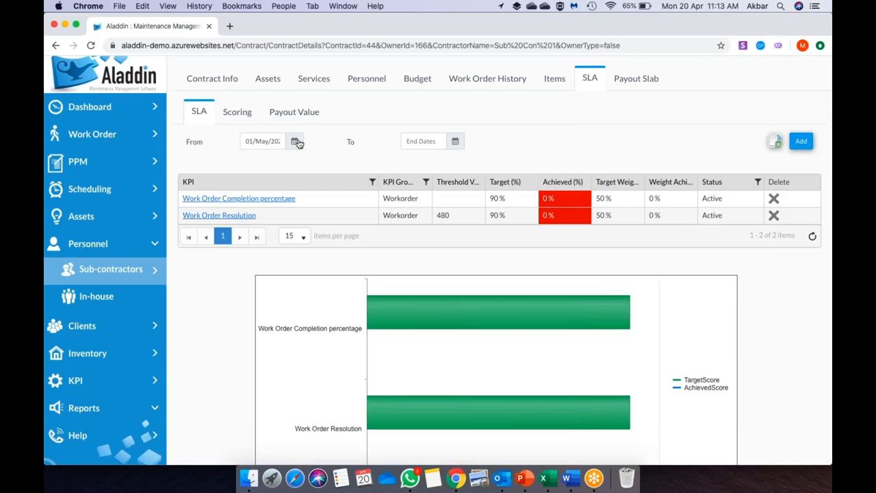
pyautogui.click(241, 117)
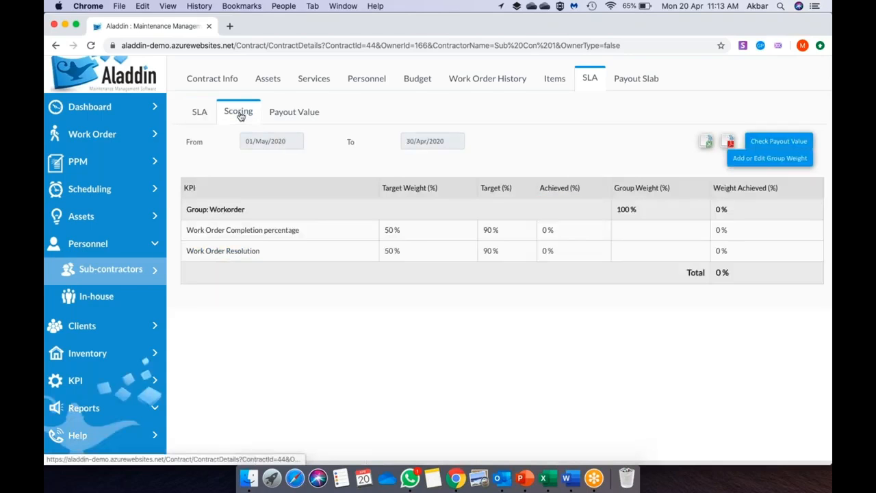
pyautogui.click(204, 117)
# - Reset From to 1 April 2020, confirm the 70% payout value, then open the Clients list
pyautogui.click(295, 142)
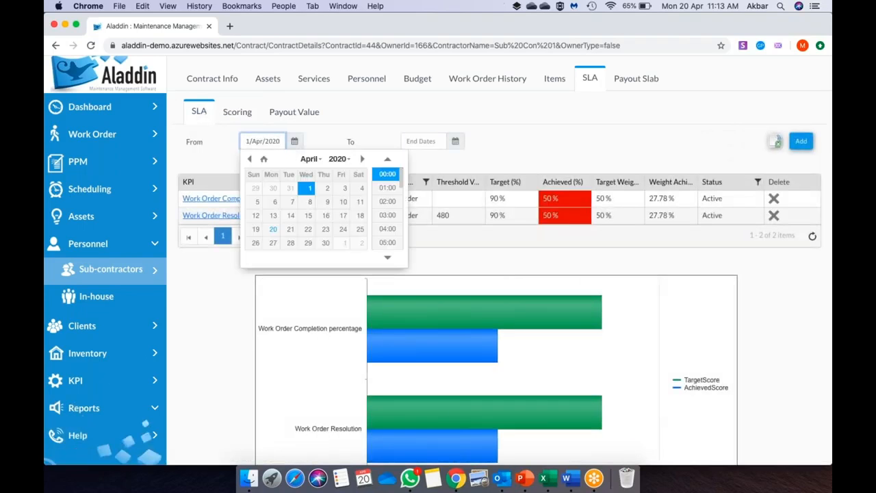
pyautogui.click(332, 138)
pyautogui.click(236, 114)
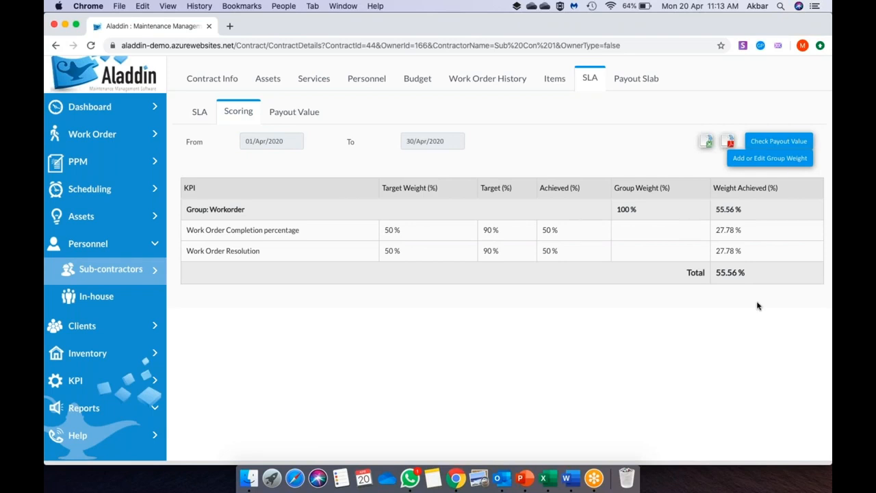
pyautogui.click(301, 116)
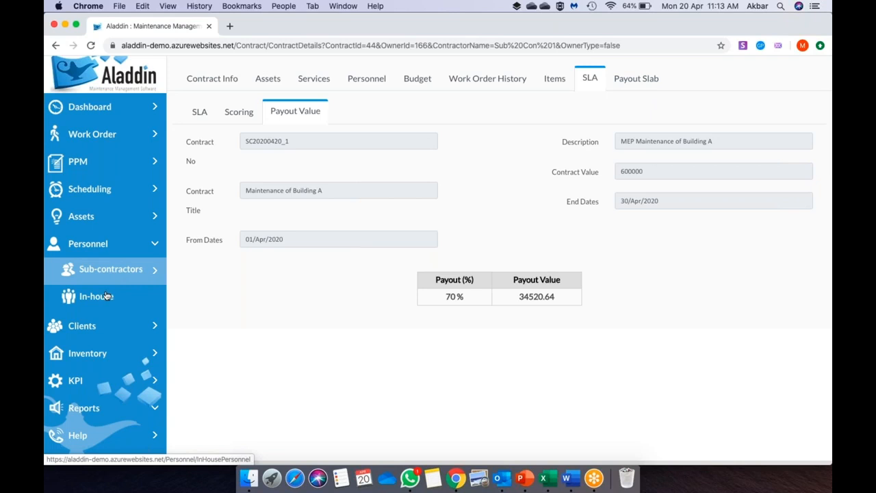
pyautogui.click(100, 330)
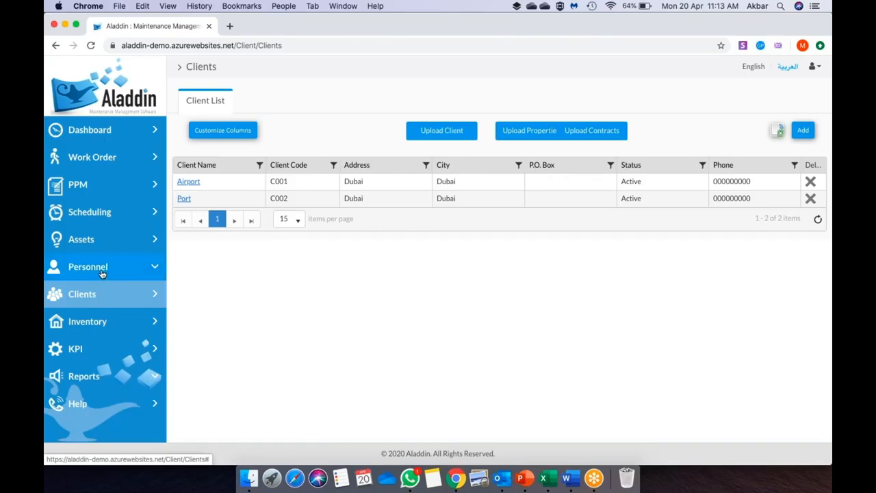
# - Add a new client from the Client List and view its empty Contracts tab
pyautogui.click(101, 271)
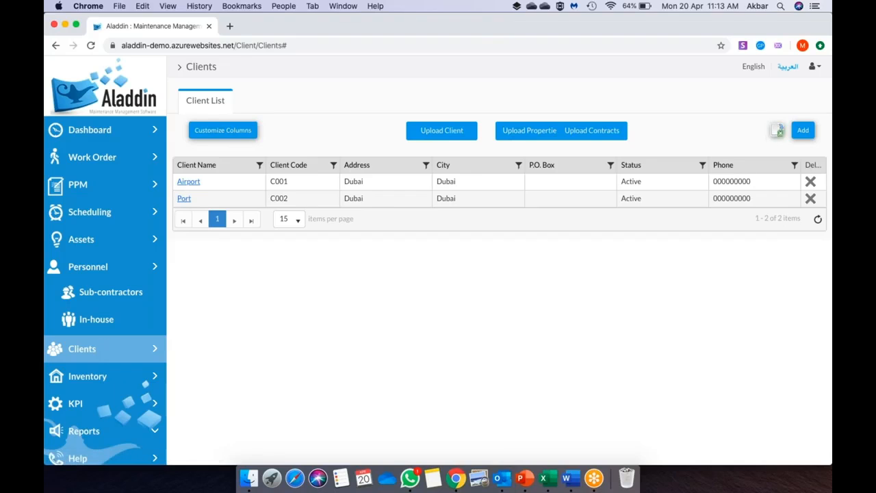
pyautogui.click(798, 137)
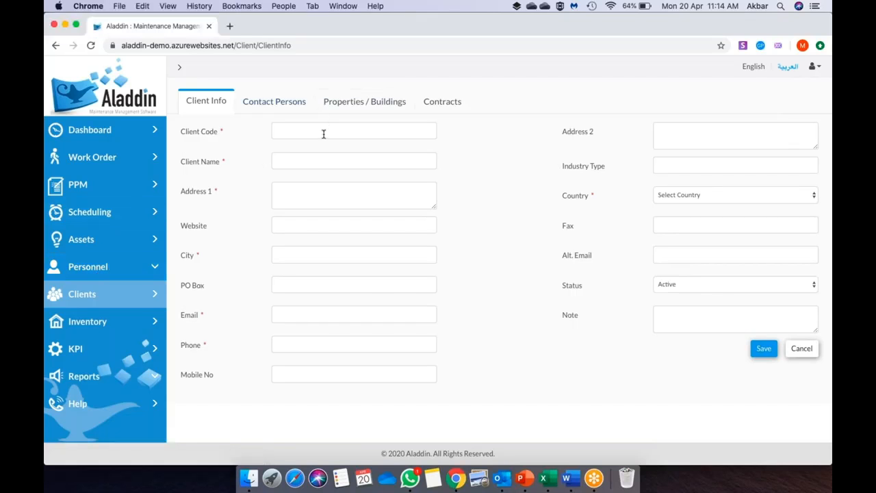
pyautogui.click(441, 103)
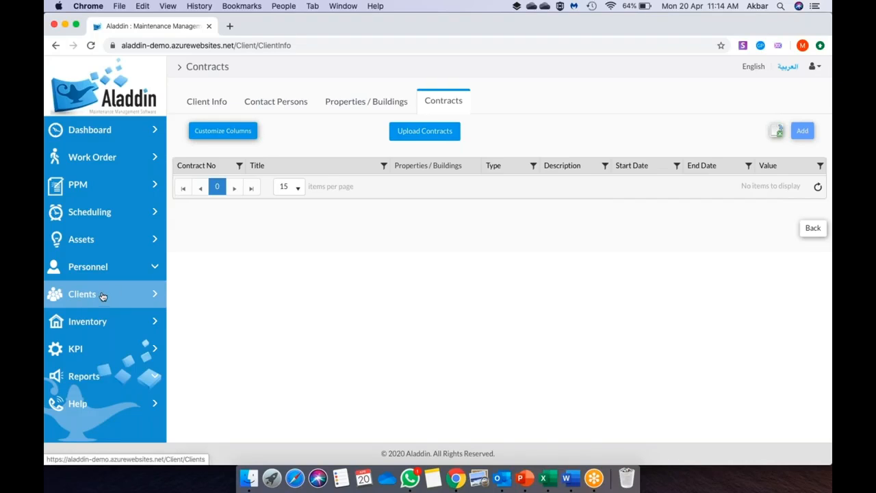
pyautogui.click(114, 267)
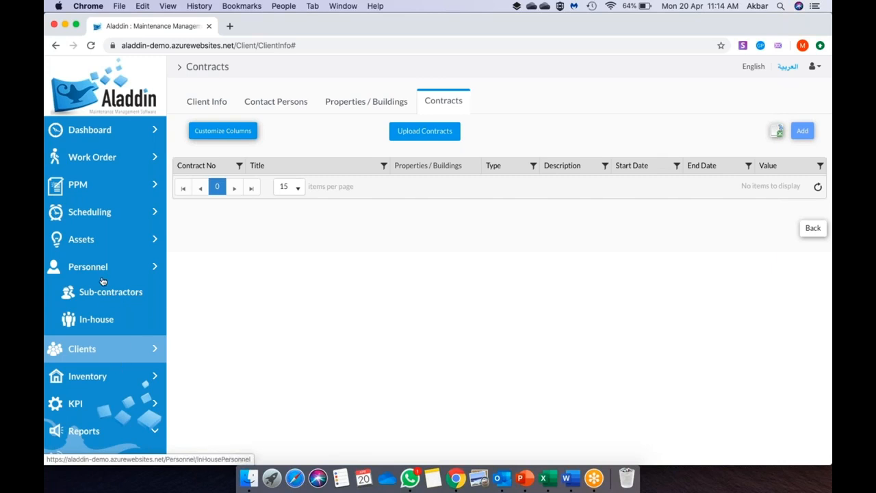
# - Inspect an in-house employee's SLA chart showing Test 1 at 0%, then return to PowerPoint's KPI Example 2 slide
pyautogui.click(102, 324)
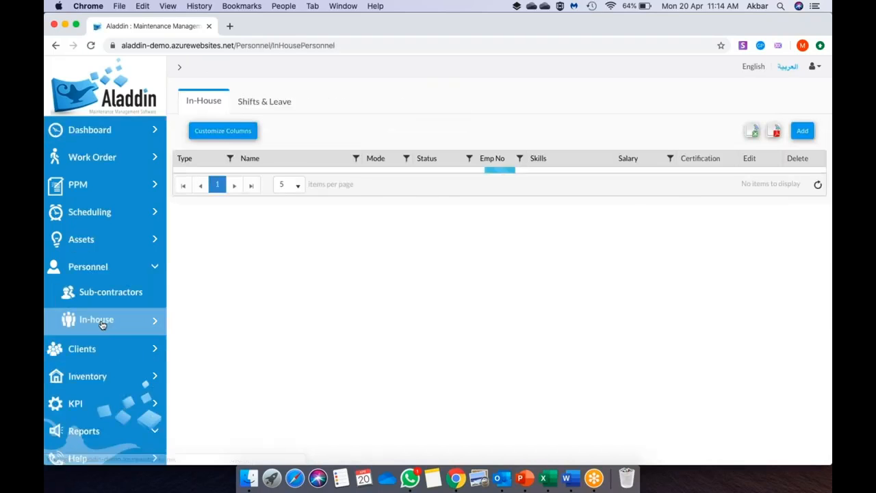
pyautogui.click(252, 175)
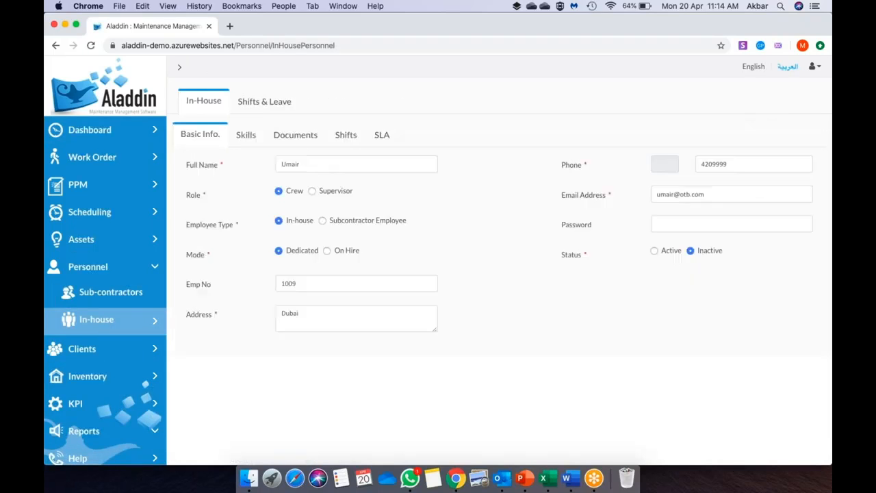
pyautogui.click(378, 137)
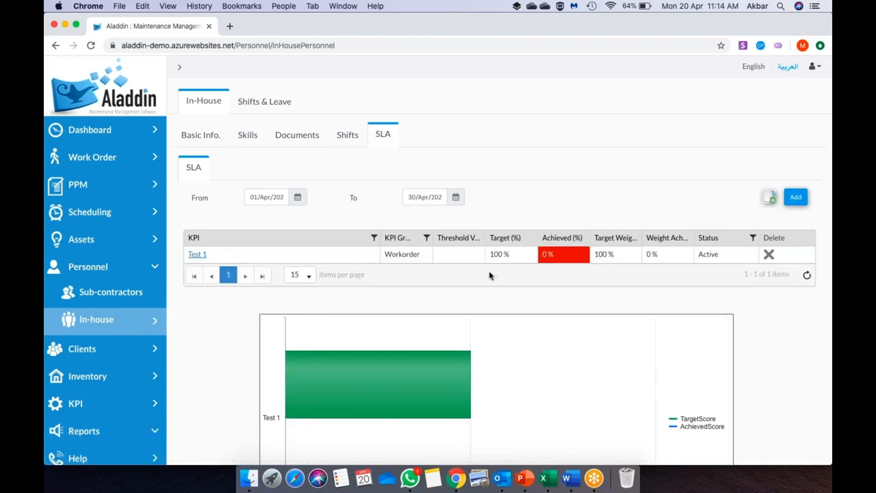
pyautogui.scroll(-4, 453, 302)
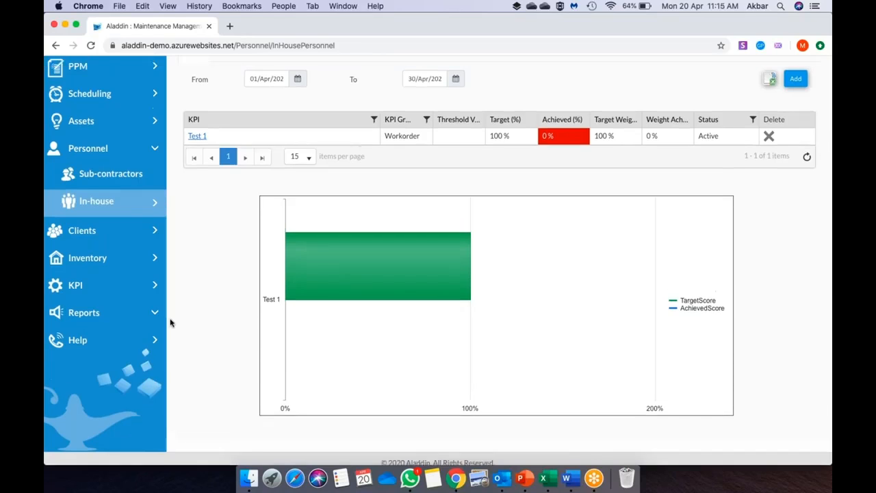
pyautogui.scroll(3, 171, 322)
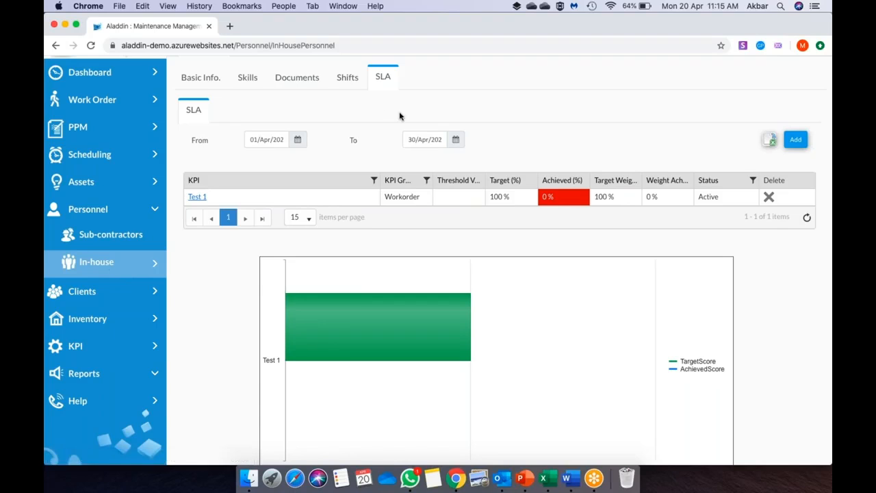
pyautogui.scroll(3, 400, 115)
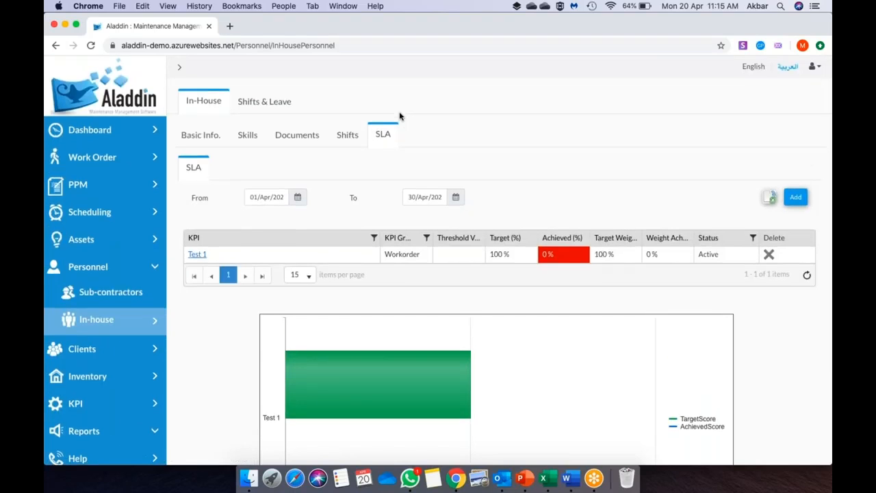
pyautogui.scroll(-4, 438, 274)
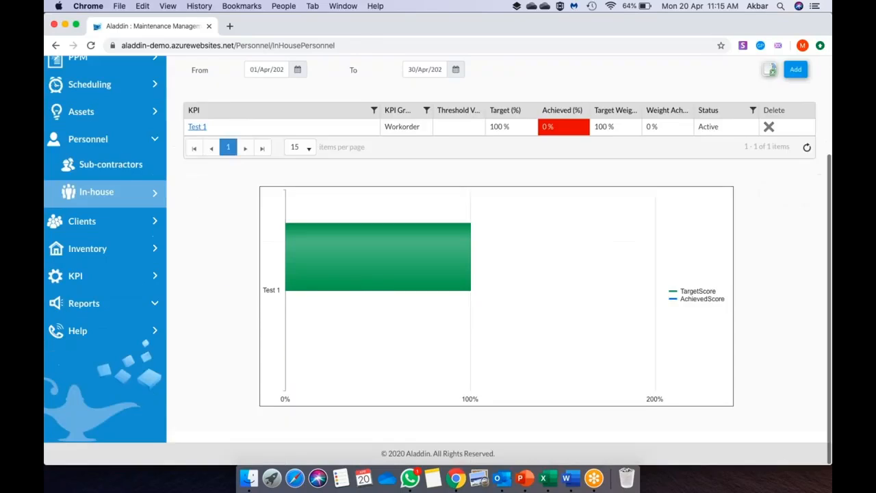
pyautogui.click(512, 475)
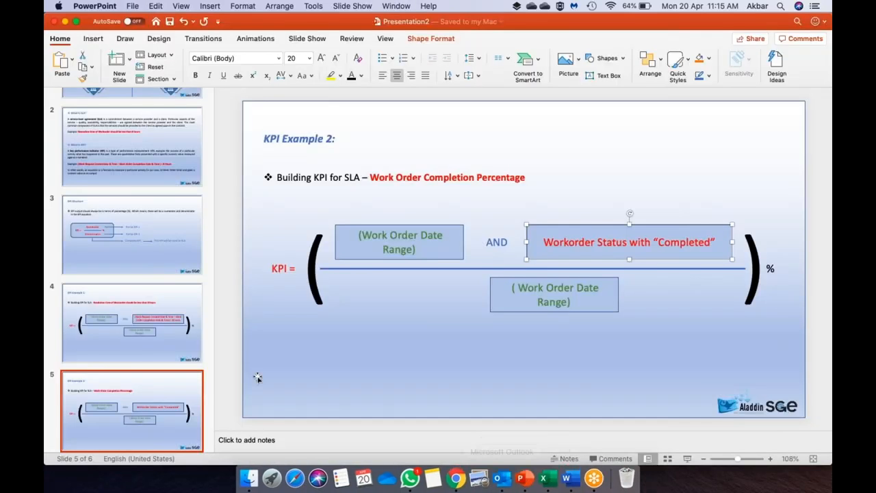
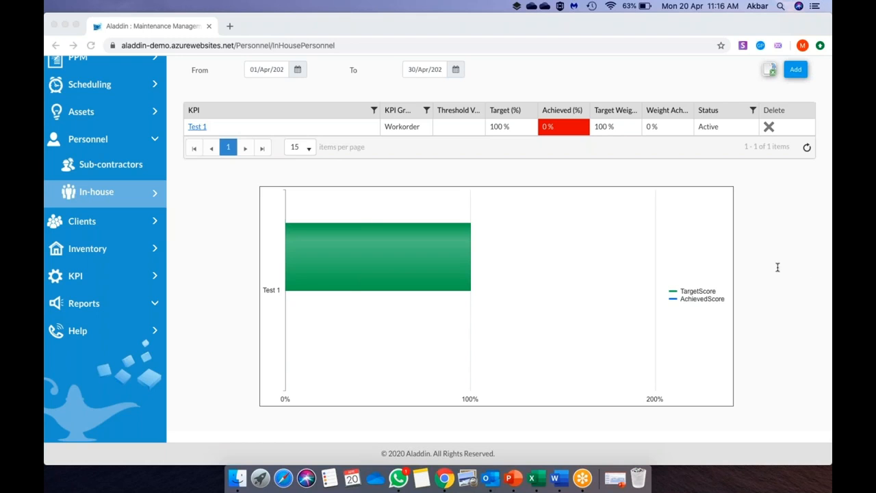
# - Open Personnel > Sub-contractors to list the six subcontractors, including Sub Con 1
pyautogui.scroll(3, 247, 146)
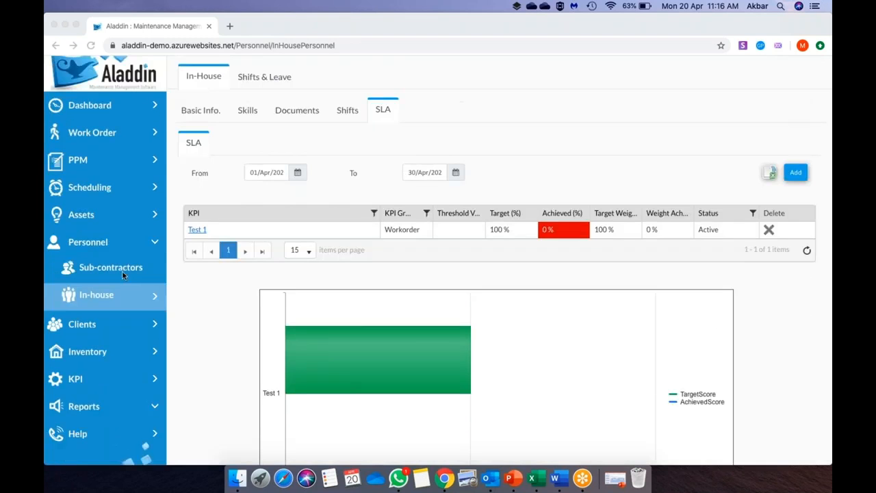
pyautogui.click(120, 269)
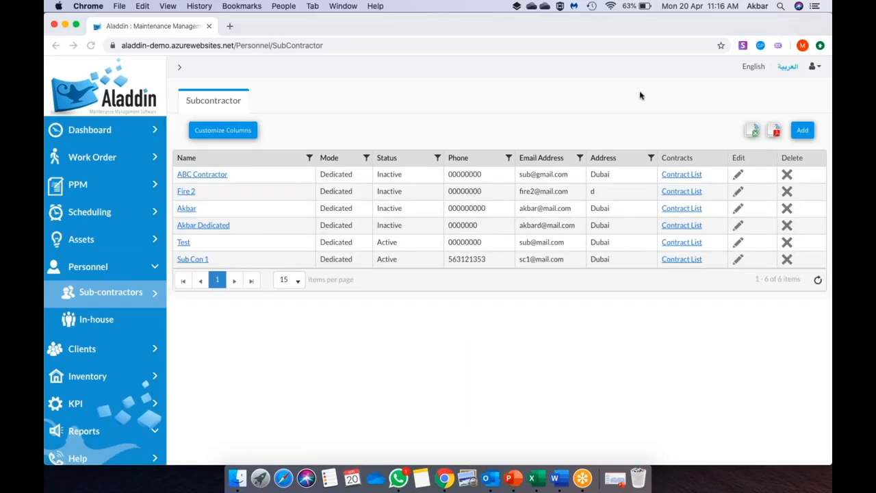
# - Open Sub Con 1's Maintenance of Building A contract: 600,000.00, 12 months from 01/04/2020
pyautogui.click(683, 259)
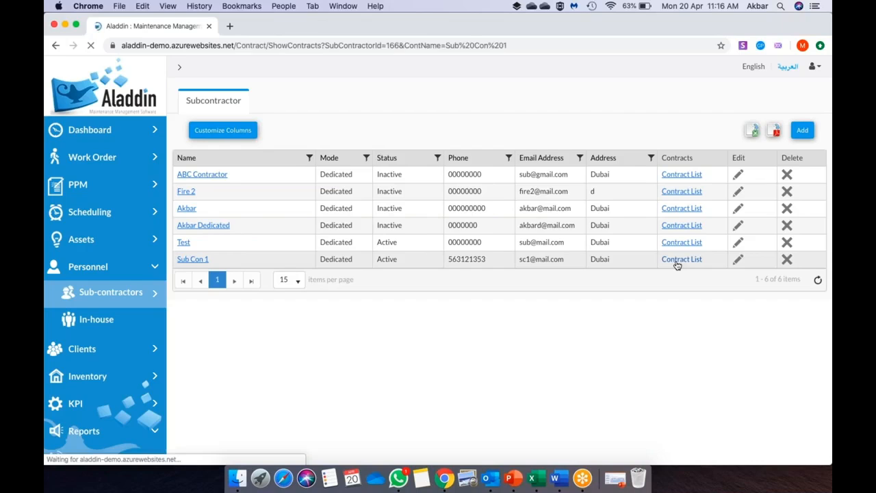
pyautogui.click(307, 174)
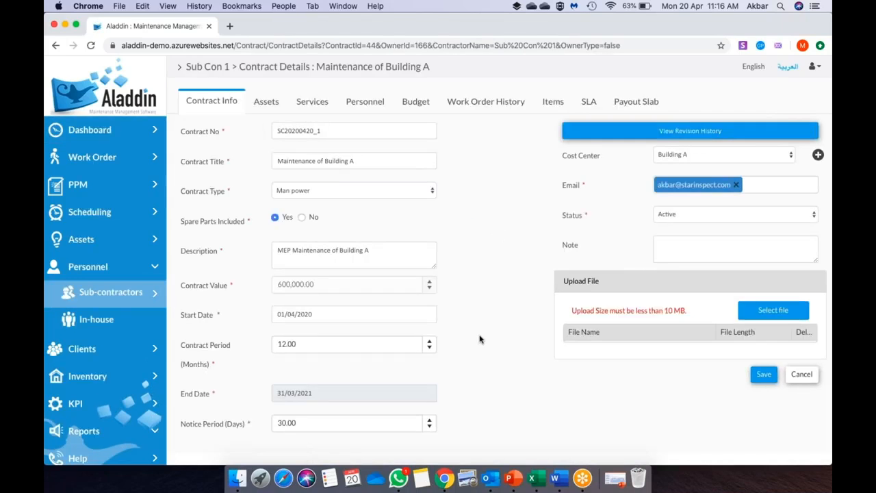
pyautogui.scroll(-2, 520, 321)
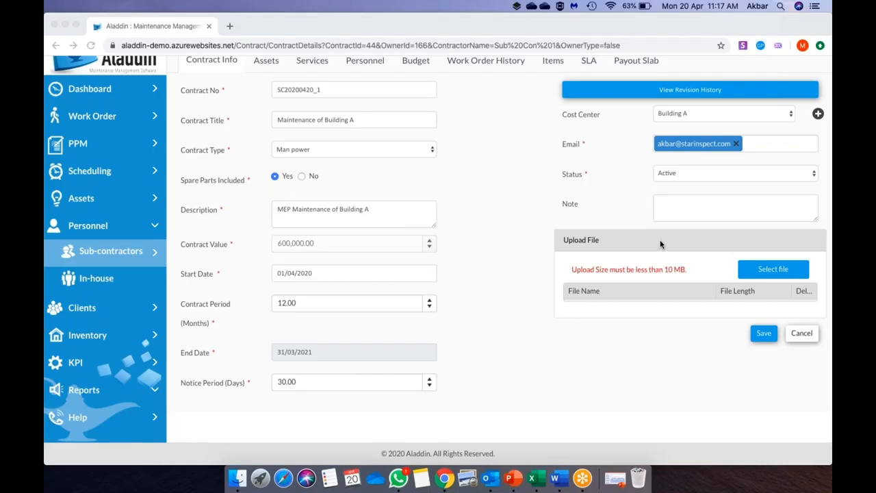
# - Return to the browser and open the KPI list of eight KPIs, including Test 1
pyautogui.scroll(3, 425, 227)
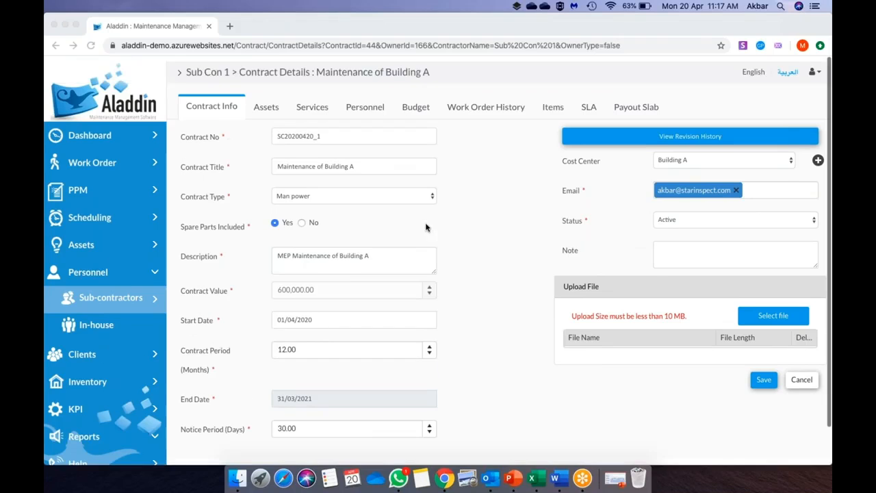
pyautogui.scroll(-3, 426, 227)
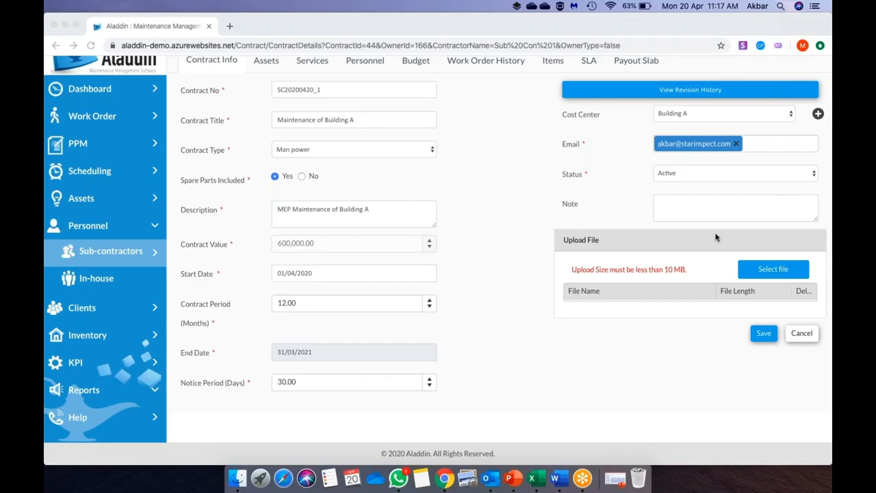
pyautogui.click(485, 297)
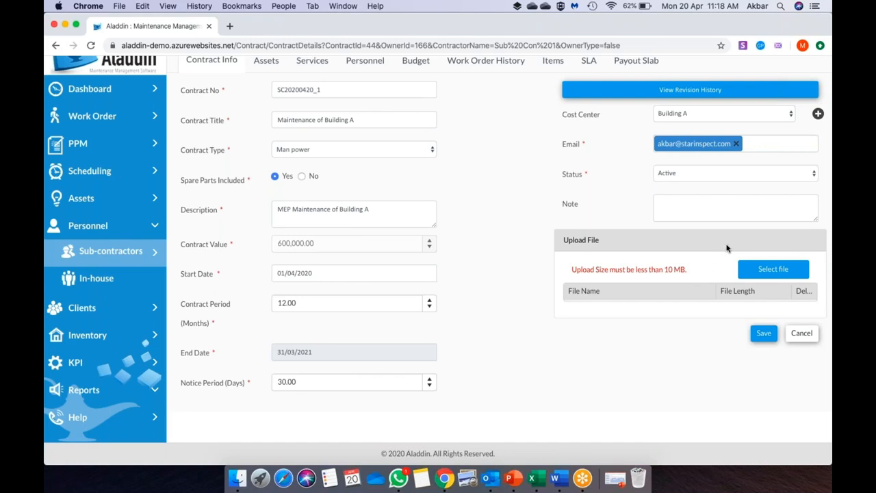
pyautogui.press('super+Tab')
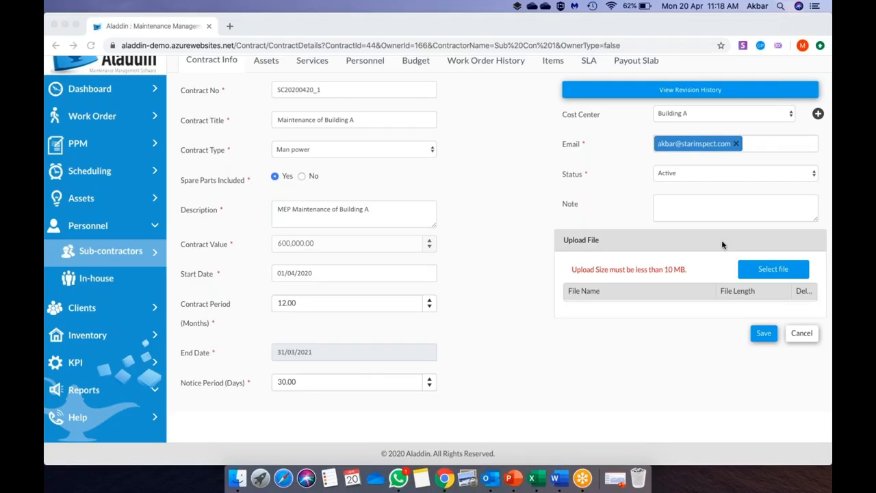
pyautogui.click(87, 365)
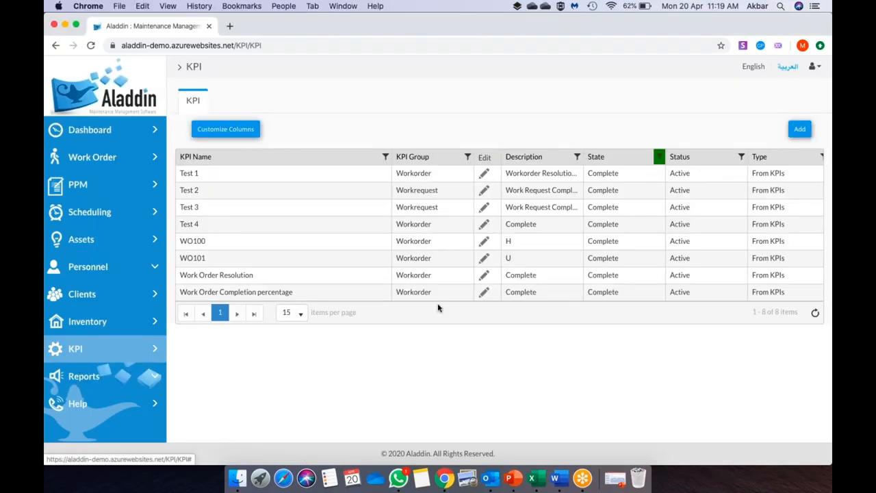
# - Start a new KPI and place a PPM Status block on its rule workspace
pyautogui.click(799, 129)
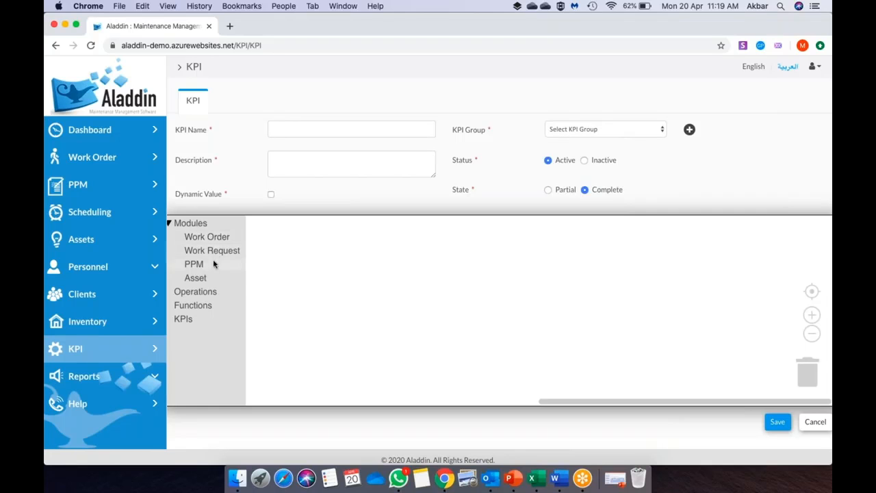
pyautogui.click(195, 265)
pyautogui.scroll(-10, 437, 312)
pyautogui.scroll(-10, 440, 315)
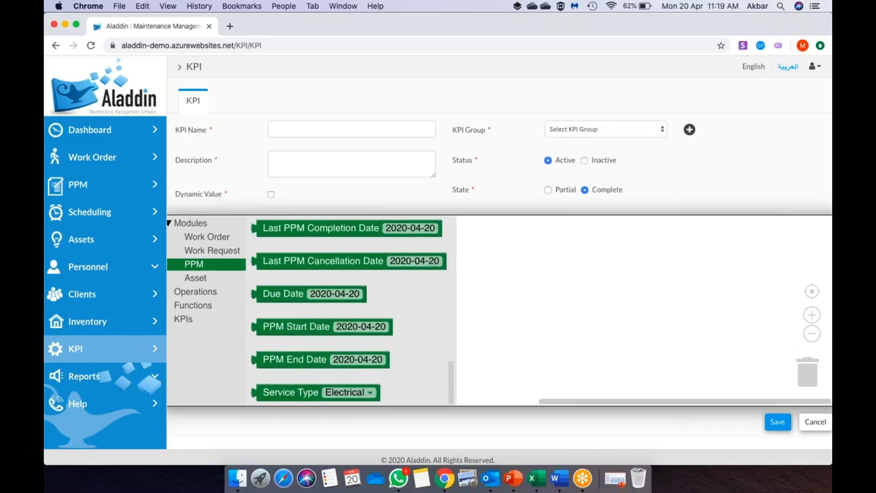
pyautogui.scroll(10, 352, 311)
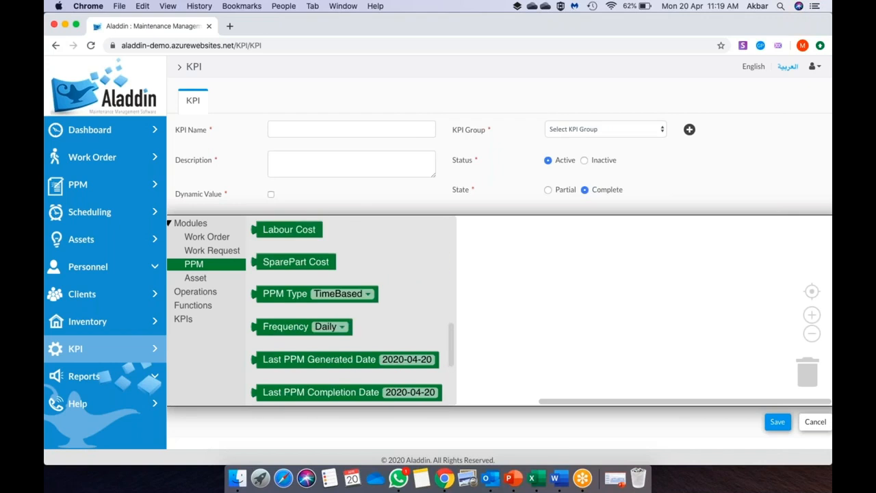
pyautogui.scroll(3, 352, 311)
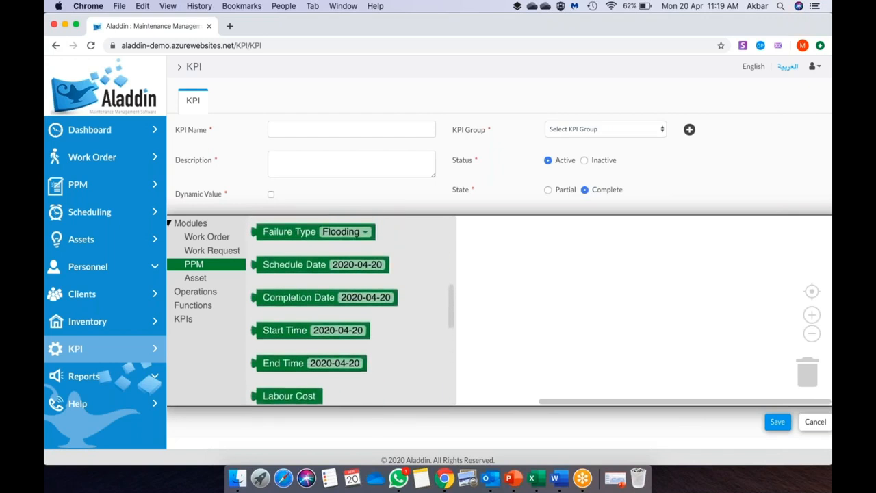
pyautogui.scroll(4, 353, 311)
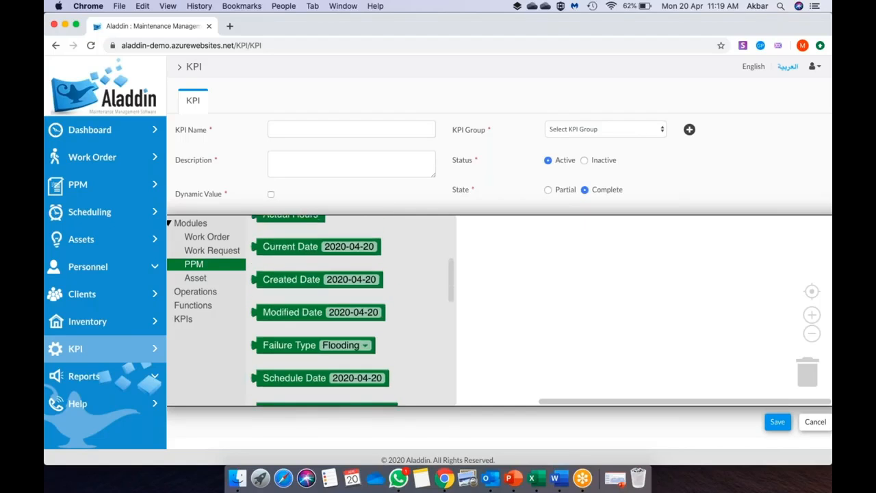
pyautogui.scroll(5, 305, 282)
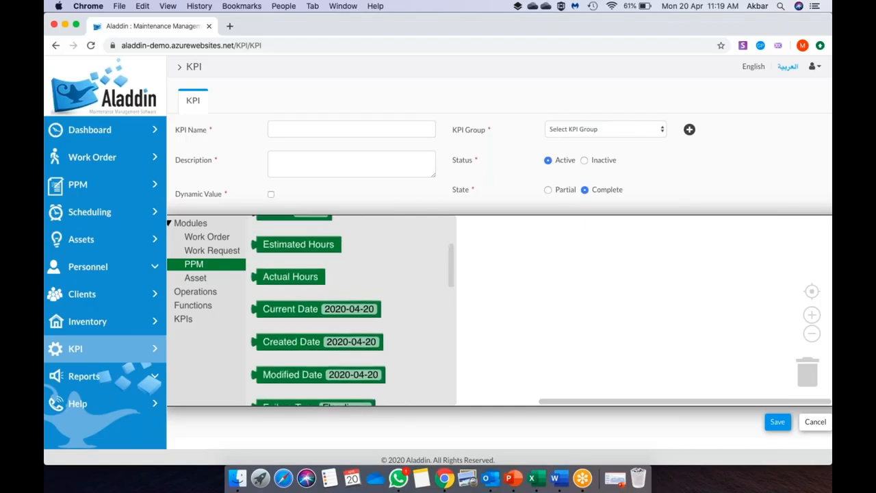
pyautogui.moveTo(305, 282); pyautogui.dragTo(594, 294)
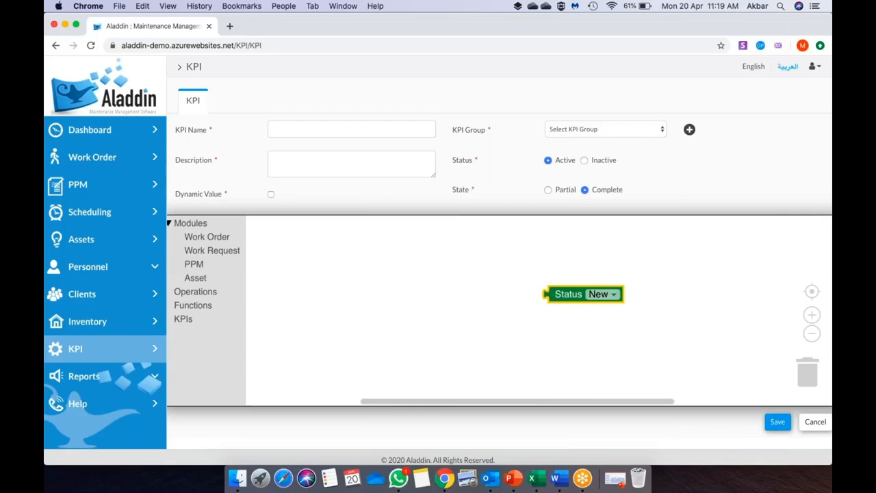
# - Set the Status block to Closed and add a PPM Created Date block plus a copy
pyautogui.click(598, 295)
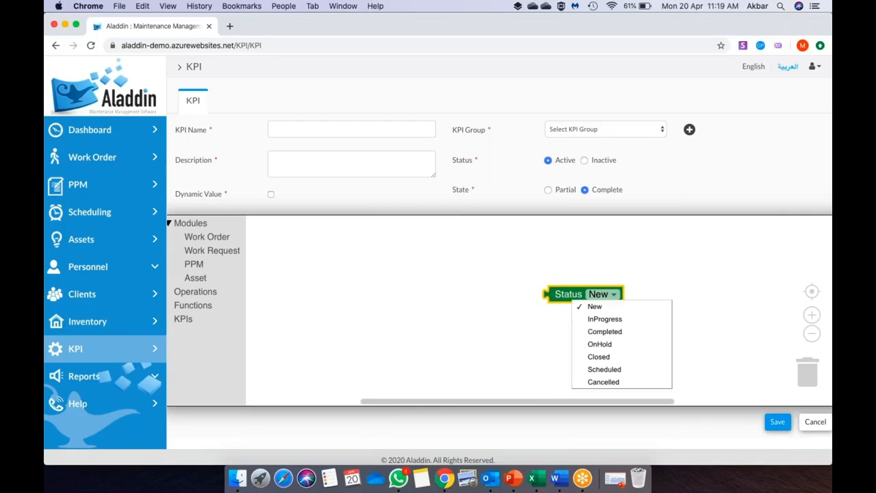
pyautogui.click(614, 357)
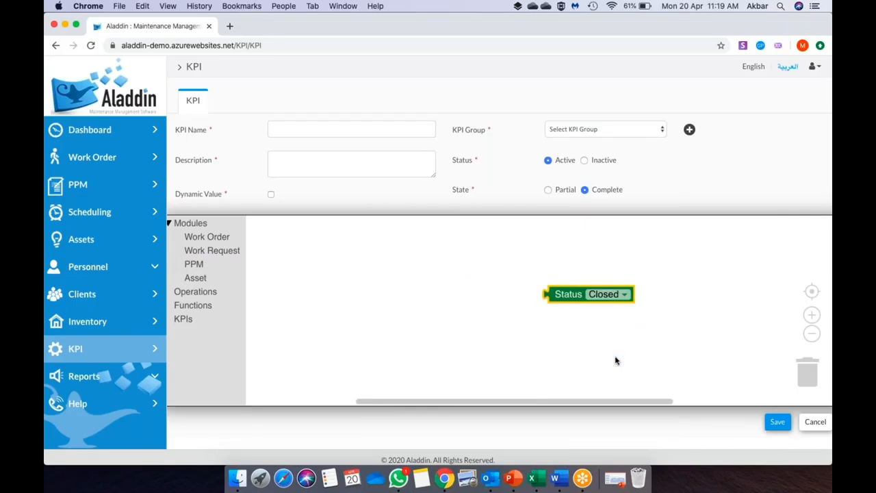
pyautogui.click(216, 240)
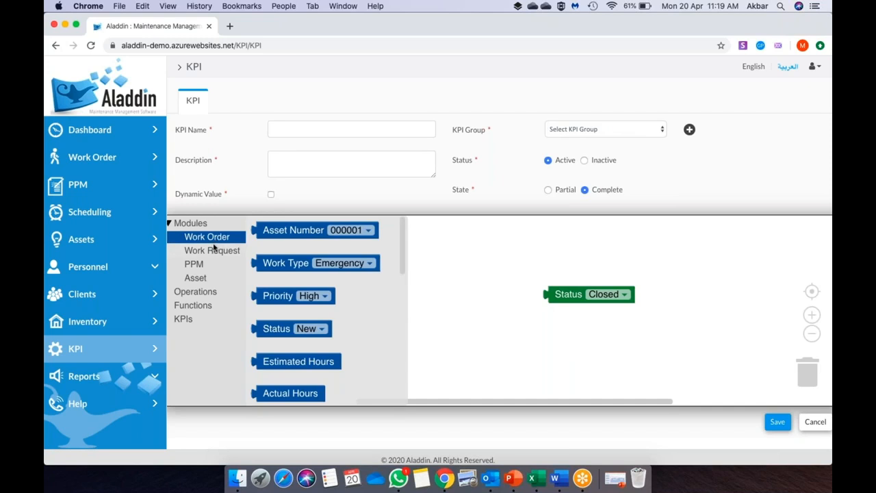
pyautogui.click(209, 264)
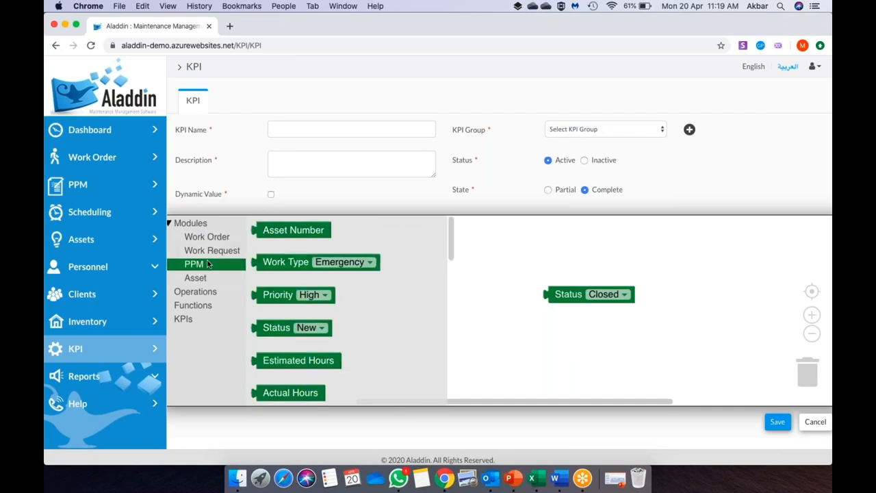
pyautogui.scroll(-2, 294, 314)
pyautogui.scroll(-5, 299, 298)
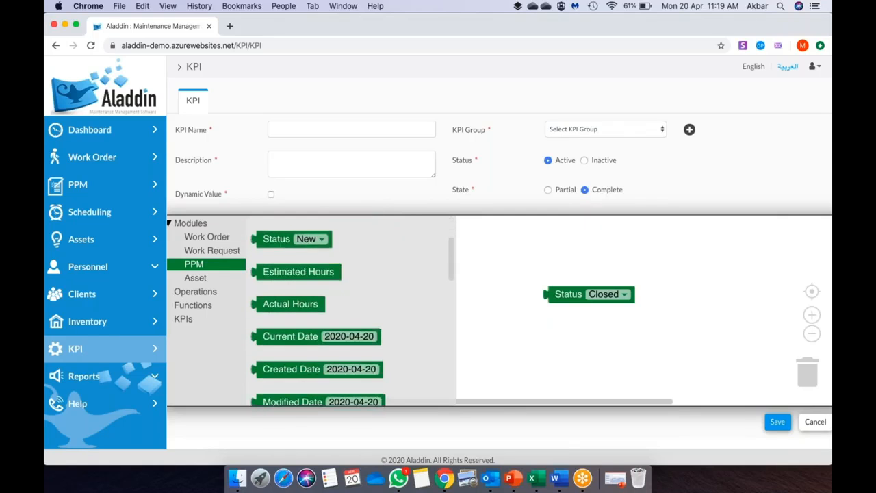
pyautogui.moveTo(300, 299); pyautogui.dragTo(298, 296)
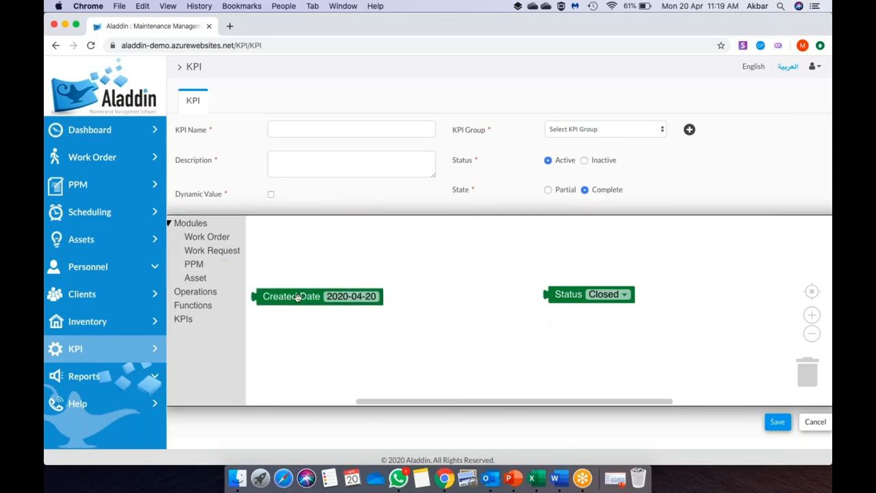
pyautogui.press('super+c')
pyautogui.press('super+v')
pyautogui.moveTo(317, 325); pyautogui.dragTo(444, 302)
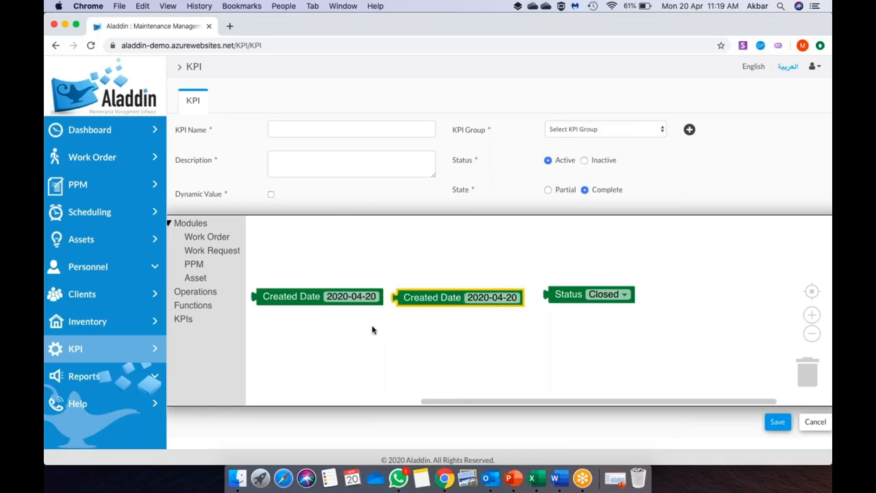
# - Build a Created Date between Created Date comparison inside an equals block, then delete the group
pyautogui.click(193, 295)
pyautogui.moveTo(285, 273); pyautogui.dragTo(291, 274)
pyautogui.click(300, 275)
pyautogui.click(295, 310)
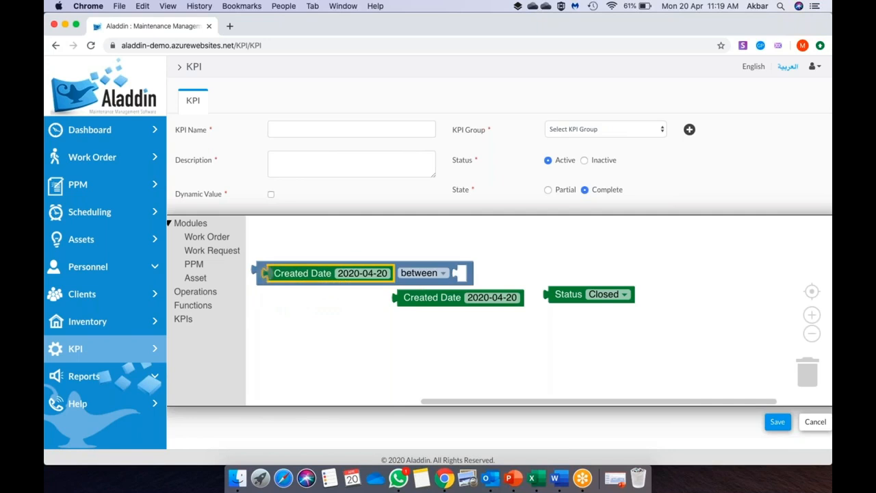
pyautogui.moveTo(432, 296); pyautogui.dragTo(491, 272)
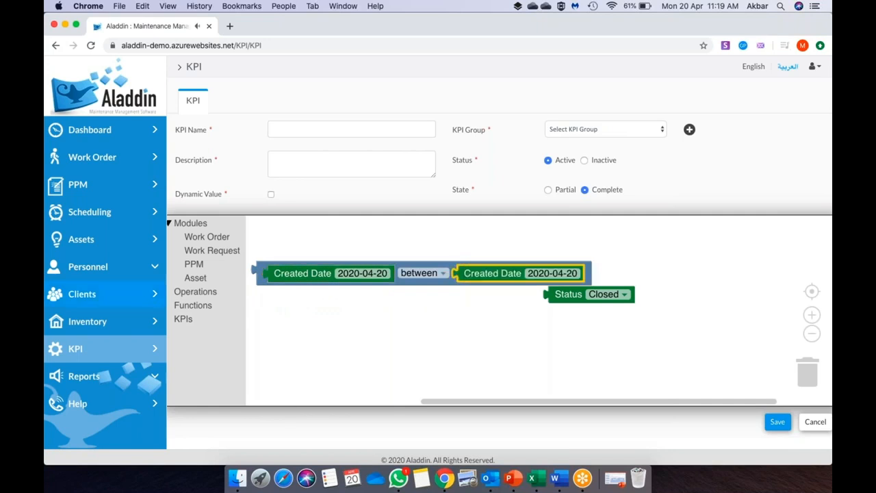
pyautogui.click(198, 294)
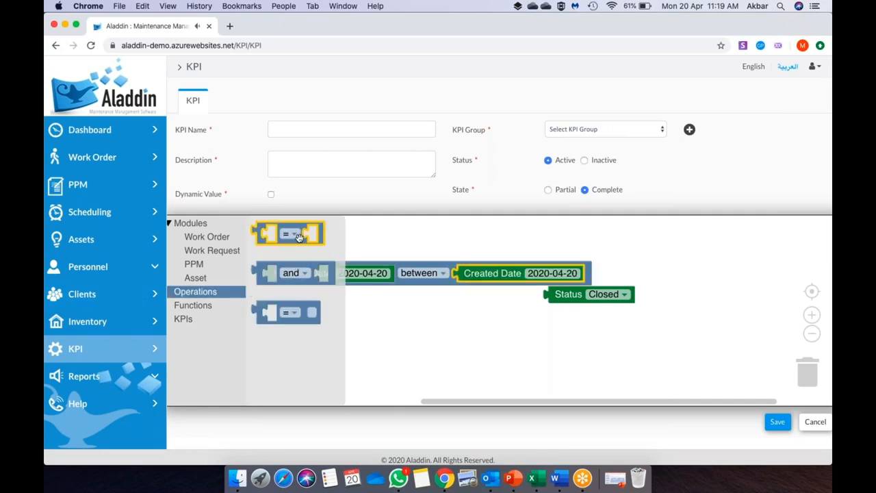
pyautogui.moveTo(299, 238); pyautogui.dragTo(295, 304)
pyautogui.moveTo(264, 278); pyautogui.dragTo(286, 262)
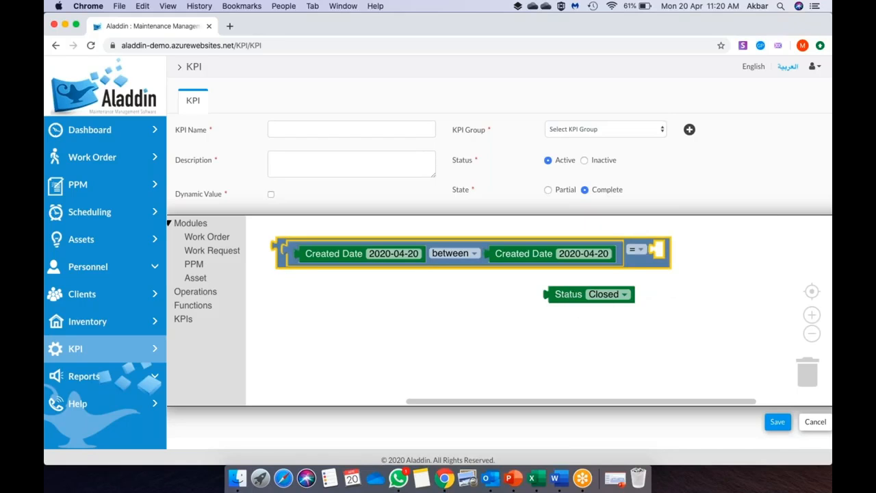
pyautogui.press('Delete')
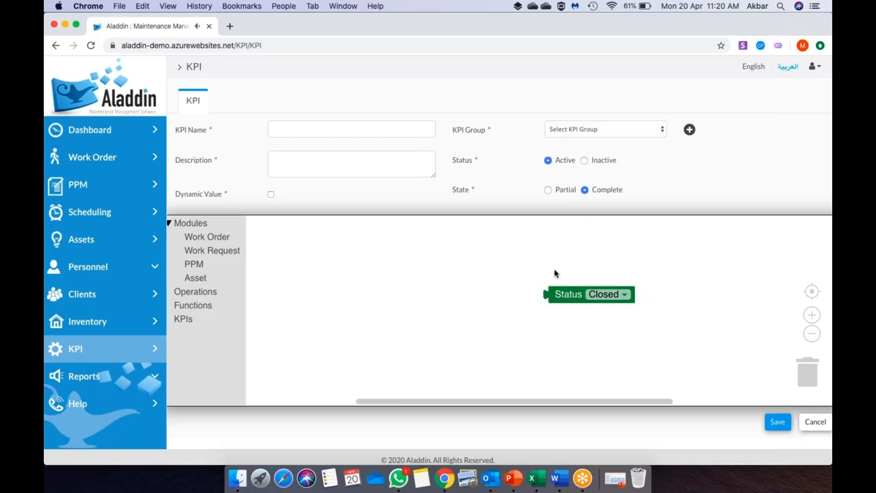
# - Add a PPM Created Date block, duplicate it, and place an equals block
pyautogui.click(198, 264)
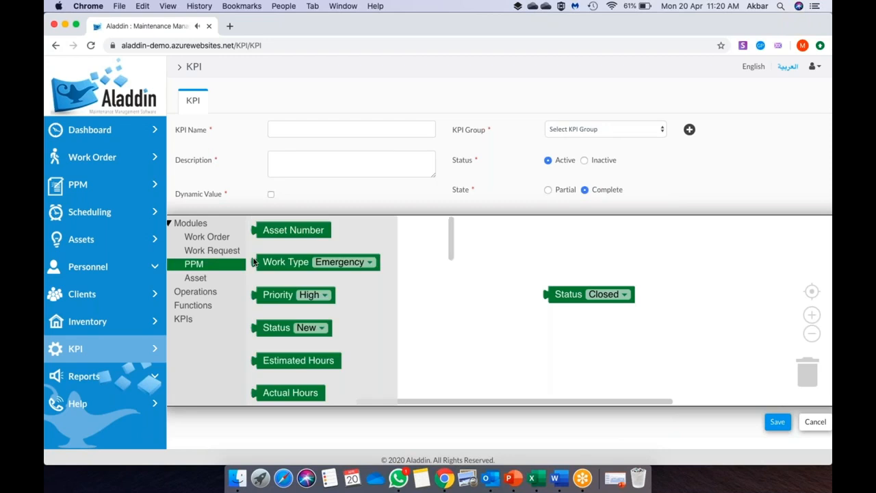
pyautogui.scroll(-1, 298, 320)
pyautogui.scroll(-2, 298, 319)
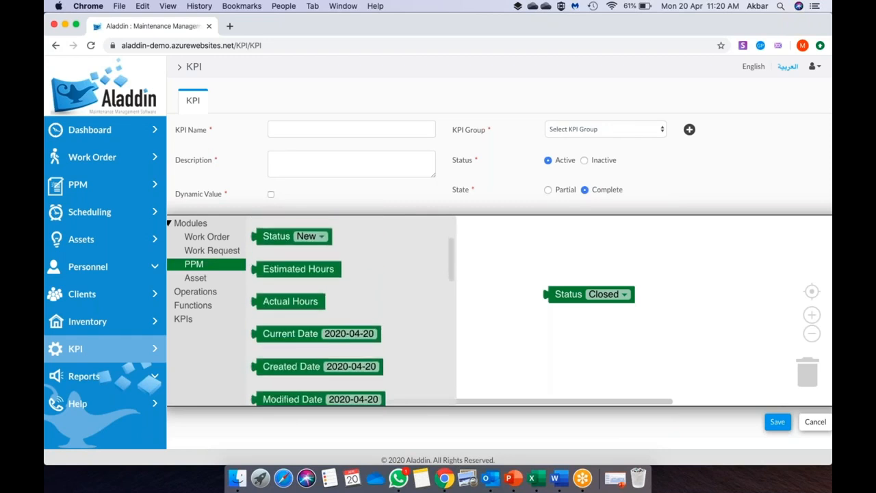
pyautogui.click(301, 347)
pyautogui.click(302, 347)
pyautogui.hotkey('ctrl', 'c')
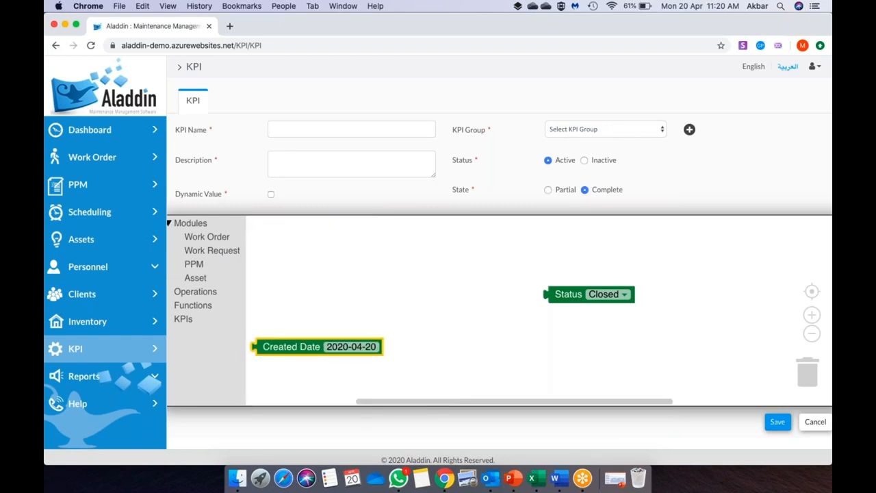
pyautogui.hotkey('ctrl', 'v')
pyautogui.moveTo(317, 373); pyautogui.dragTo(452, 345)
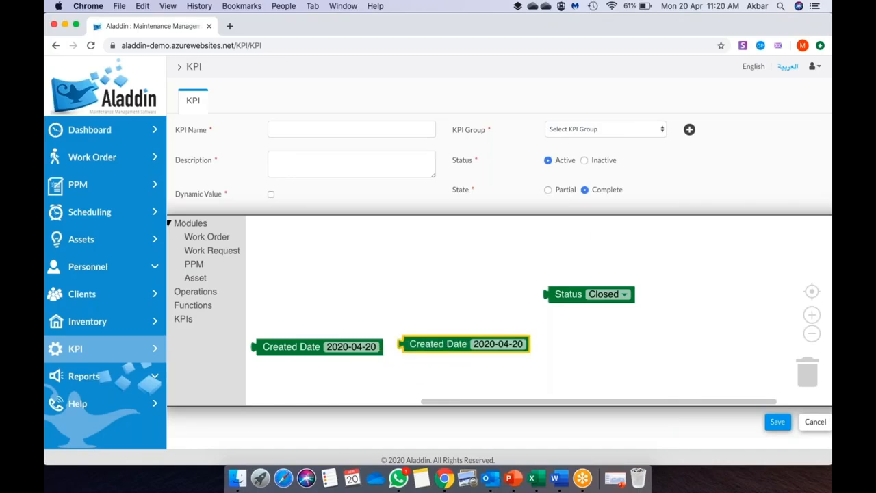
pyautogui.click(205, 291)
pyautogui.click(300, 239)
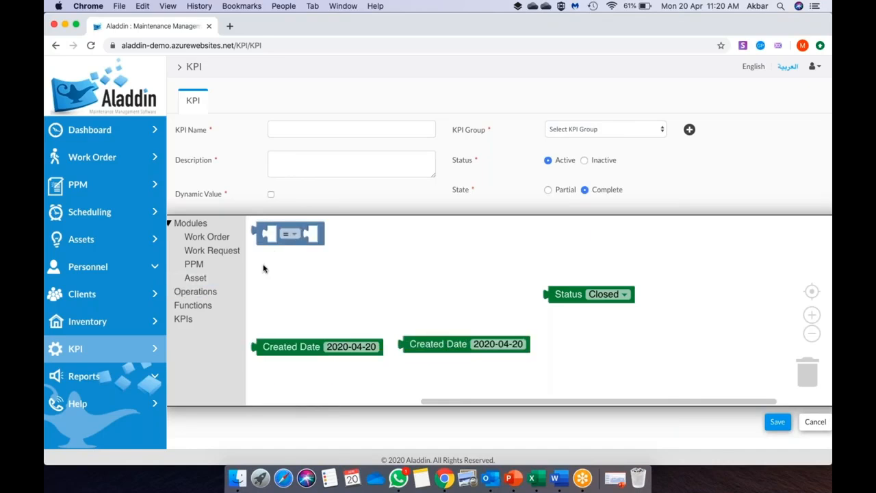
# - Add an operations block set to between and snap both Created Date blocks into it
pyautogui.click(216, 292)
pyautogui.click(282, 276)
pyautogui.click(304, 273)
pyautogui.click(306, 311)
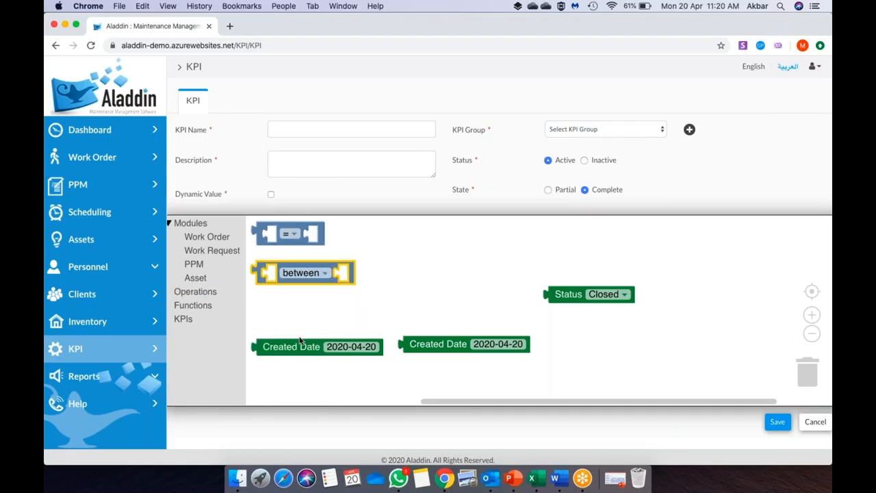
pyautogui.moveTo(287, 349); pyautogui.dragTo(299, 278)
pyautogui.click(444, 340)
pyautogui.moveTo(446, 335); pyautogui.dragTo(497, 267)
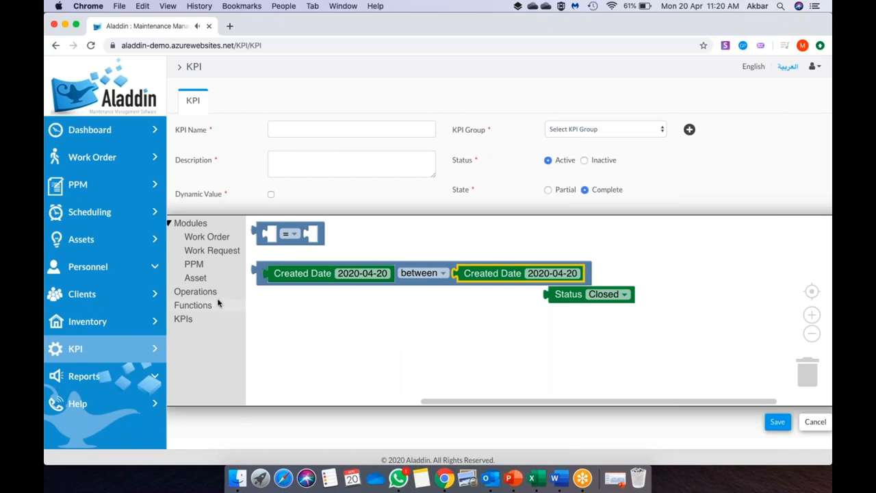
# - Join the date range and Status Closed with an and block, and delete the spare equals block
pyautogui.click(195, 291)
pyautogui.moveTo(282, 273); pyautogui.dragTo(300, 302)
pyautogui.moveTo(638, 304); pyautogui.dragTo(605, 338)
pyautogui.moveTo(571, 297); pyautogui.dragTo(654, 321)
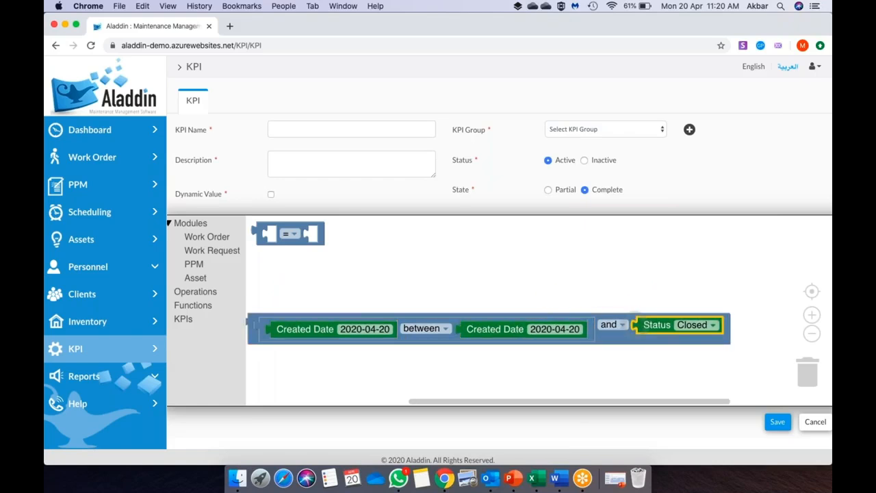
pyautogui.click(293, 238)
pyautogui.press('Delete')
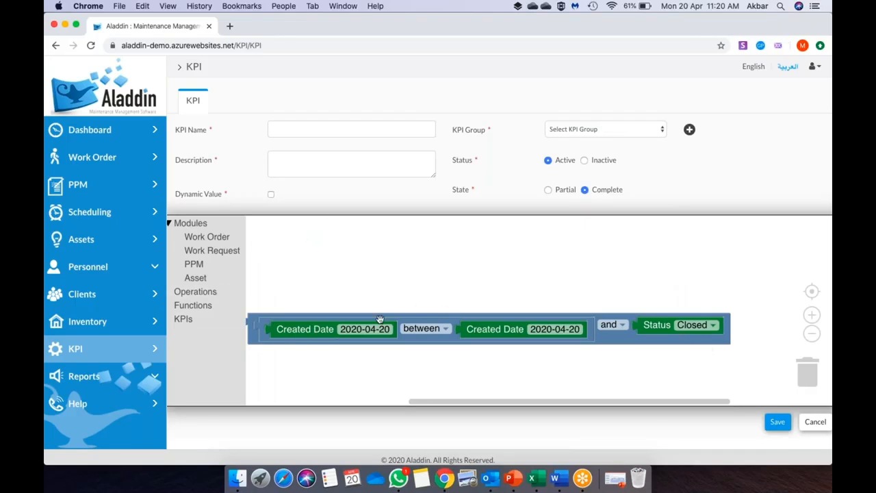
pyautogui.click(204, 267)
pyautogui.click(528, 271)
pyautogui.click(225, 265)
pyautogui.scroll(-10, 344, 335)
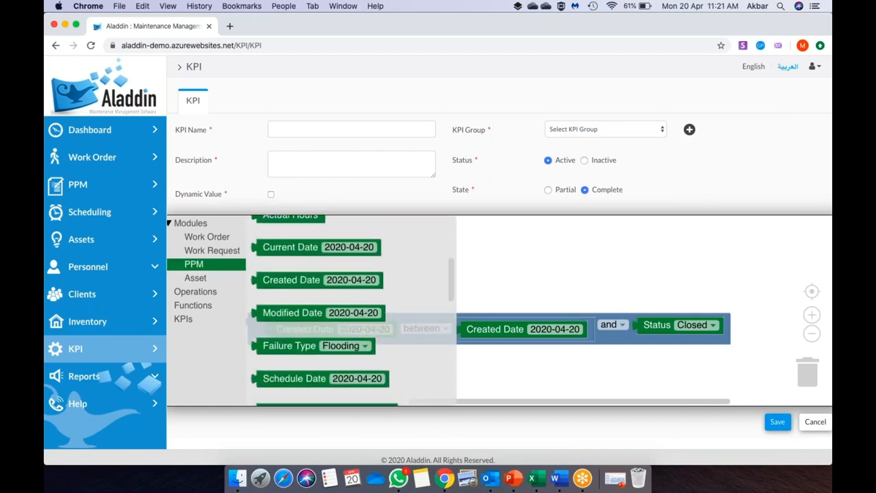
pyautogui.scroll(-10, 349, 315)
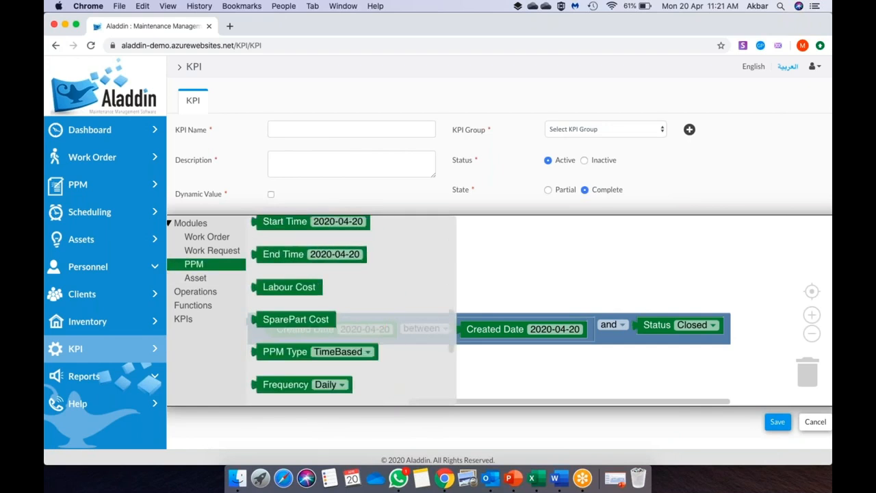
pyautogui.click(548, 293)
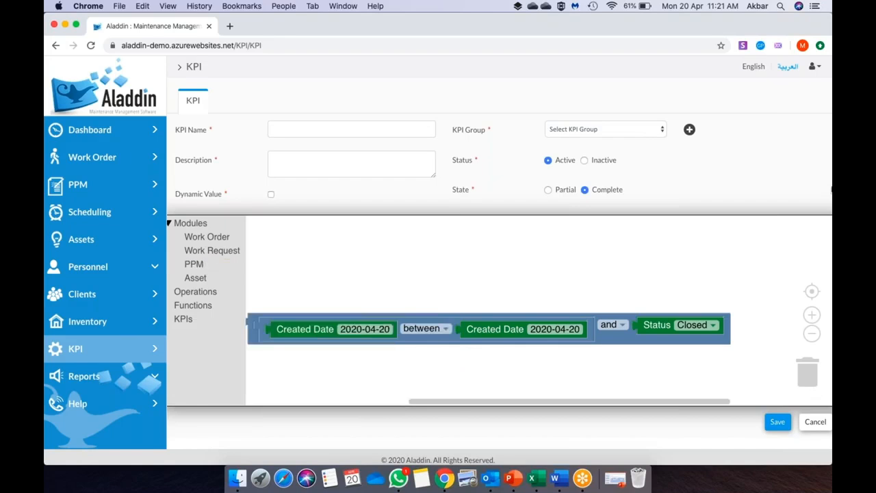
pyautogui.click(822, 95)
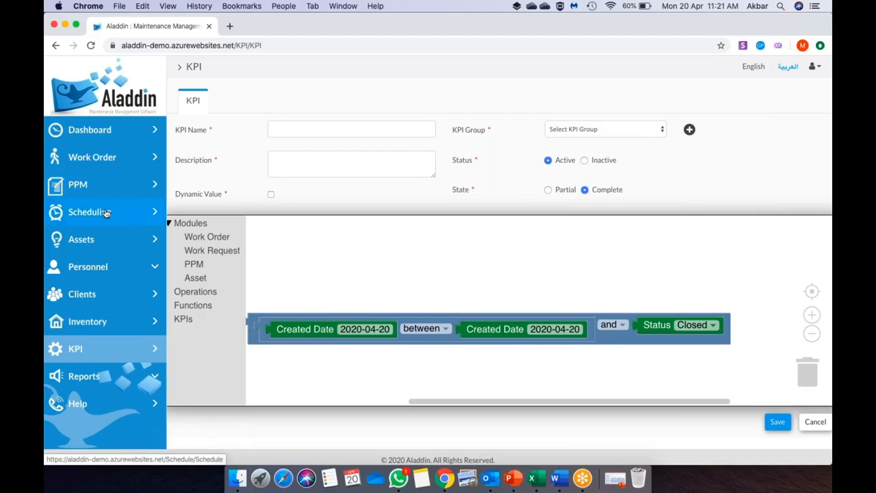
# - Open the Client List showing Airport and Port, then go back to the Sub-contractors page
pyautogui.click(107, 376)
pyautogui.scroll(-2, 107, 371)
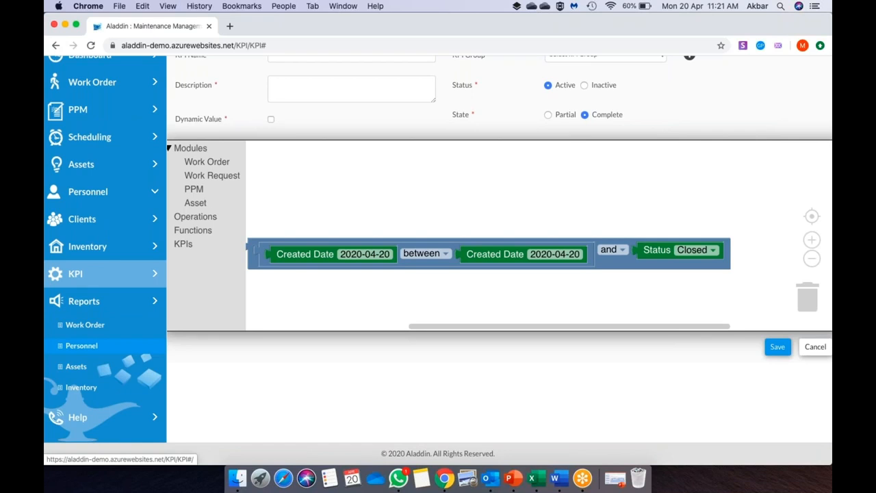
pyautogui.click(93, 328)
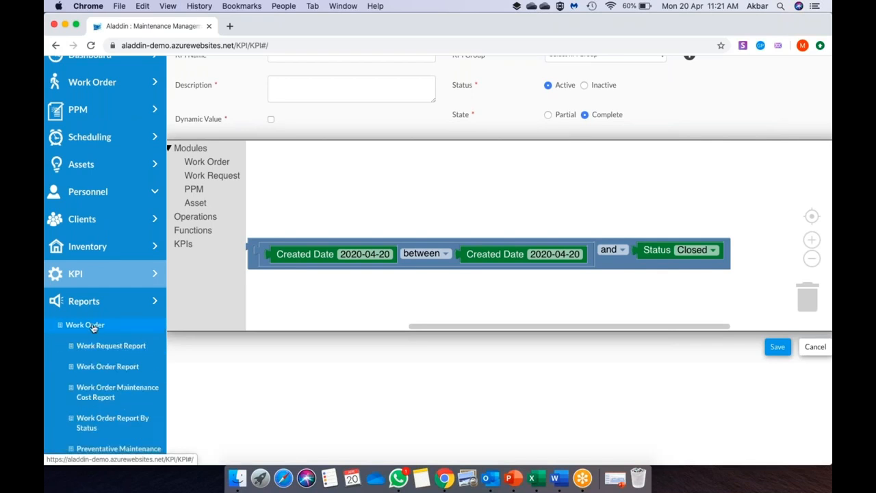
pyautogui.scroll(-3, 106, 274)
pyautogui.scroll(5, 101, 215)
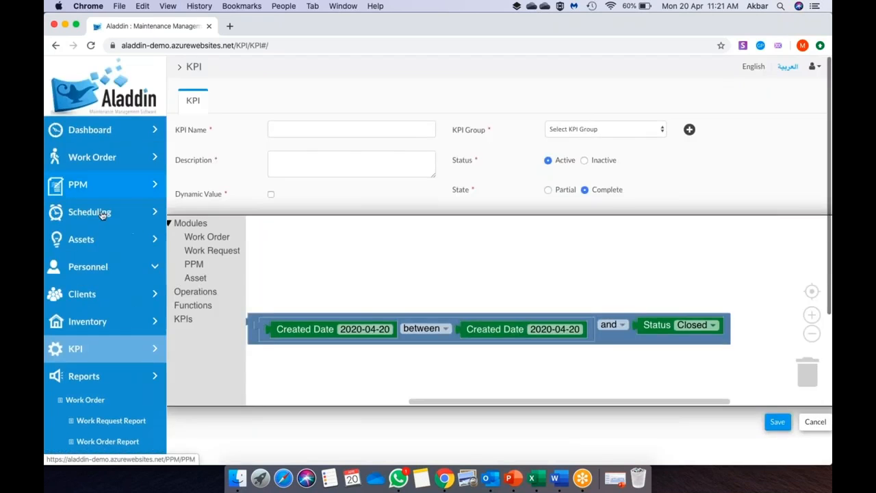
pyautogui.click(94, 295)
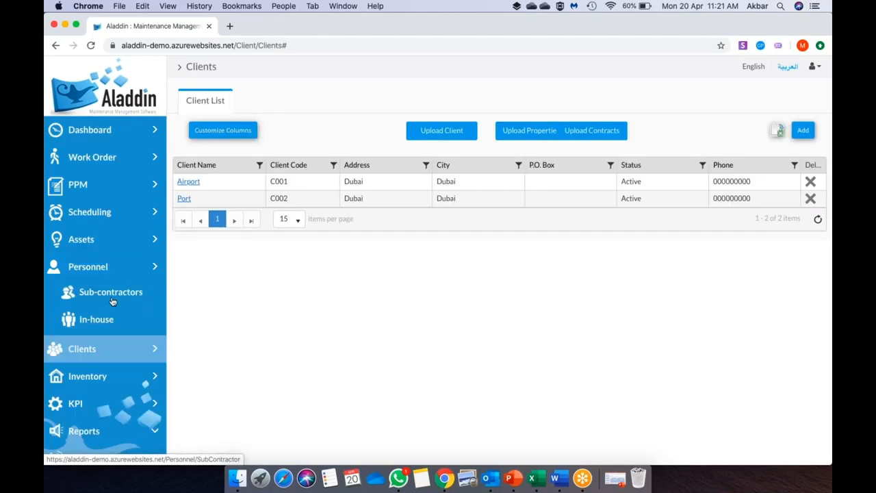
pyautogui.click(113, 296)
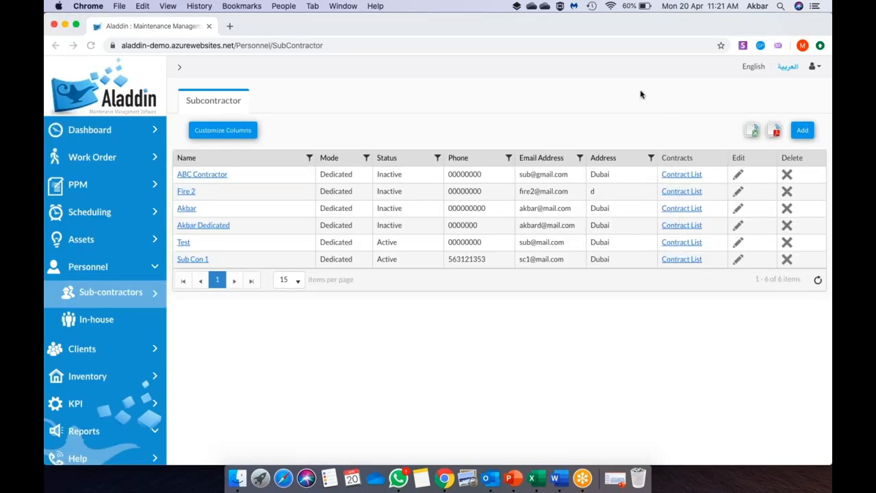
# - Show the SLA tab of Sub Con 1's Building A contract, with two Work Order KPIs at 0%
pyautogui.click(687, 260)
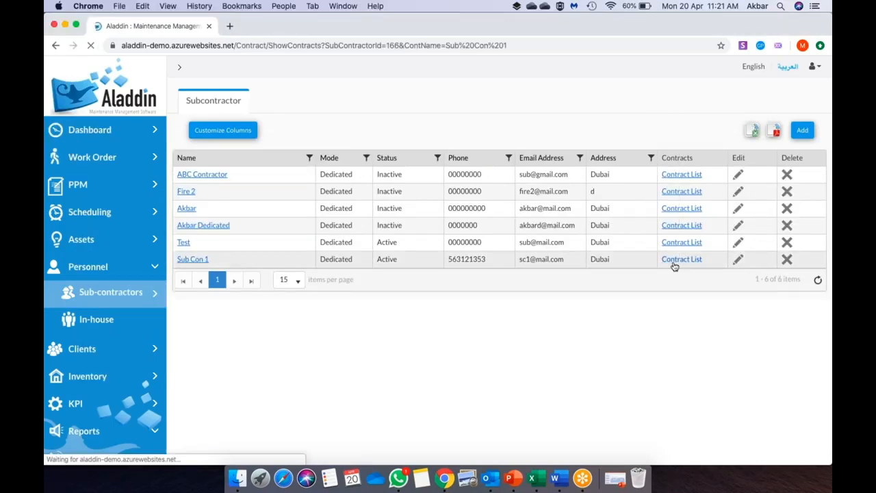
pyautogui.click(304, 175)
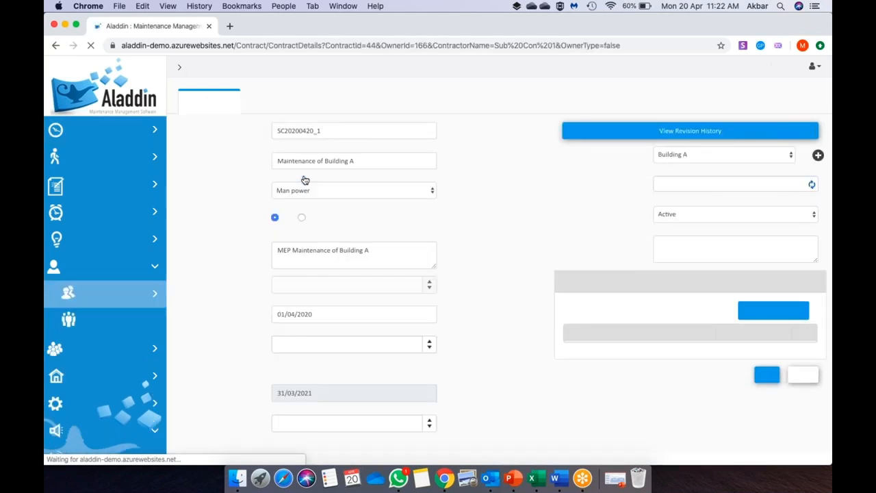
pyautogui.click(587, 103)
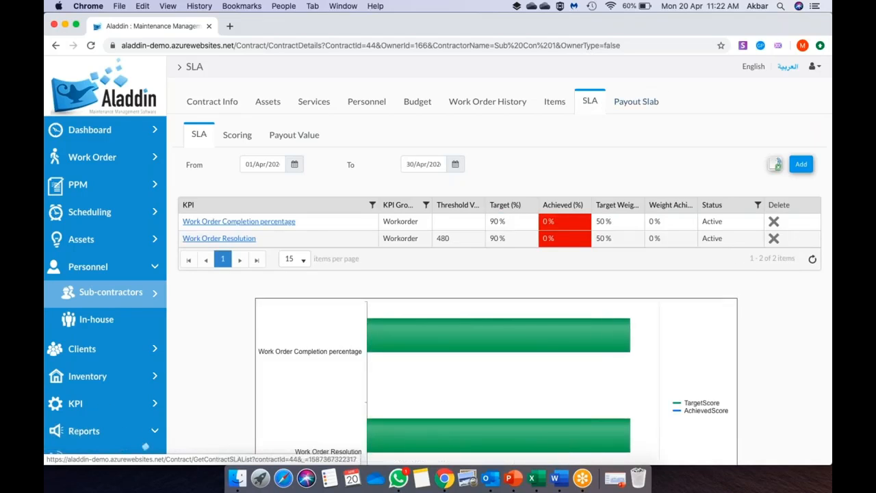
pyautogui.scroll(-1, 343, 164)
# - Reset the SLA From date so both KPIs show 50%, and export the SLA List to Excel
pyautogui.click(288, 134)
pyautogui.click(293, 133)
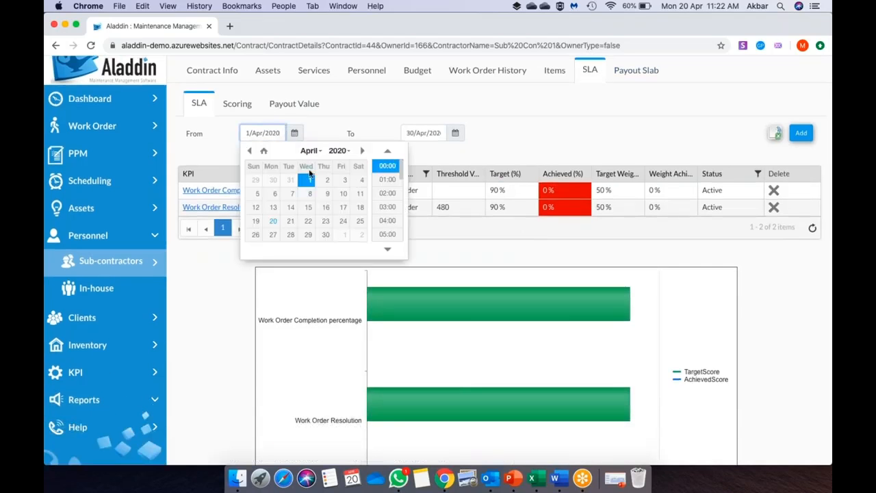
pyautogui.click(775, 134)
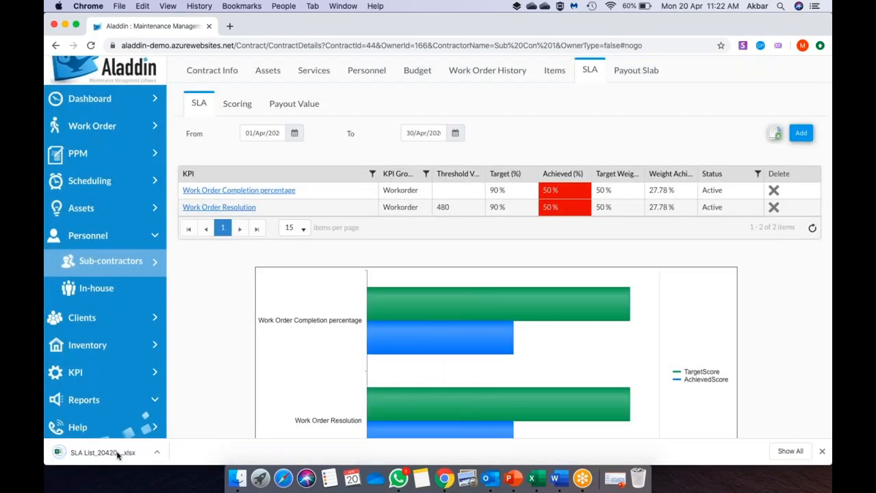
pyautogui.click(118, 453)
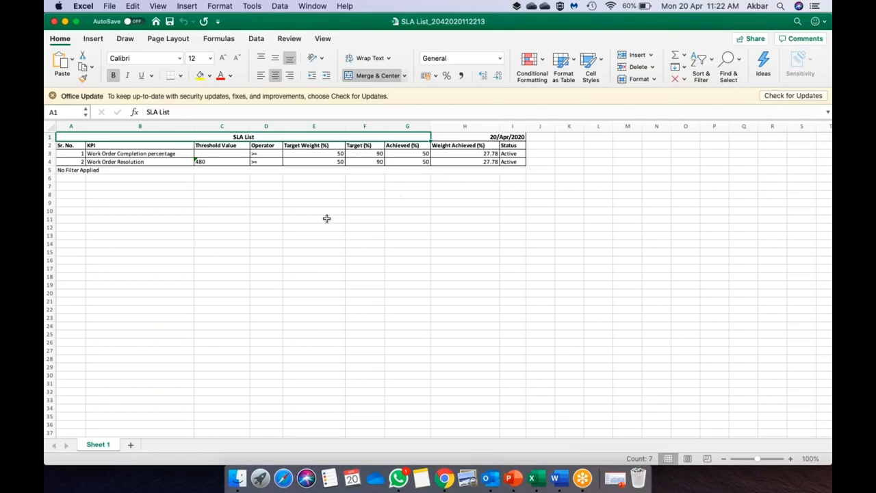
# - Close the SLA List workbook showing both KPIs at 50% achieved and 27.78 weighted
pyautogui.click(55, 23)
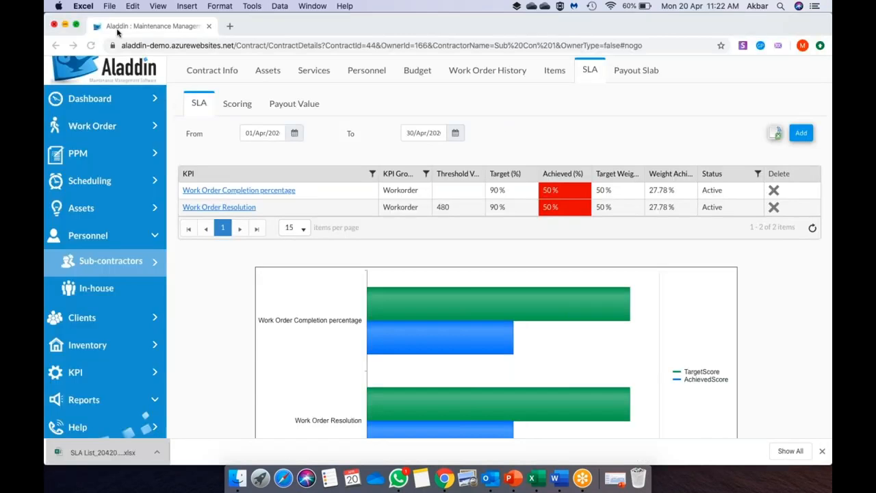
# - Show the contract's Scoring (55.56% weight achieved), export it to Excel, and open the SLA Scoring .xlsx
pyautogui.click(233, 108)
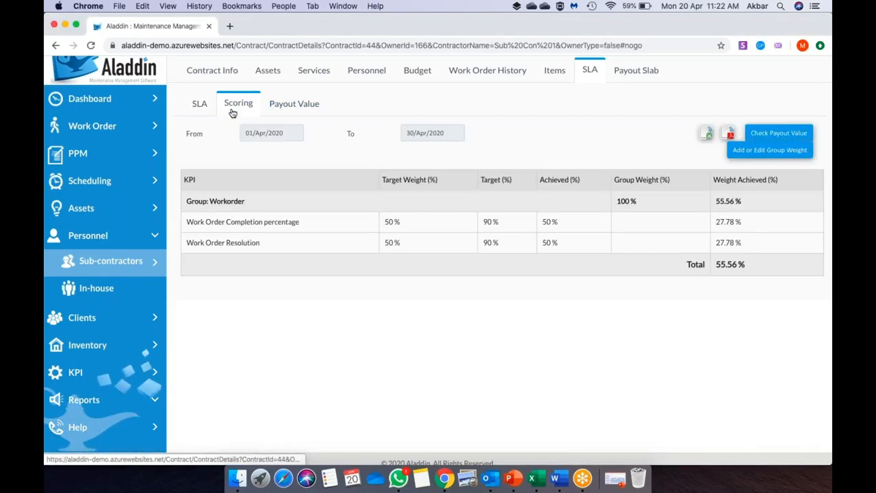
pyautogui.click(706, 136)
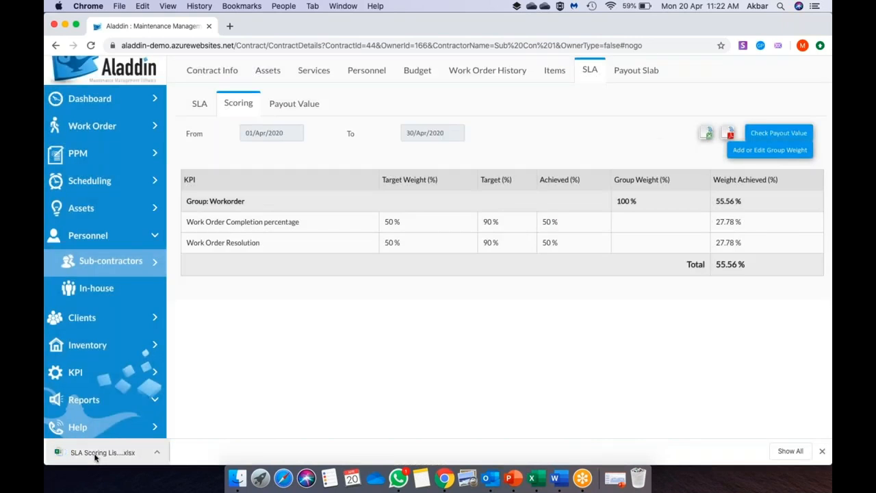
pyautogui.click(96, 452)
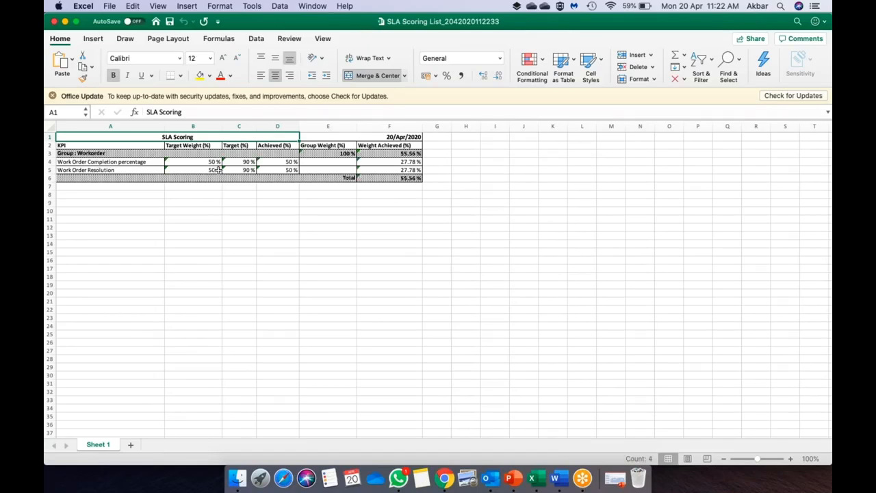
# - Check the 55.56% total in cell F6, close the workbook, then export the scoring as PDF and open it
pyautogui.click(409, 179)
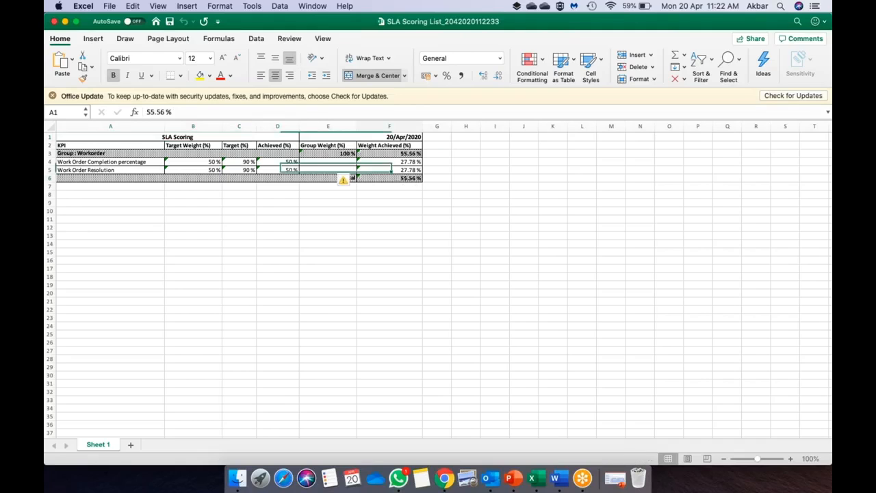
pyautogui.click(55, 22)
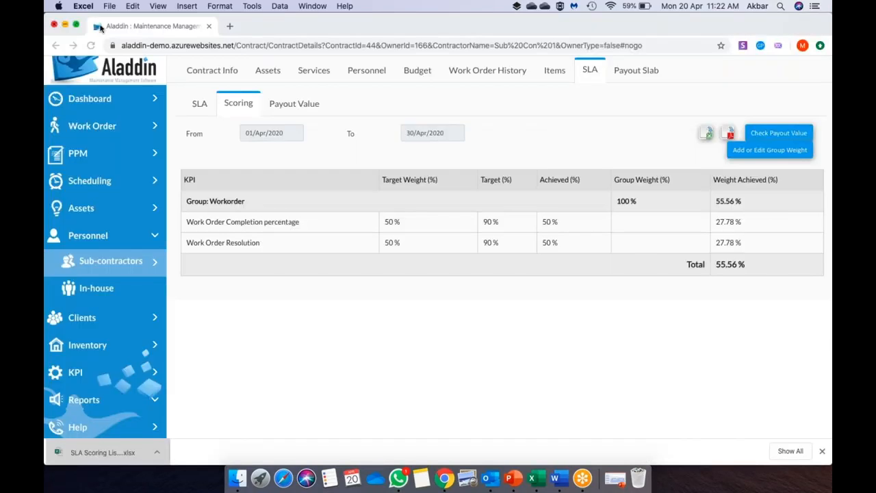
pyautogui.click(729, 135)
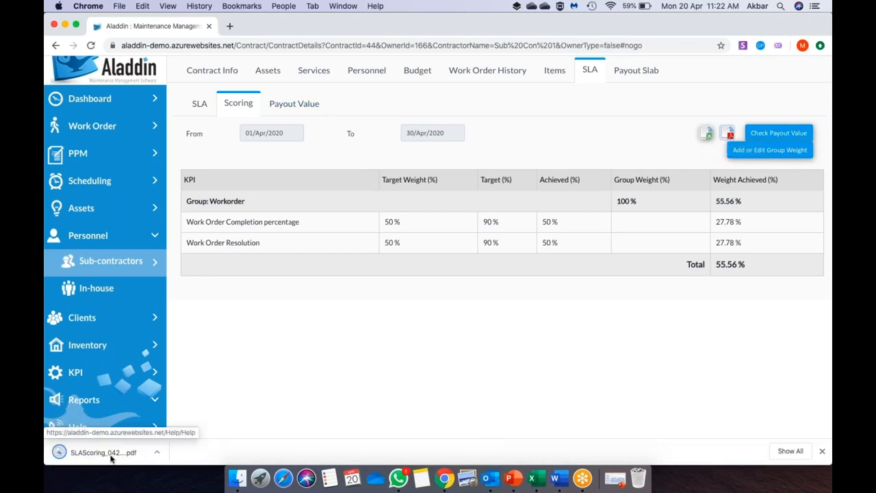
pyautogui.click(111, 455)
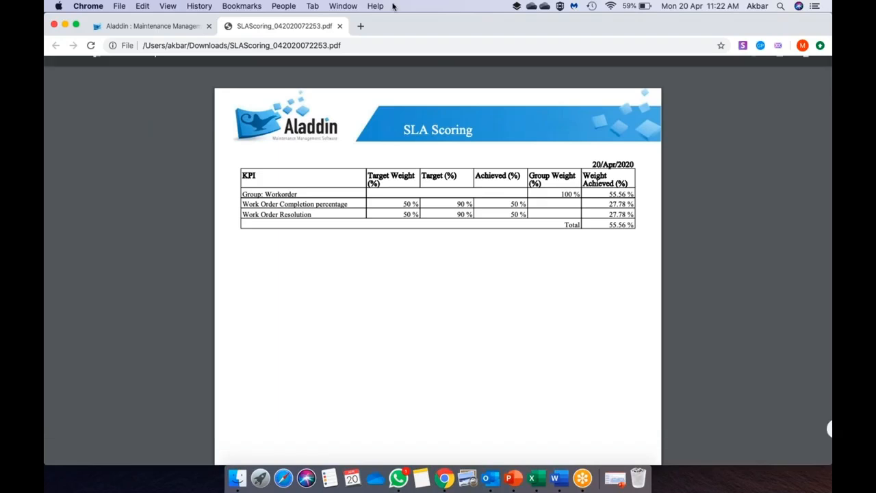
# - Close the SLAScoring PDF tab after reviewing its 55.56% total
pyautogui.click(341, 26)
# - View the Payout Value (70%, 34520.64 of 600000) and expand the Reports sidebar section
pyautogui.click(291, 105)
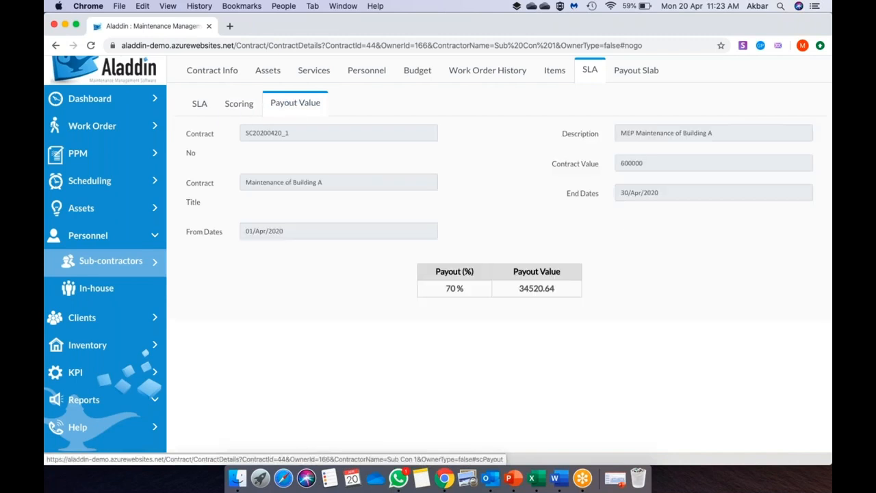
pyautogui.scroll(-1, 299, 215)
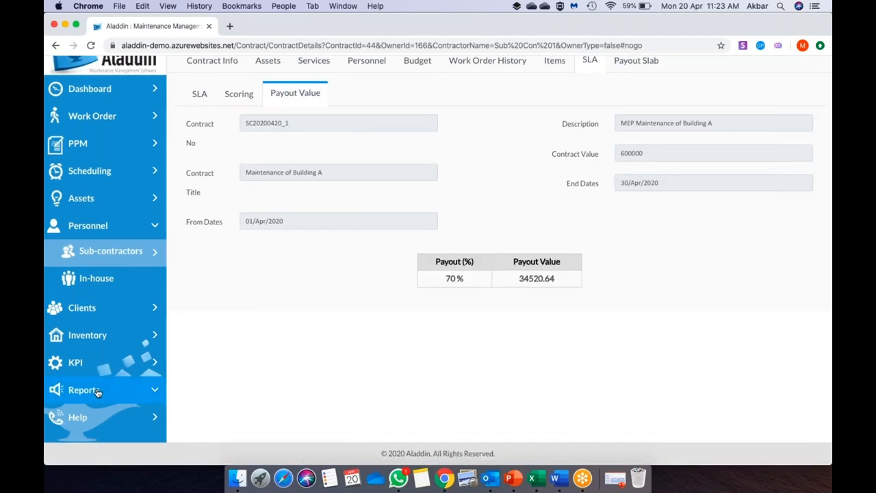
pyautogui.click(97, 390)
pyautogui.scroll(-5, 98, 393)
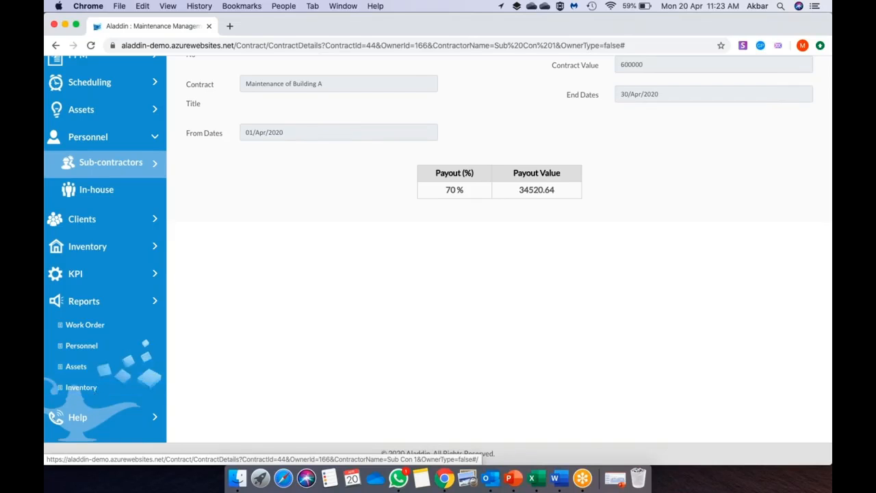
pyautogui.scroll(3, 296, 272)
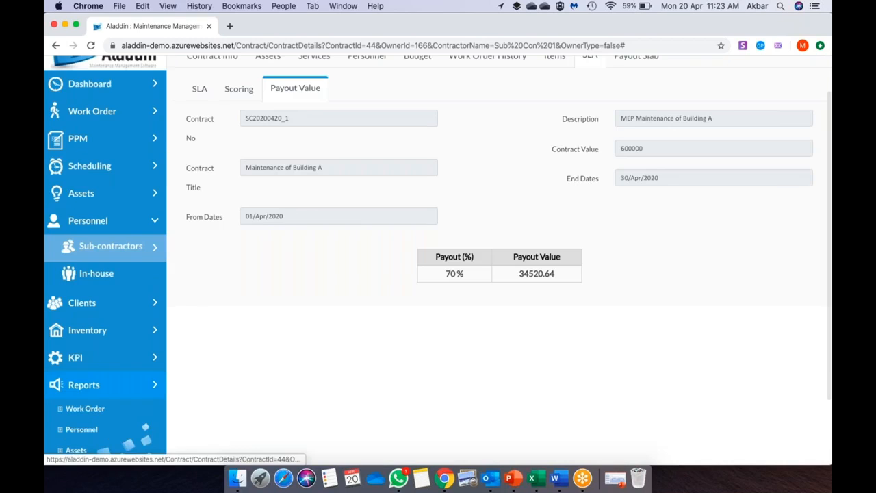
pyautogui.scroll(2, 296, 272)
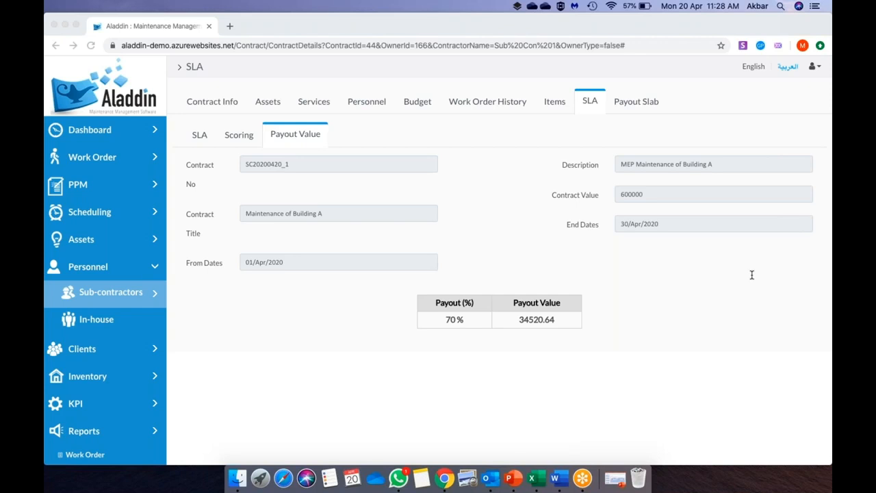
# - Return focus to the browser showing the Building A contract's 70% payout
pyautogui.click(106, 346)
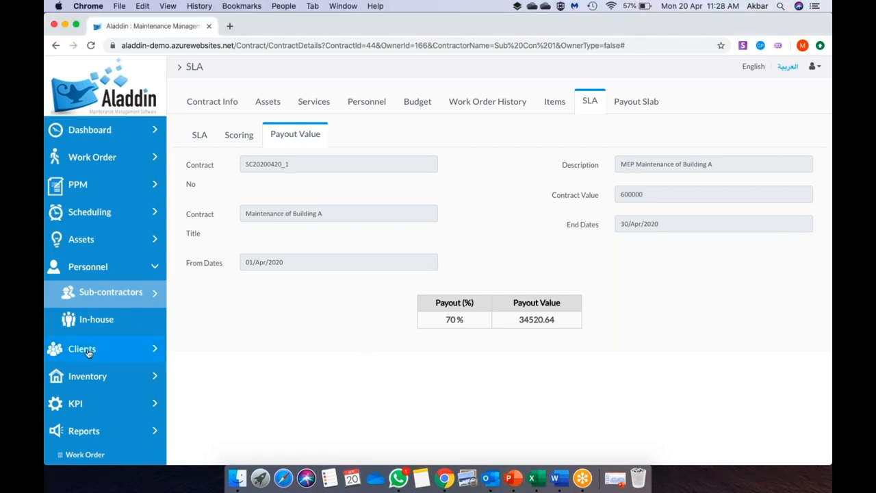
# - Open the Client List showing the two Dubai clients, Airport and Port
pyautogui.click(88, 353)
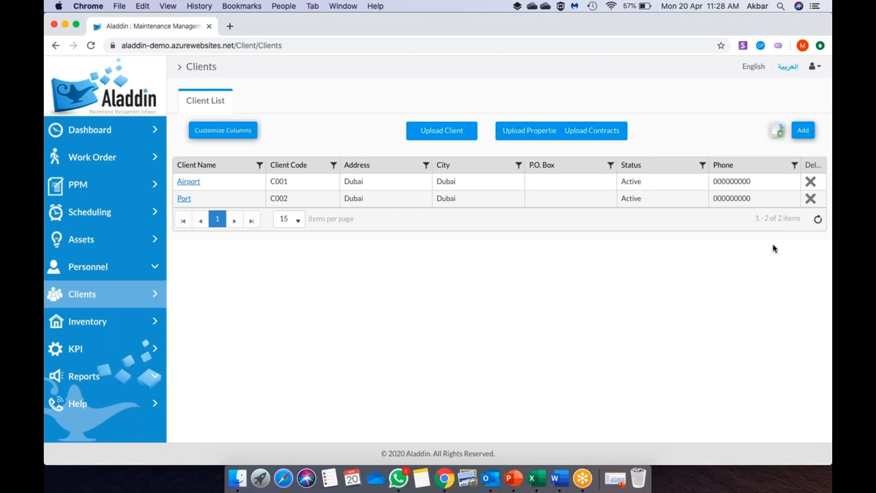
pyautogui.press('super+Tab')
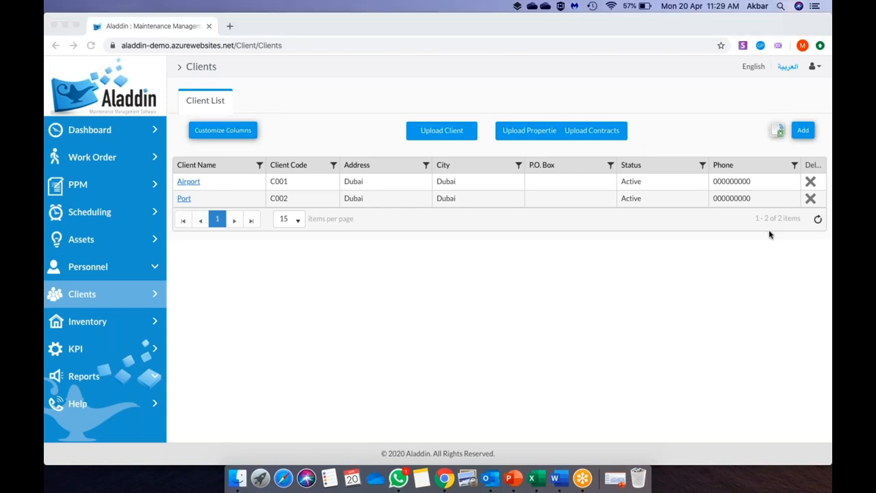